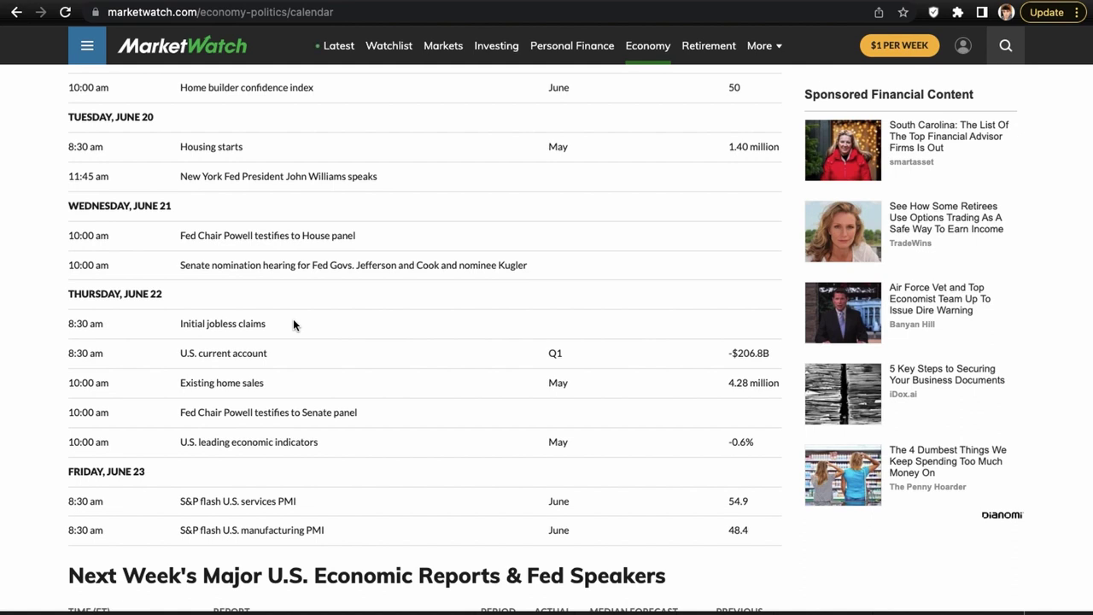
# Sketch a freehand brush stroke up from the latest VALE candles, then delete it
pyautogui.scroll(-1, 293, 324)
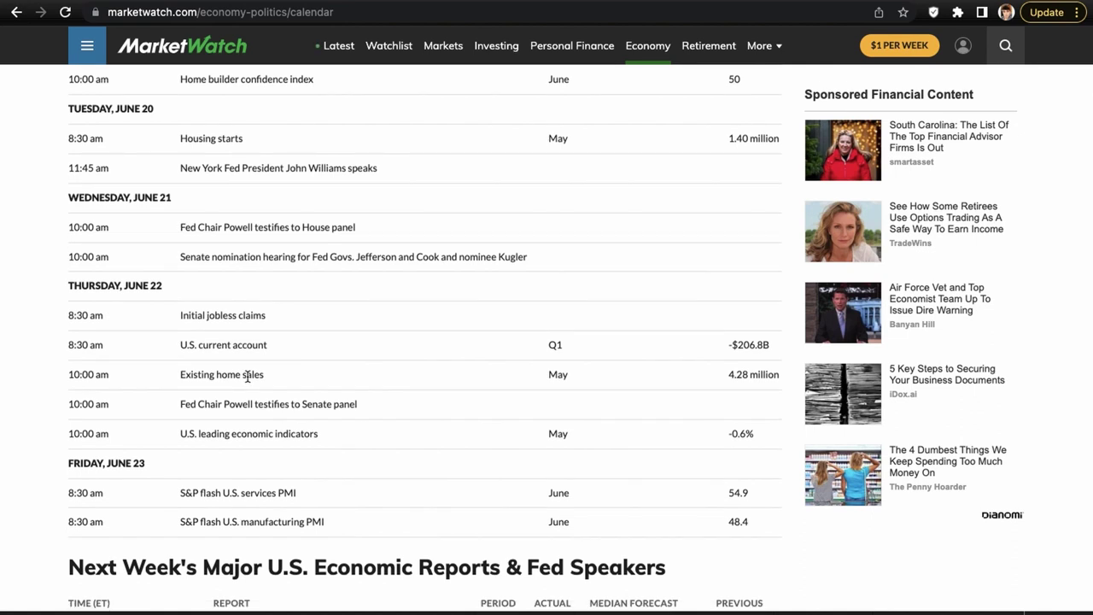
pyautogui.scroll(-1, 256, 384)
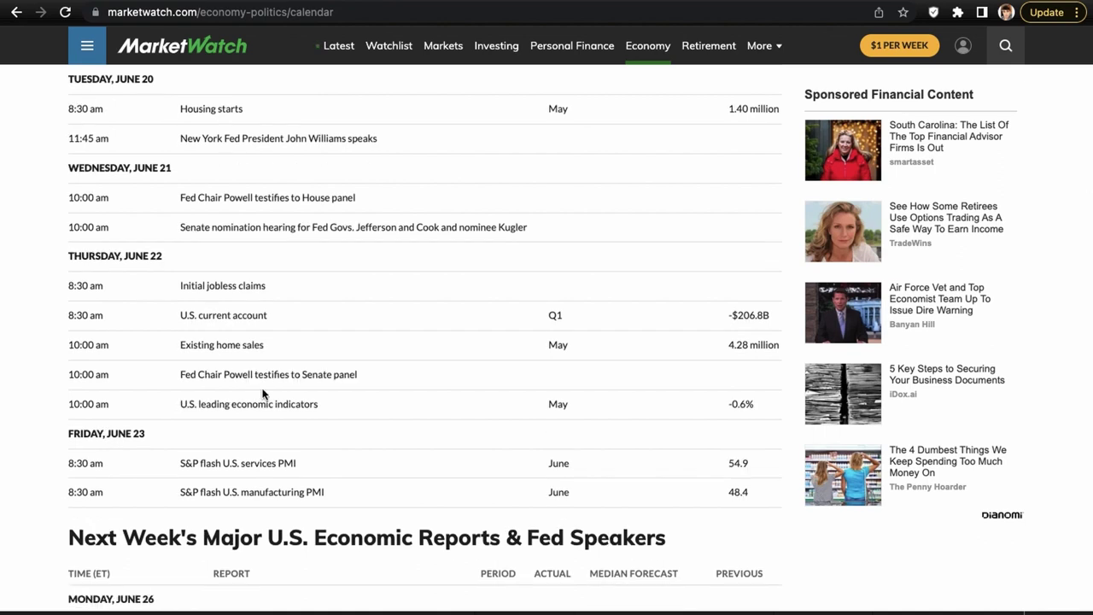
pyautogui.scroll(1, 273, 425)
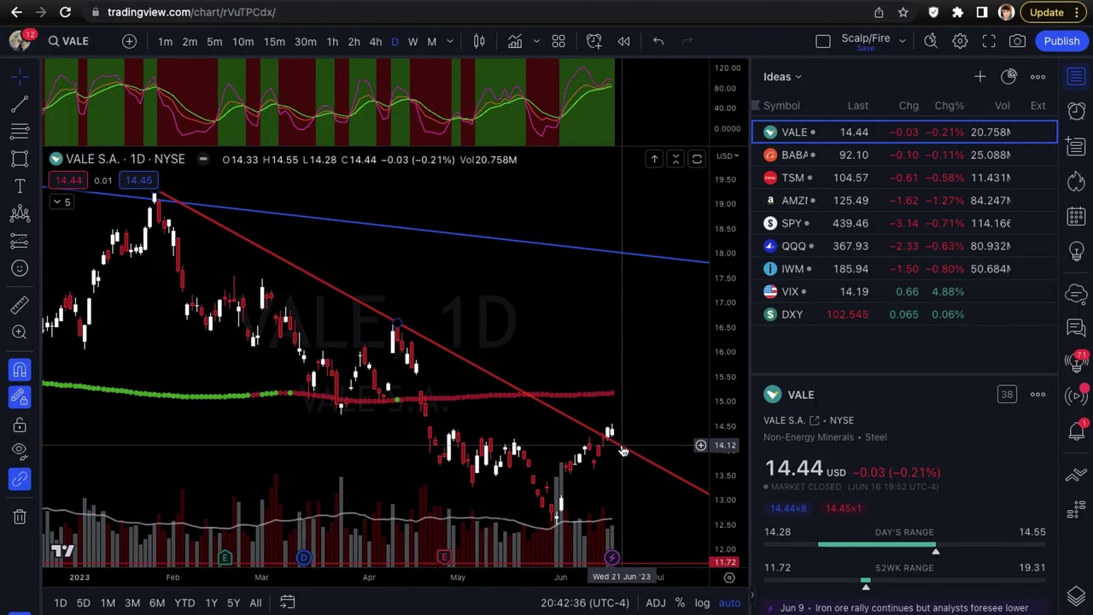
pyautogui.scroll(-1, 618, 326)
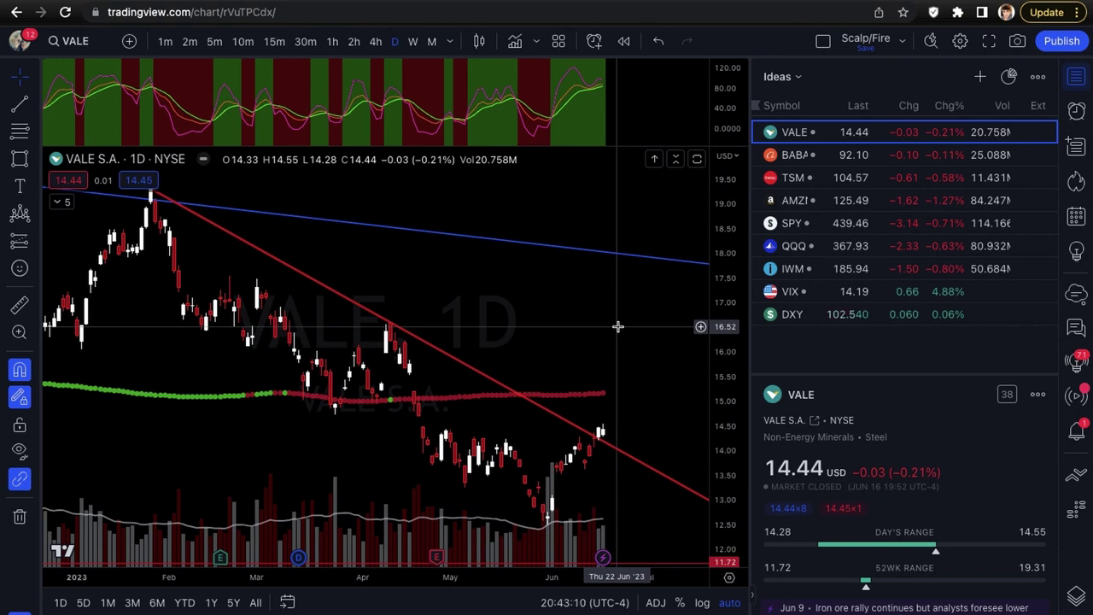
pyautogui.scroll(1, 596, 289)
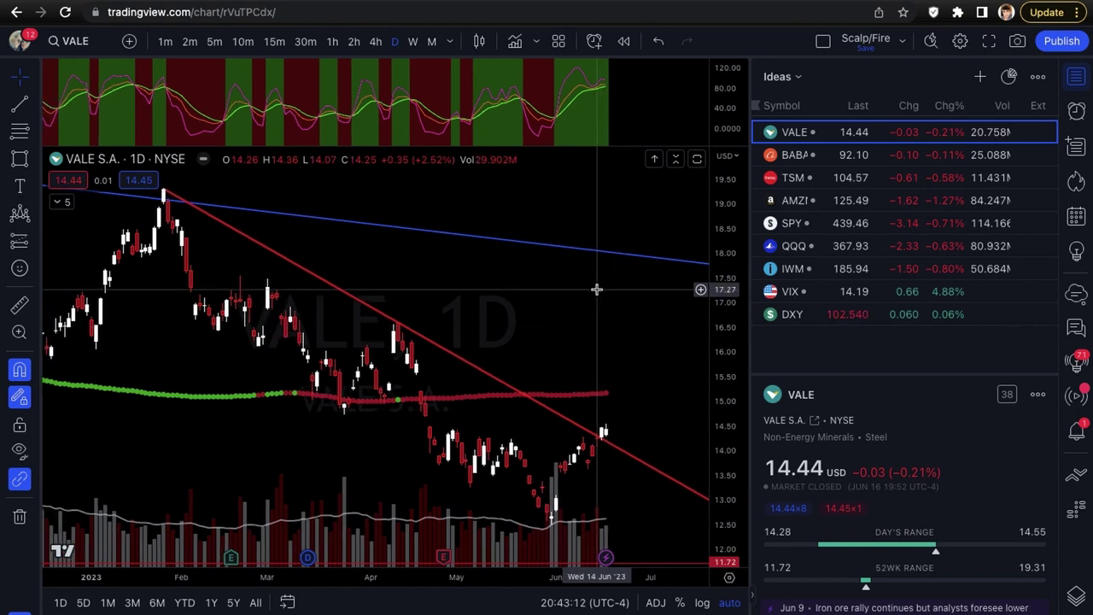
pyautogui.scroll(1, 596, 289)
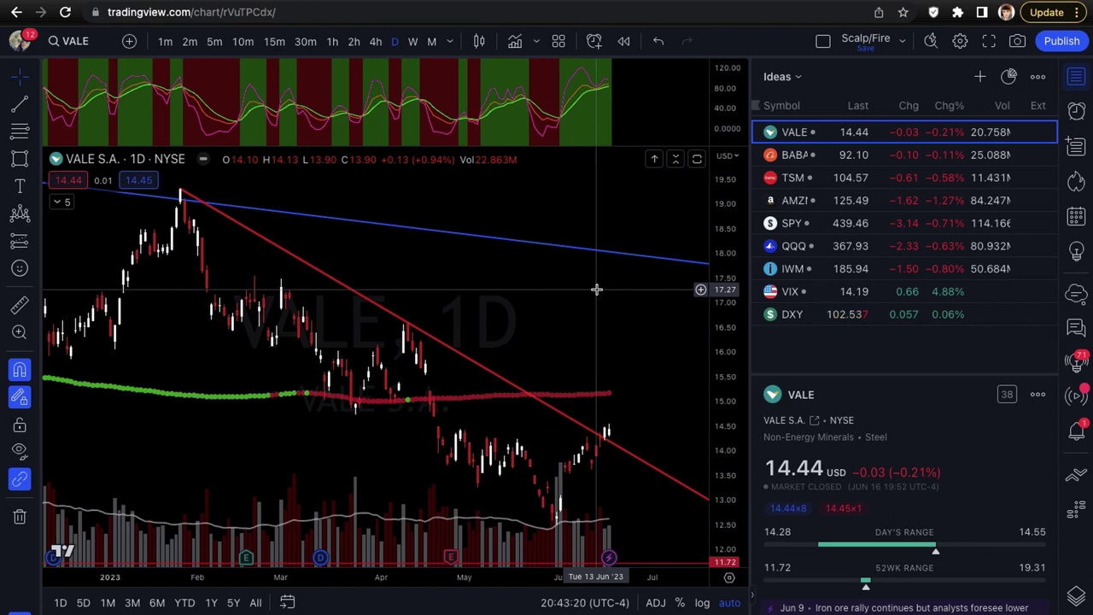
pyautogui.scroll(-2, 596, 289)
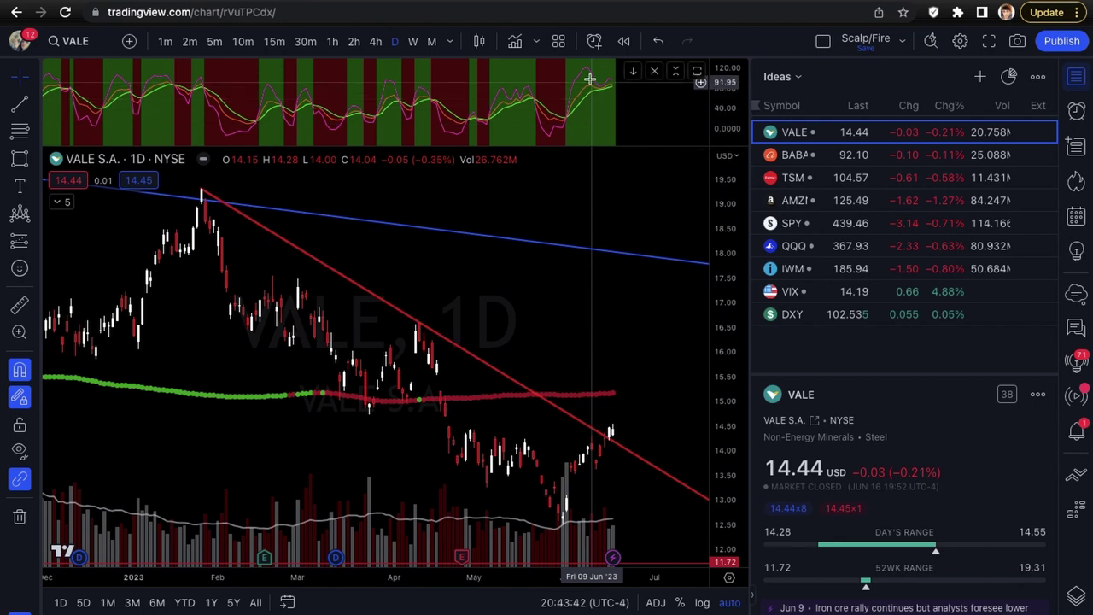
pyautogui.scroll(-1, 569, 393)
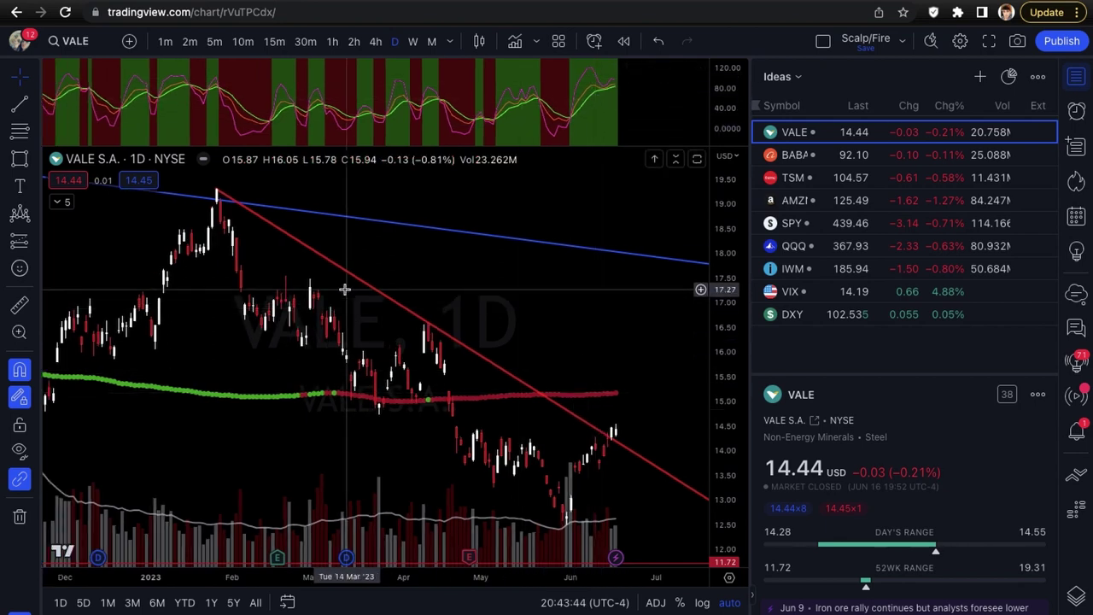
pyautogui.scroll(-1, 547, 458)
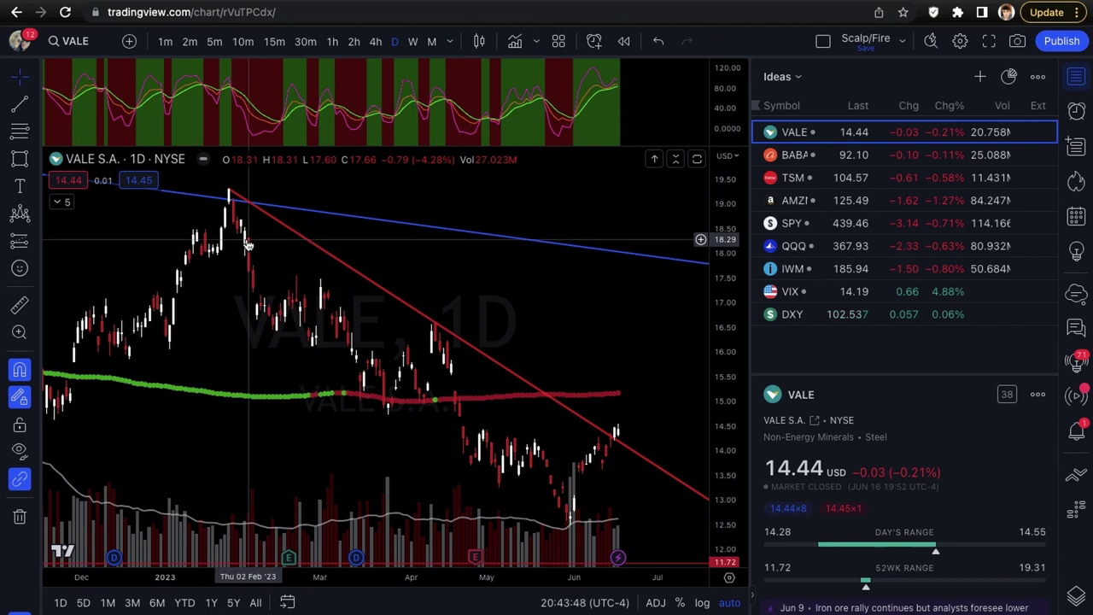
pyautogui.scroll(1, 474, 410)
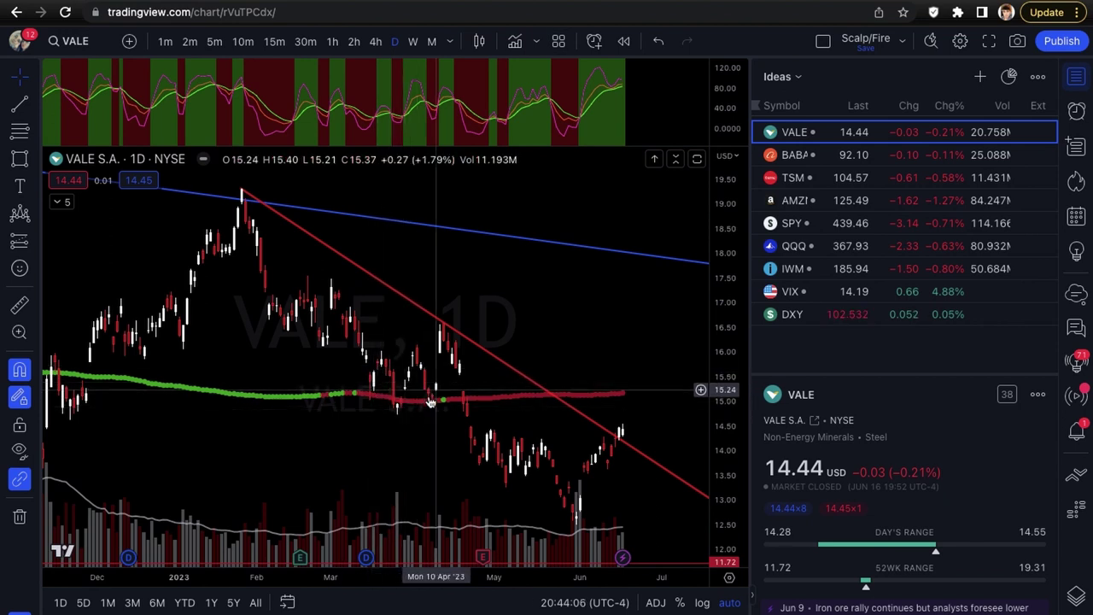
pyautogui.scroll(2, 393, 385)
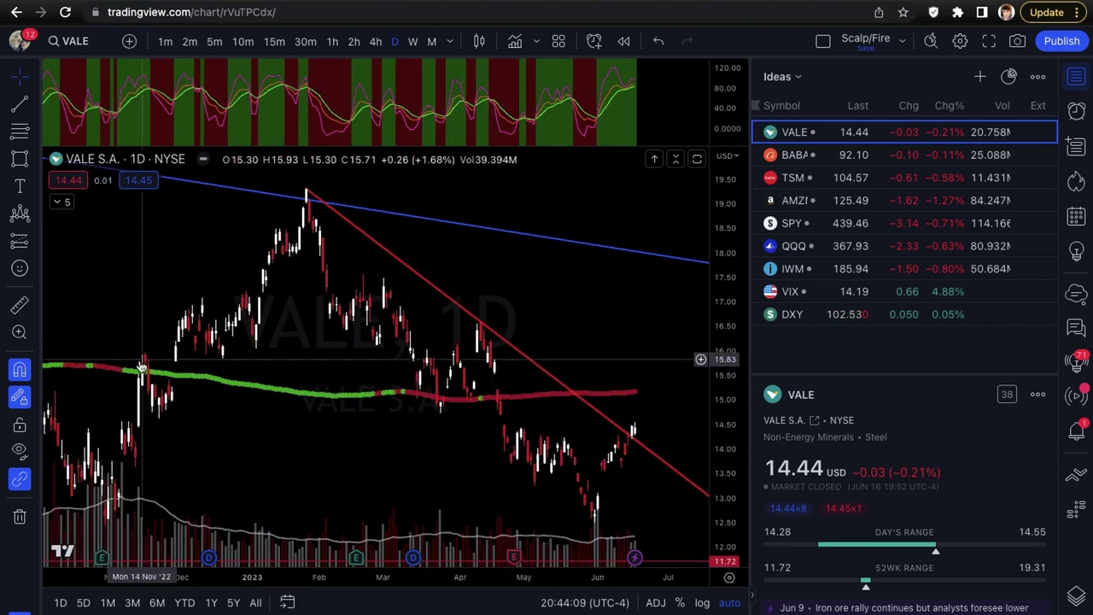
pyautogui.scroll(3, 398, 435)
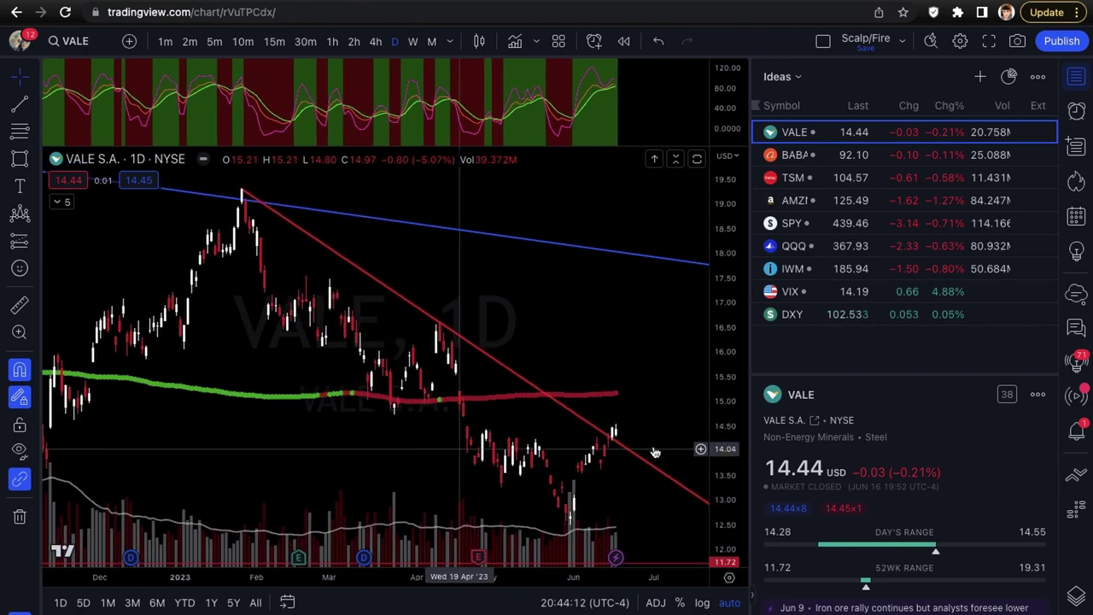
pyautogui.hotkey('alt', 'b')
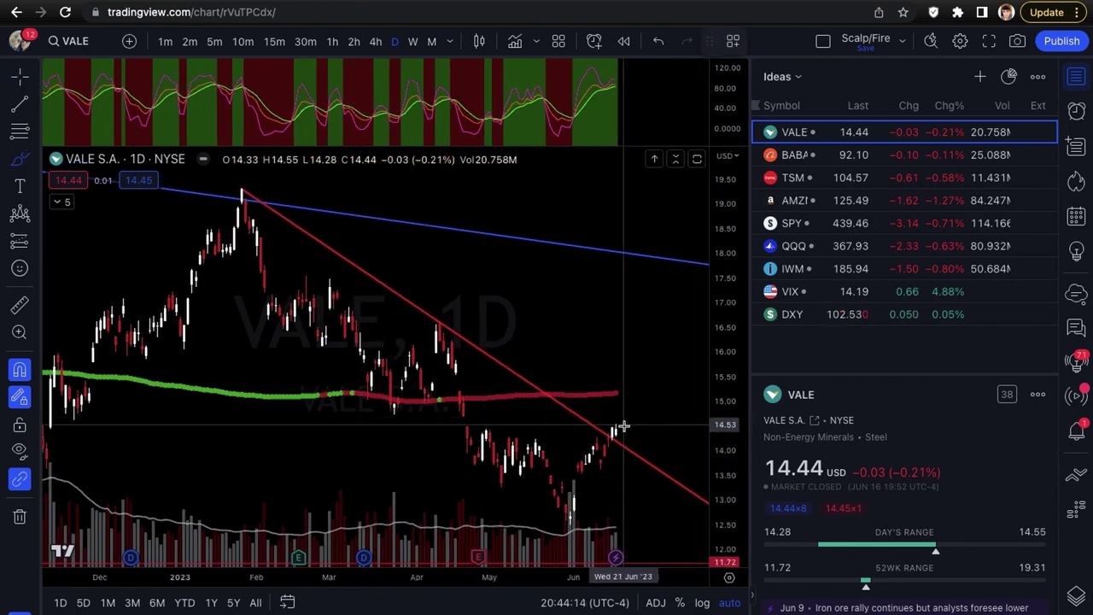
pyautogui.moveTo(623, 423)
pyautogui.mouseDown()
pyautogui.moveTo(630, 391)
pyautogui.moveTo(643, 397)
pyautogui.mouseUp()
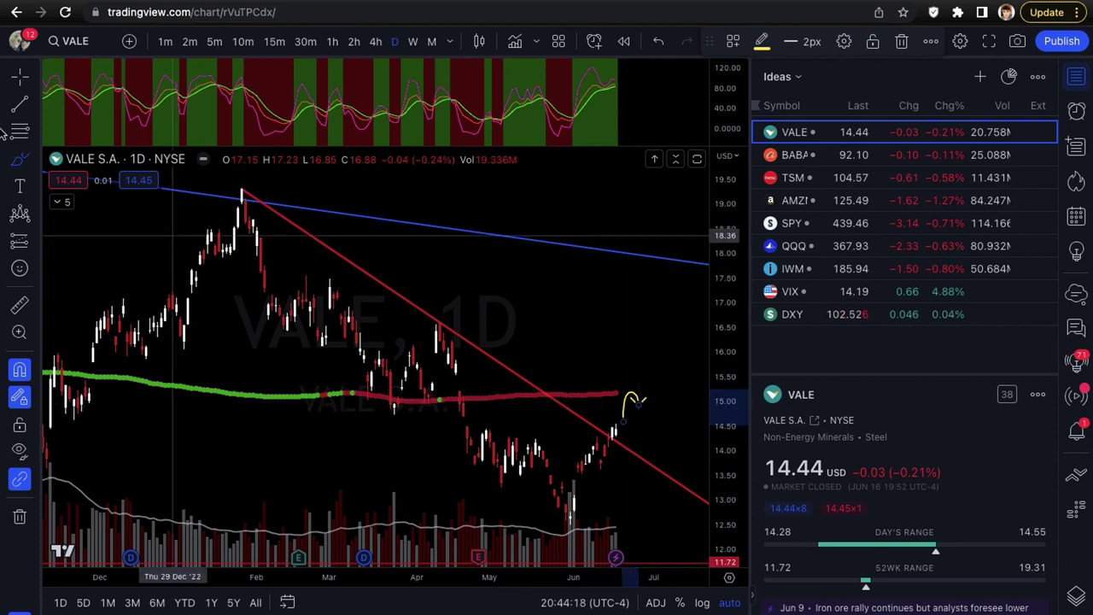
pyautogui.click(20, 77)
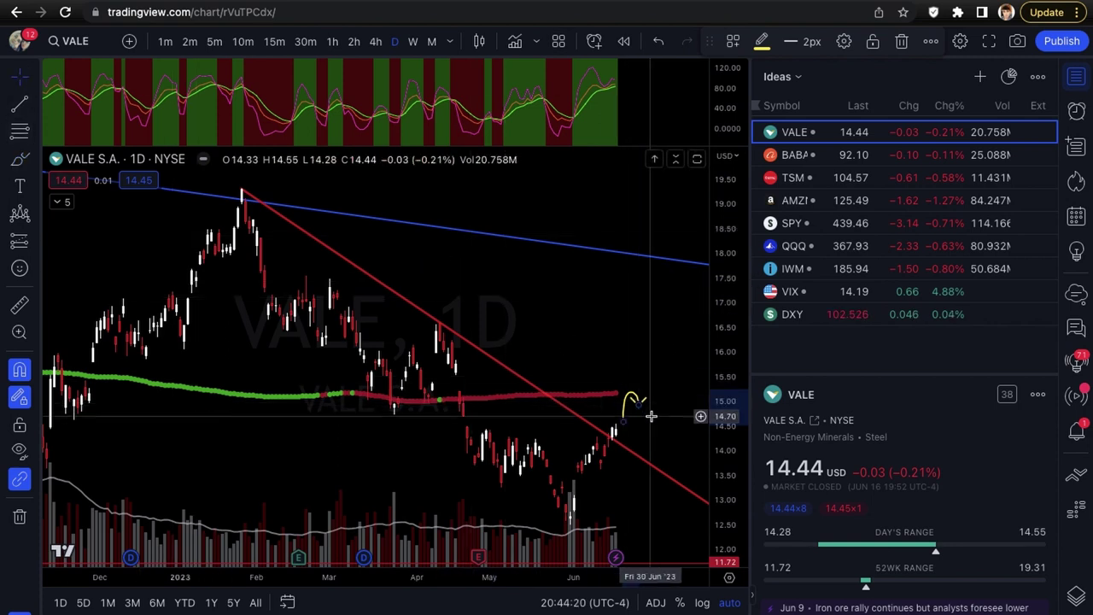
pyautogui.press('Delete')
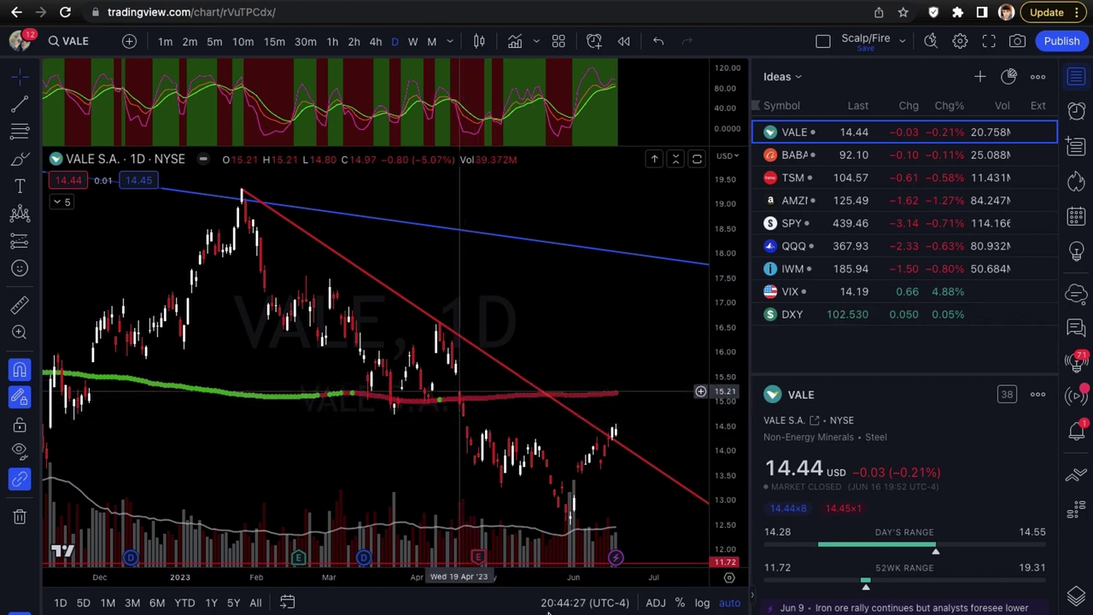
# Draw a rectangle zone from the mid-April candle between 15.53 and 15.21
pyautogui.hotkey('alt', 'shift', 'r')
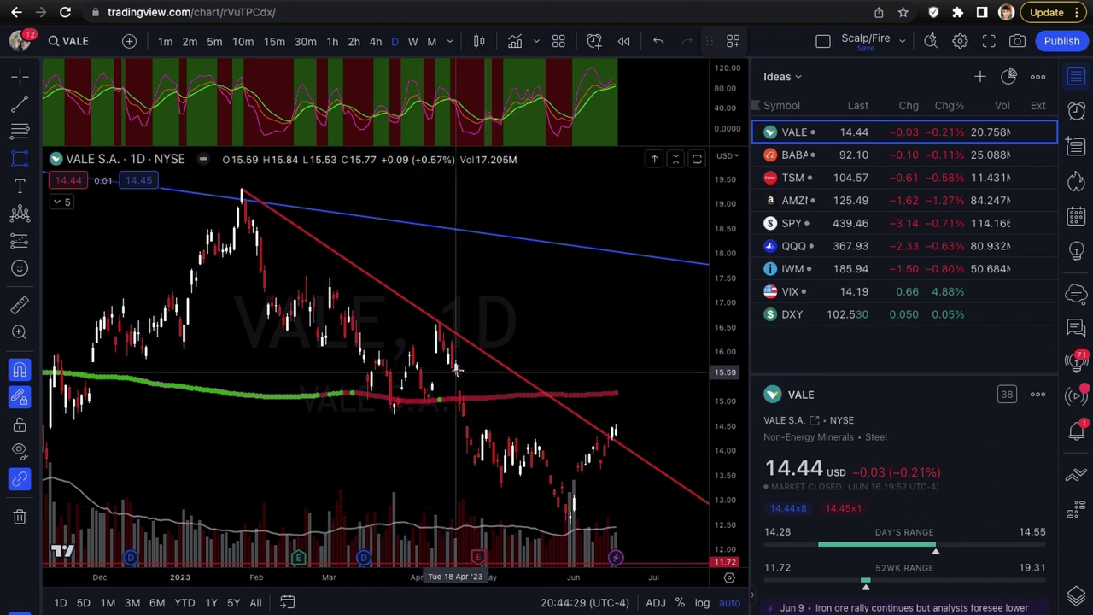
pyautogui.click(457, 378)
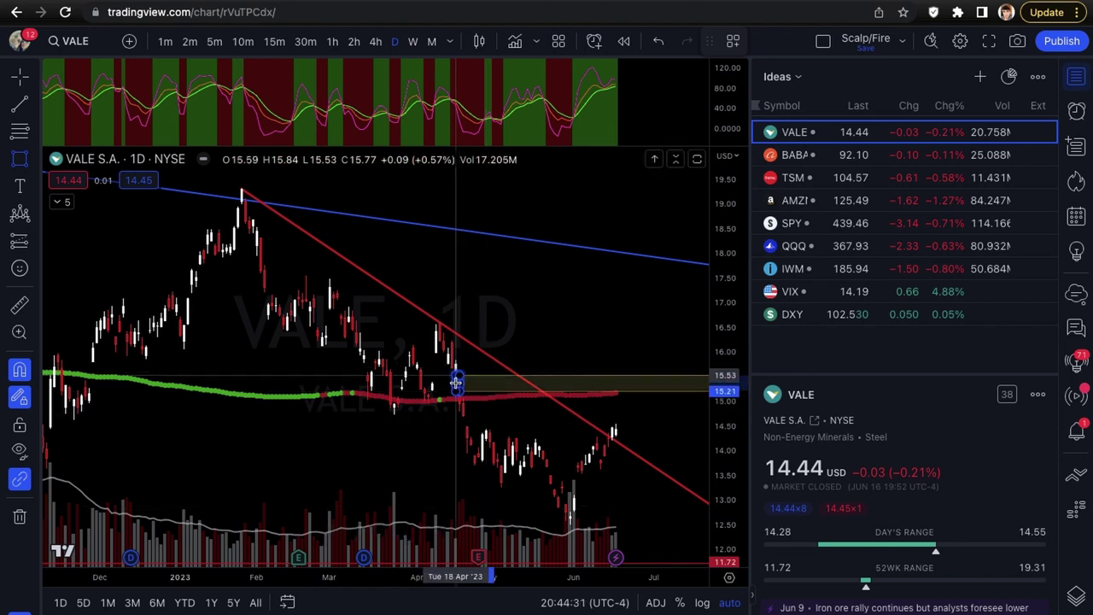
pyautogui.click(457, 382)
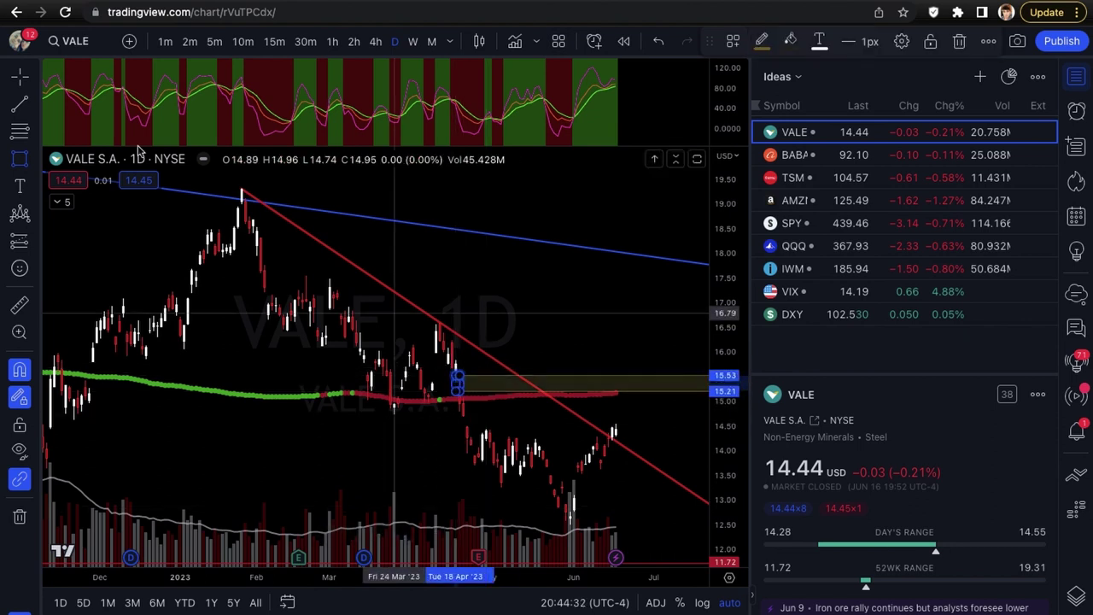
pyautogui.click(492, 307)
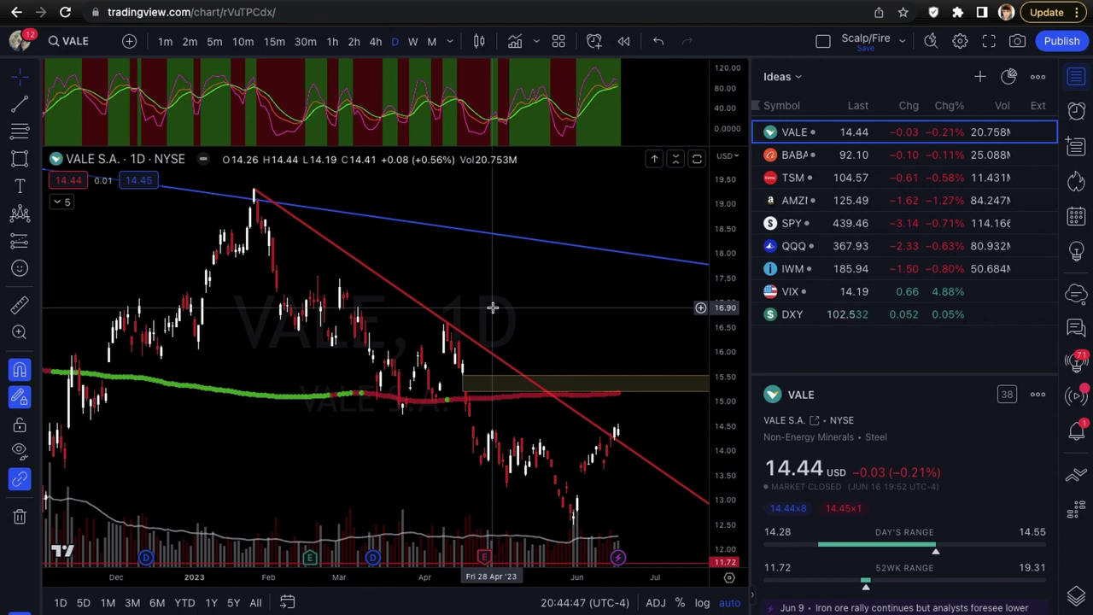
# Zoom around the VALE chart, then load BABA as the next watchlist symbol
pyautogui.scroll(-2, 525, 356)
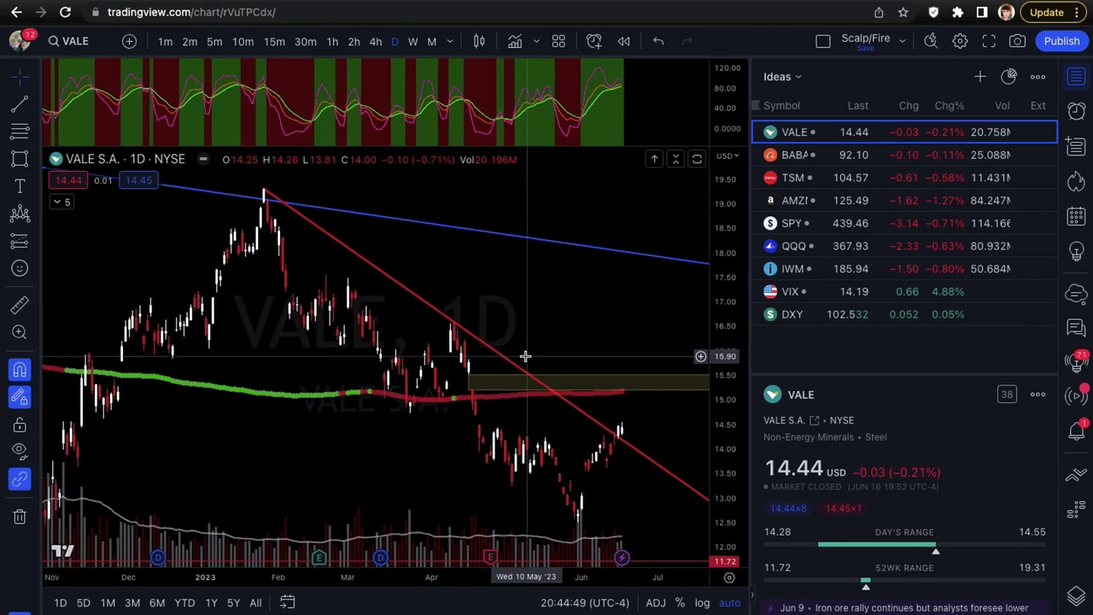
pyautogui.scroll(-1, 525, 356)
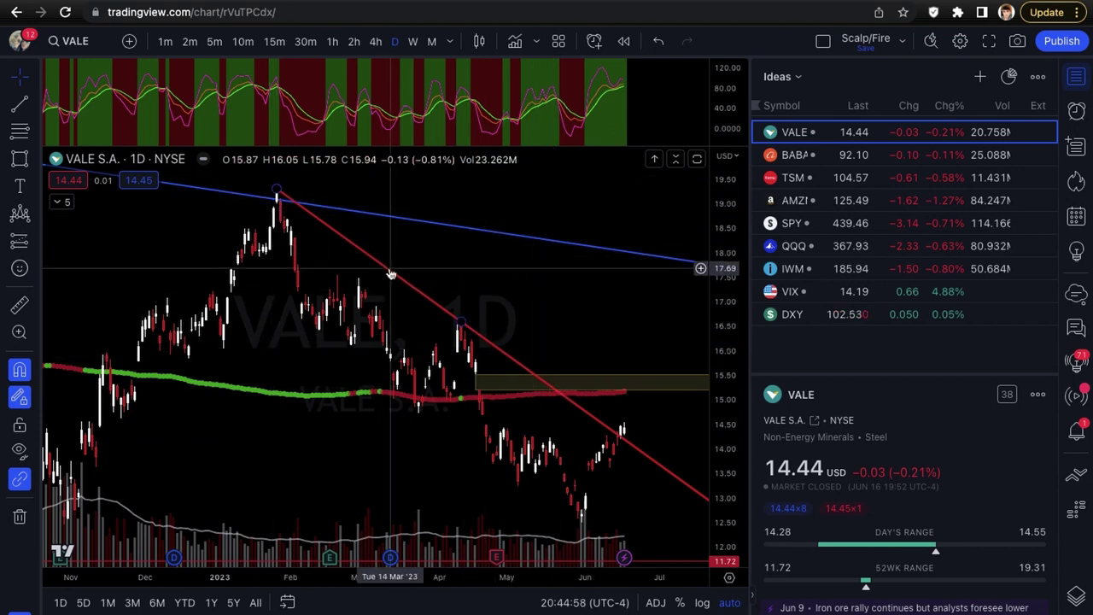
pyautogui.scroll(1, 389, 272)
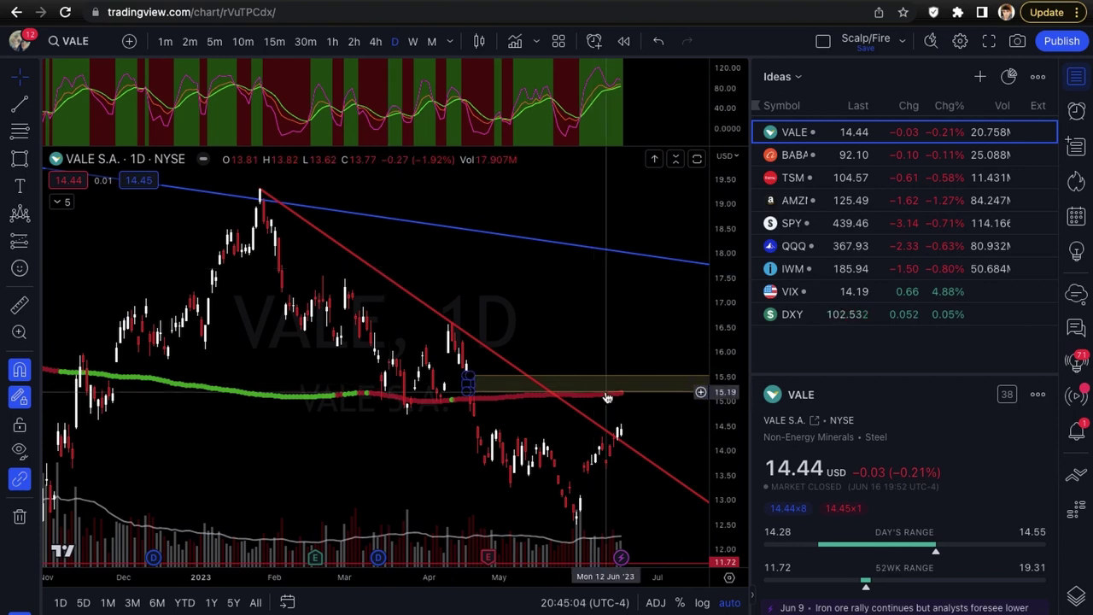
pyautogui.scroll(-1, 606, 397)
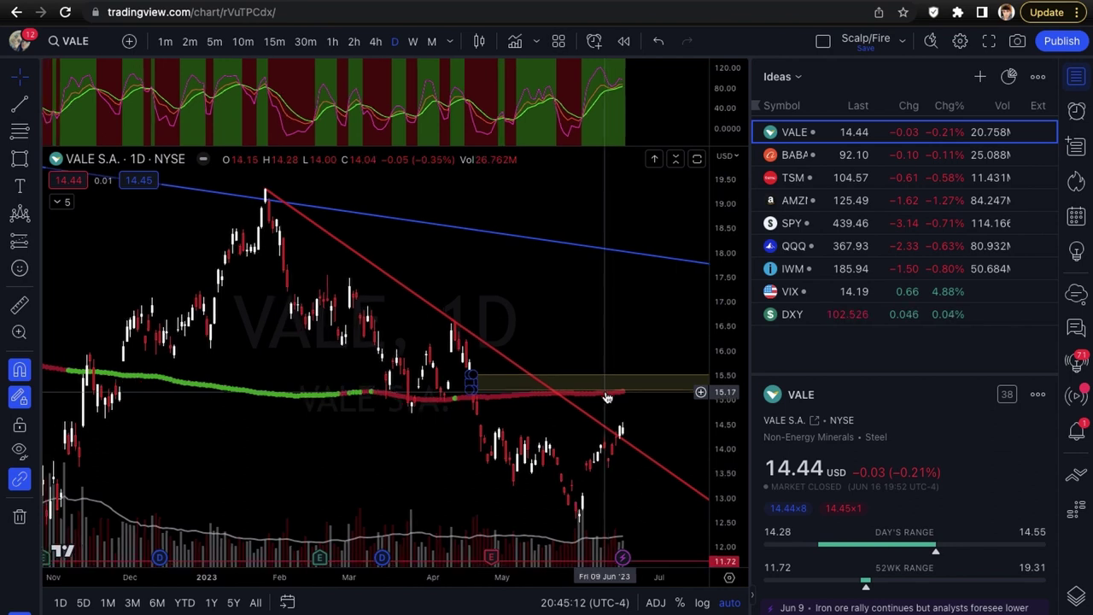
pyautogui.scroll(-1, 606, 397)
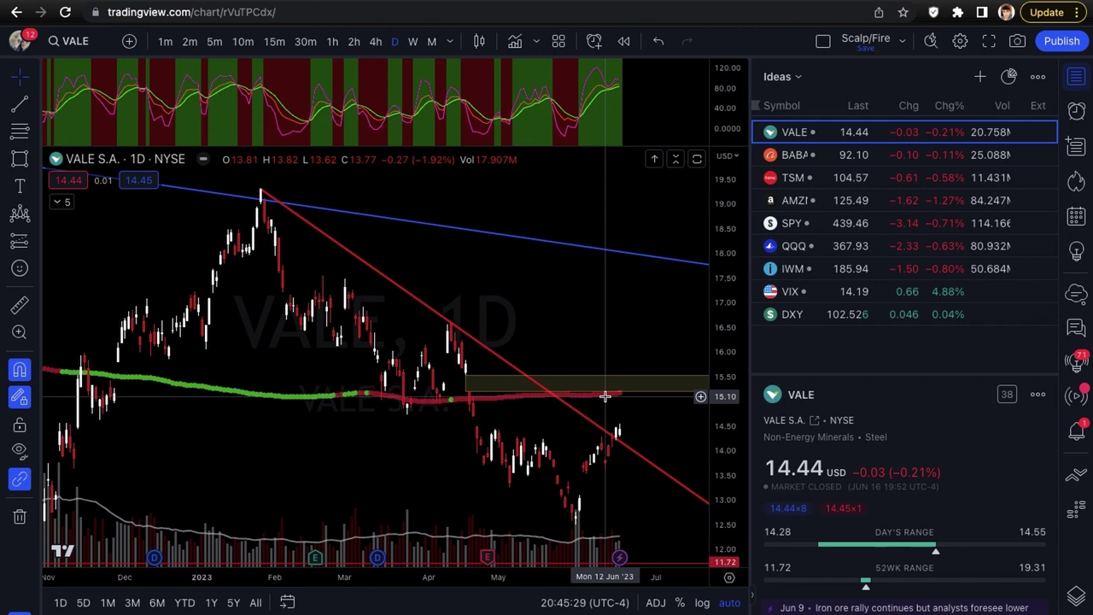
pyautogui.scroll(-1, 608, 419)
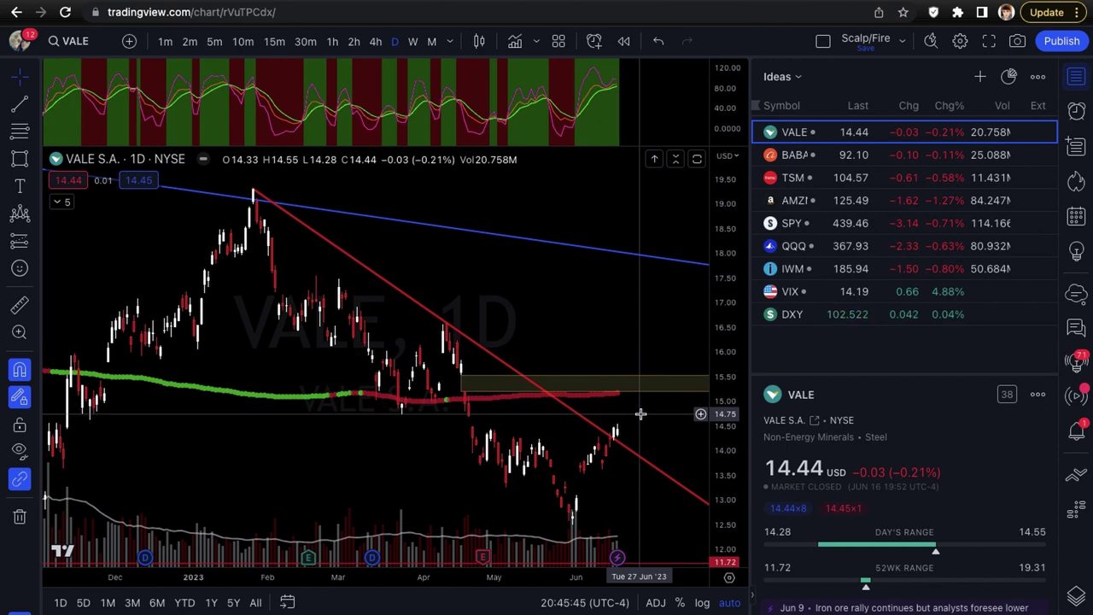
pyautogui.press('Down')
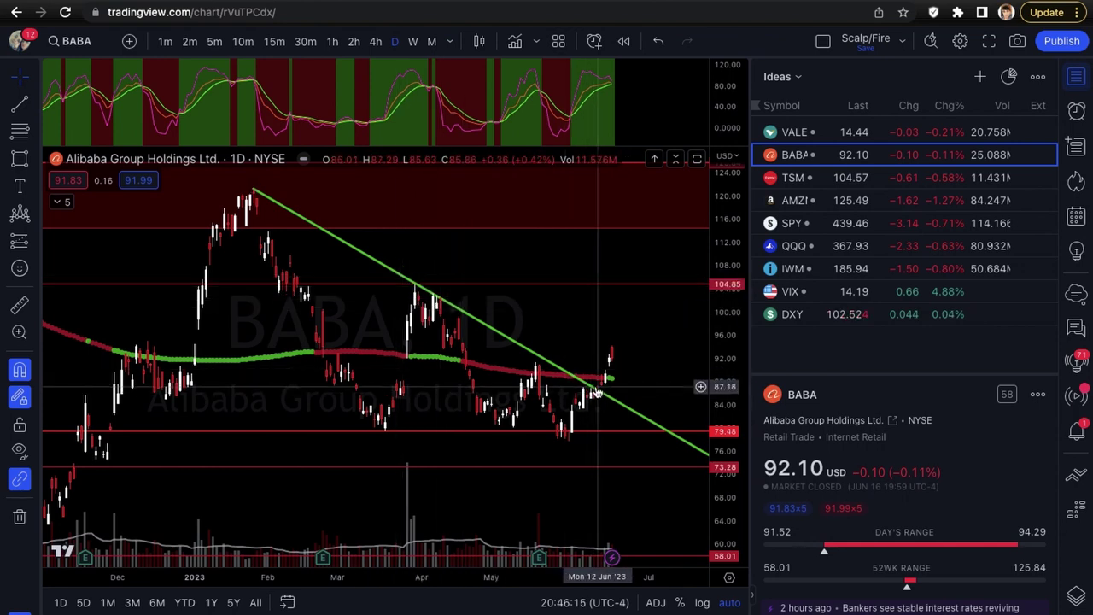
# Put BABA on weekly candles and zoom to the last year around the green trendline
pyautogui.hscroll(2, 441, 322)
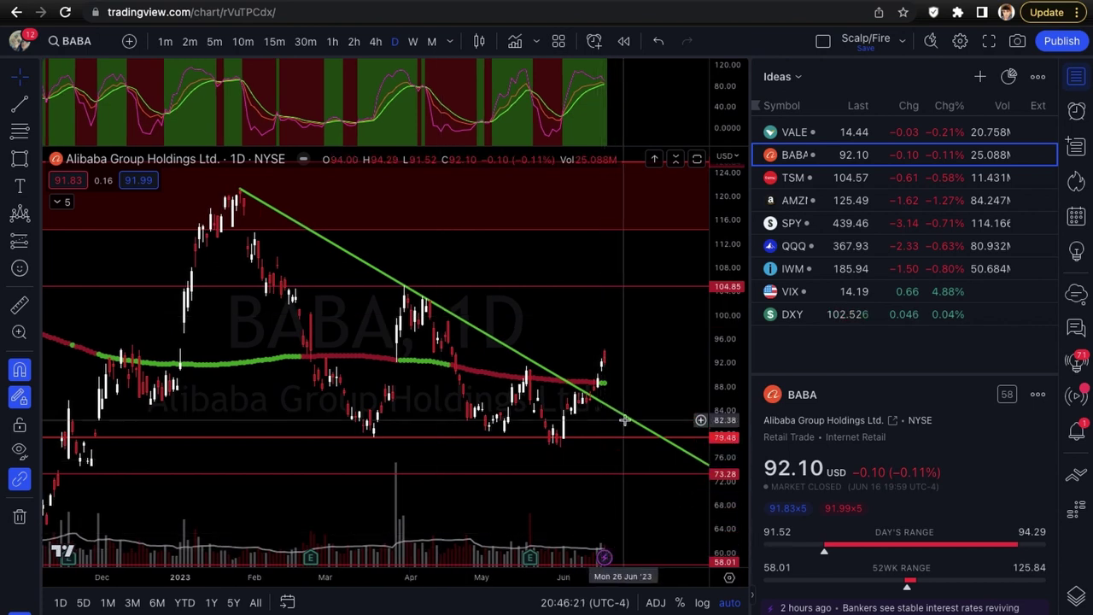
pyautogui.scroll(2, 624, 418)
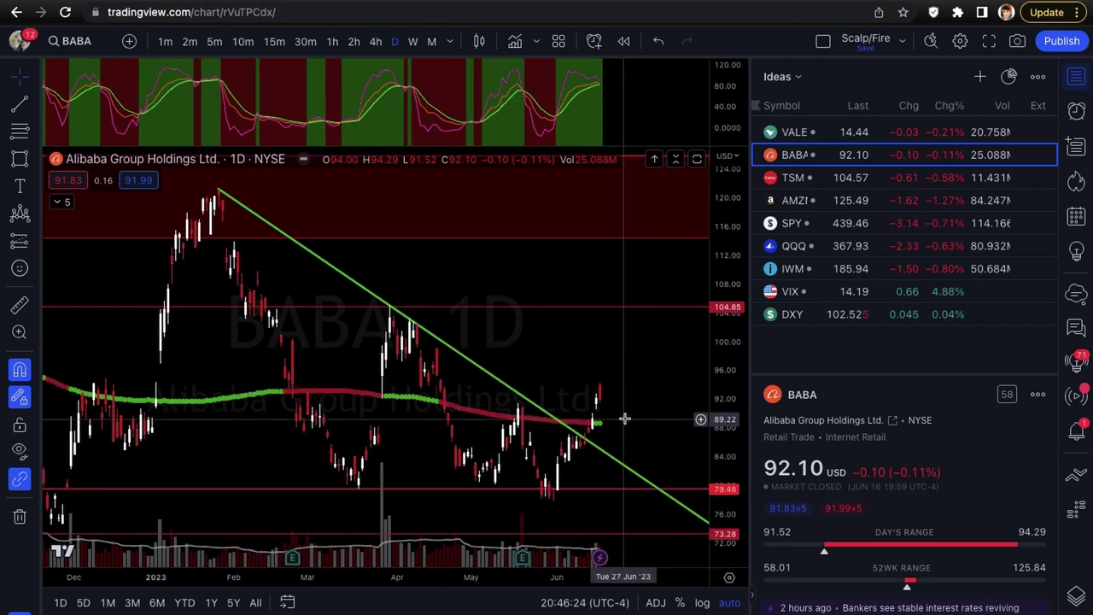
pyautogui.click(411, 41)
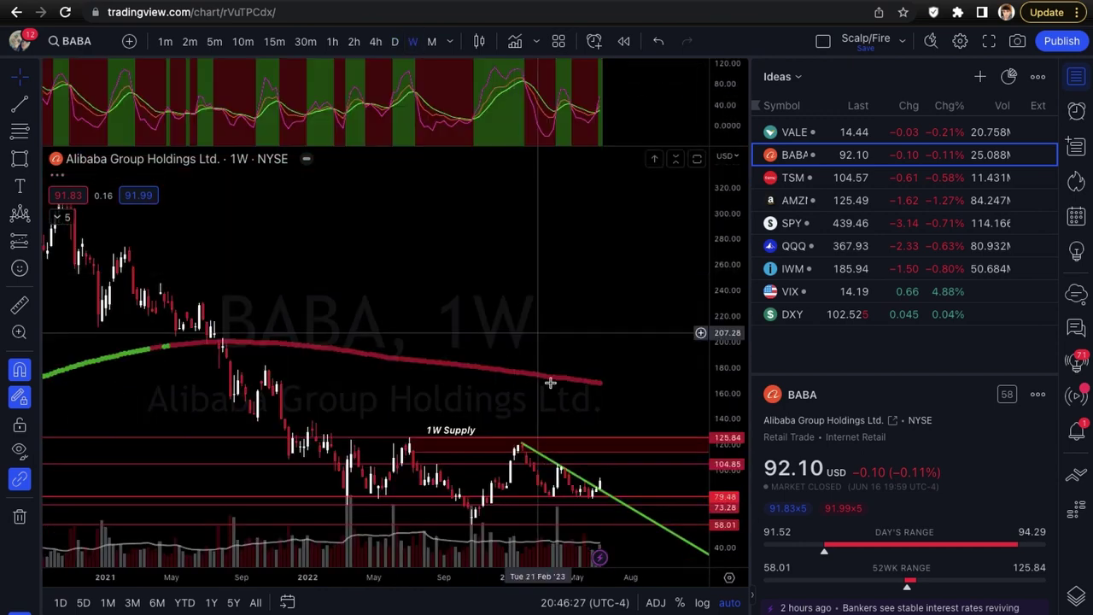
pyautogui.scroll(2, 555, 384)
pyautogui.scroll(2, 556, 385)
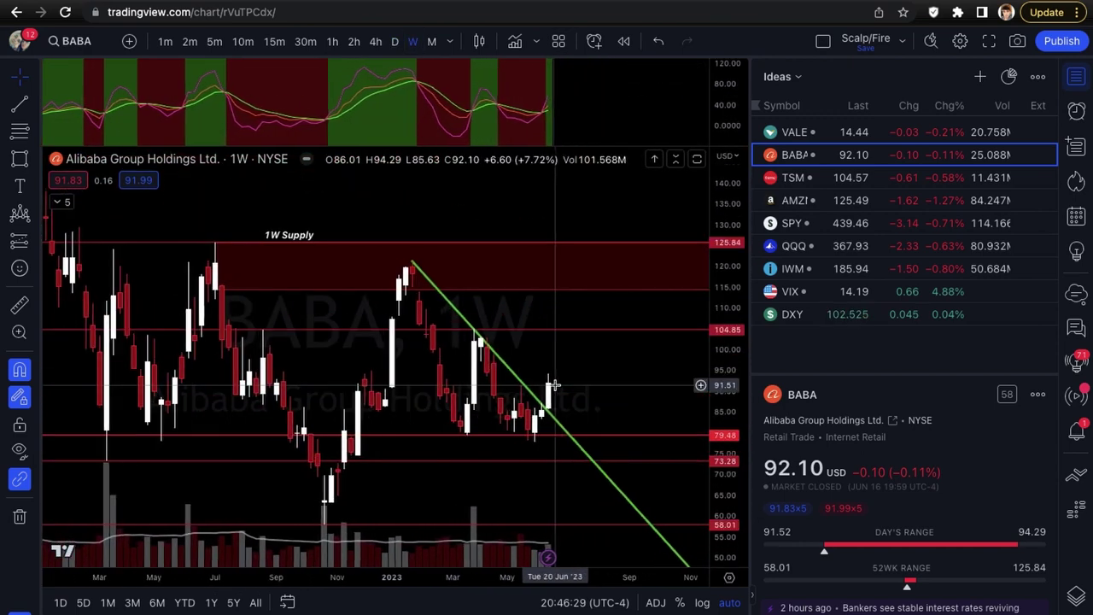
pyautogui.scroll(-5, 522, 370)
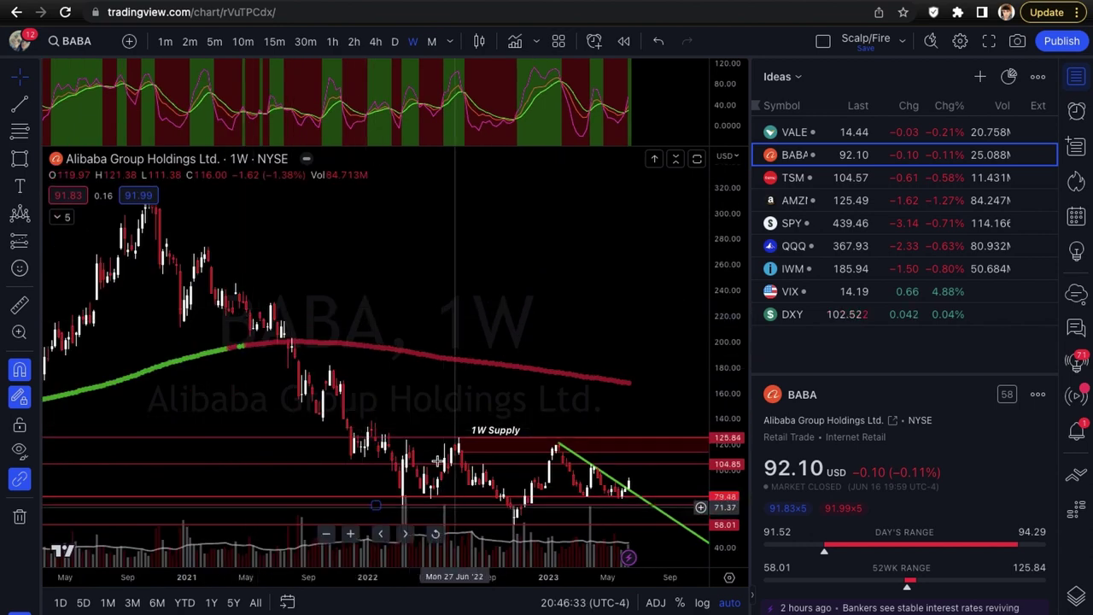
pyautogui.scroll(1, 512, 512)
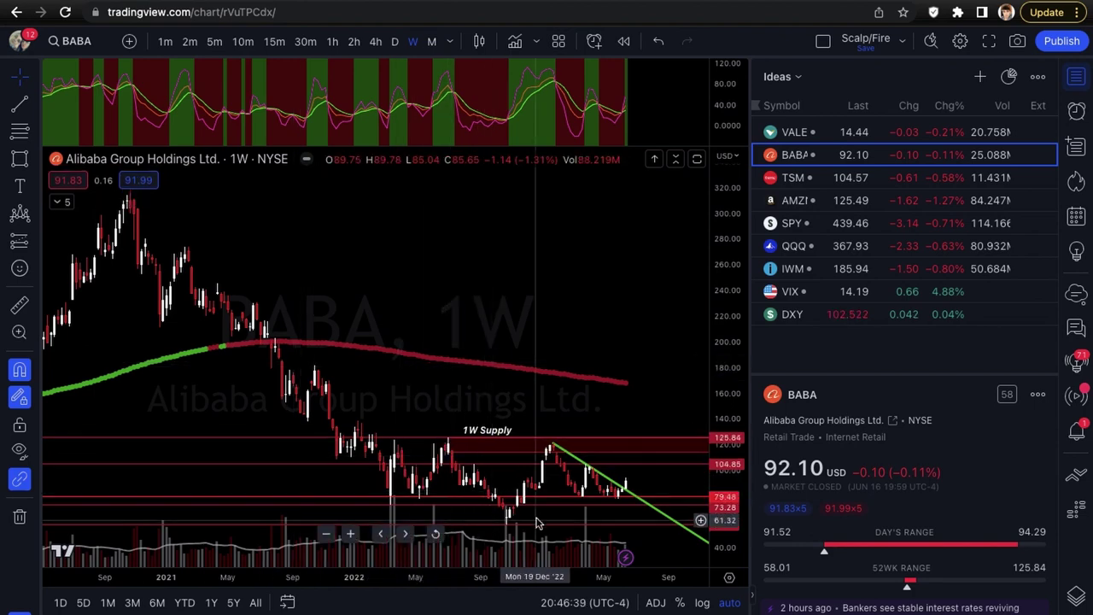
pyautogui.hscroll(3, 560, 500)
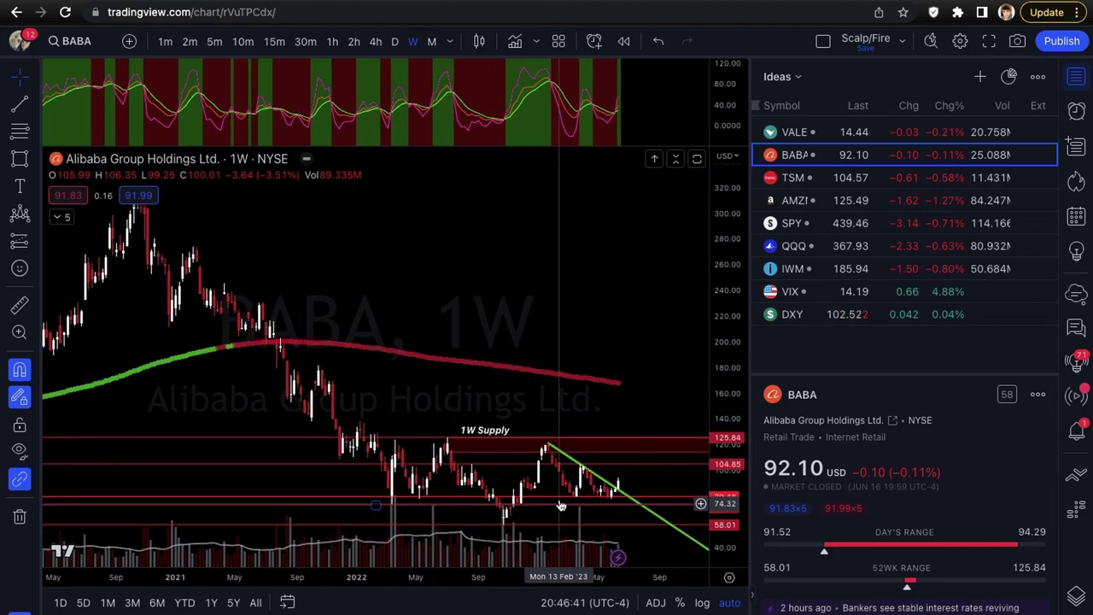
pyautogui.scroll(5, 565, 443)
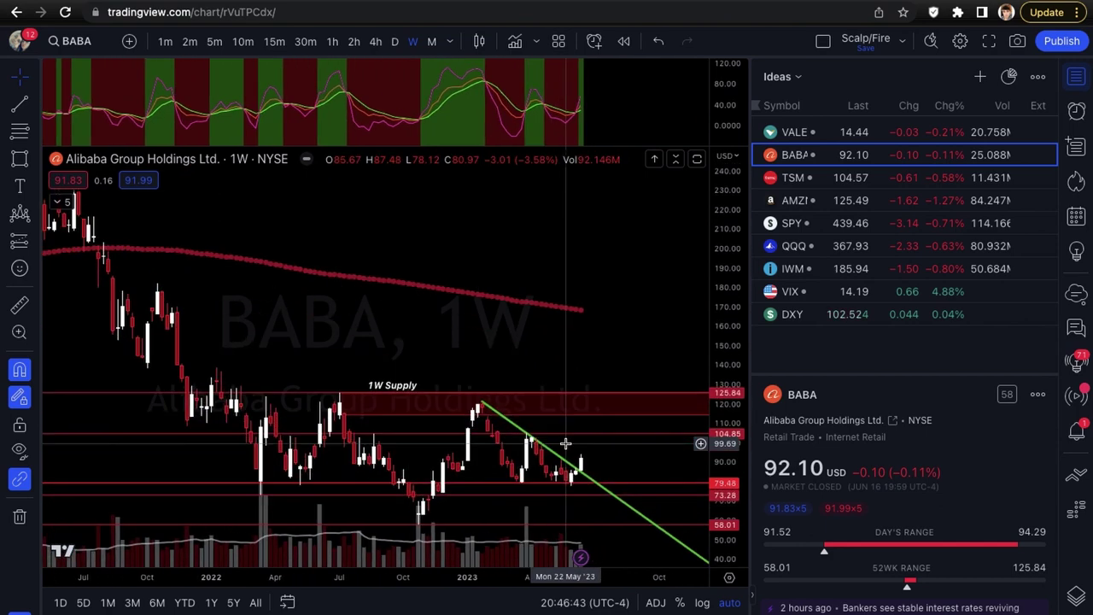
pyautogui.scroll(1, 568, 425)
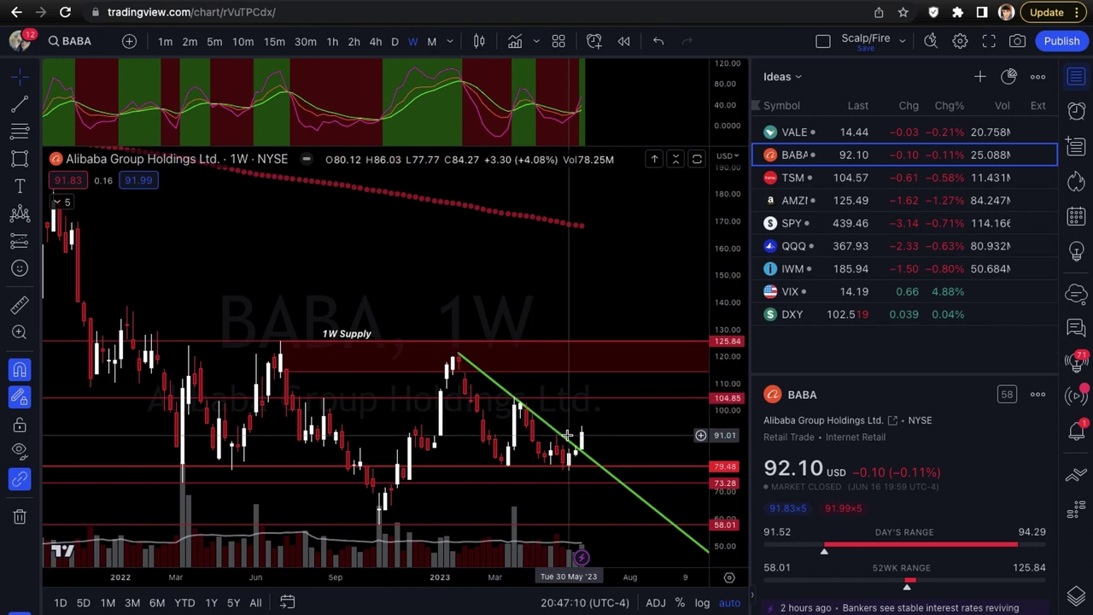
pyautogui.scroll(1, 478, 369)
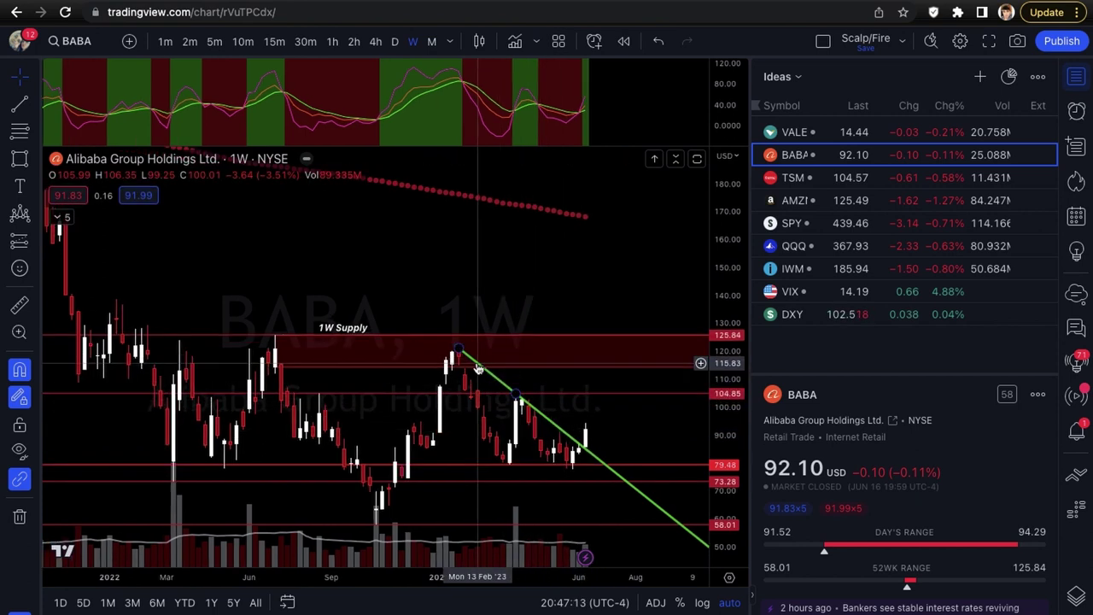
pyautogui.scroll(3, 478, 369)
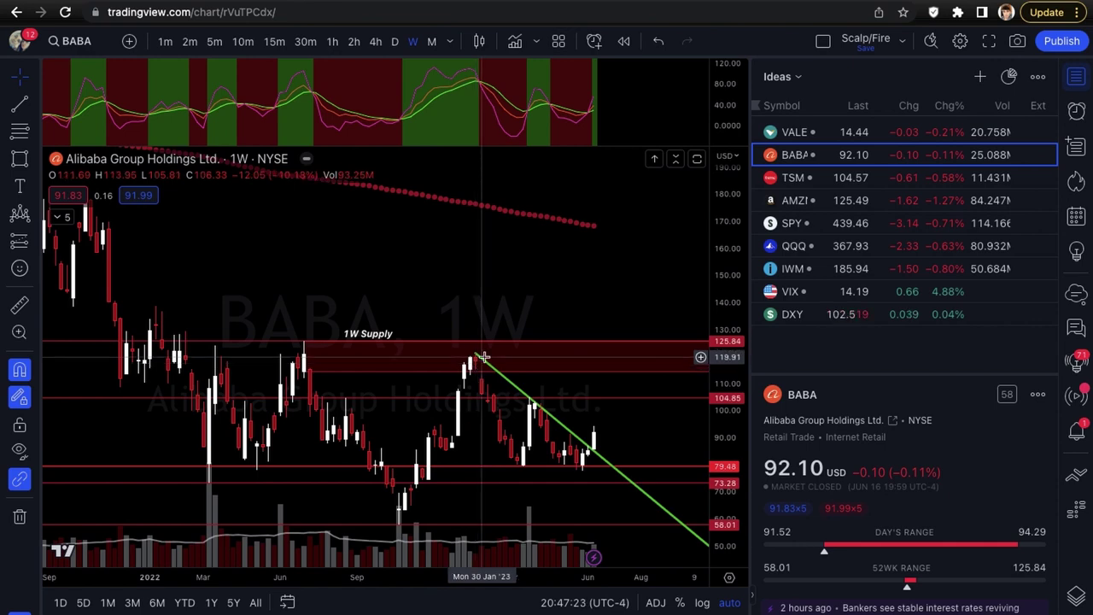
pyautogui.scroll(-4, 483, 357)
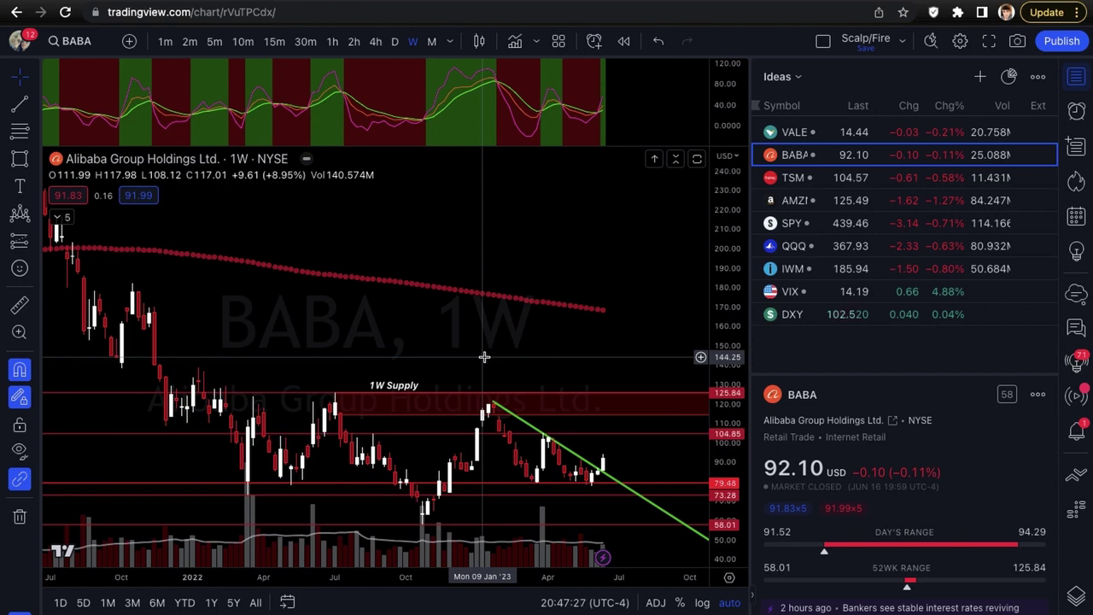
pyautogui.scroll(-2, 483, 357)
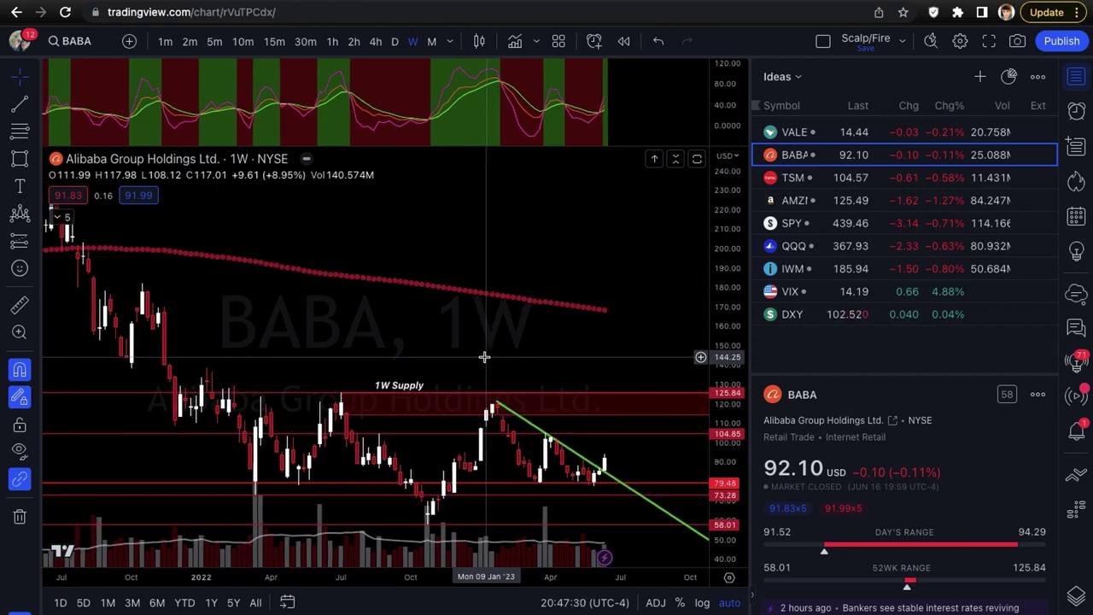
pyautogui.scroll(-4, 483, 357)
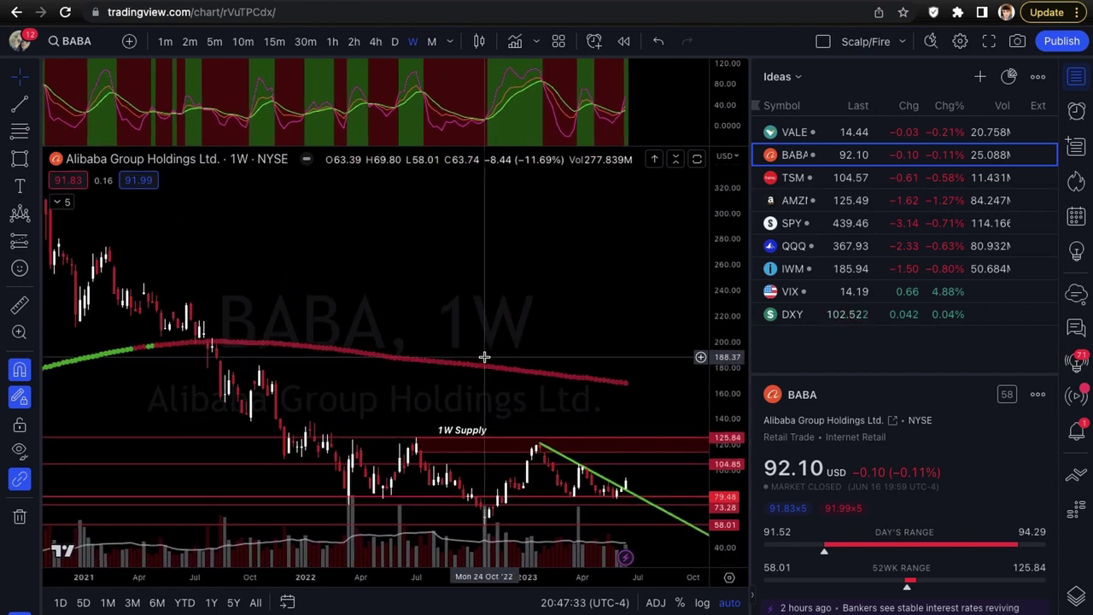
pyautogui.scroll(-4, 483, 357)
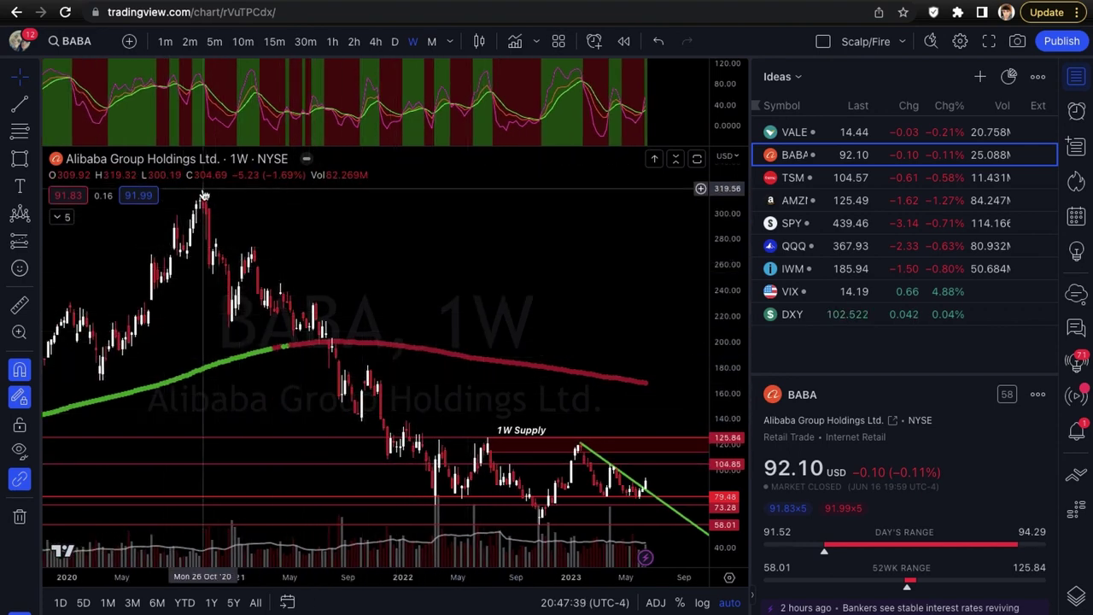
pyautogui.scroll(5, 672, 422)
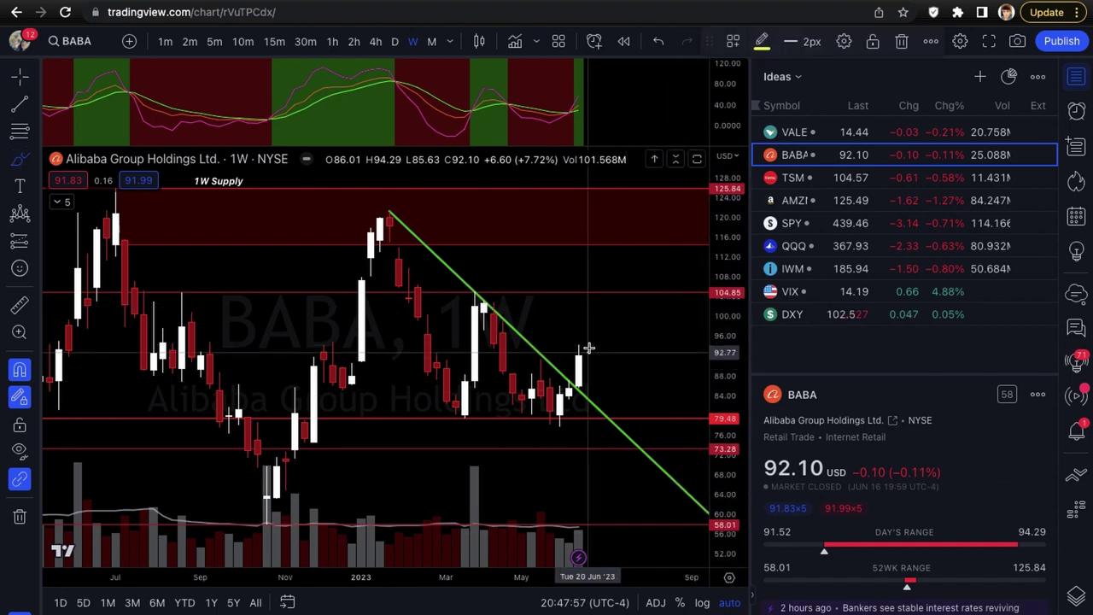
pyautogui.moveTo(588, 350)
pyautogui.mouseDown()
pyautogui.moveTo(598, 296)
pyautogui.moveTo(616, 301)
pyautogui.mouseUp()
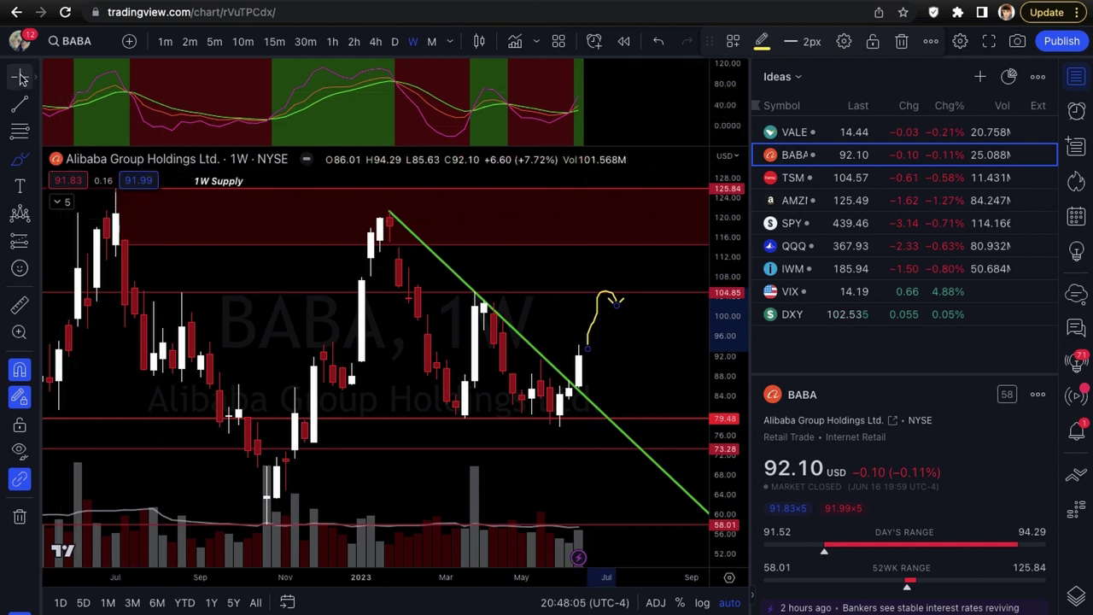
pyautogui.click(609, 336)
pyautogui.scroll(1, 616, 337)
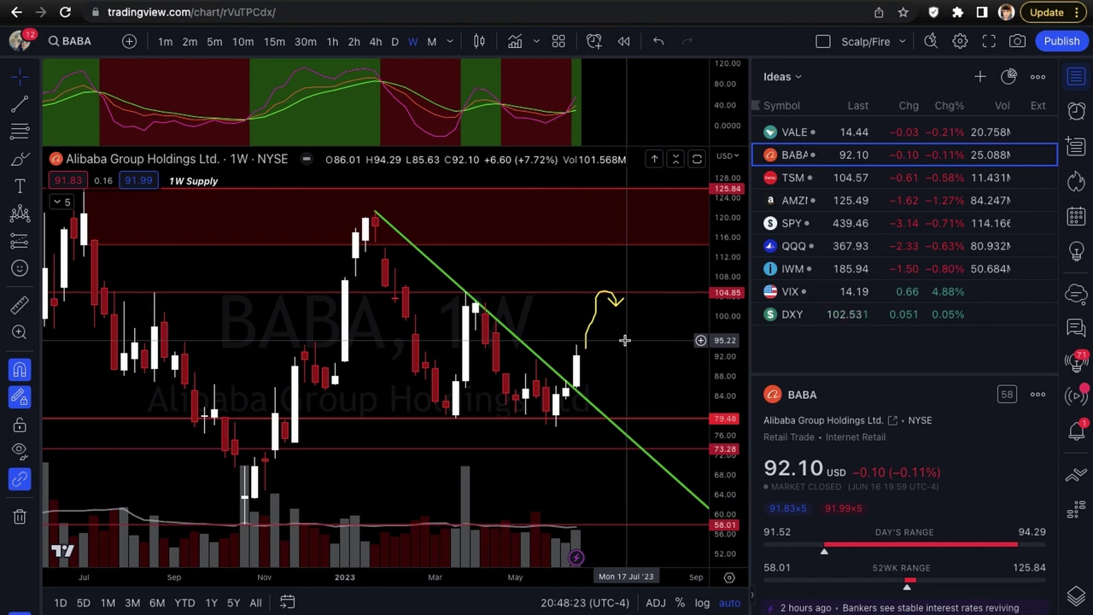
pyautogui.scroll(3, 625, 339)
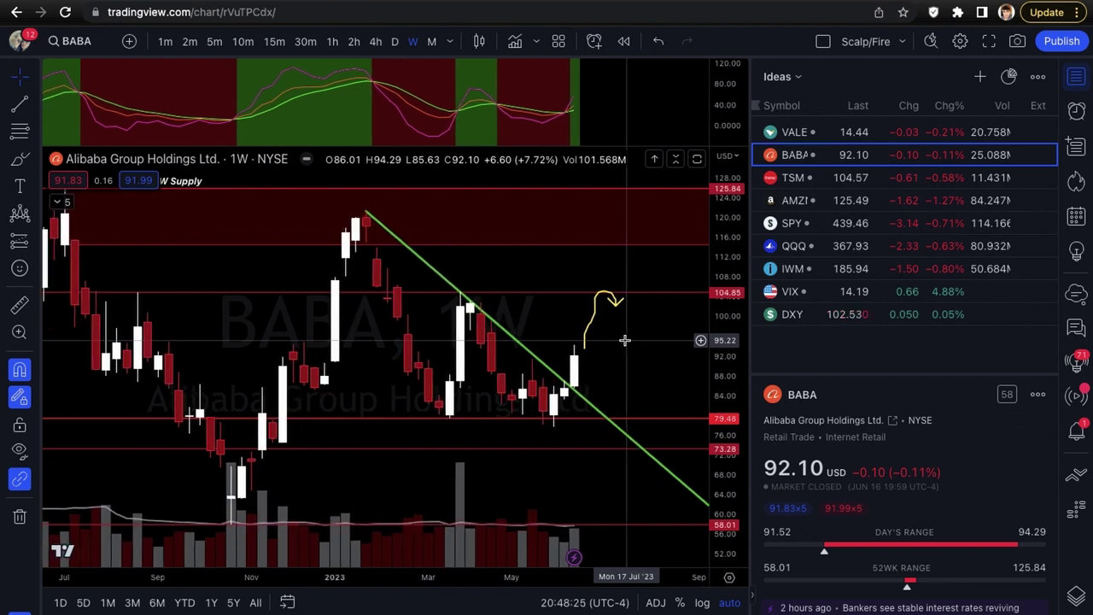
pyautogui.scroll(2, 624, 339)
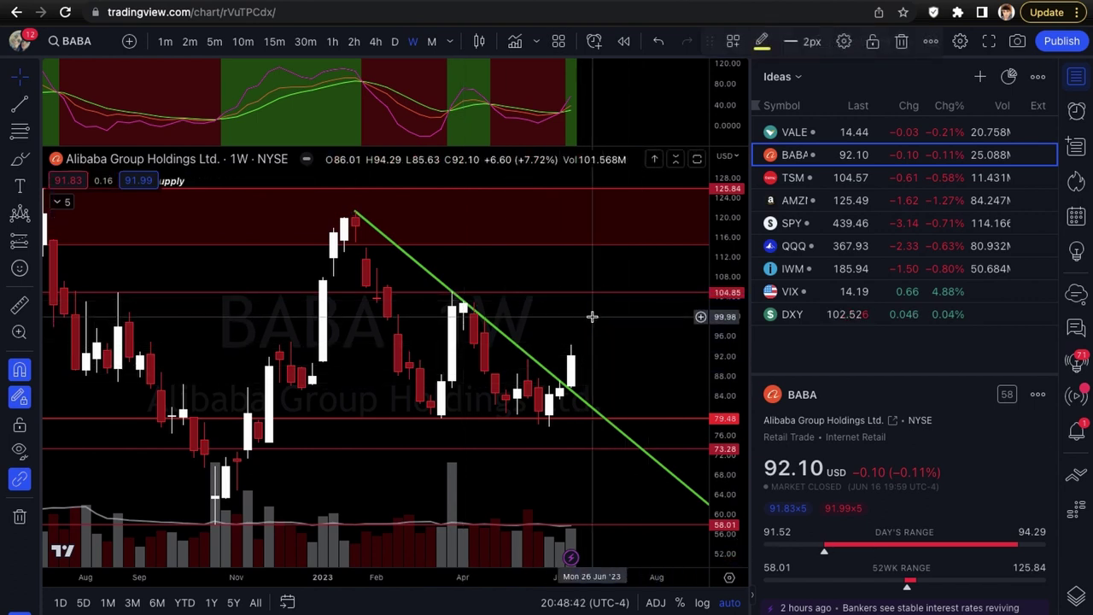
pyautogui.hotkey('alt', 'b')
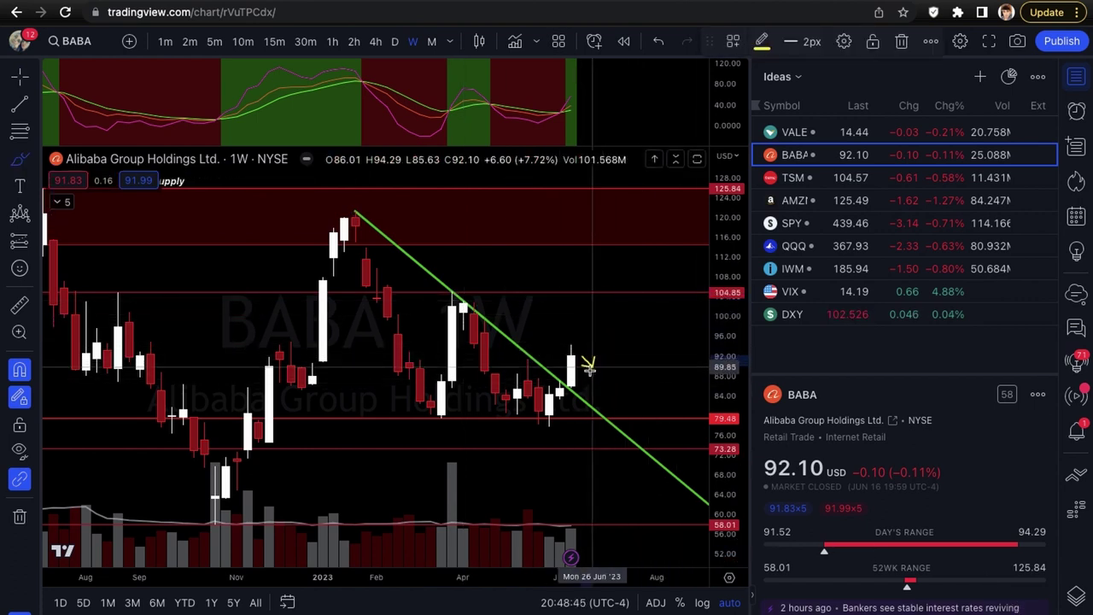
pyautogui.moveTo(589, 367)
pyautogui.mouseDown()
pyautogui.moveTo(592, 391)
pyautogui.moveTo(616, 338)
pyautogui.mouseUp()
pyautogui.click(20, 76)
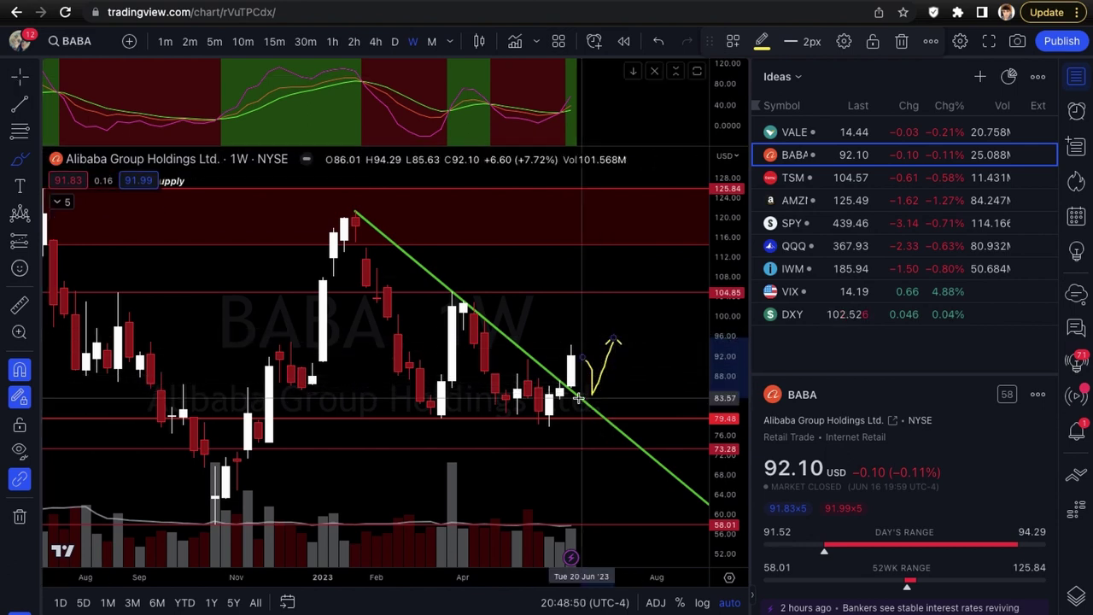
pyautogui.press('Delete')
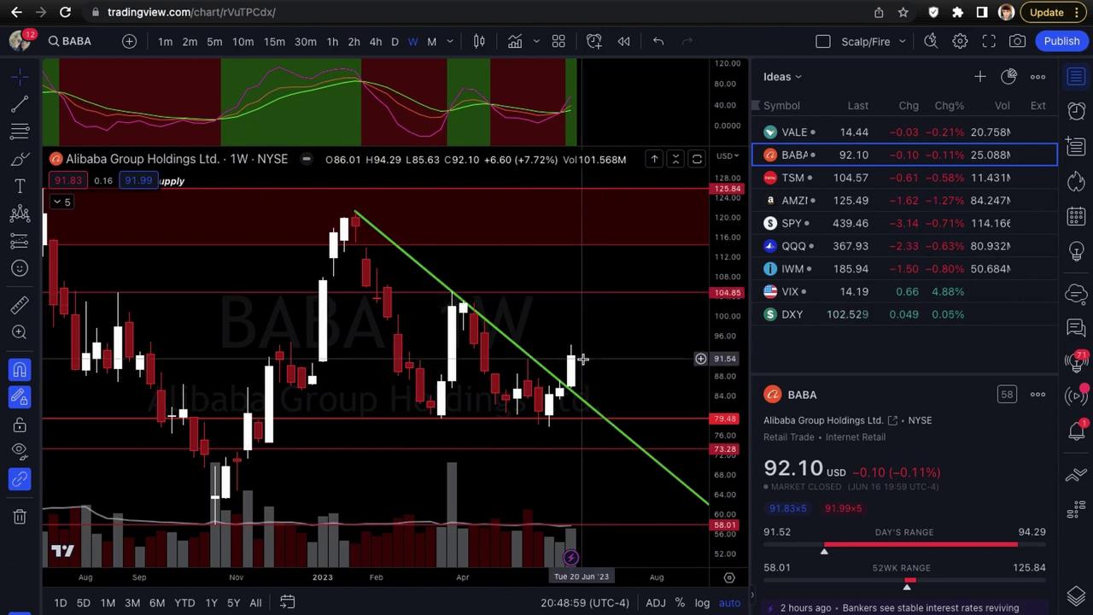
# Switch BABA to the daily timeframe and zoom out
pyautogui.click(398, 43)
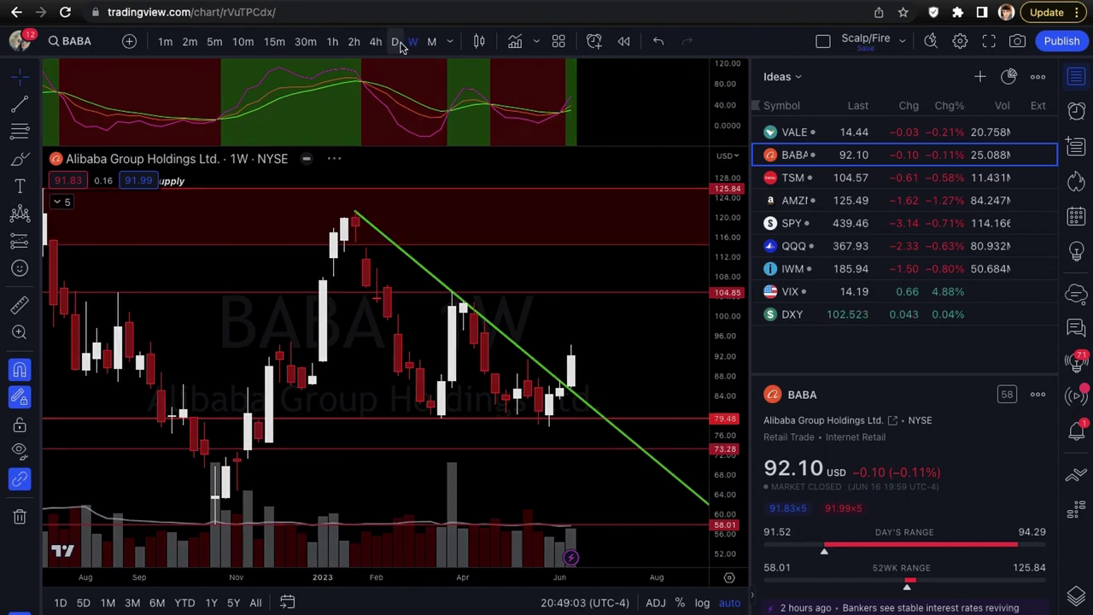
pyautogui.scroll(-5, 634, 404)
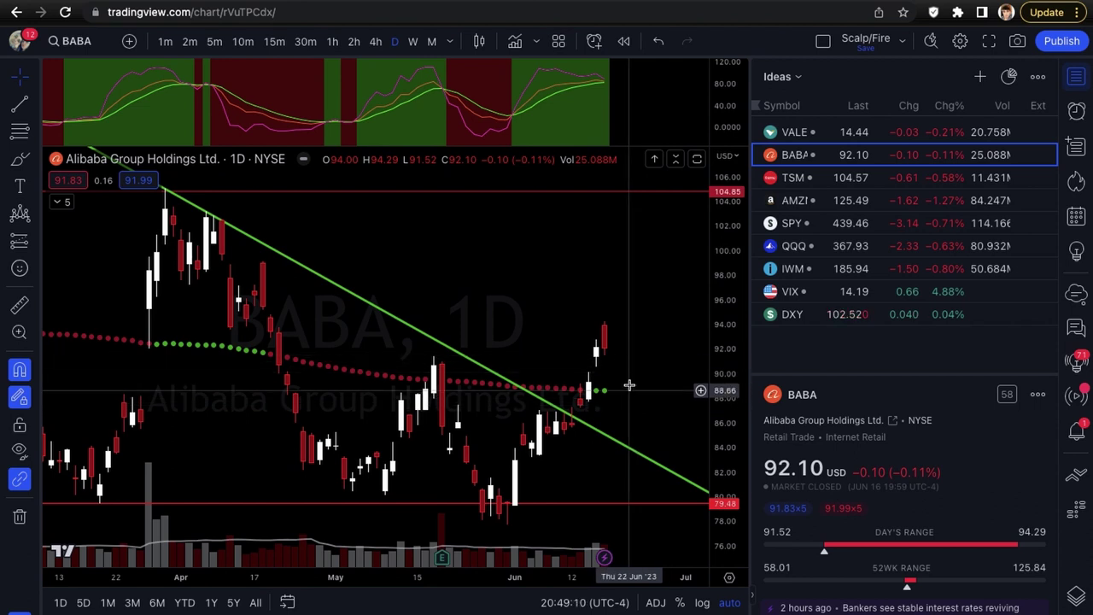
pyautogui.scroll(-2, 630, 387)
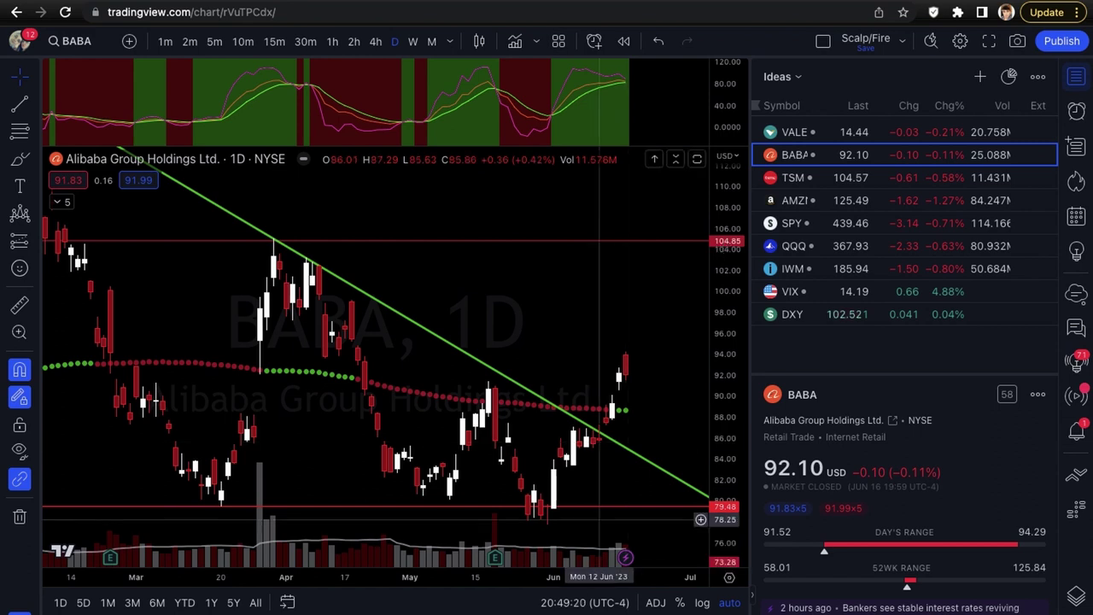
# Draw a red SUPPLY zone from the late-March high between about 101.3 and 105
pyautogui.hotkey('alt', 'shift', 'r')
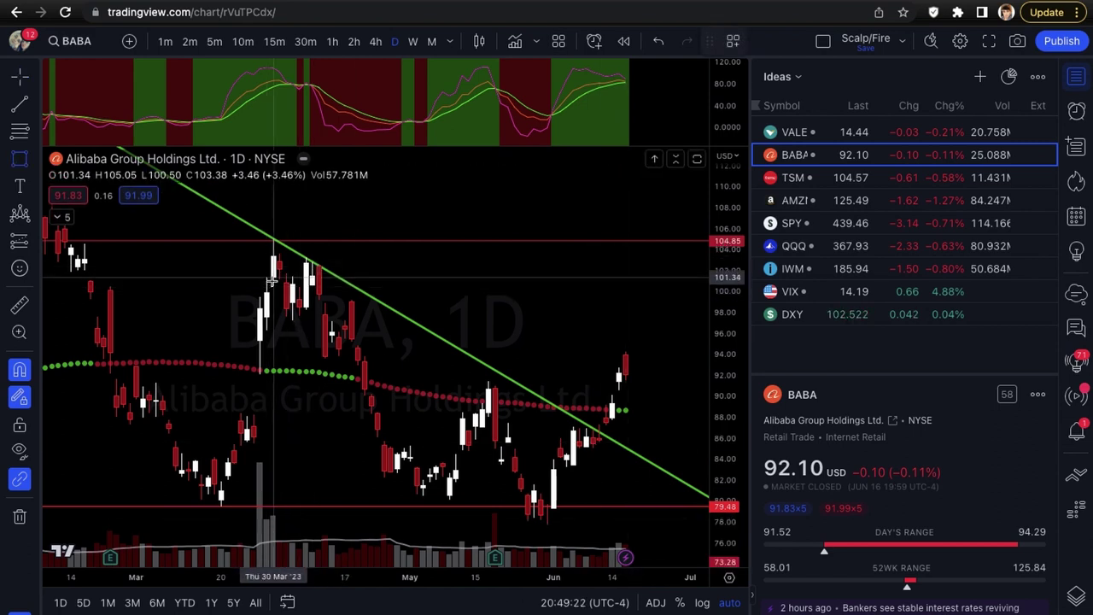
pyautogui.moveTo(273, 277); pyautogui.dragTo(273, 239)
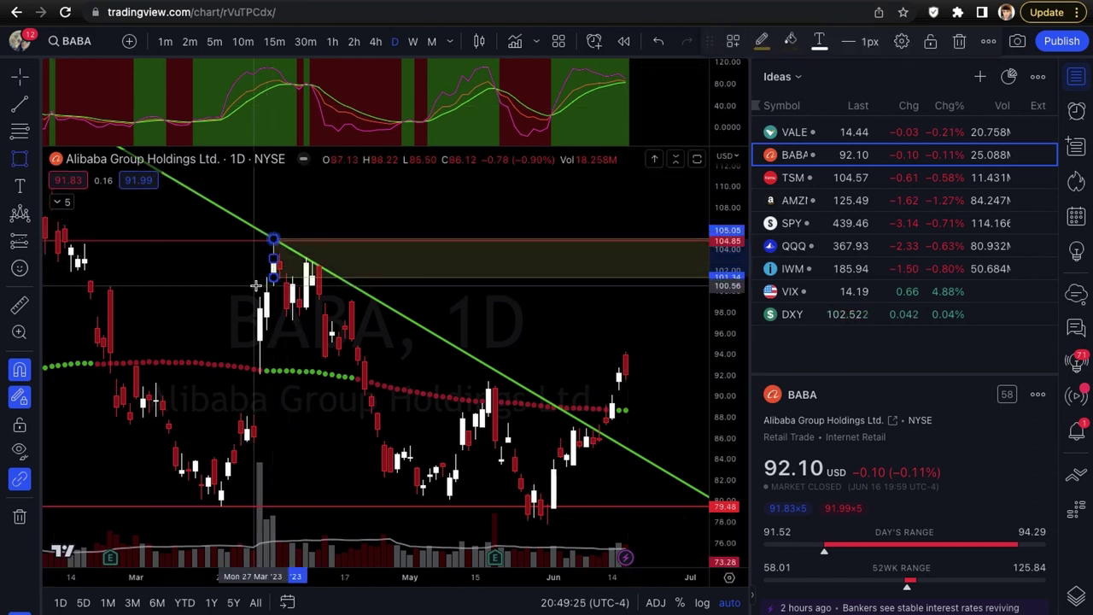
pyautogui.hotkey('ctrl', 'alt', 's')
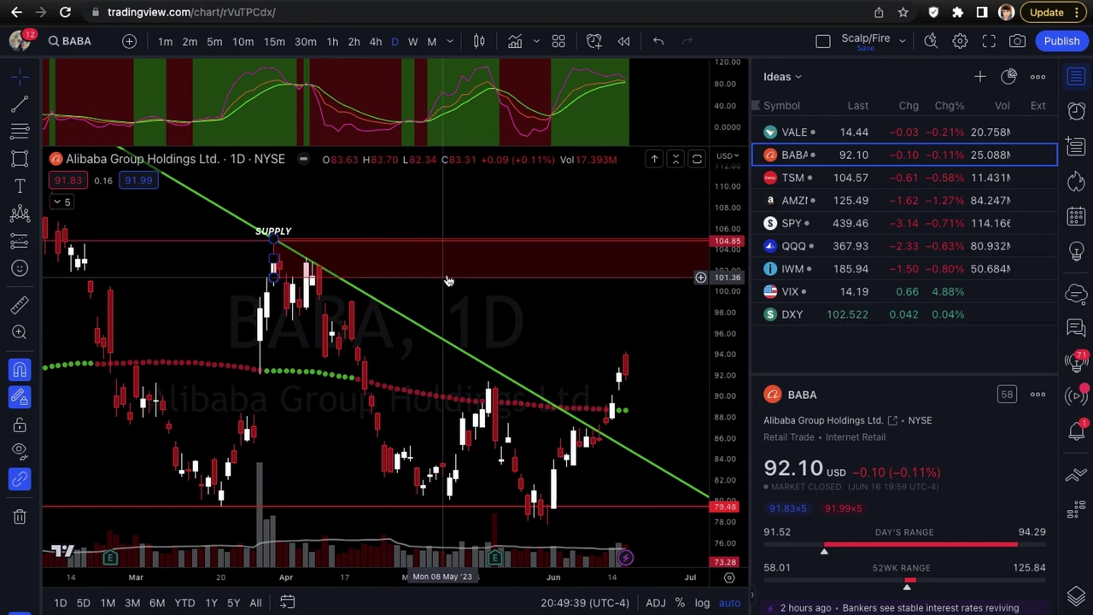
pyautogui.click(649, 275)
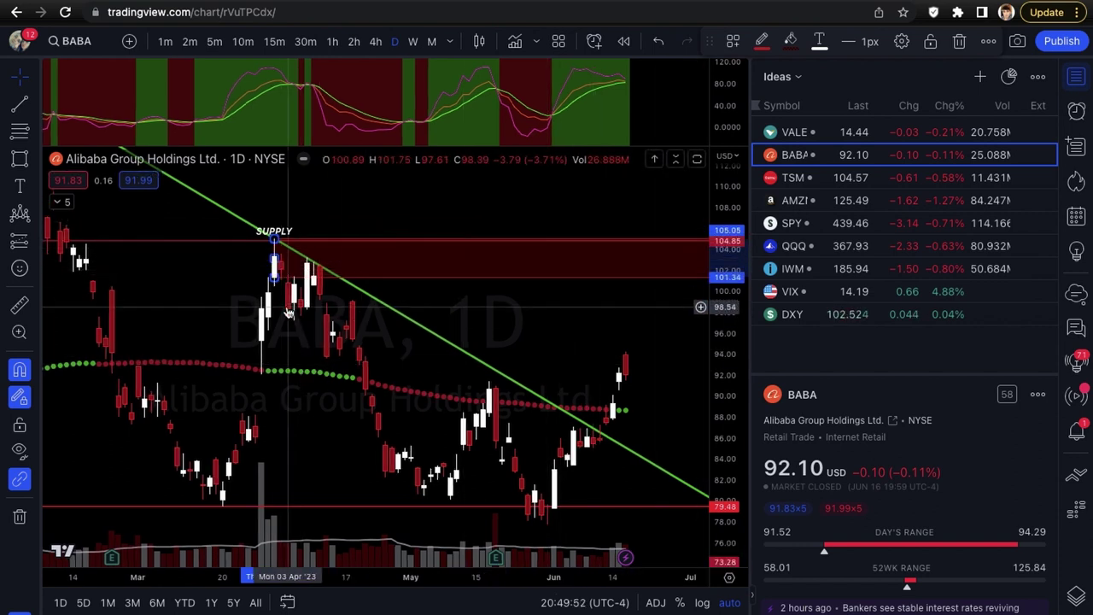
pyautogui.press('Escape')
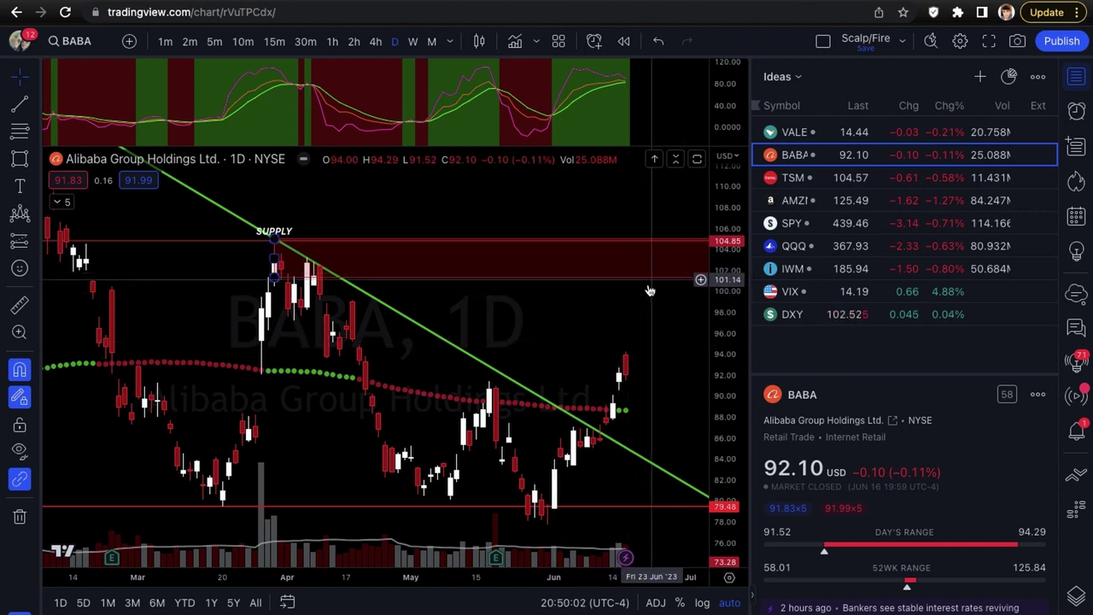
pyautogui.click(20, 158)
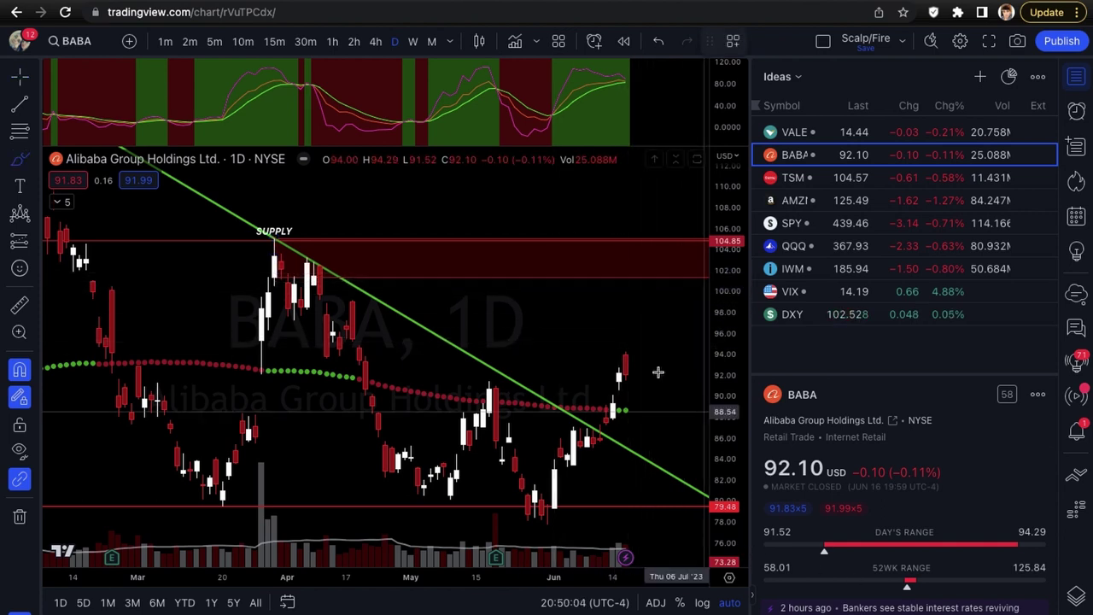
pyautogui.moveTo(632, 349)
pyautogui.mouseDown()
pyautogui.moveTo(645, 288)
pyautogui.moveTo(656, 280)
pyautogui.moveTo(682, 297)
pyautogui.mouseUp()
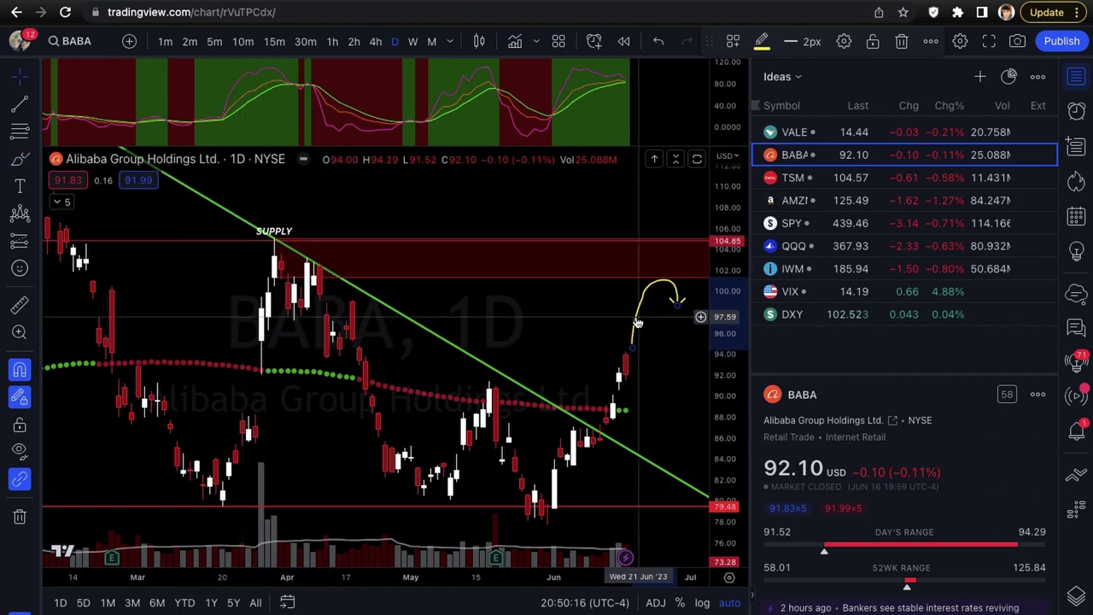
pyautogui.press('Delete')
pyautogui.scroll(1, 636, 361)
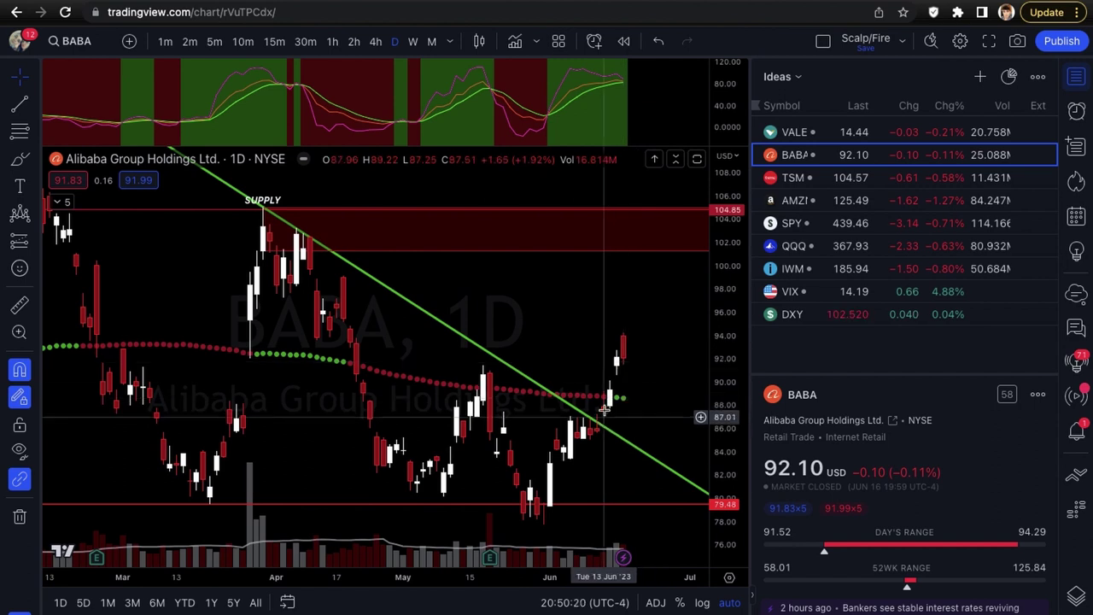
pyautogui.scroll(-1, 655, 393)
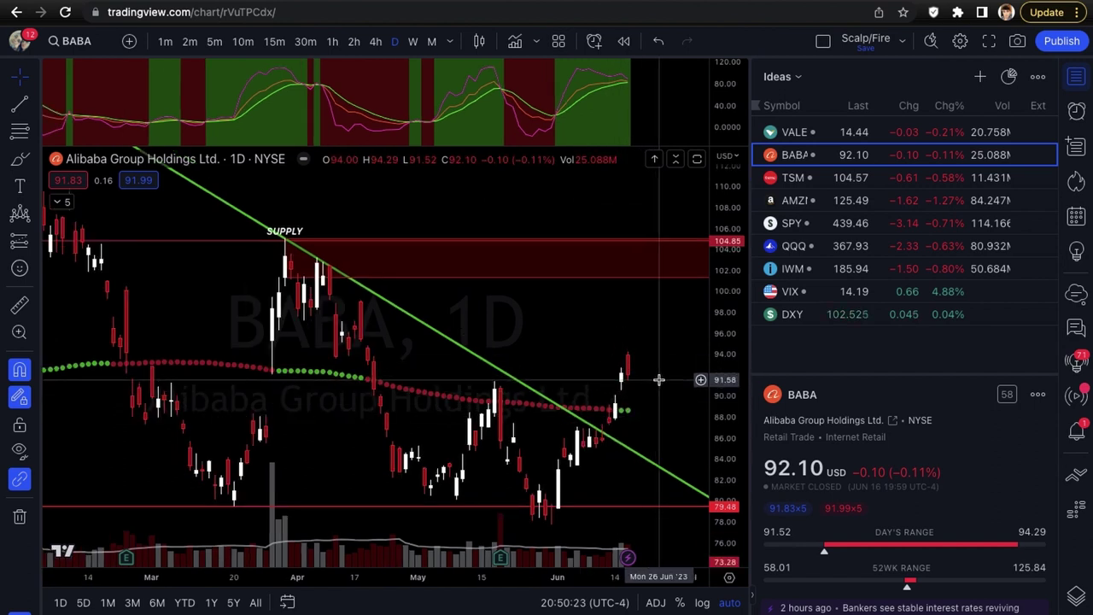
# Review BABA on weekly candles, zooming out and back in, then return to daily
pyautogui.click(411, 42)
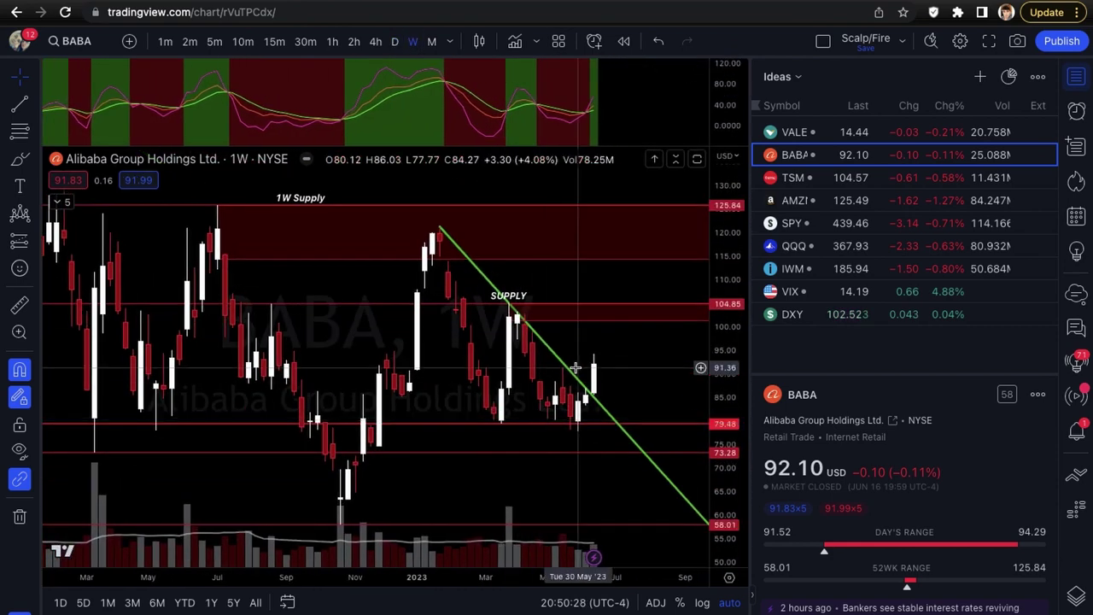
pyautogui.scroll(-1, 605, 380)
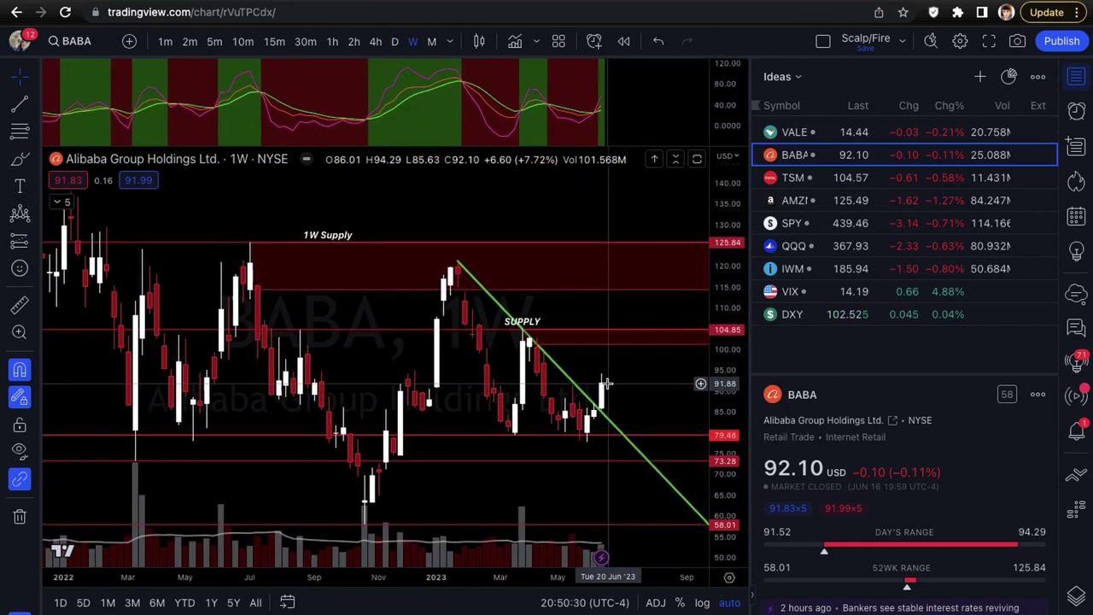
pyautogui.scroll(-3, 605, 380)
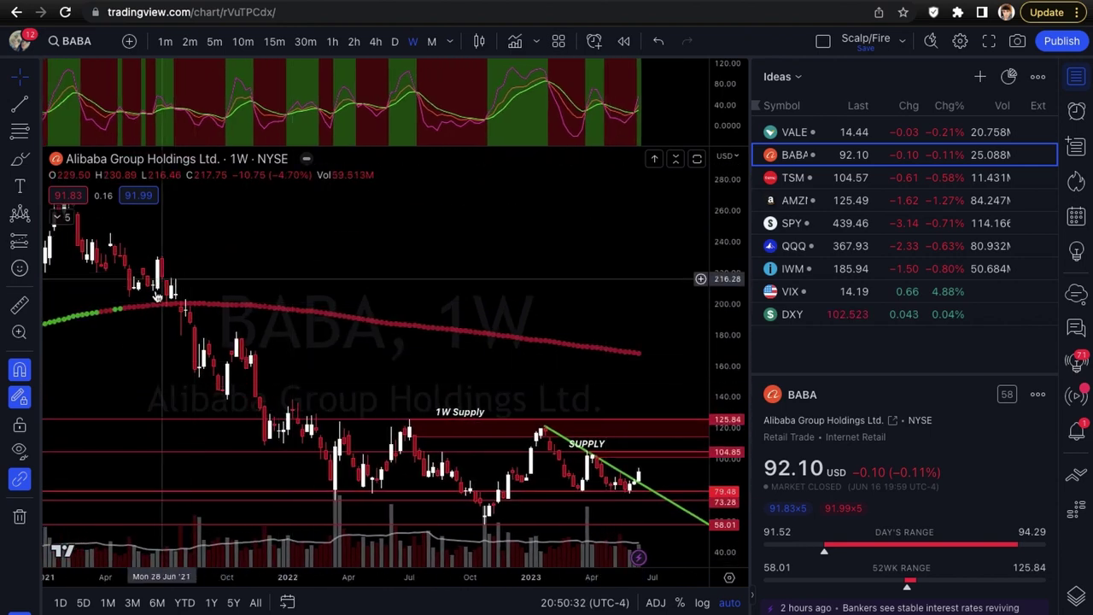
pyautogui.scroll(2, 410, 401)
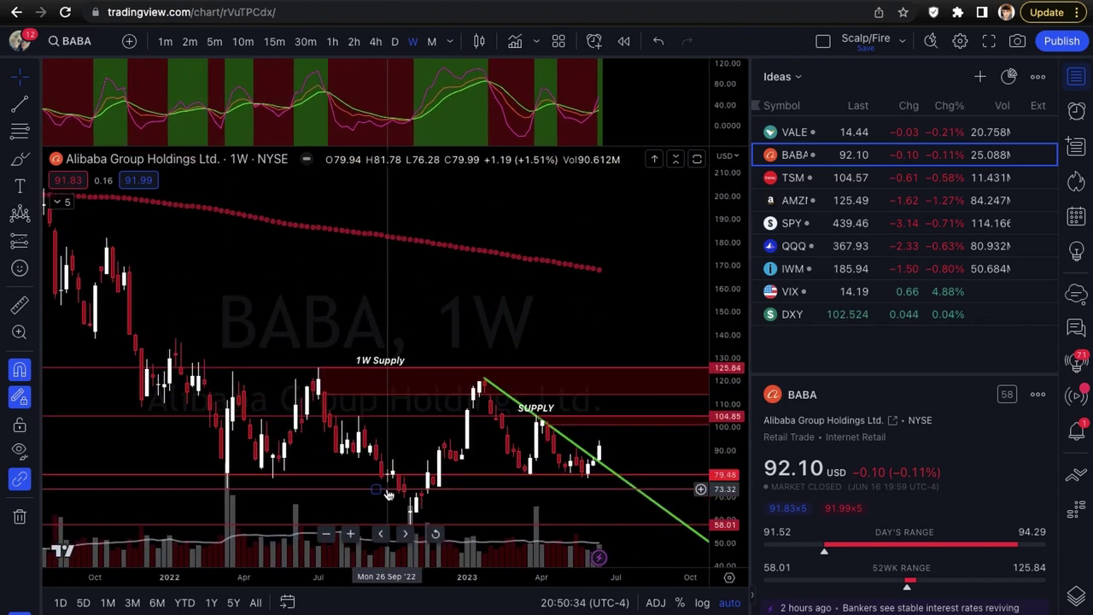
pyautogui.scroll(2, 387, 495)
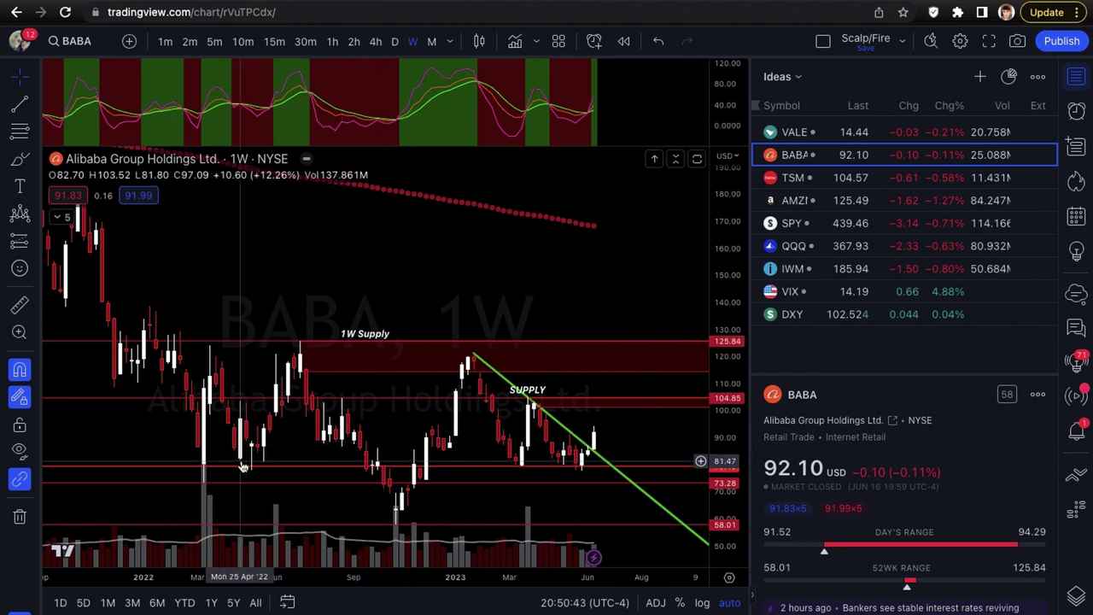
pyautogui.scroll(1, 222, 474)
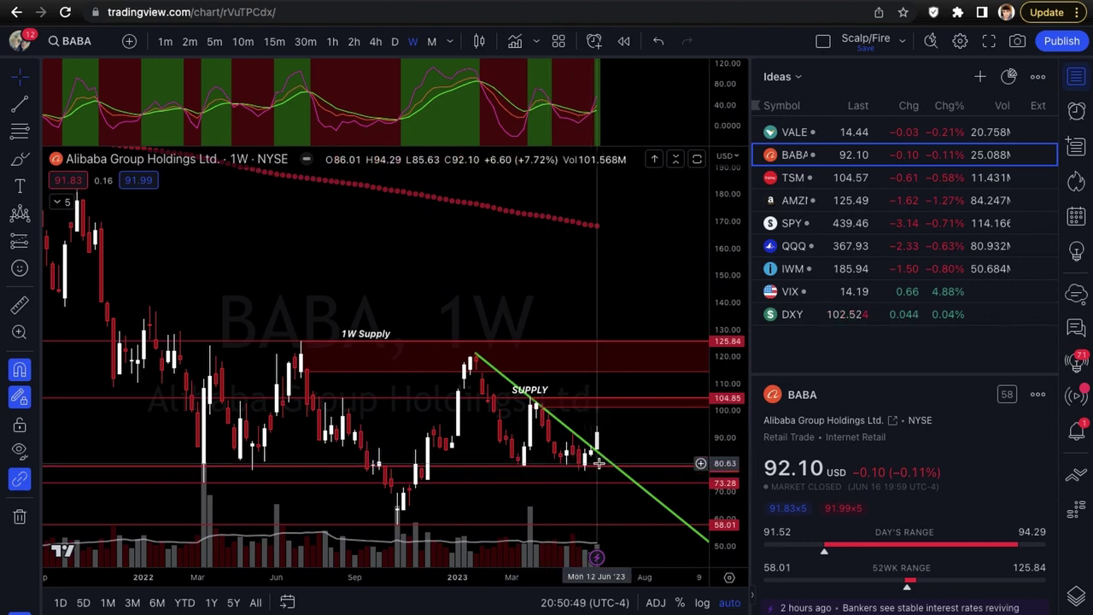
pyautogui.click(396, 42)
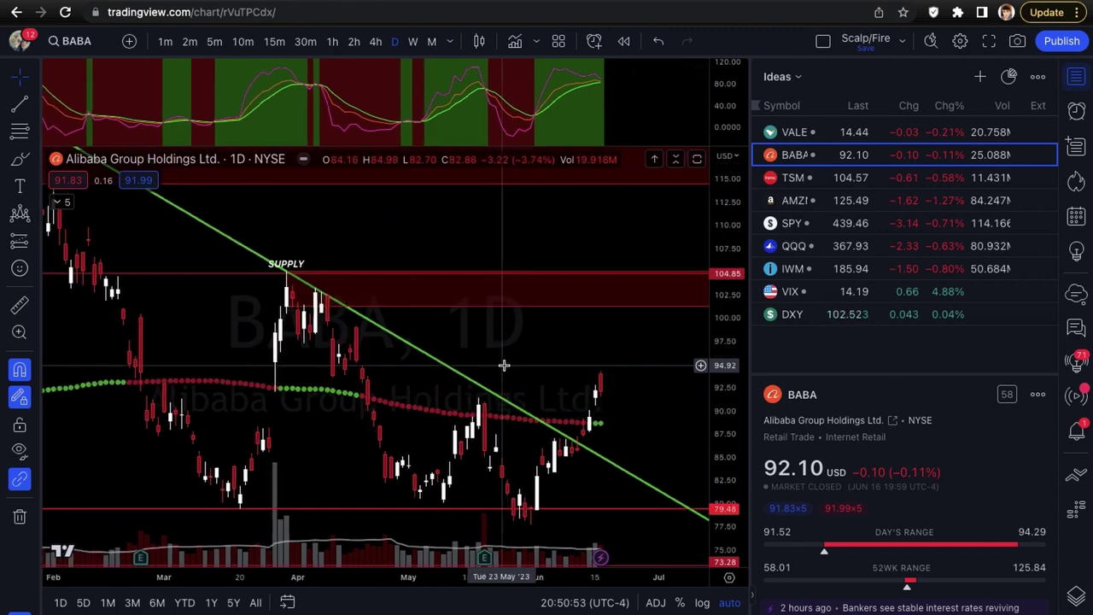
# Load TSM and delete its red 104.31 horizontal line together with its alert
pyautogui.press('Down')
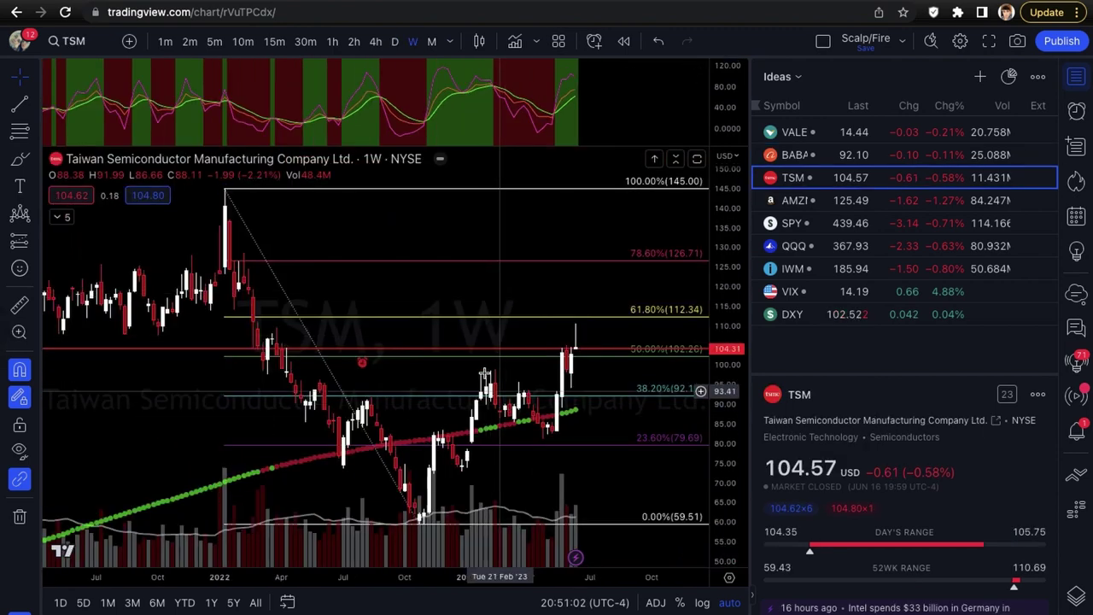
pyautogui.click(474, 351)
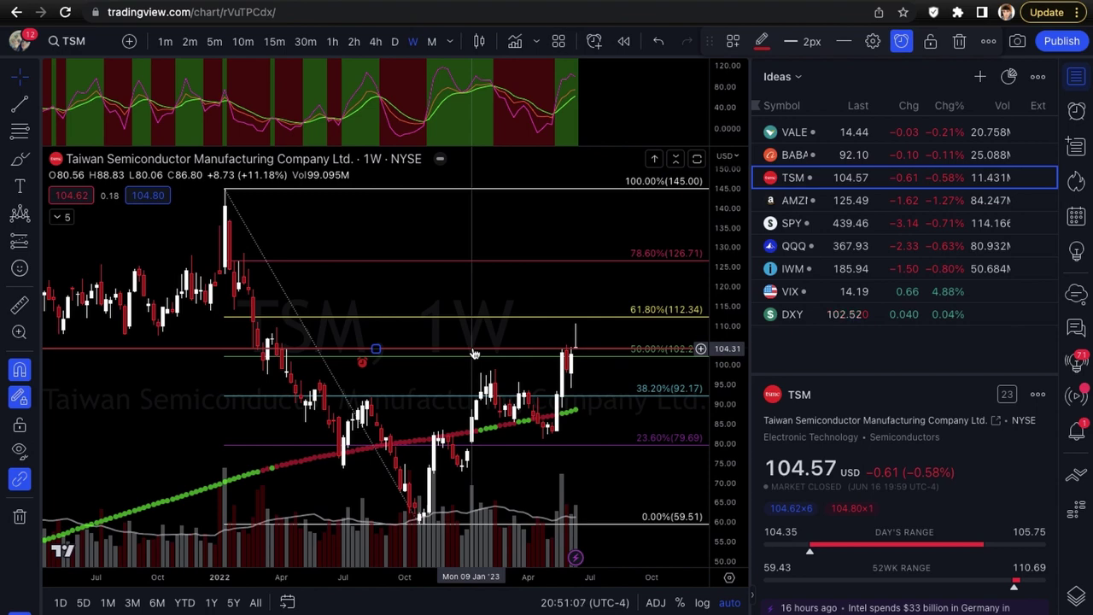
pyautogui.press('Delete')
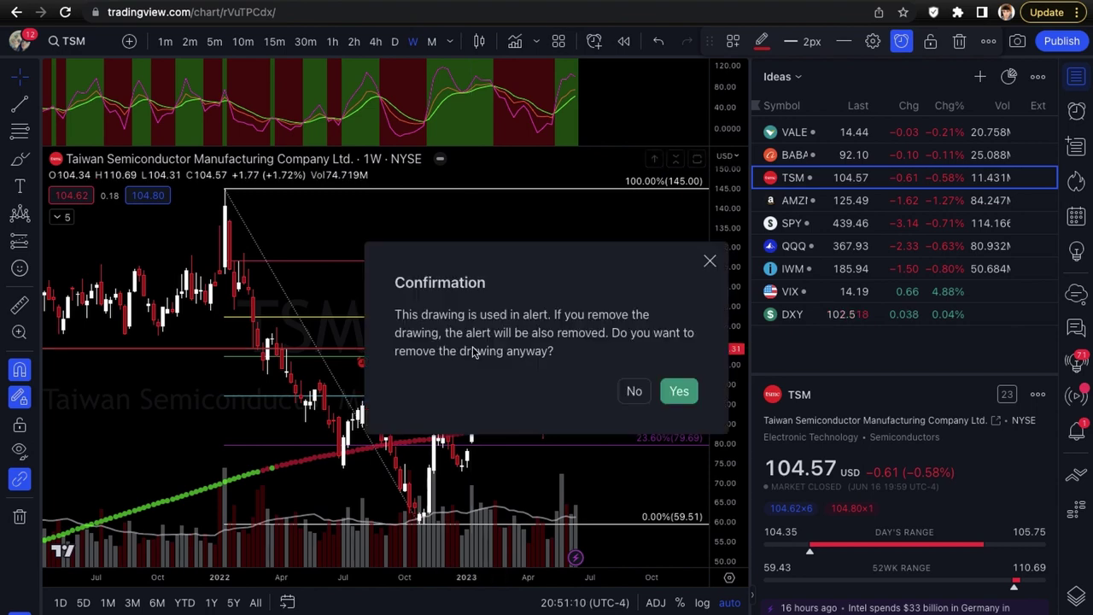
pyautogui.click(681, 391)
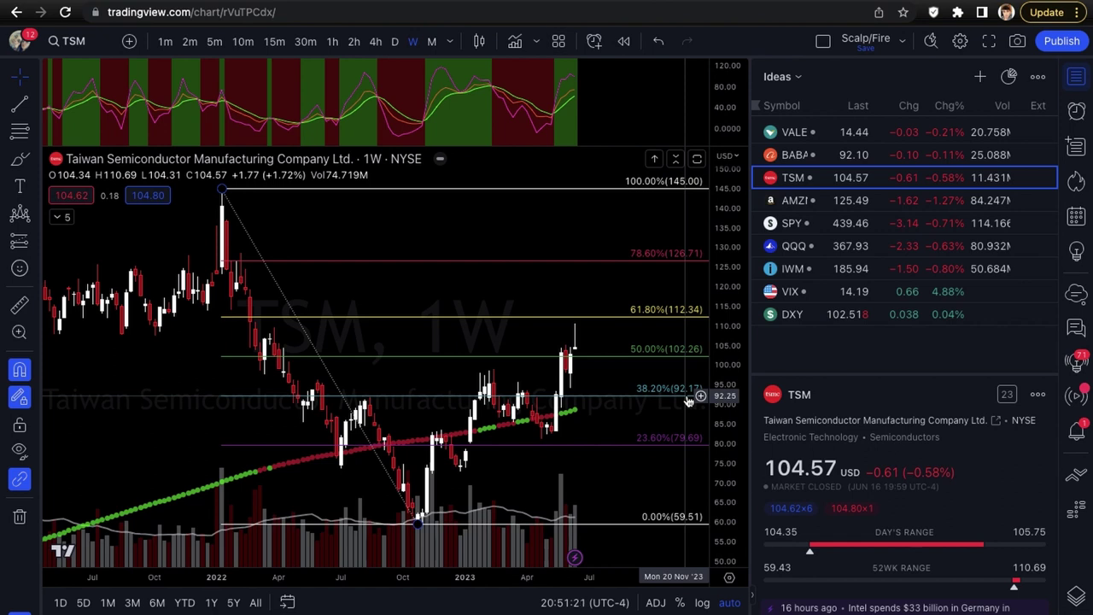
pyautogui.scroll(-1, 561, 373)
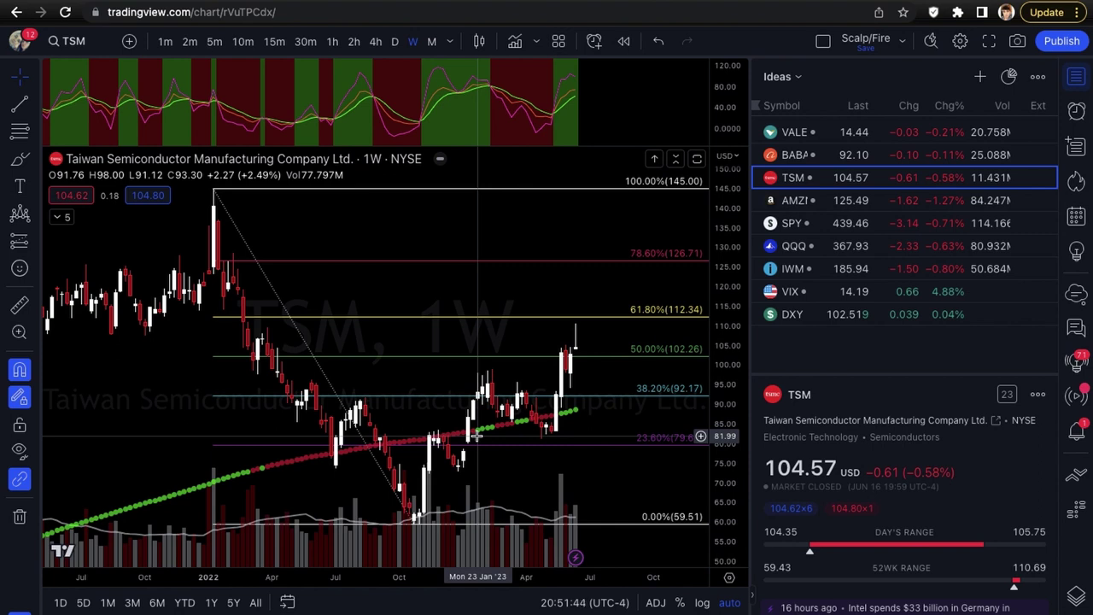
pyautogui.moveTo(477, 436); pyautogui.dragTo(508, 450)
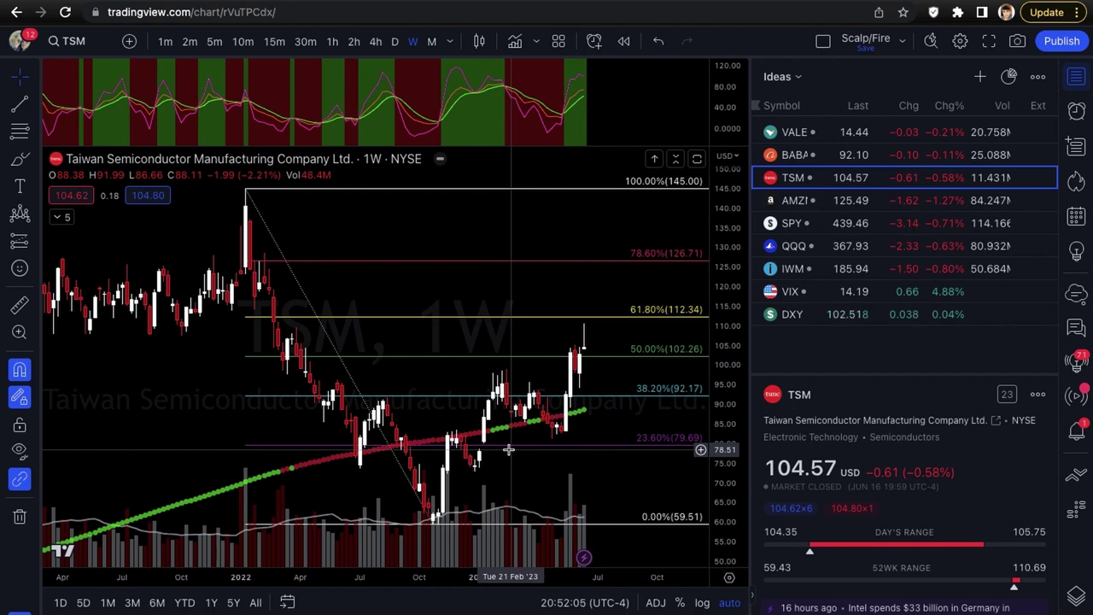
pyautogui.scroll(-2, 508, 448)
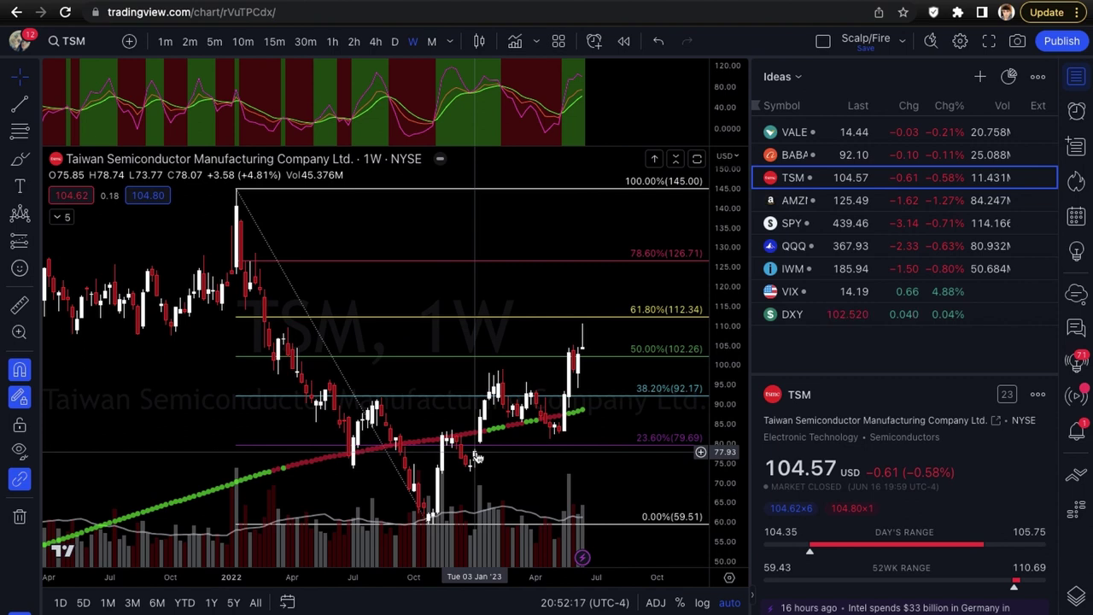
pyautogui.scroll(1, 477, 457)
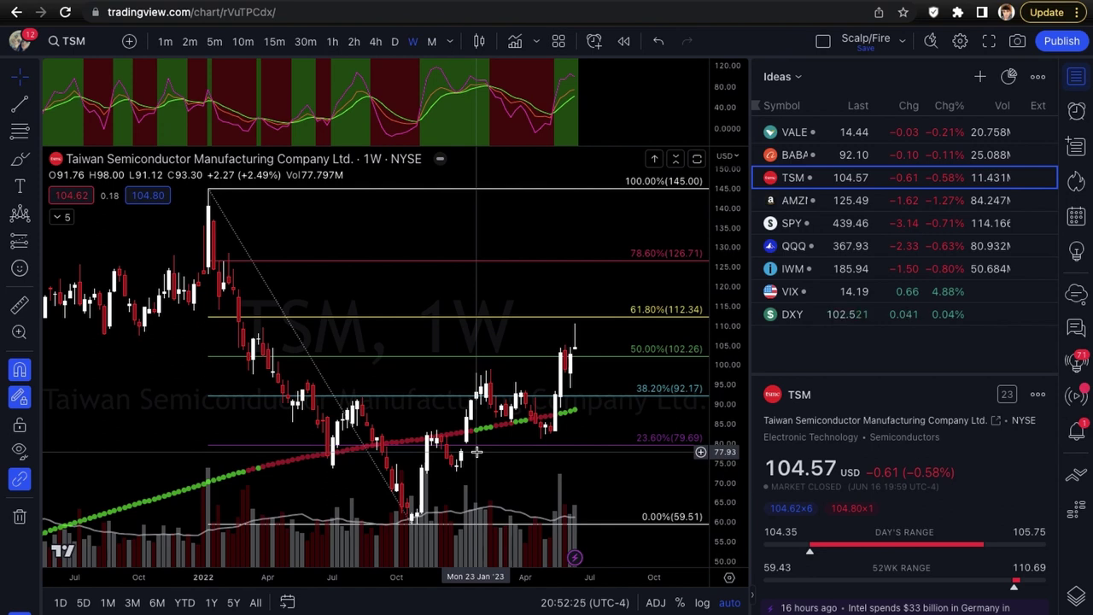
pyautogui.scroll(2, 476, 452)
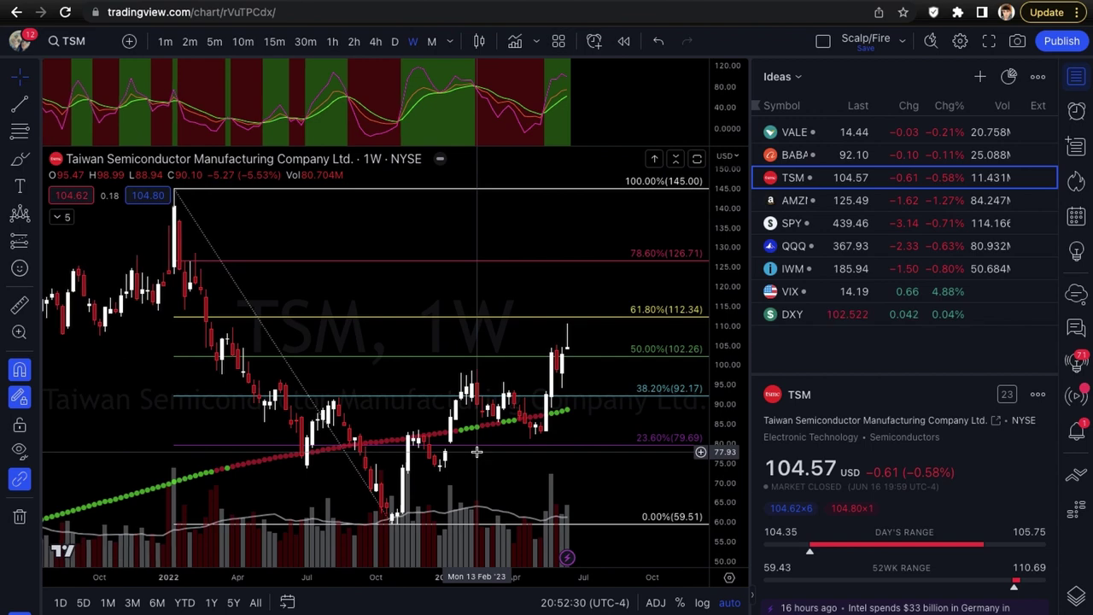
pyautogui.scroll(-1, 476, 452)
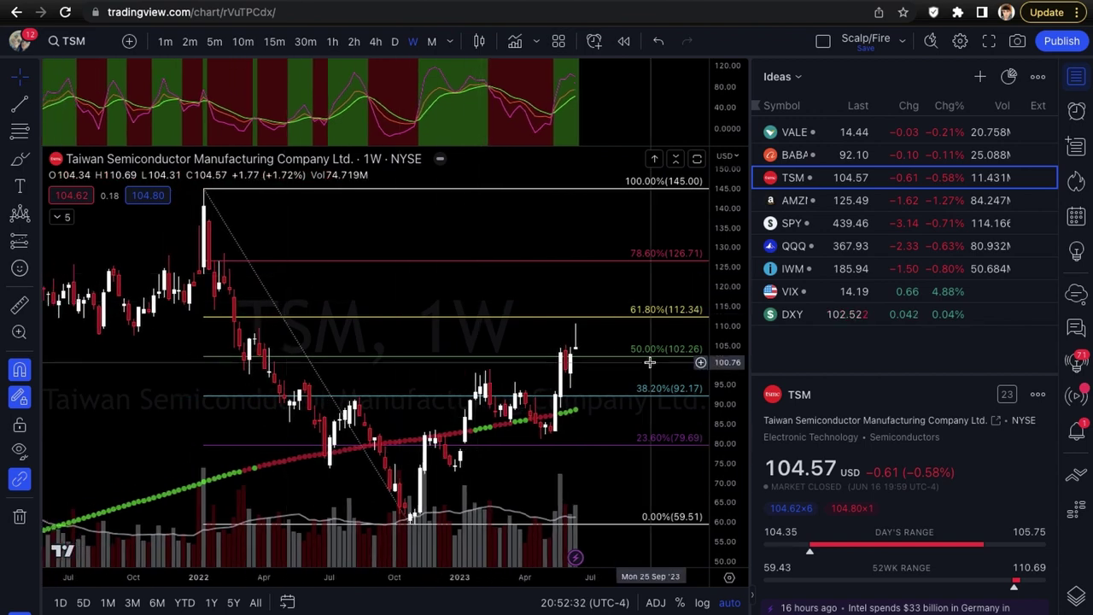
pyautogui.scroll(-1, 640, 427)
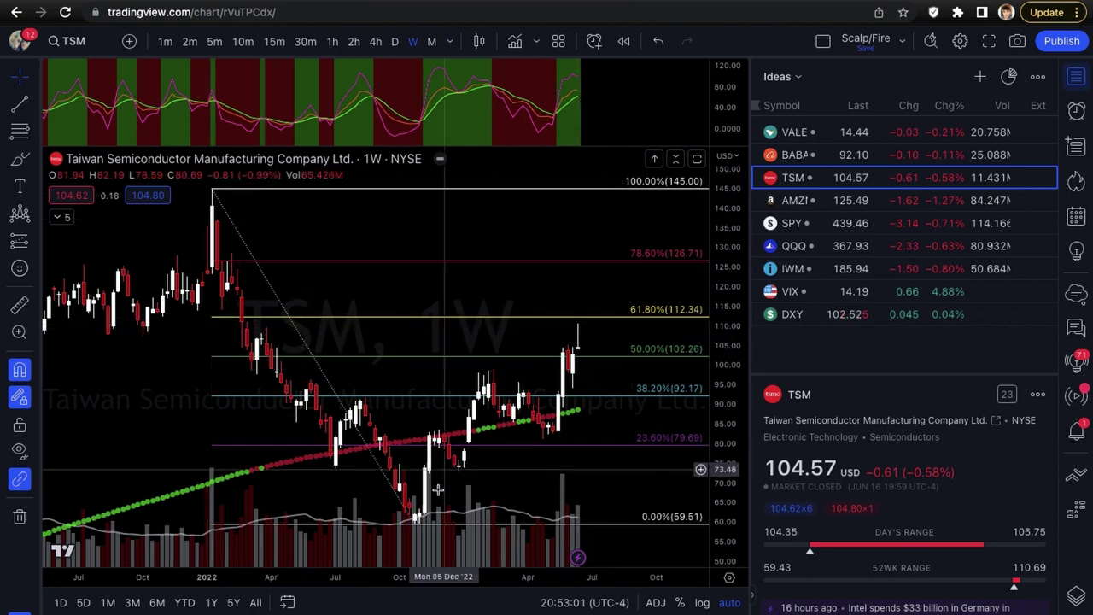
pyautogui.scroll(-1, 435, 508)
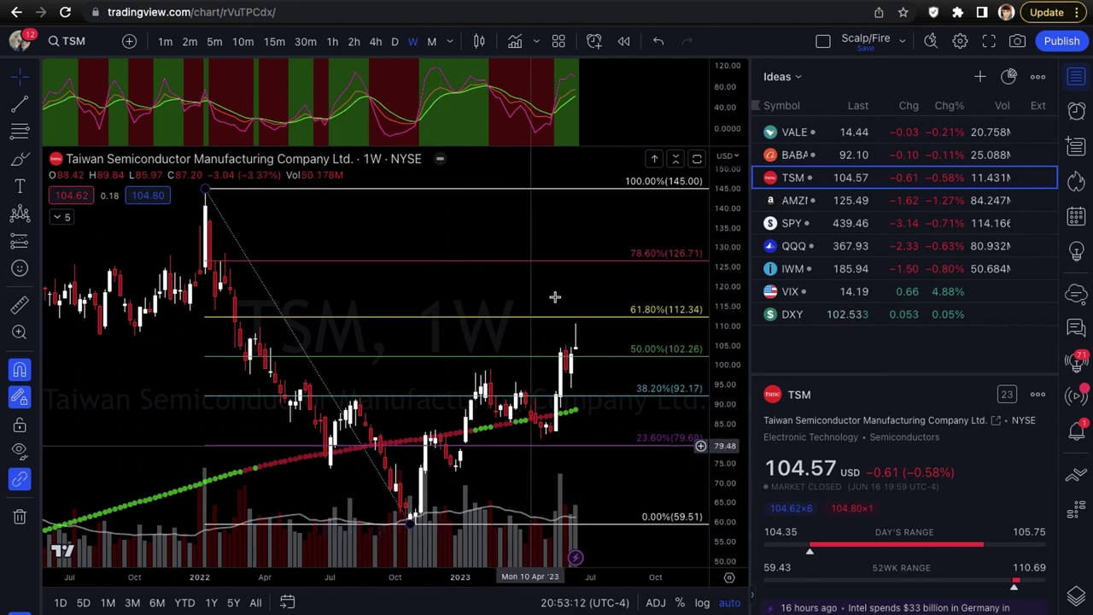
pyautogui.scroll(-1, 610, 364)
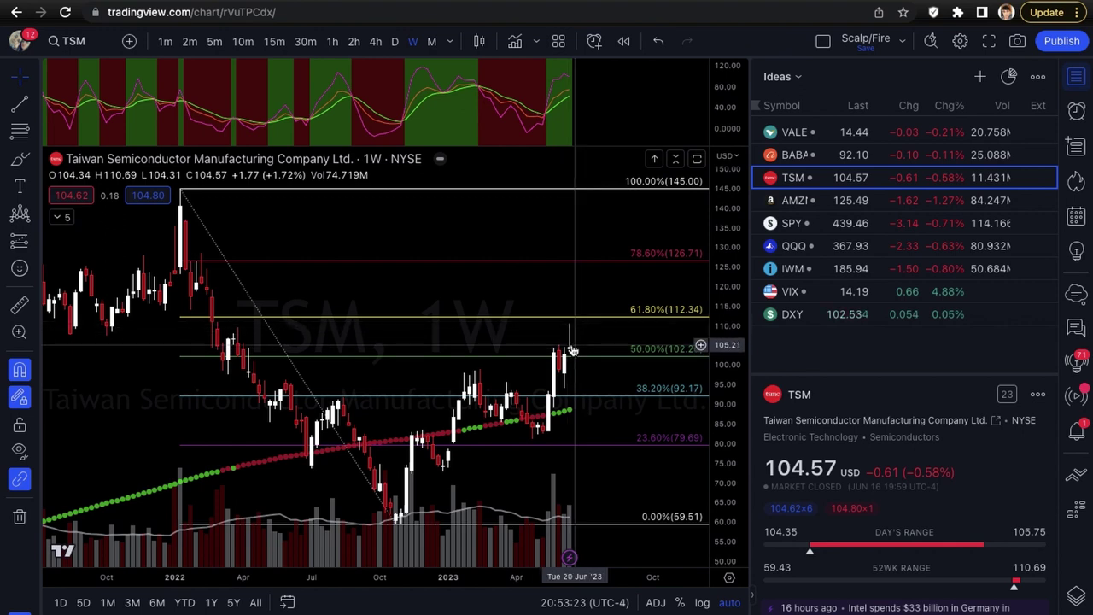
pyautogui.scroll(5, 577, 352)
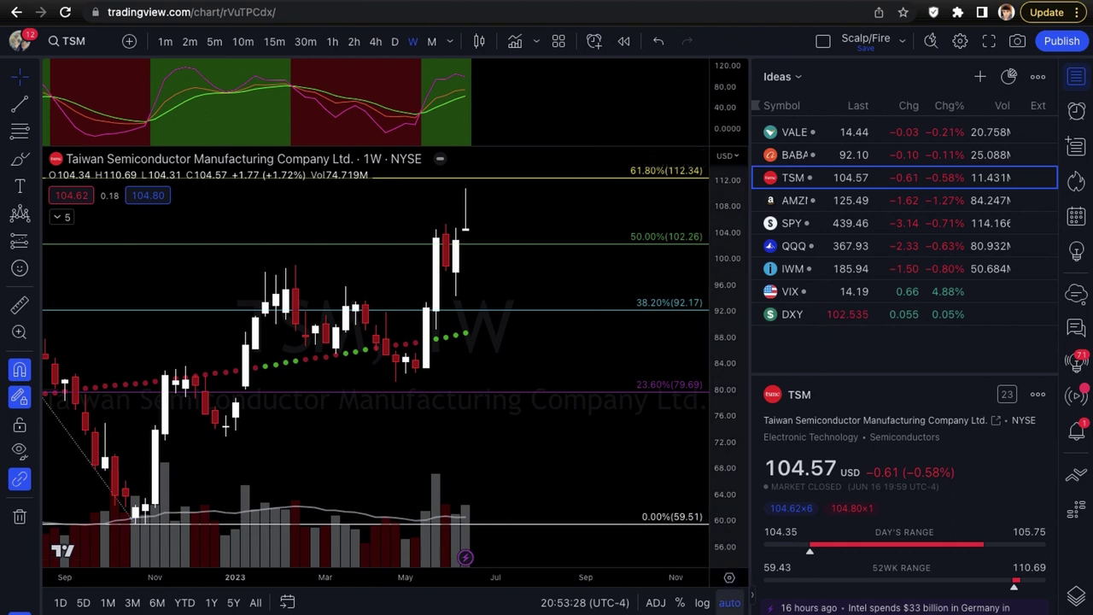
# Add a horizontal line at 104.31 with a crossing alert named 'breakdown weekly low'
pyautogui.hotkey('alt', 'h')
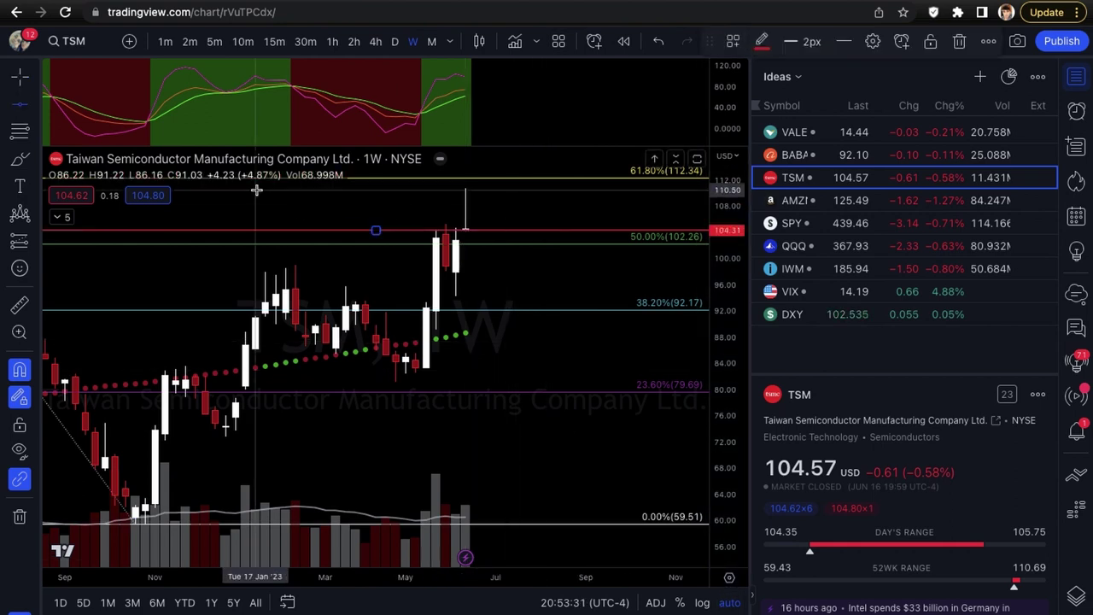
pyautogui.click(20, 77)
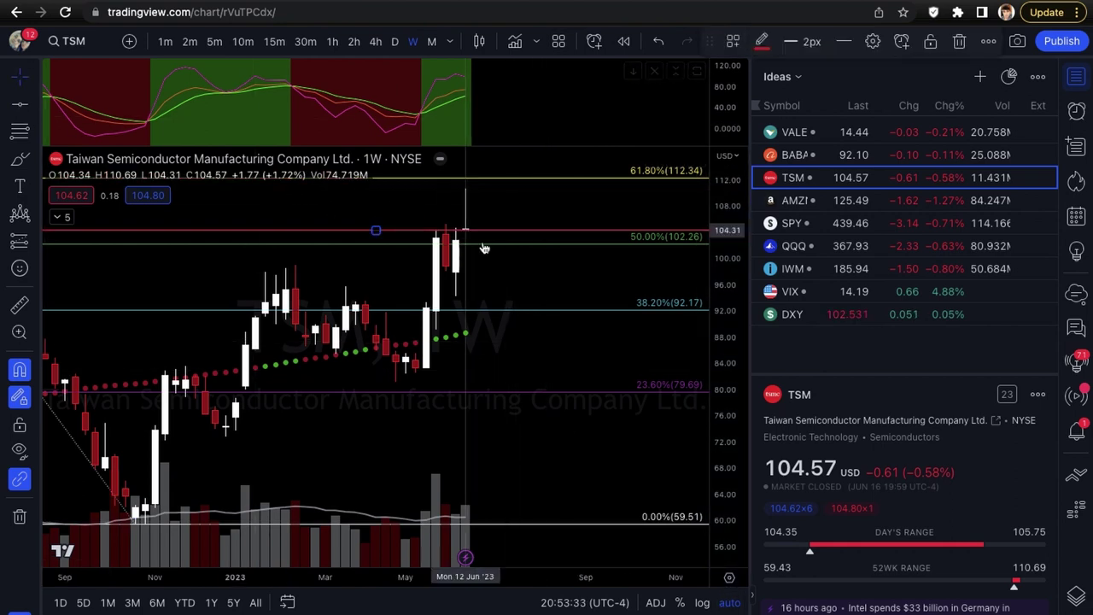
pyautogui.rightClick(550, 231)
pyautogui.click(632, 246)
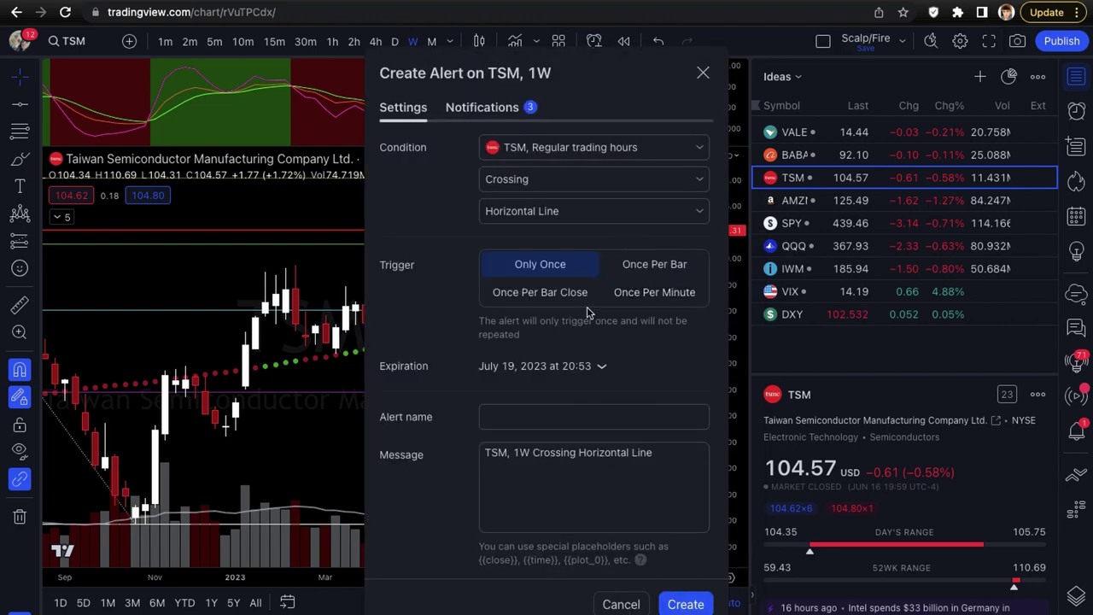
pyautogui.click(589, 416)
pyautogui.write('breakdown weekly low')
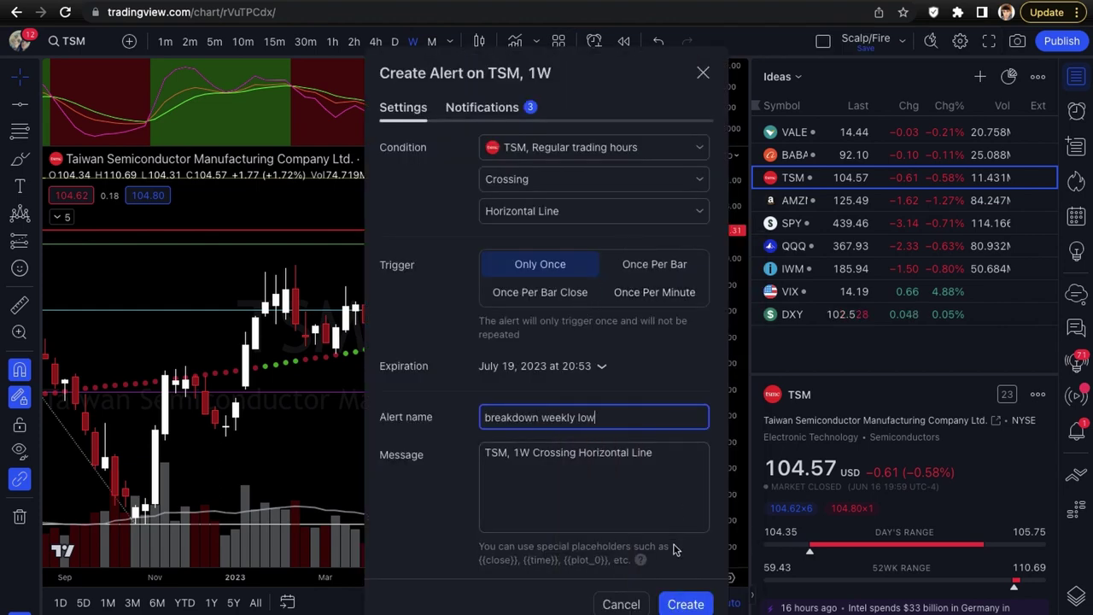
pyautogui.click(683, 604)
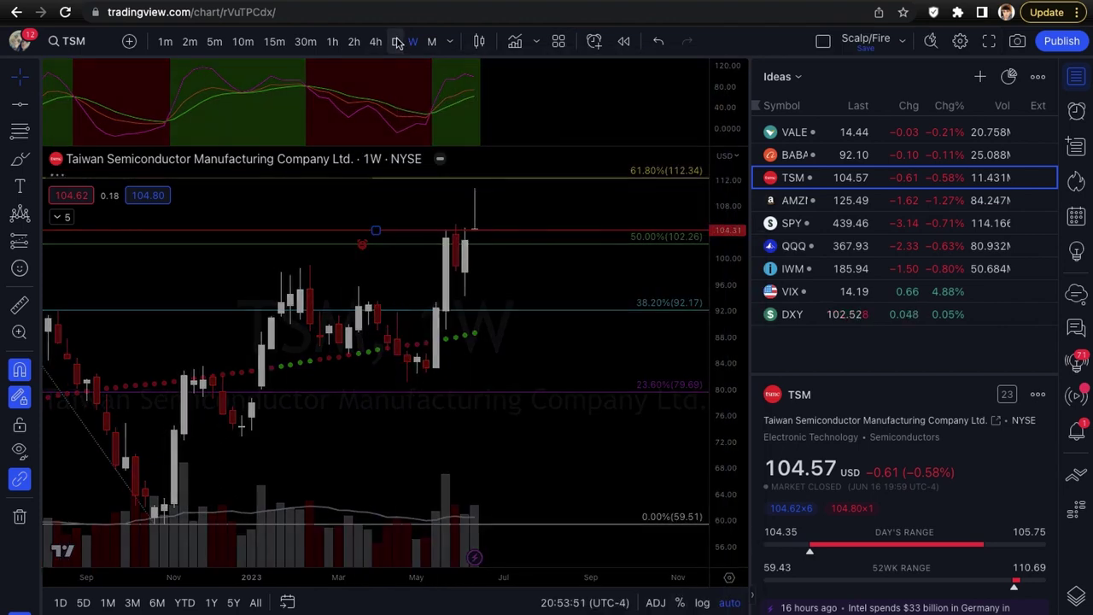
pyautogui.click(394, 41)
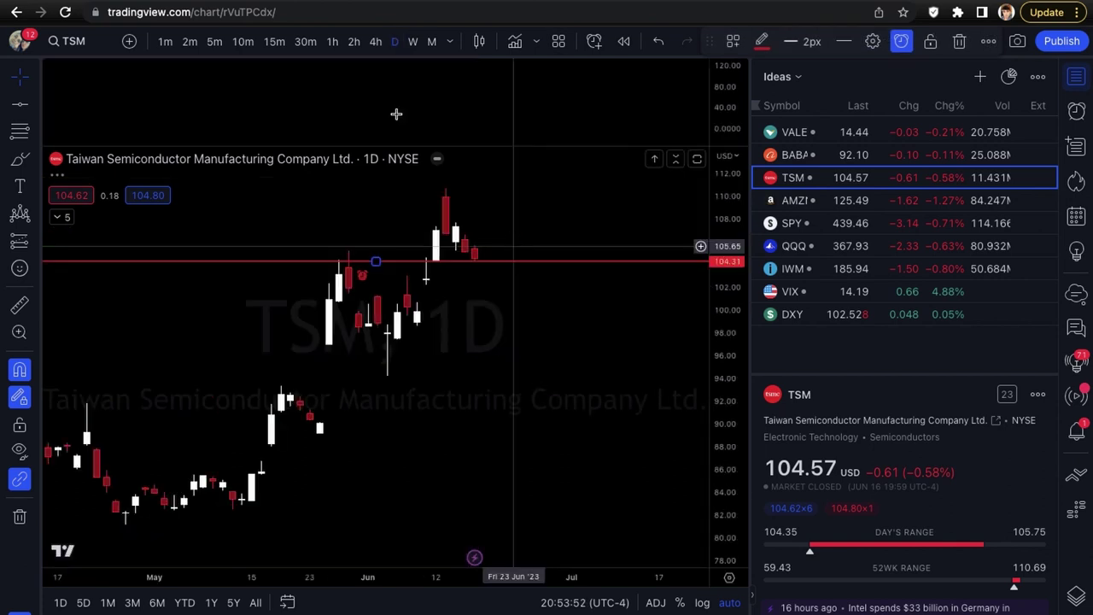
pyautogui.click(333, 43)
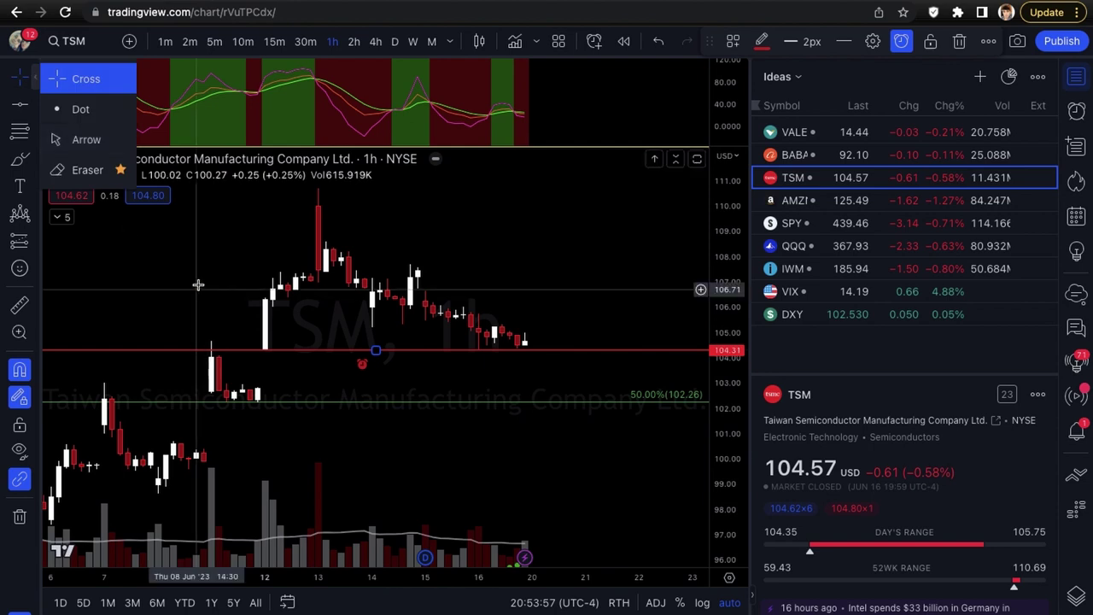
pyautogui.press('Escape')
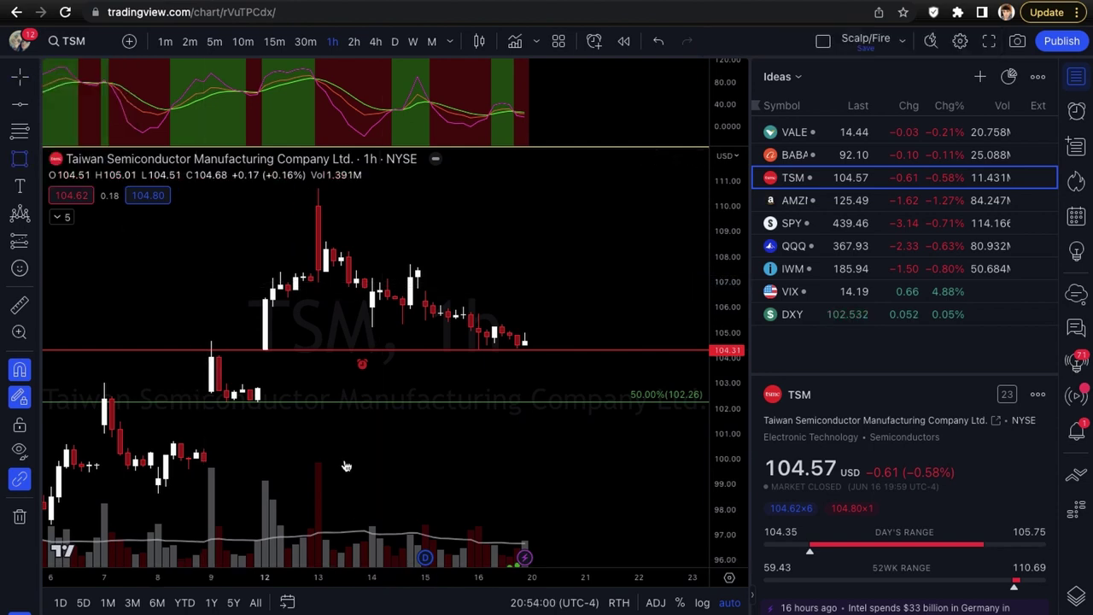
pyautogui.click(256, 386)
pyautogui.click(261, 362)
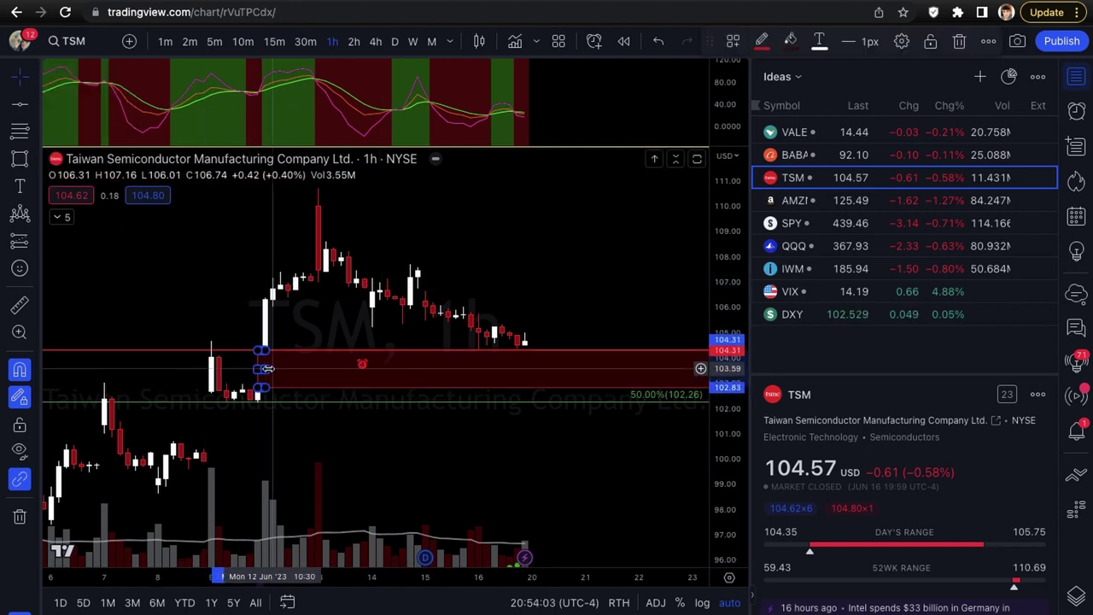
pyautogui.rightClick(268, 371)
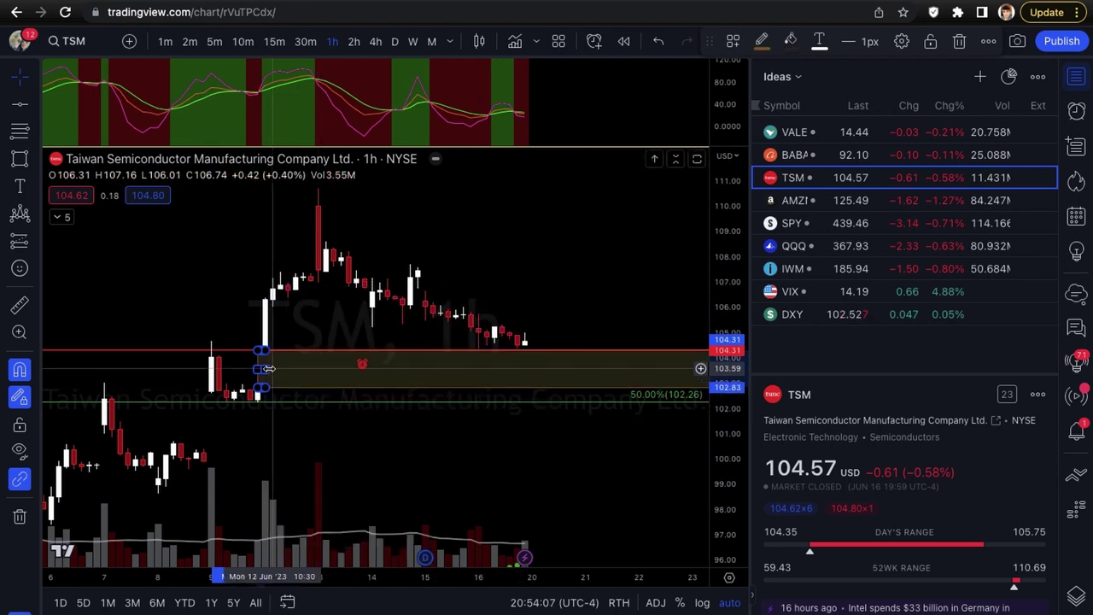
pyautogui.click(384, 410)
pyautogui.moveTo(421, 416); pyautogui.dragTo(442, 416)
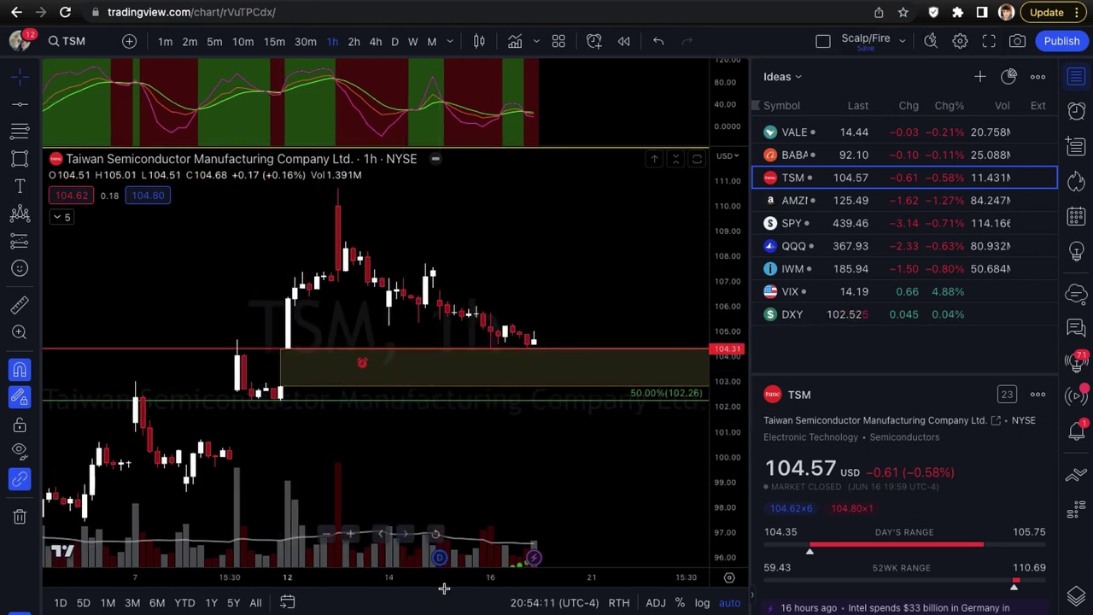
pyautogui.hotkey('alt', 'shift', 'r')
pyautogui.moveTo(232, 448); pyautogui.dragTo(232, 392)
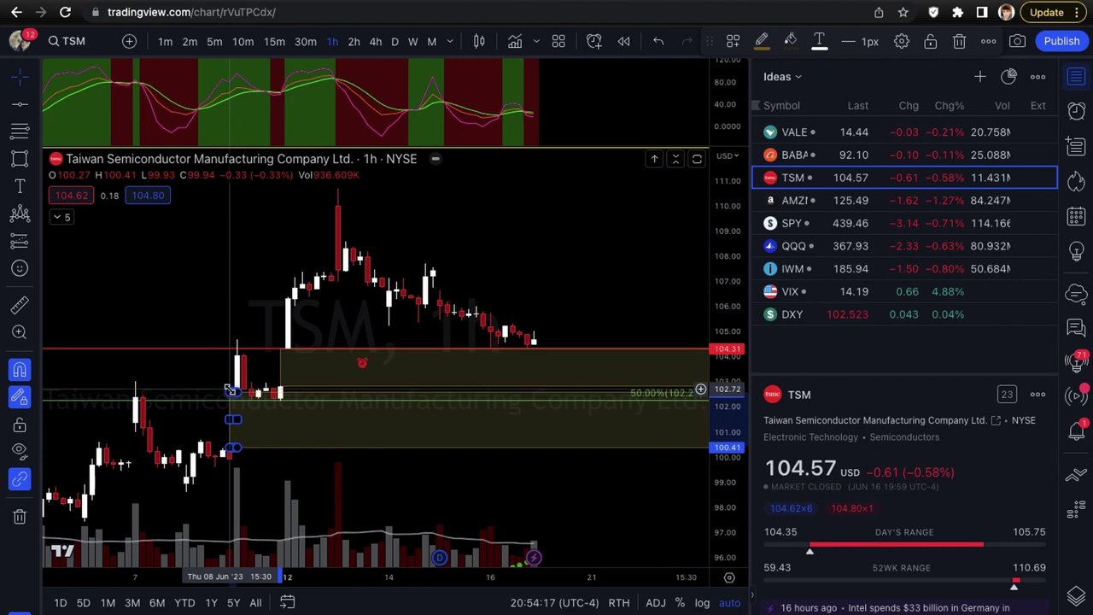
pyautogui.click(438, 524)
pyautogui.hscroll(3, 438, 525)
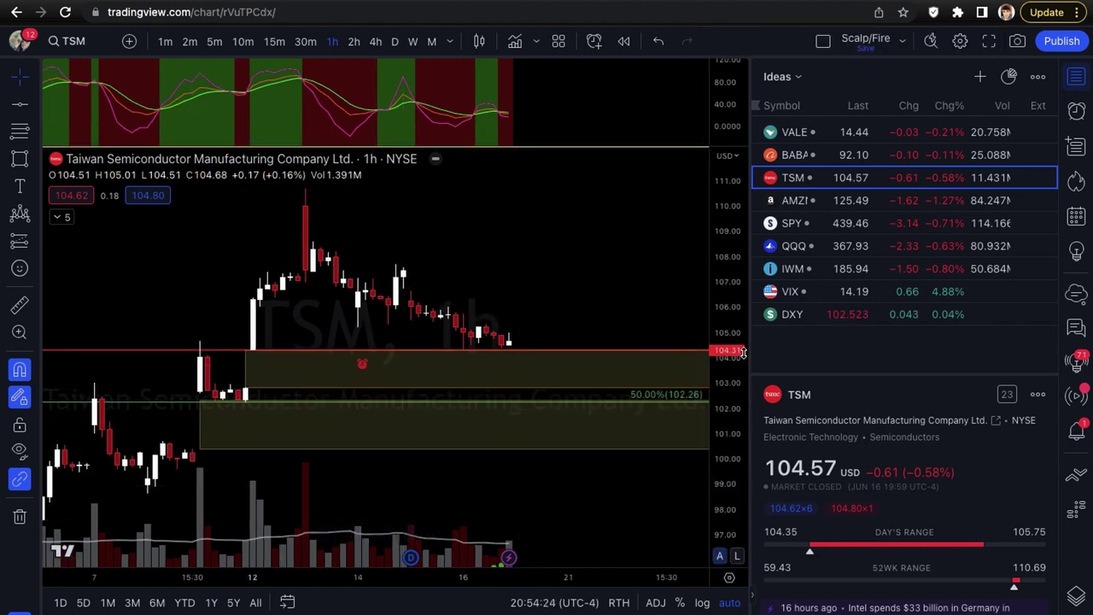
pyautogui.click(530, 382)
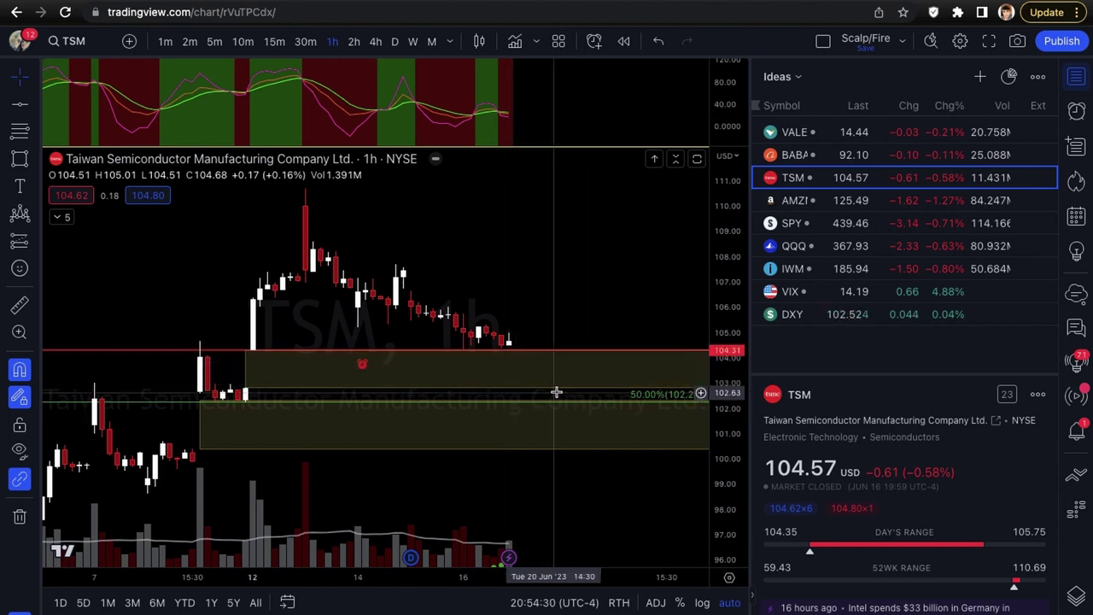
pyautogui.scroll(-2, 556, 393)
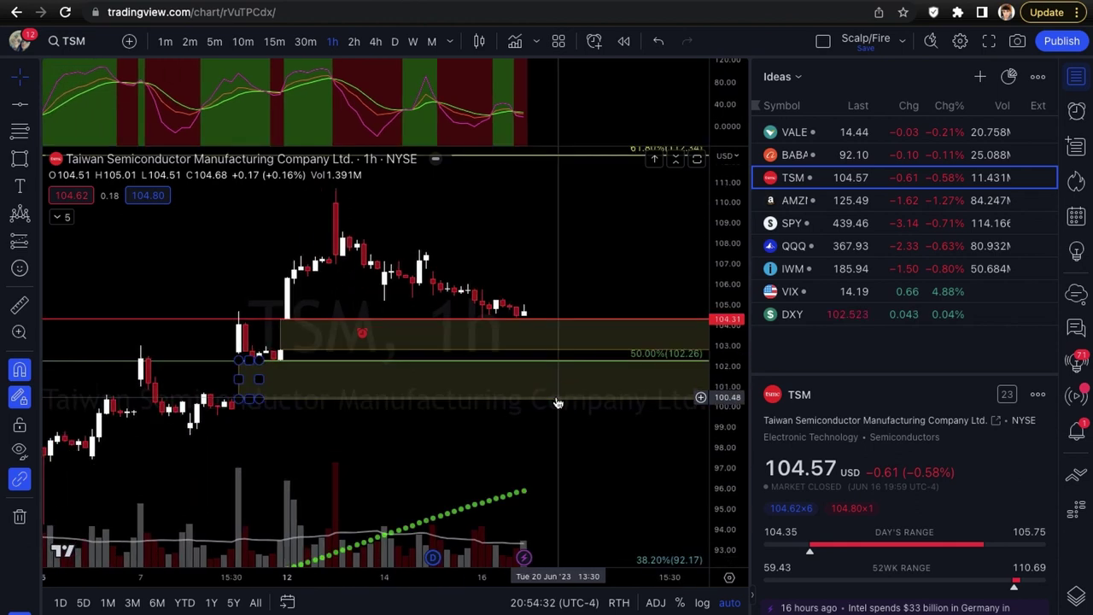
pyautogui.scroll(2, 555, 402)
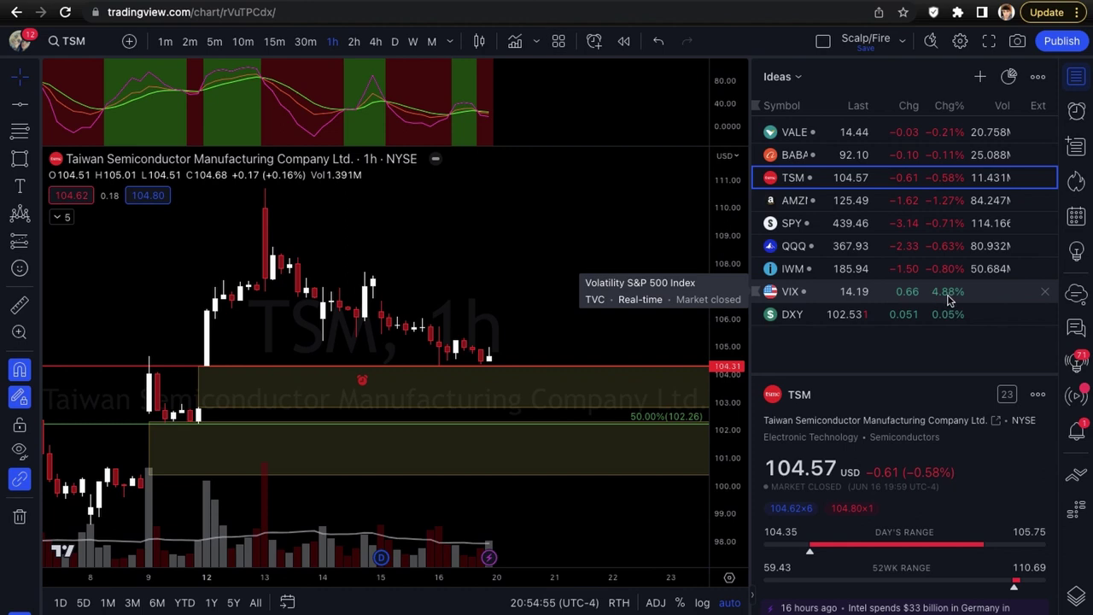
pyautogui.scroll(-2, 591, 255)
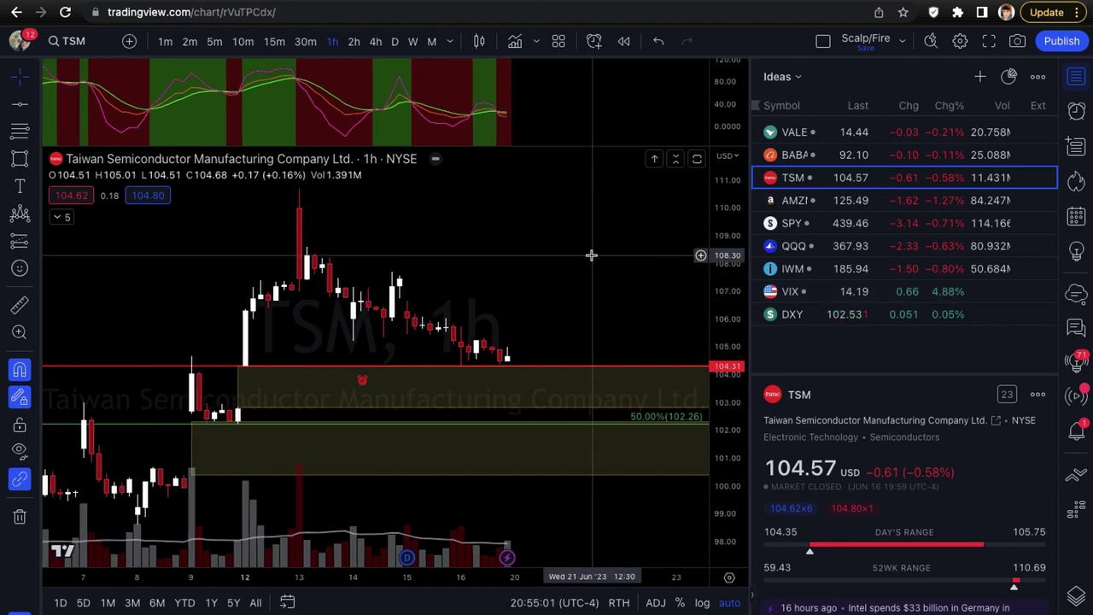
pyautogui.scroll(3, 596, 232)
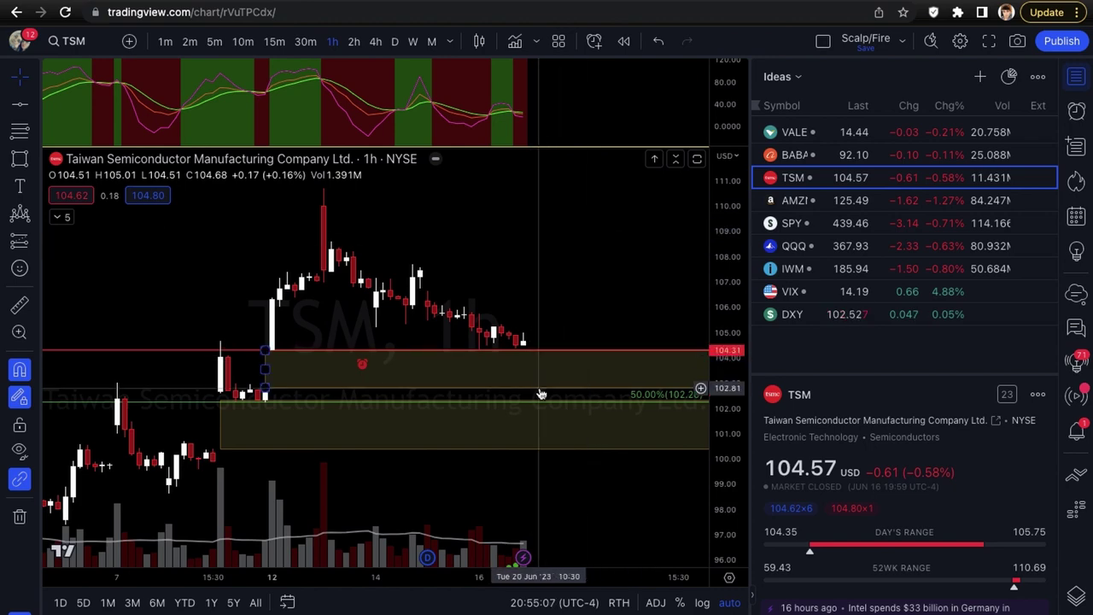
pyautogui.scroll(-5, 540, 391)
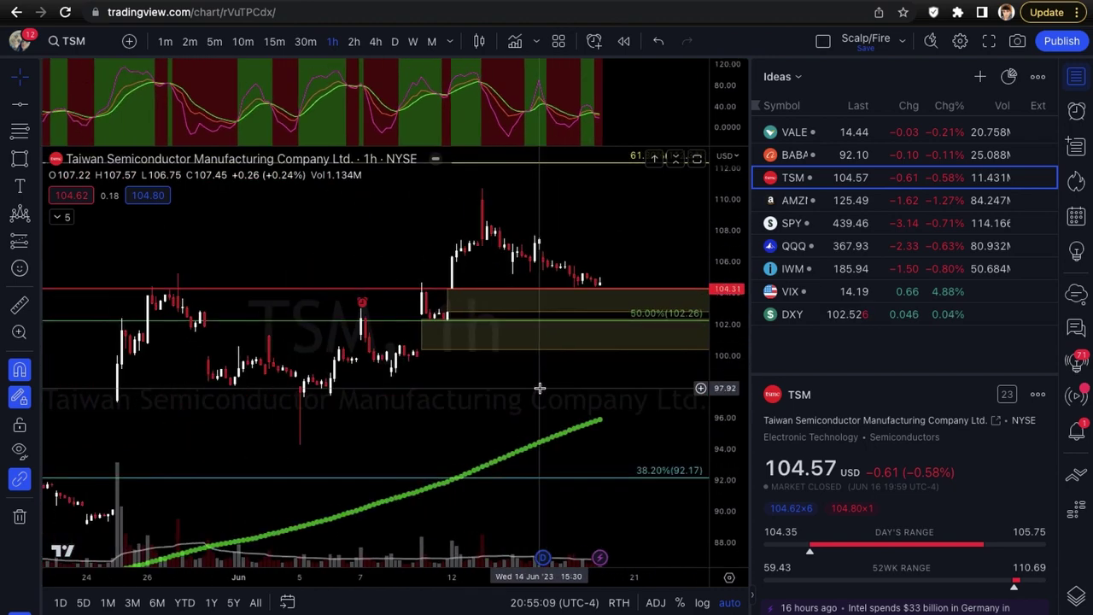
pyautogui.scroll(5, 540, 388)
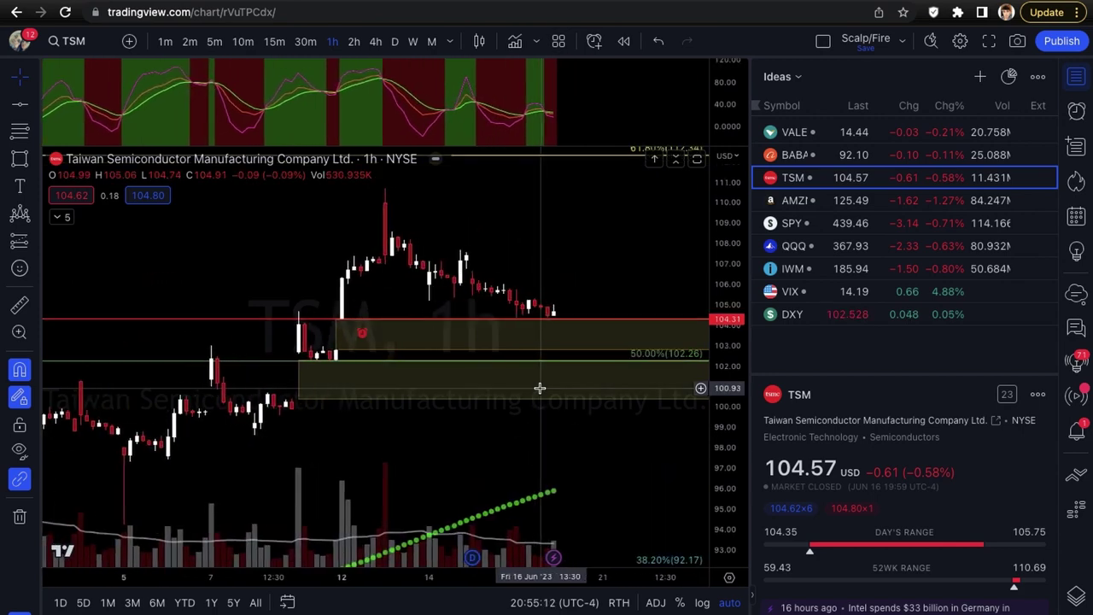
pyautogui.scroll(3, 540, 389)
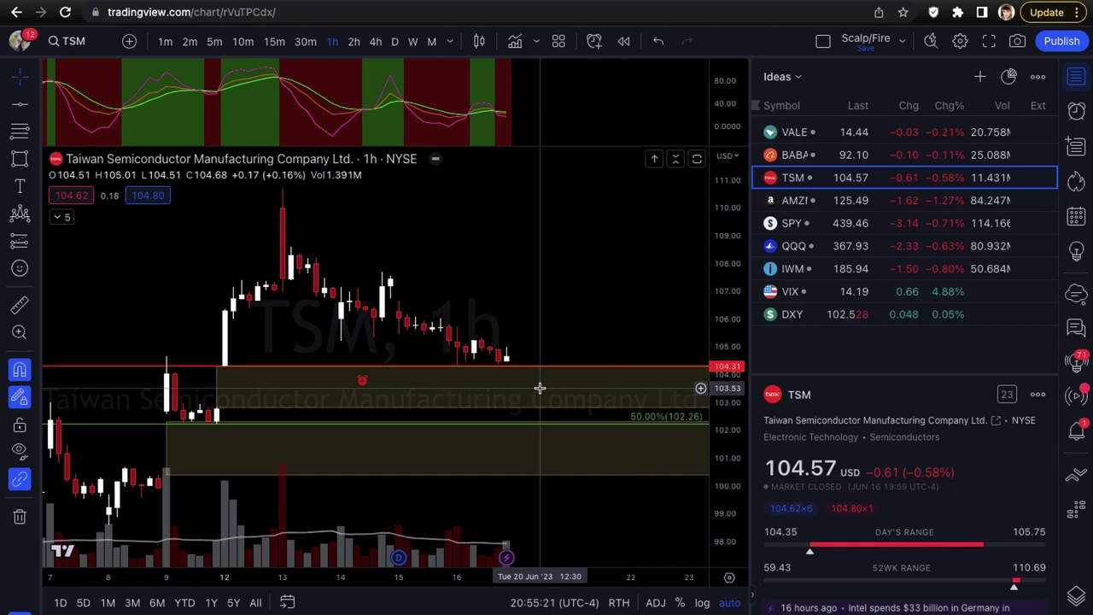
# Stretch the shaded zone's top edge up to 104.31, spanning down to about 102.9
pyautogui.moveTo(540, 389); pyautogui.dragTo(554, 377)
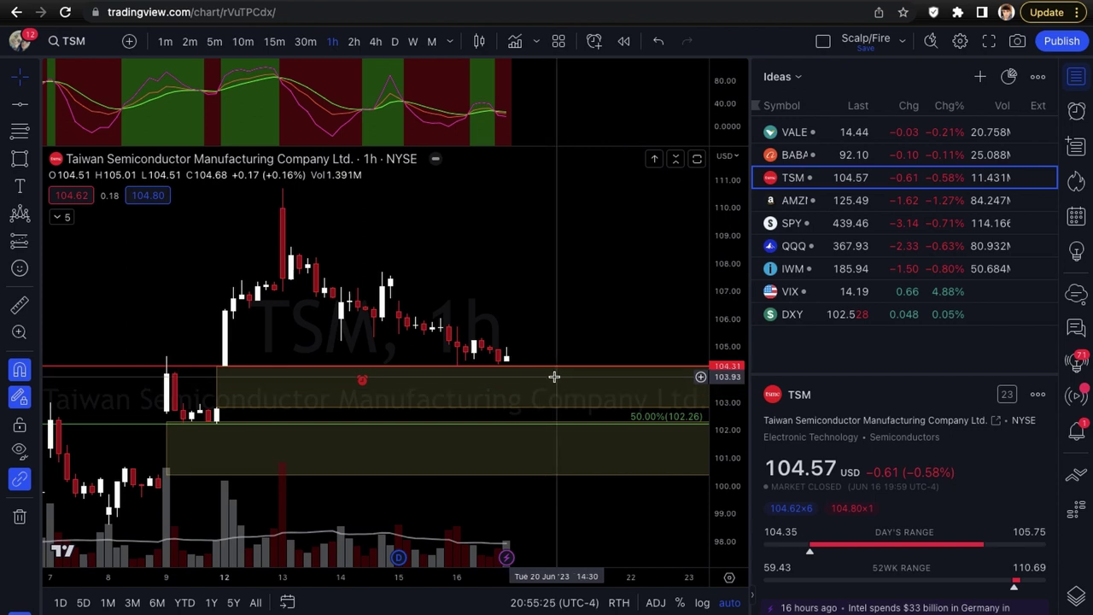
pyautogui.moveTo(554, 377); pyautogui.dragTo(552, 371)
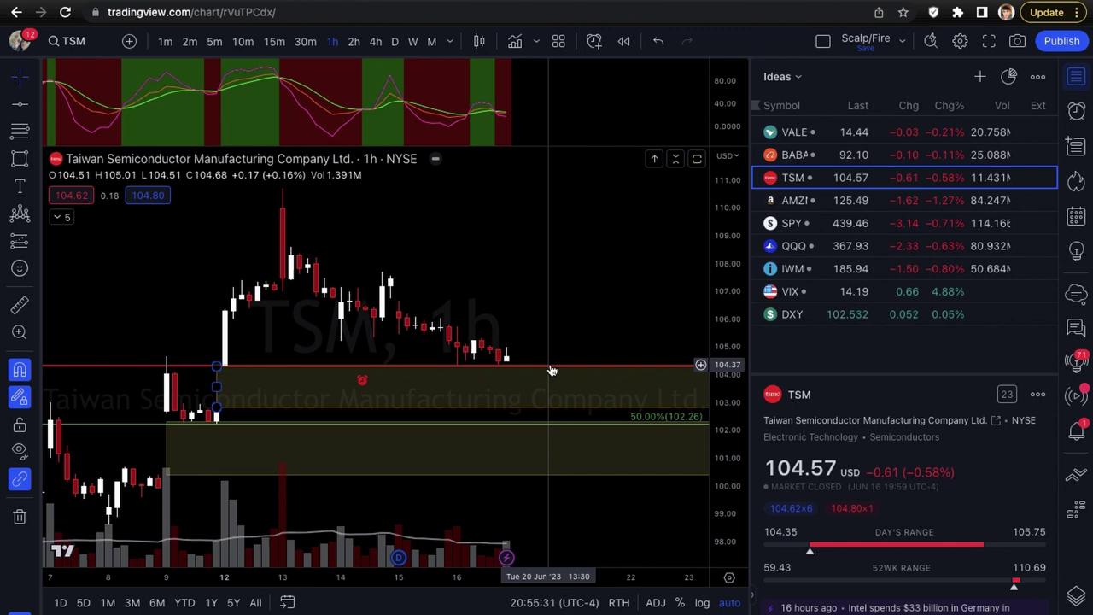
pyautogui.hscroll(-3, 552, 370)
pyautogui.scroll(3, 549, 365)
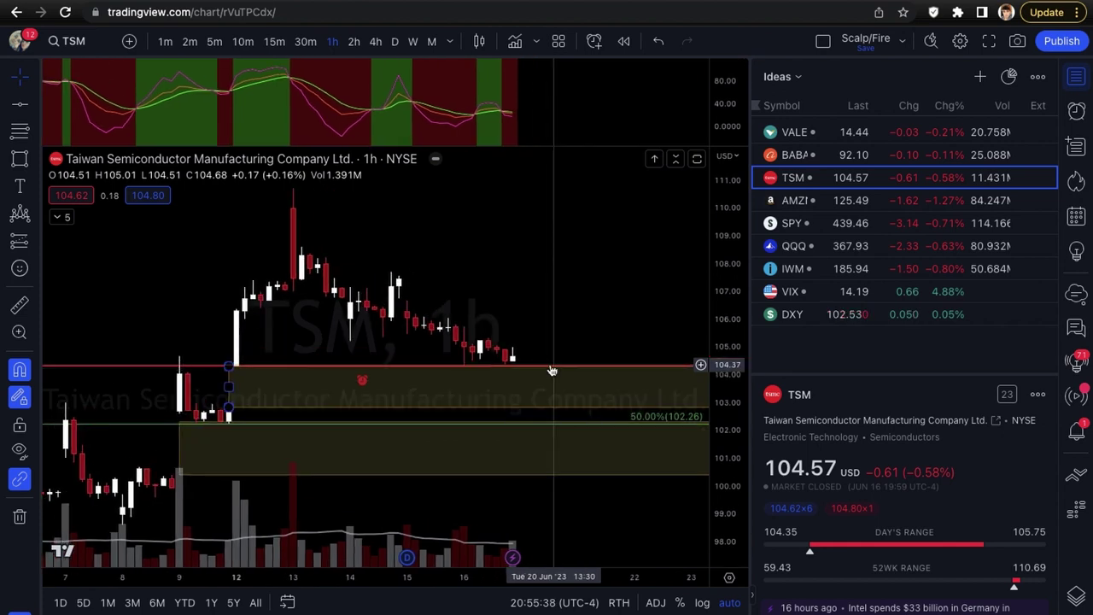
pyautogui.scroll(-1, 551, 370)
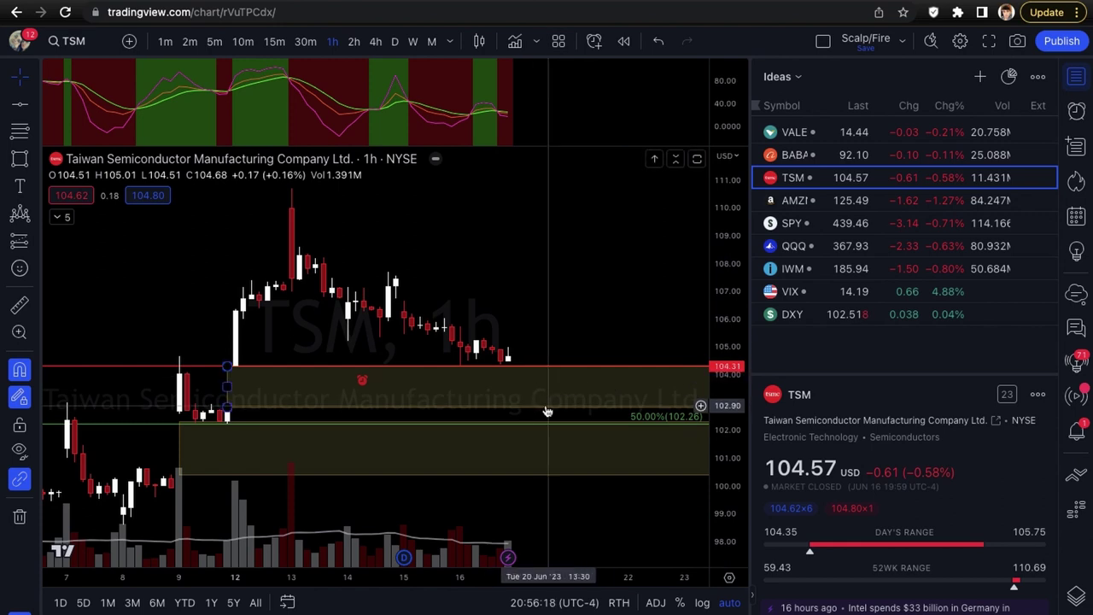
pyautogui.scroll(-1, 547, 412)
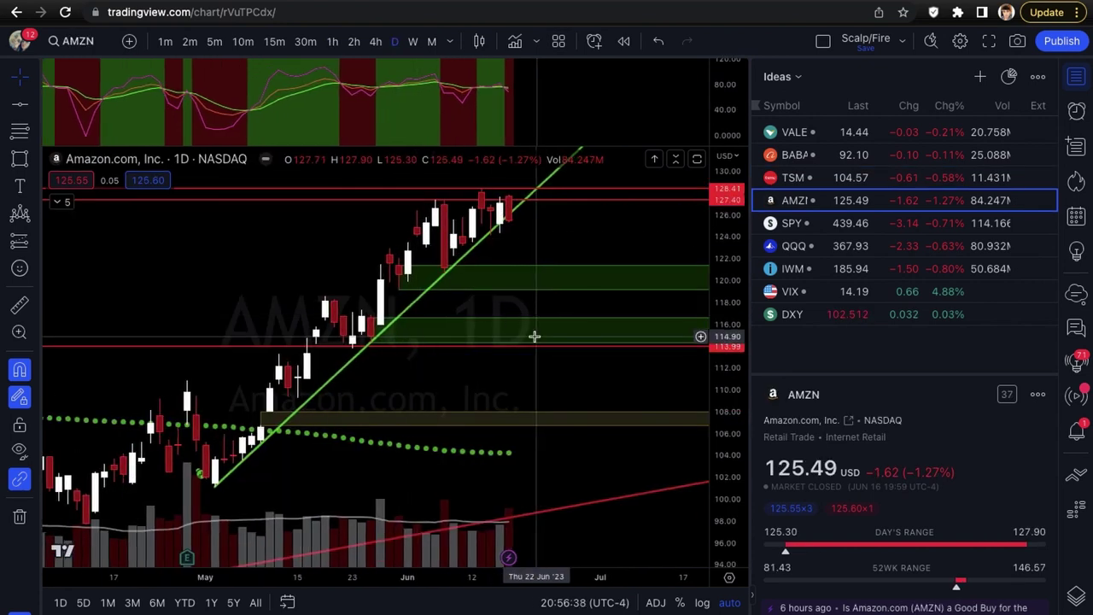
# Set the AMZN chart to the 4h interval
pyautogui.scroll(1, 534, 336)
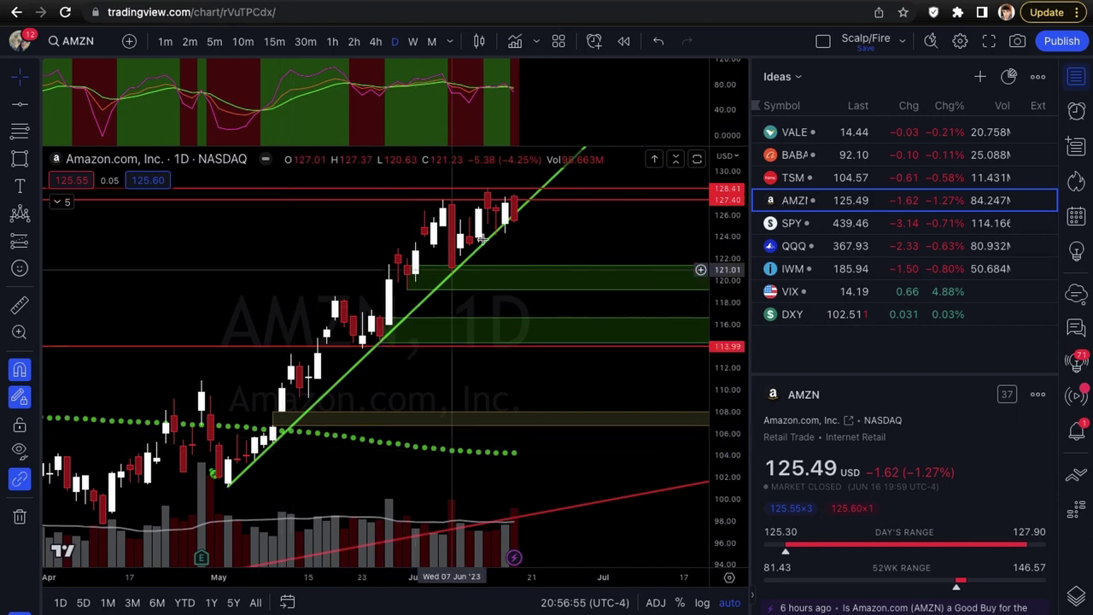
pyautogui.write('4h')
pyautogui.press('Return')
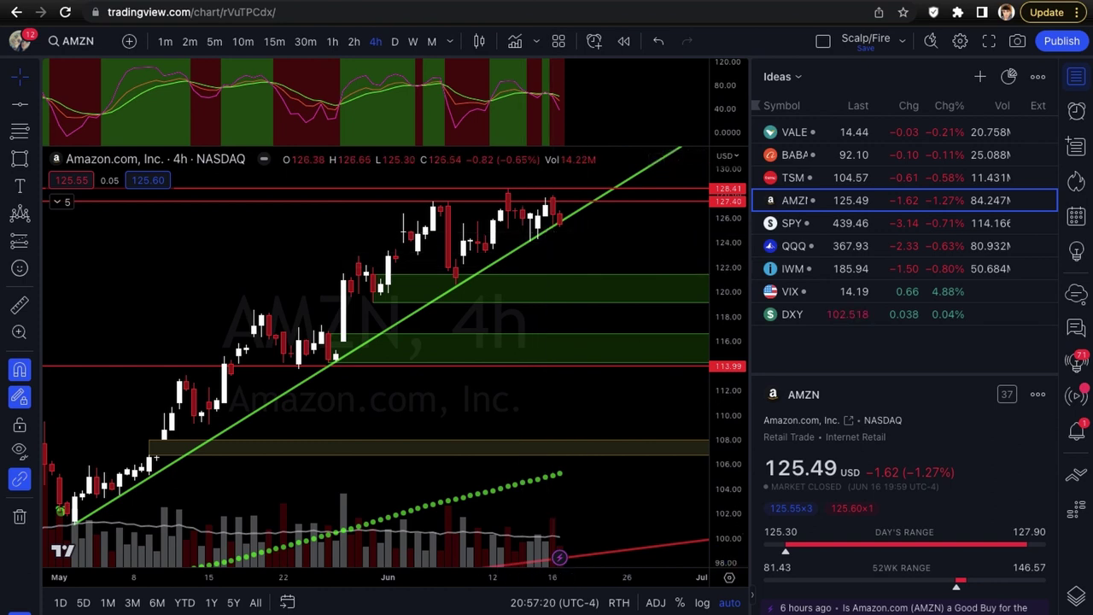
pyautogui.hotkey('alt', 'b')
pyautogui.moveTo(562, 209); pyautogui.dragTo(596, 179)
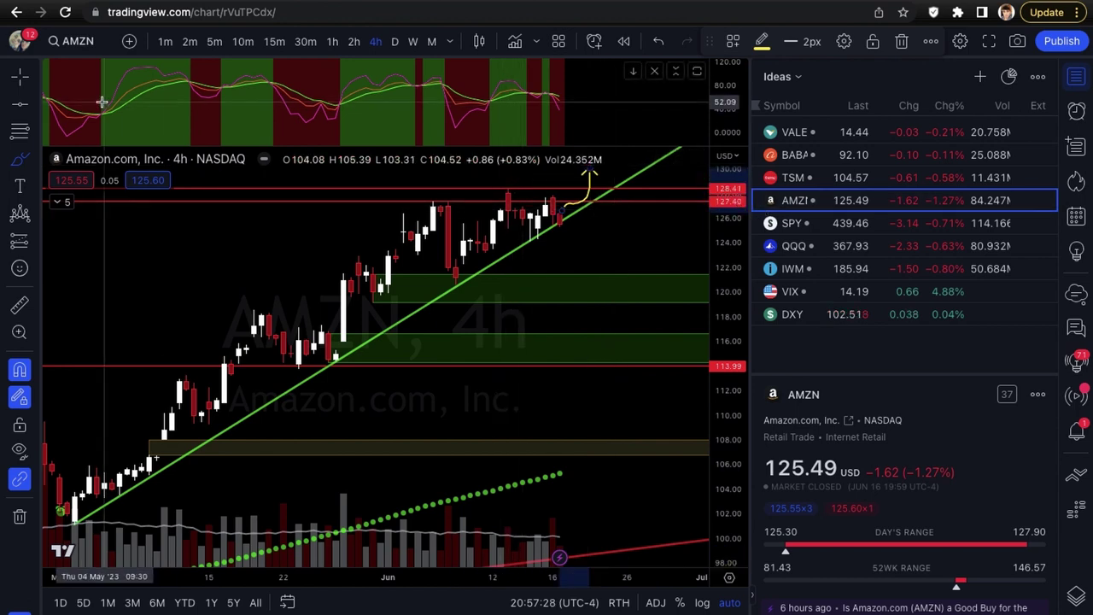
pyautogui.press('Escape')
pyautogui.click(603, 238)
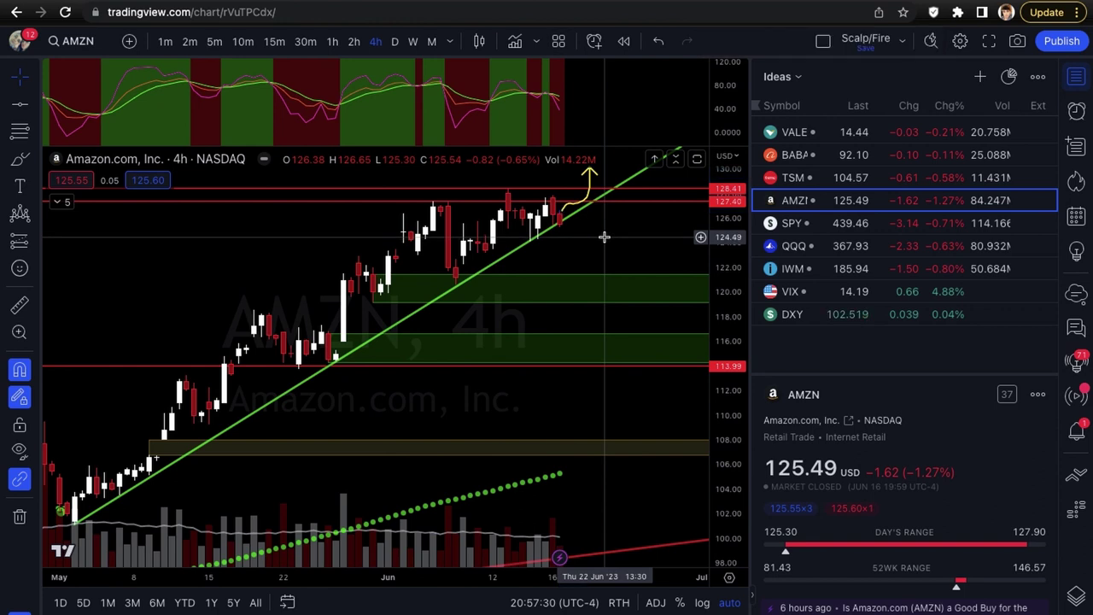
pyautogui.click(591, 181)
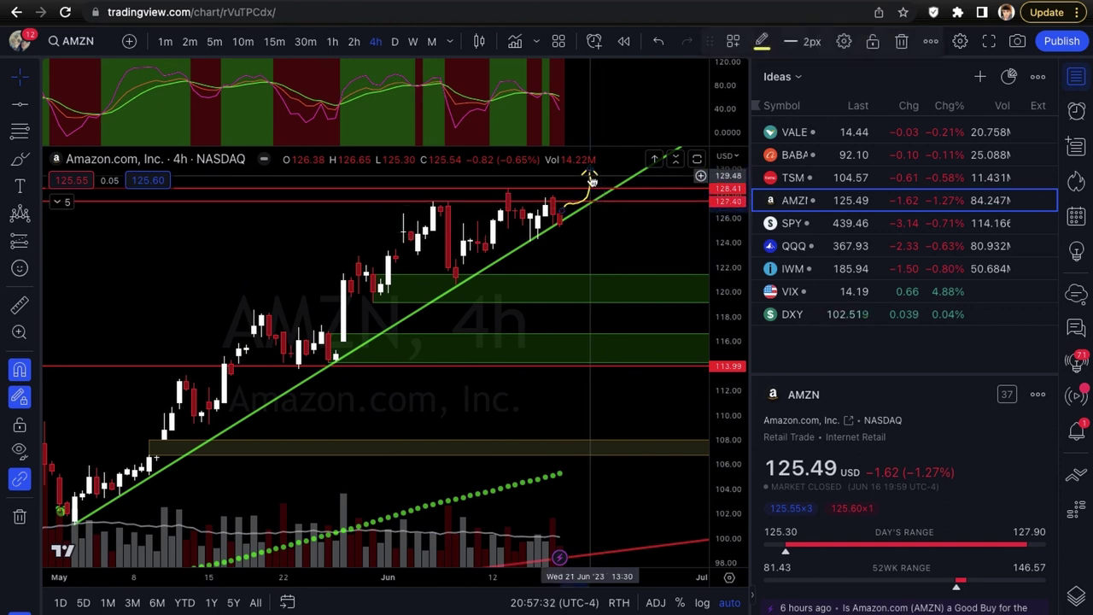
pyautogui.click(615, 227)
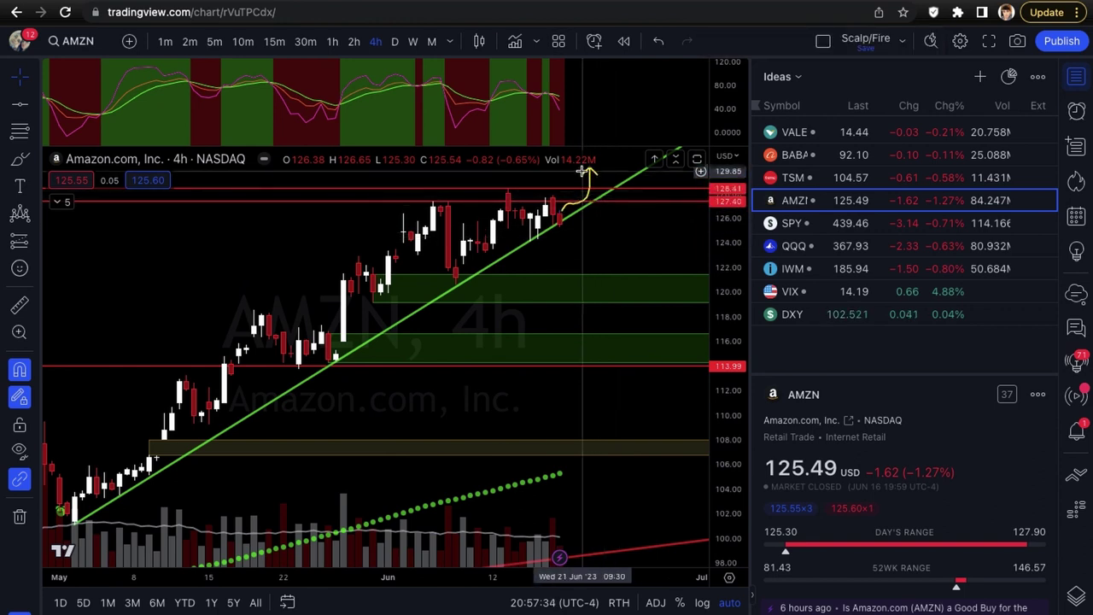
pyautogui.click(595, 193)
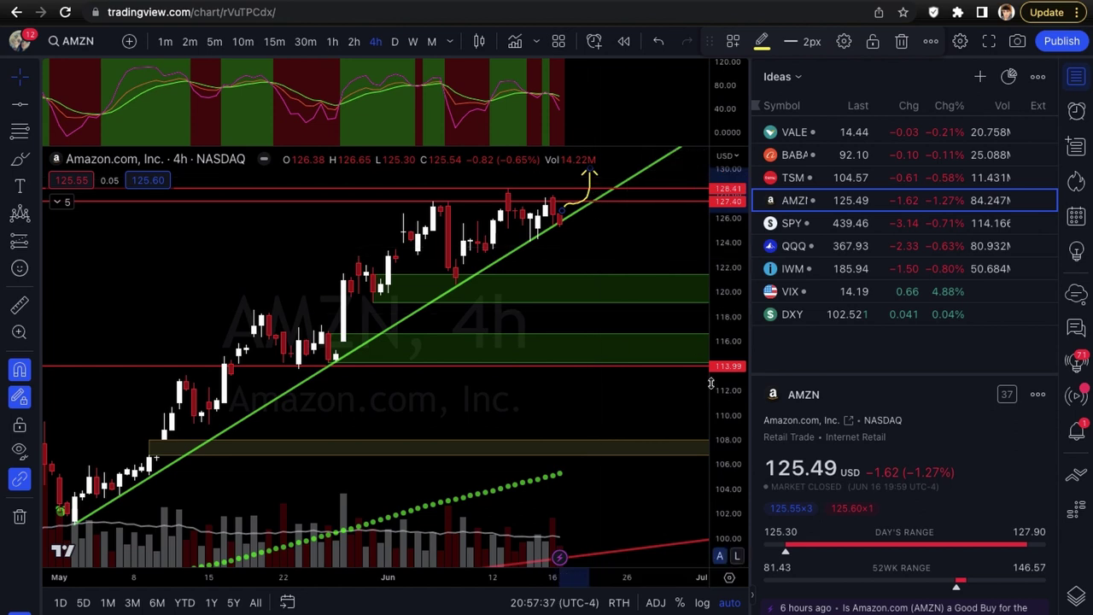
pyautogui.press('Delete')
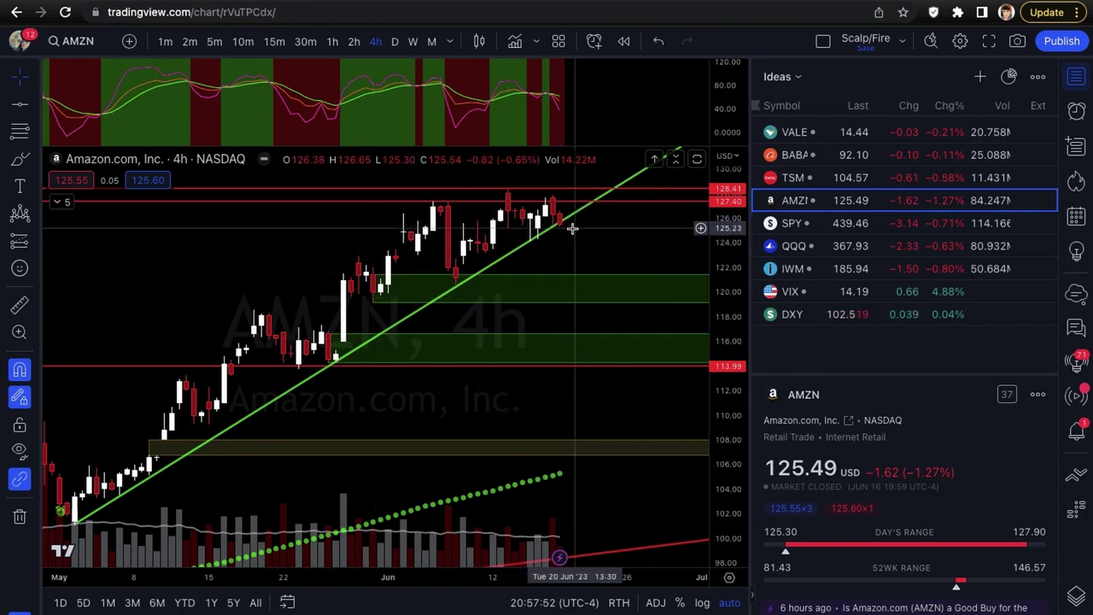
# Switch AMZN to 1h bars and adjust the zoom
pyautogui.write('1h')
pyautogui.press('Return')
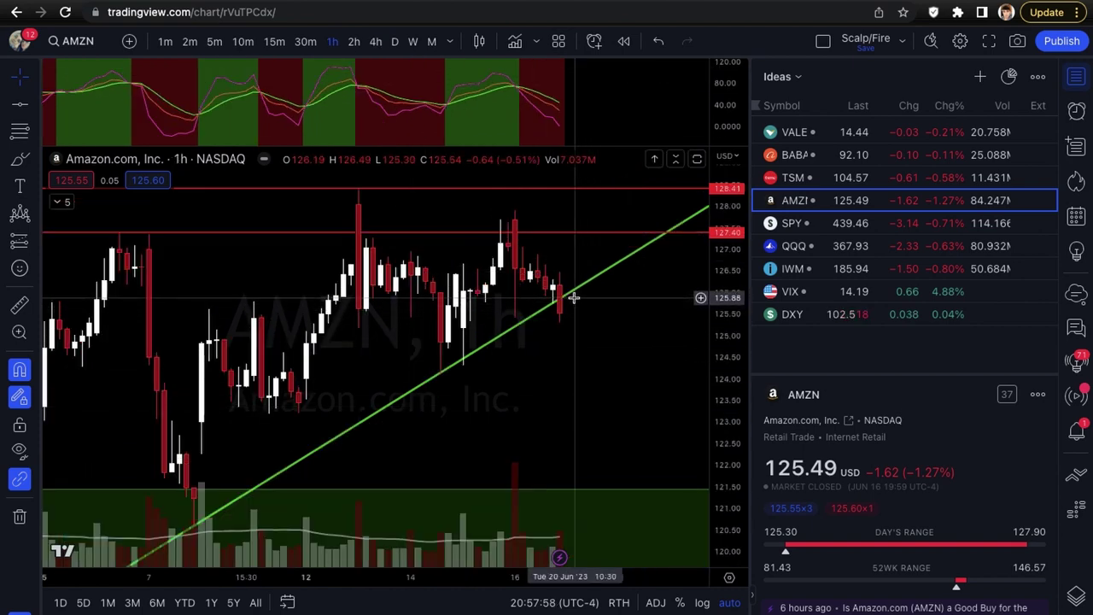
pyautogui.scroll(-5, 381, 386)
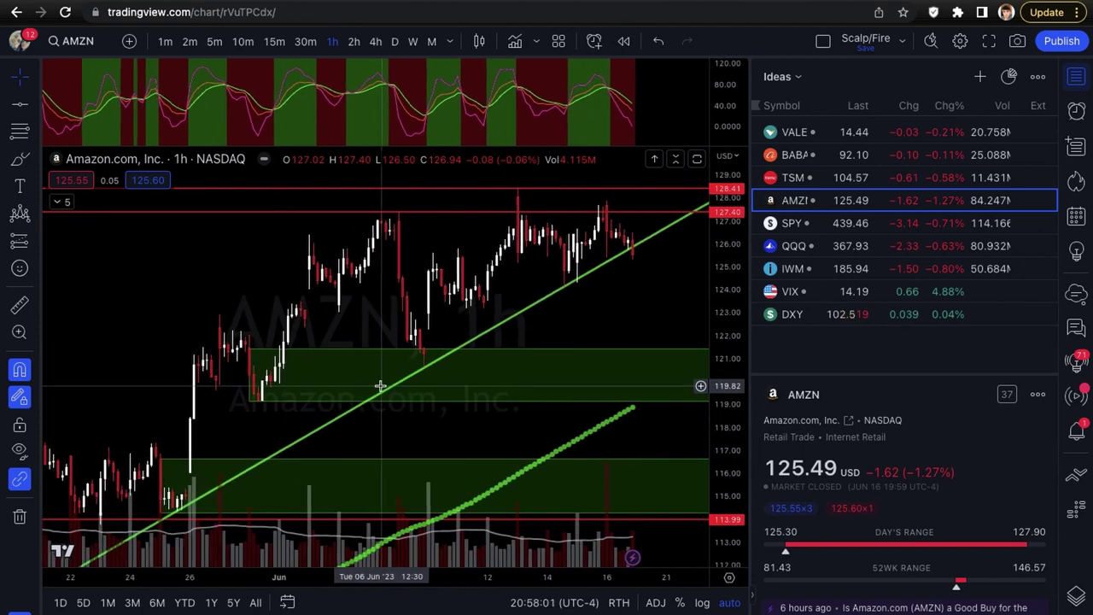
pyautogui.scroll(5, 380, 386)
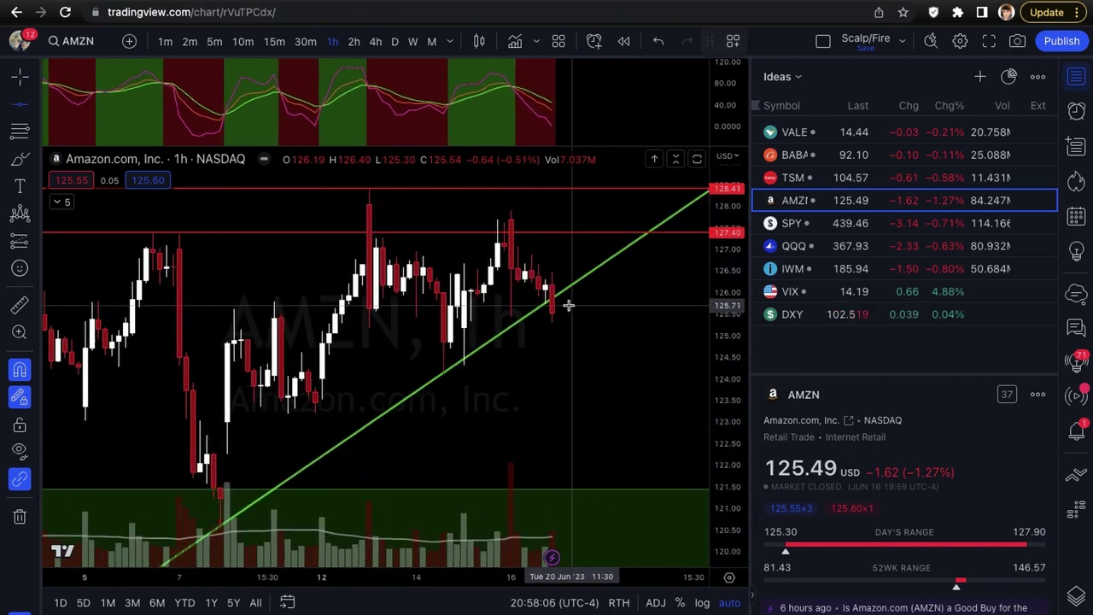
# Add red horizontal levels at 124.12 and 123.19
pyautogui.click(441, 376)
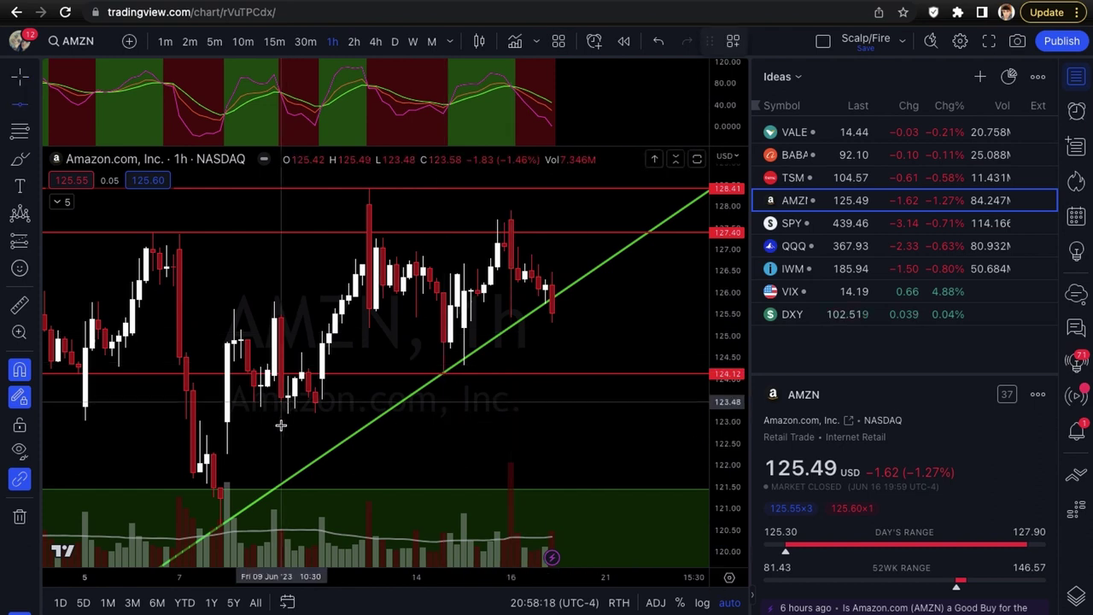
pyautogui.hotkey('alt', 'h')
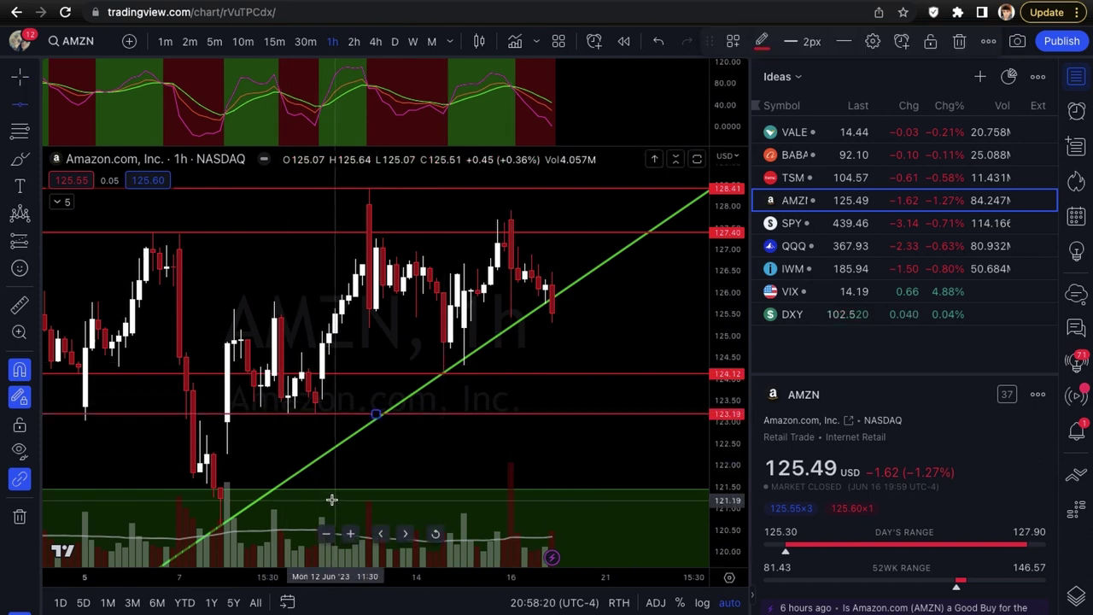
pyautogui.click(223, 460)
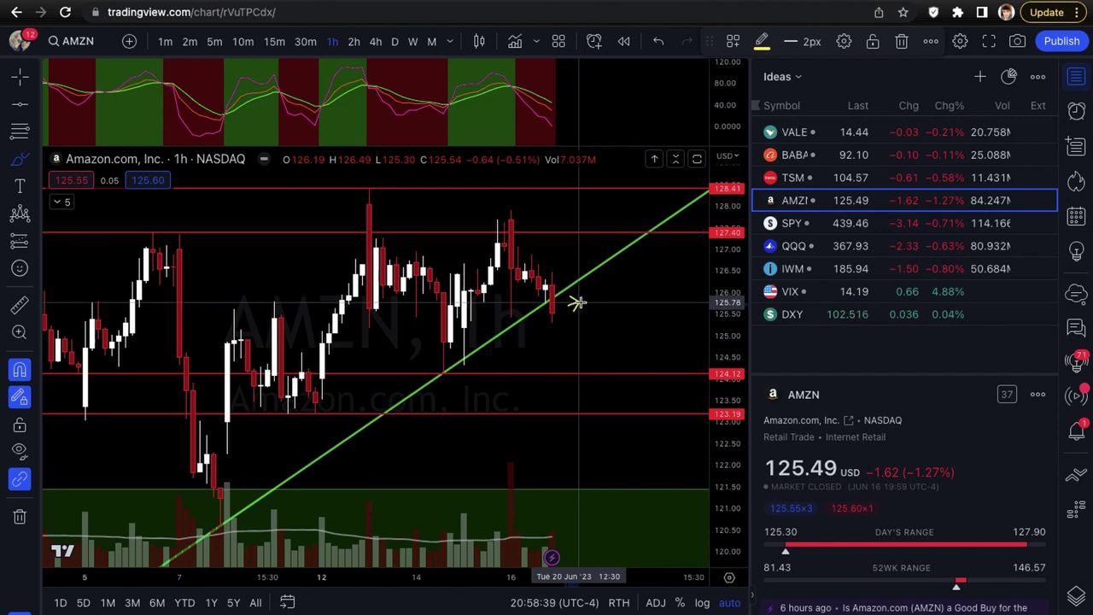
pyautogui.moveTo(582, 289); pyautogui.dragTo(575, 261)
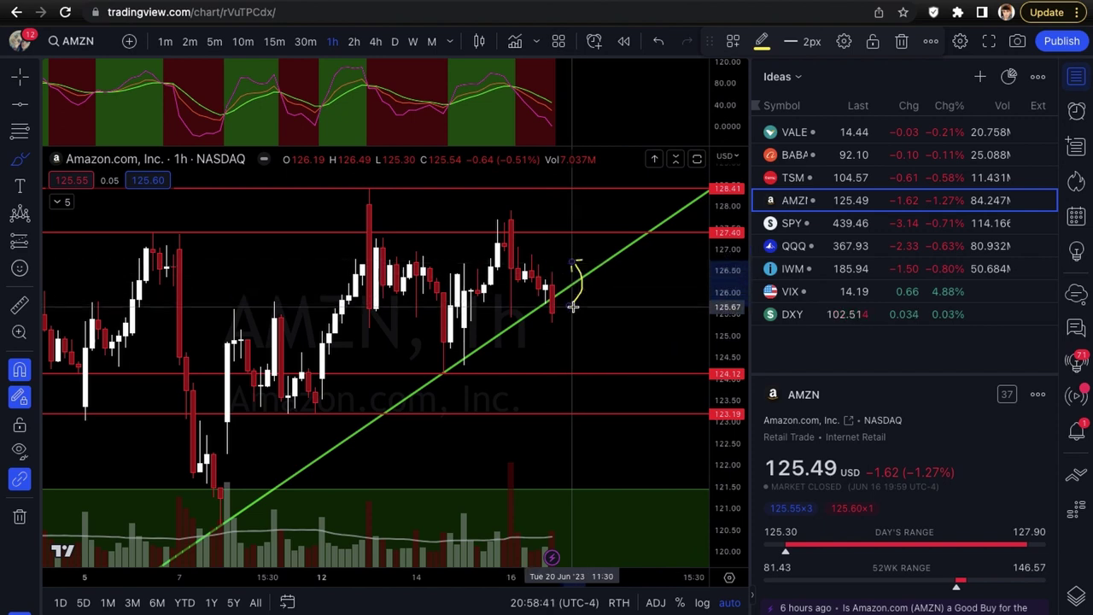
pyautogui.moveTo(573, 305); pyautogui.dragTo(589, 313)
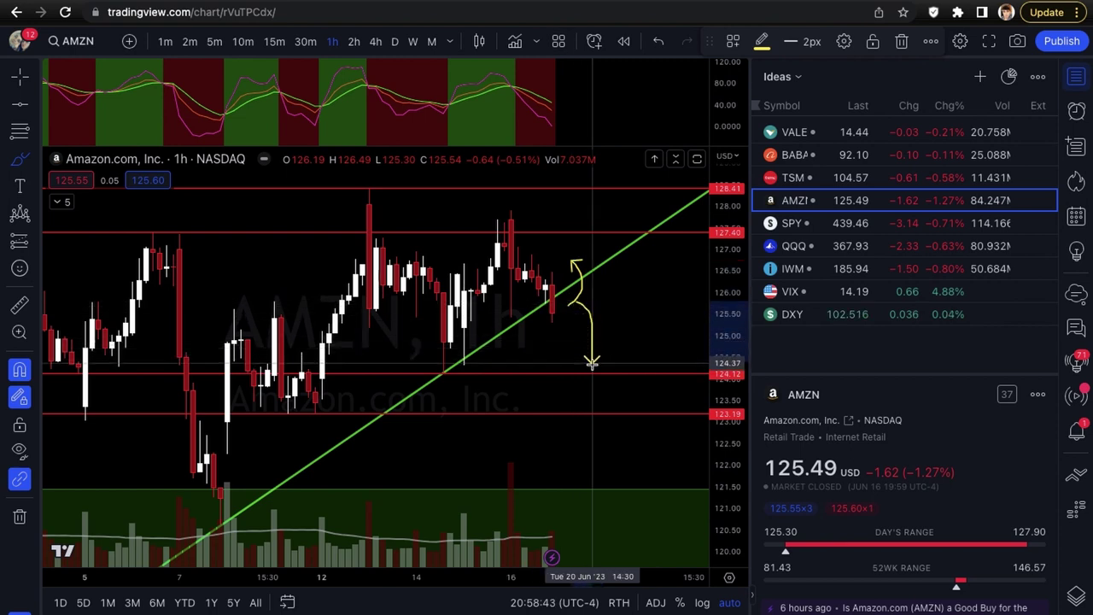
pyautogui.moveTo(591, 374); pyautogui.dragTo(606, 360)
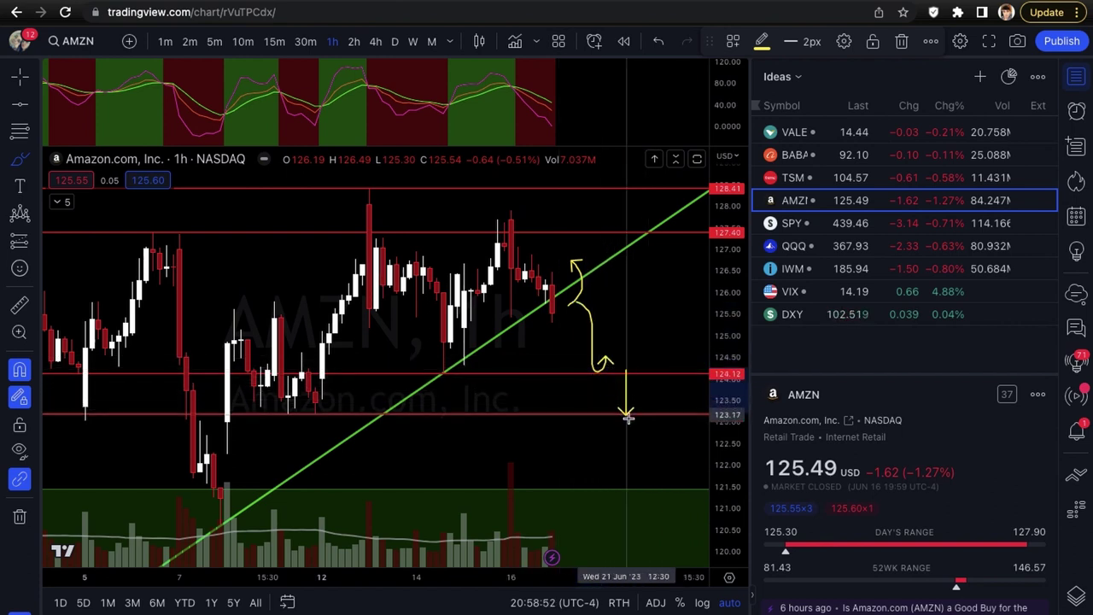
pyautogui.moveTo(628, 417); pyautogui.dragTo(647, 409)
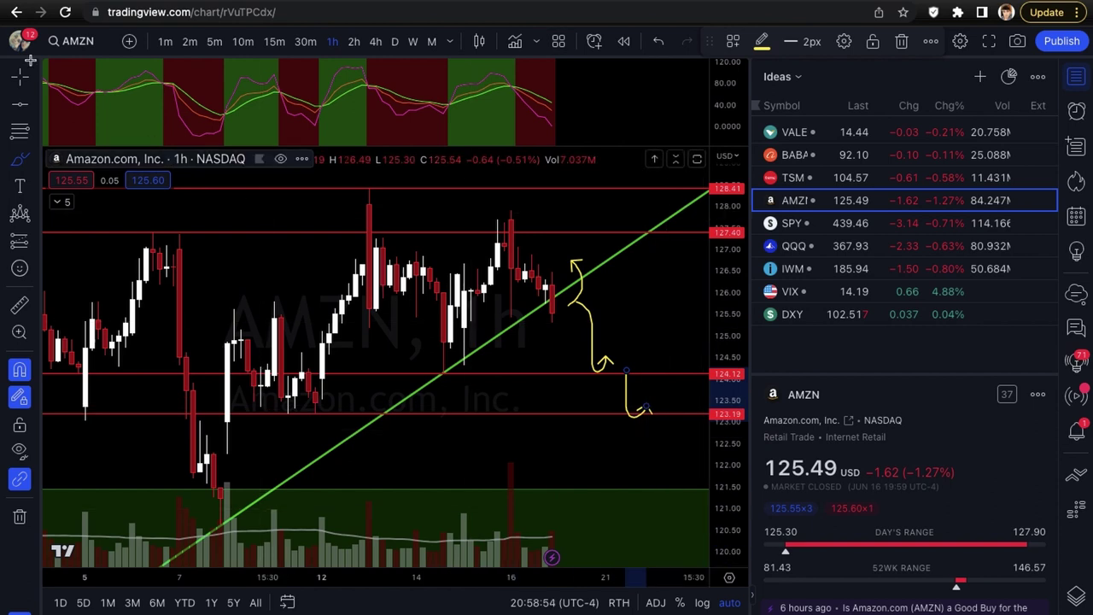
pyautogui.press('Delete')
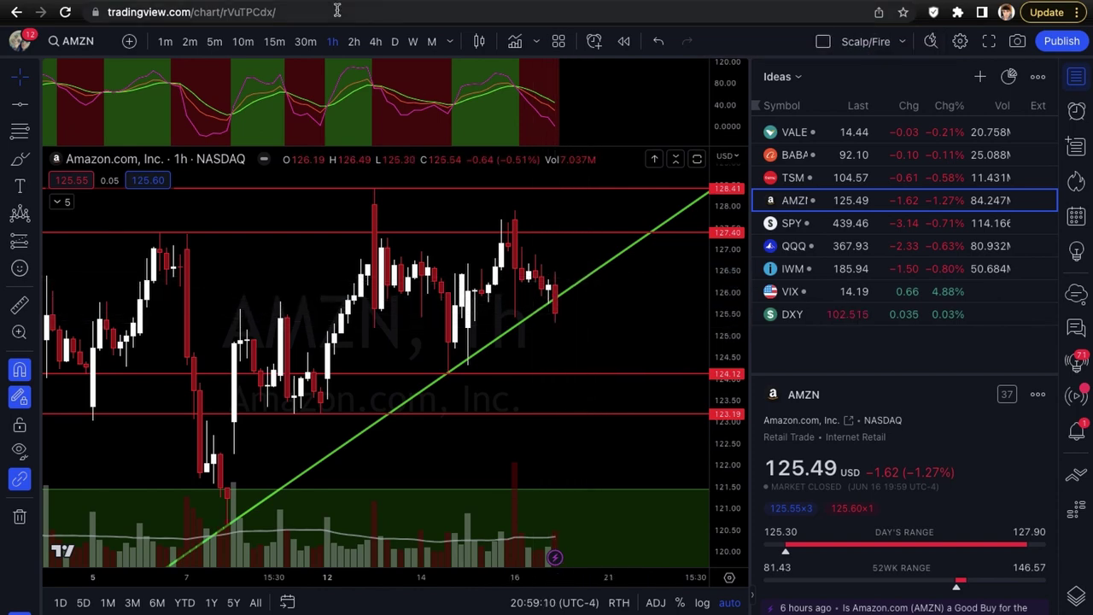
# Put AMZN on 4-hour candles and keep the green trendline extended to the right
pyautogui.click(375, 43)
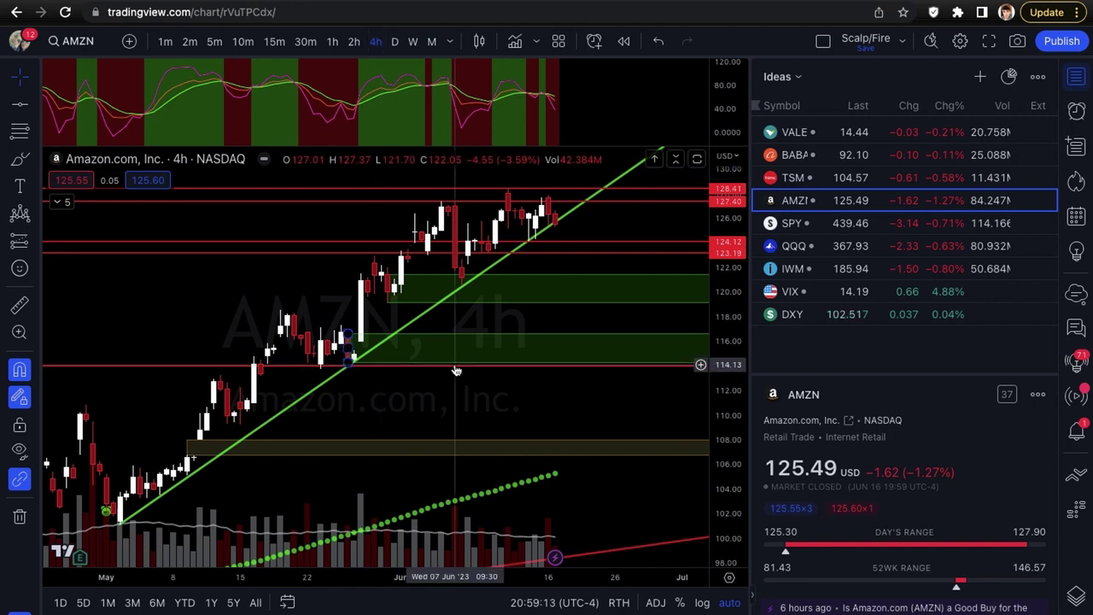
pyautogui.hscroll(-2, 456, 370)
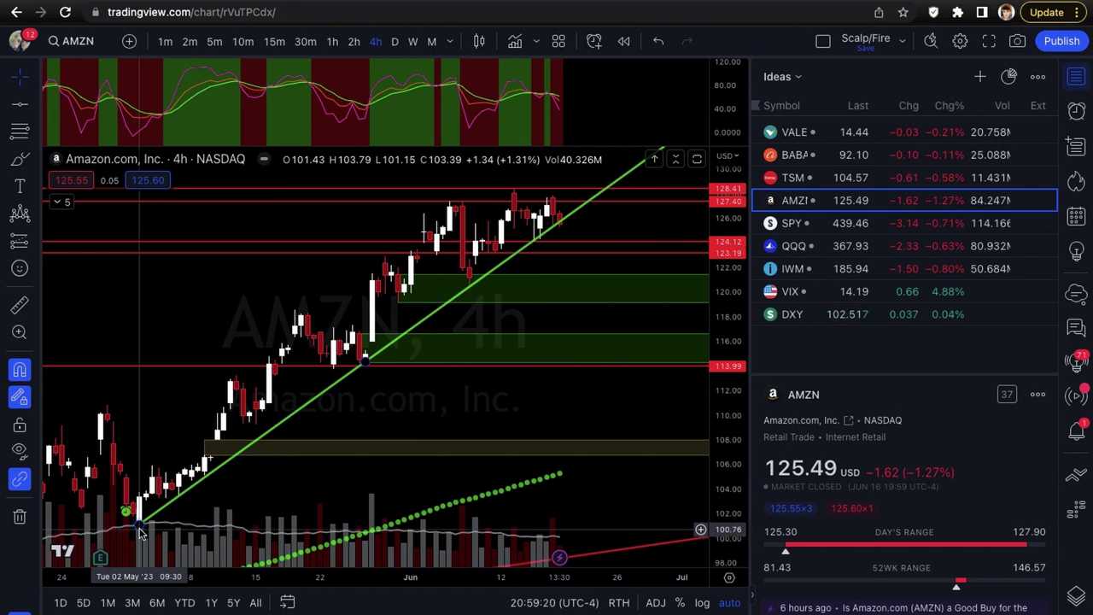
pyautogui.click(370, 356)
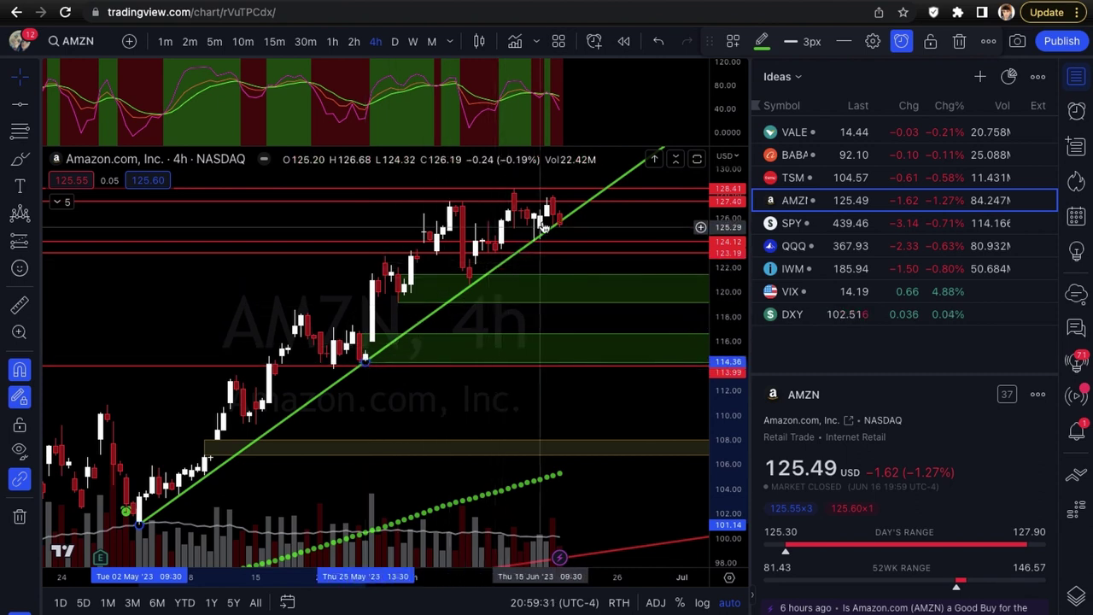
pyautogui.doubleClick(421, 326)
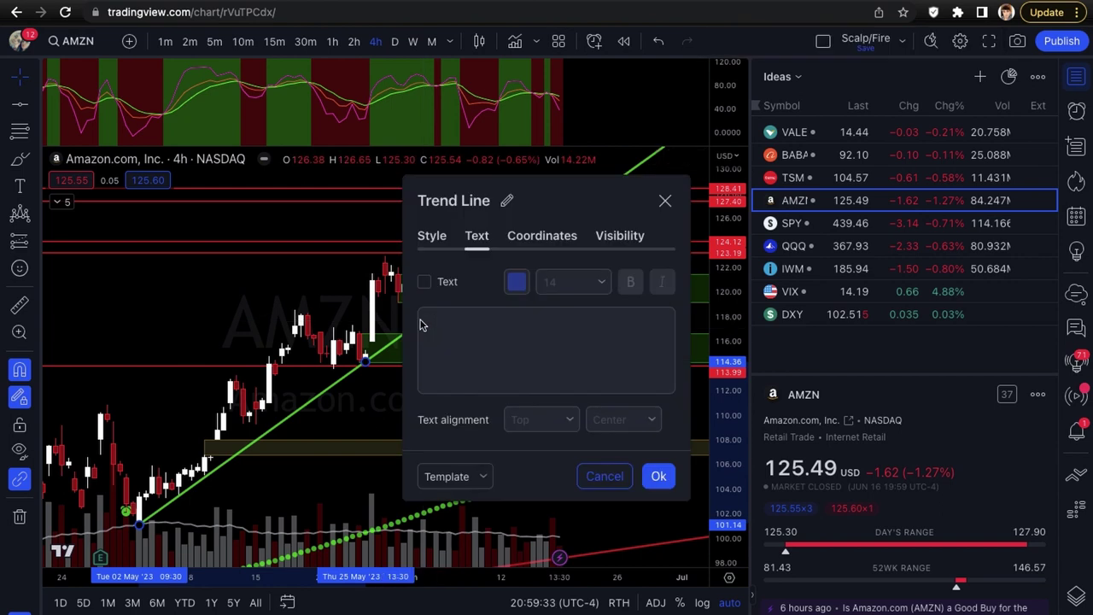
pyautogui.click(432, 236)
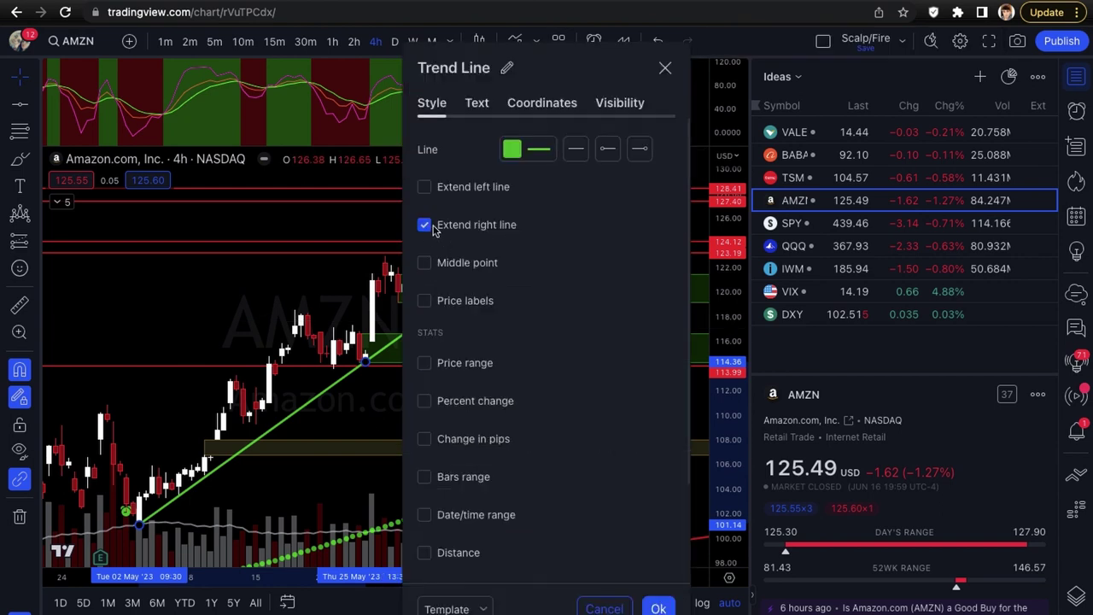
pyautogui.press('Return')
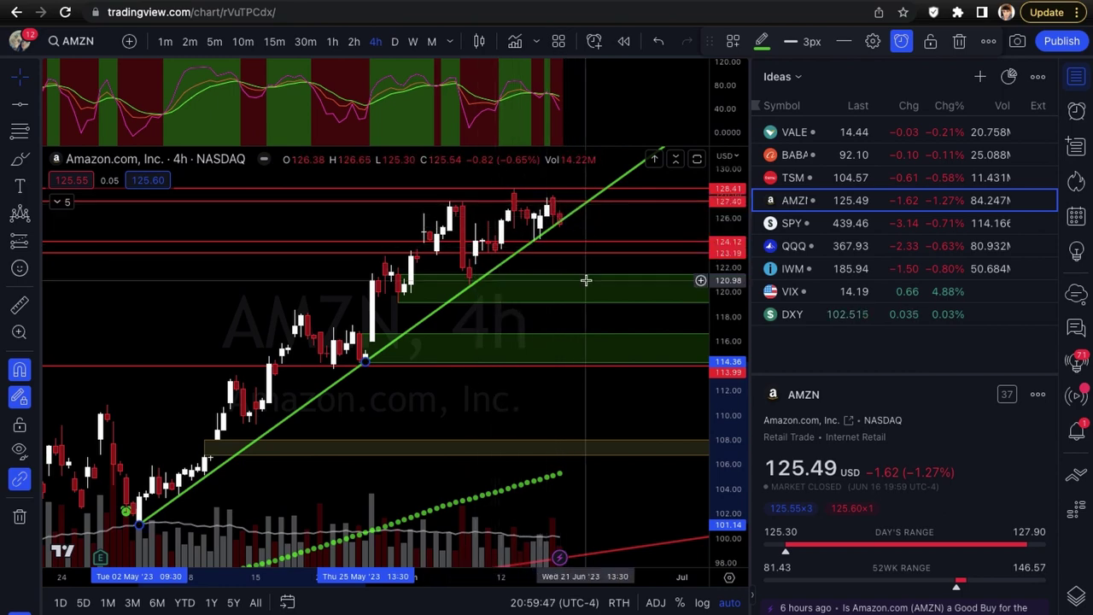
# Move the AMZN chart from hourly to daily candles
pyautogui.scroll(1, 632, 281)
pyautogui.click(333, 41)
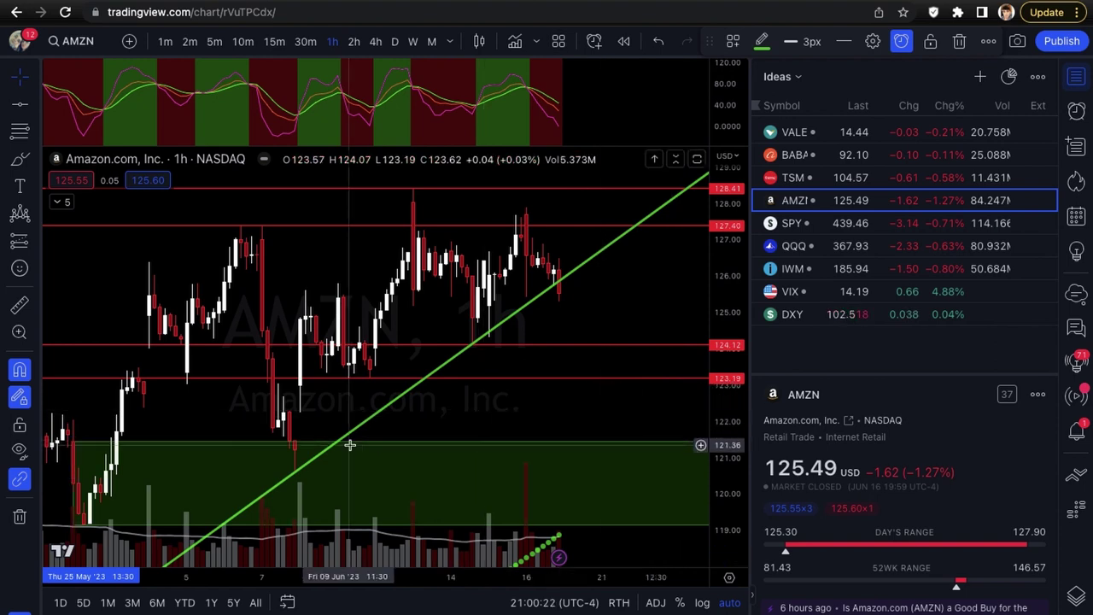
pyautogui.click(394, 41)
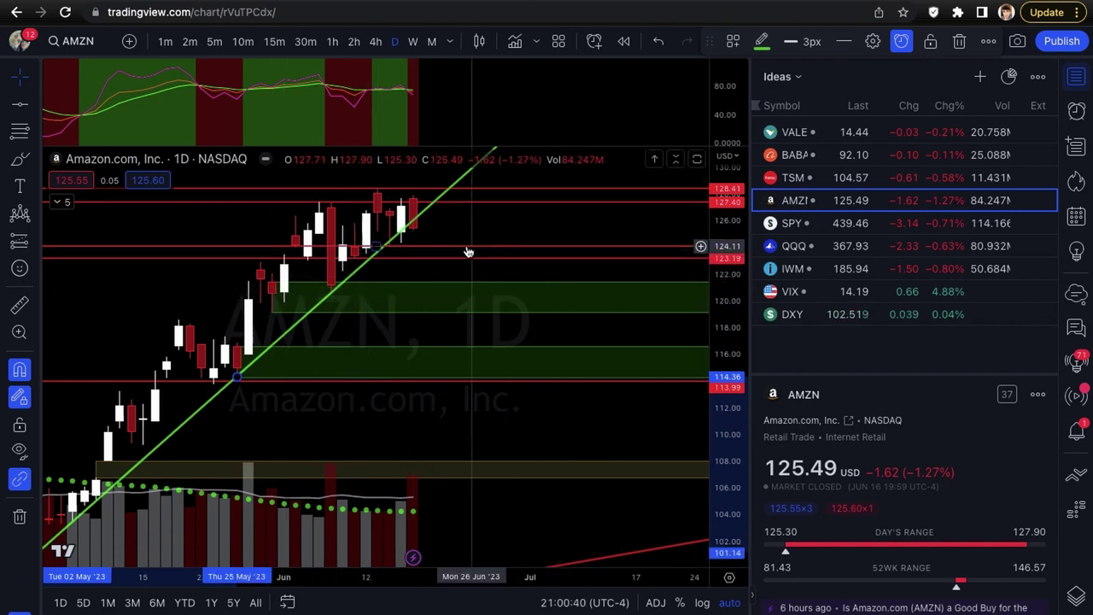
# Return AMZN to 1-hour candles, zoom around, then move to SPY in the watchlist
pyautogui.click(333, 42)
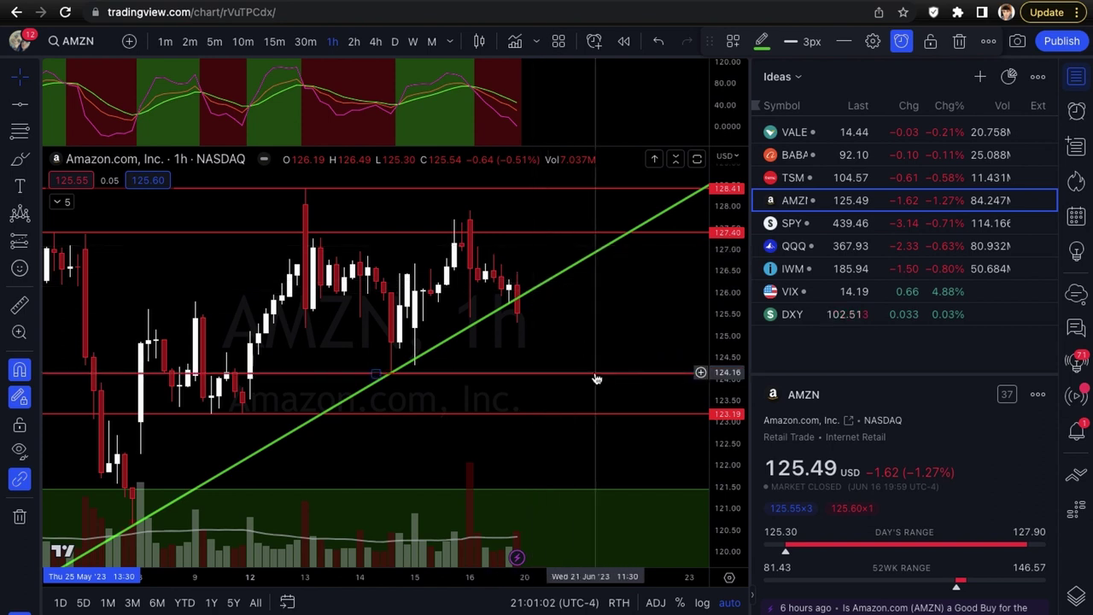
pyautogui.scroll(-1, 596, 378)
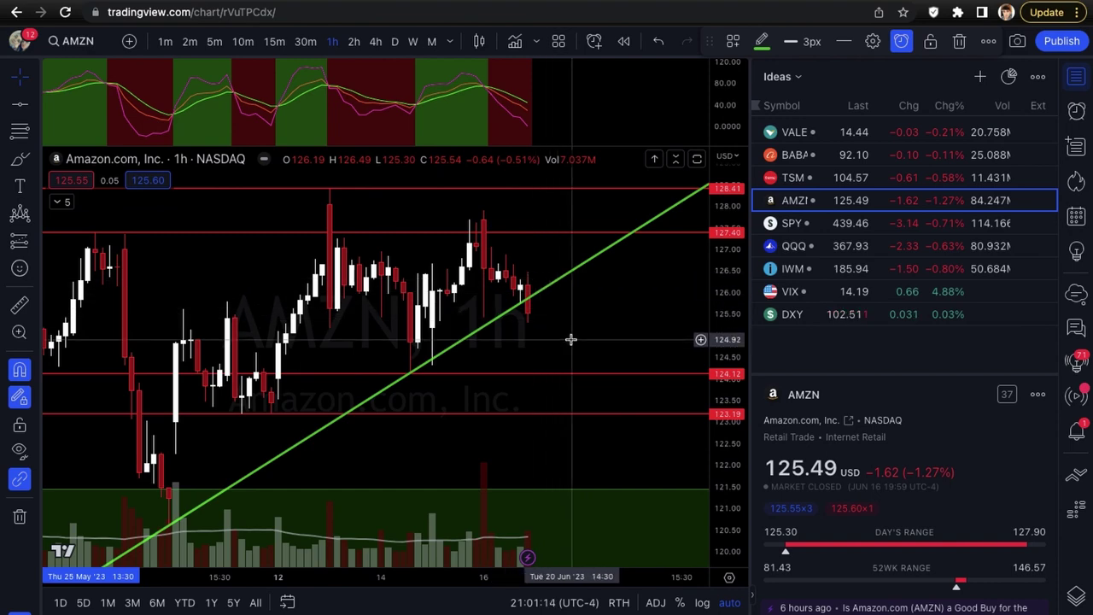
pyautogui.scroll(-5, 570, 340)
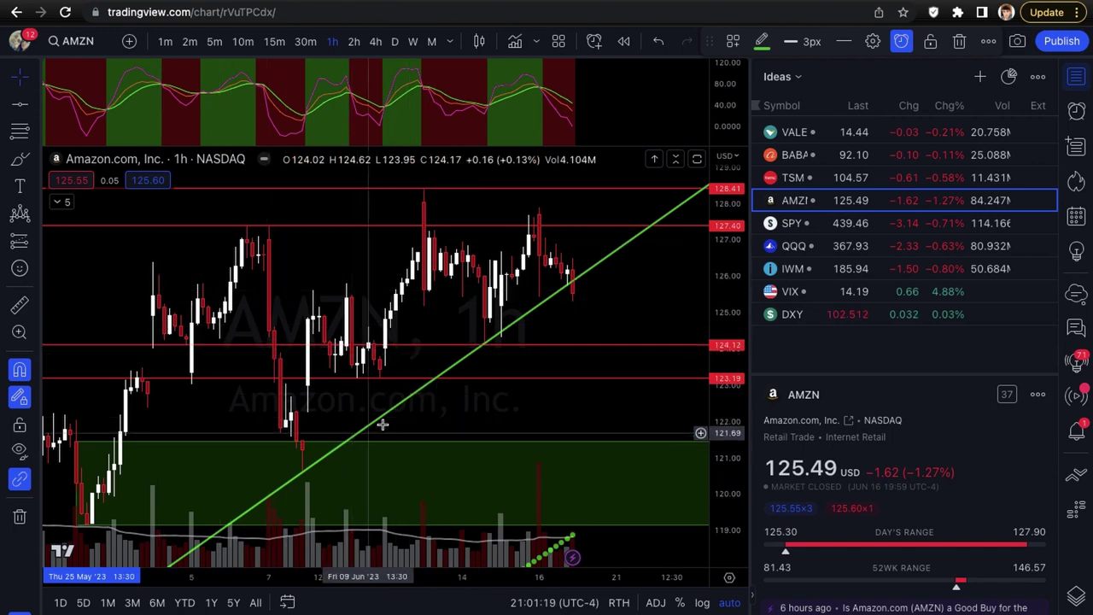
pyautogui.scroll(4, 584, 296)
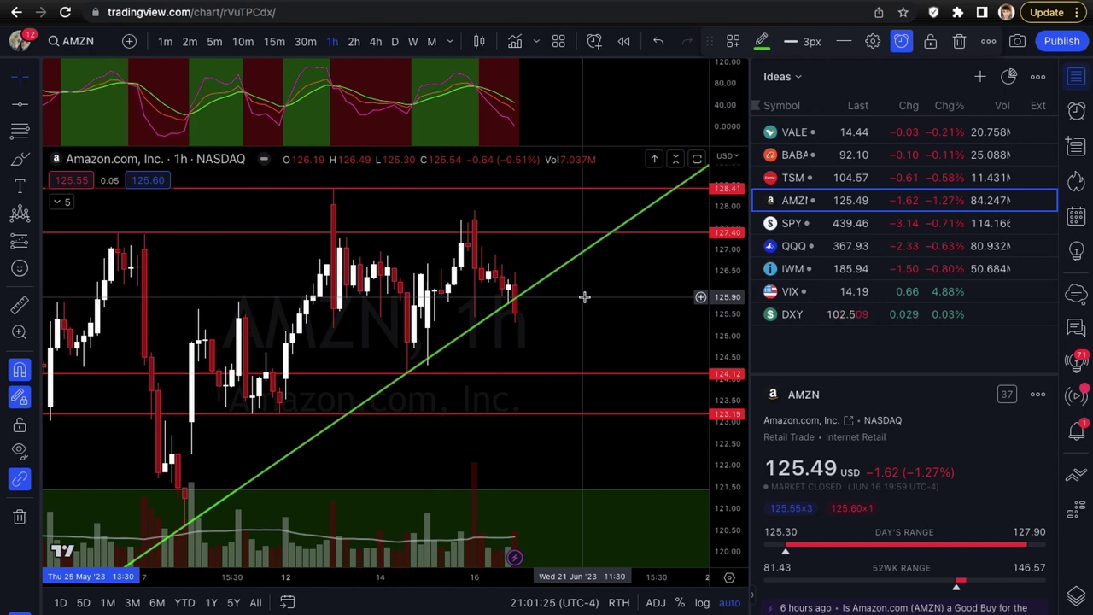
pyautogui.press('Down')
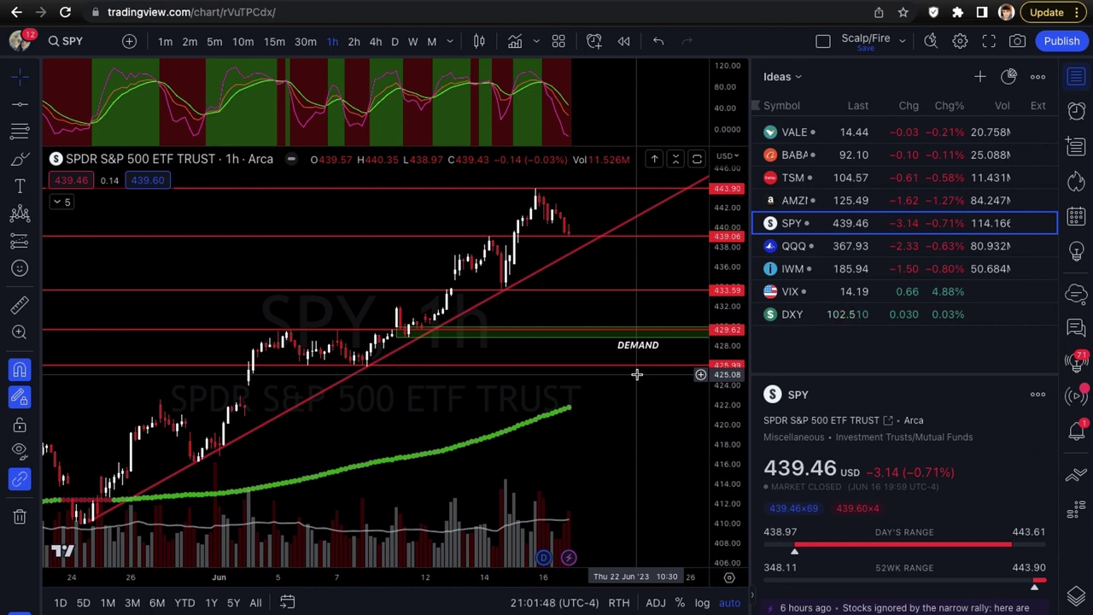
pyautogui.scroll(4, 636, 374)
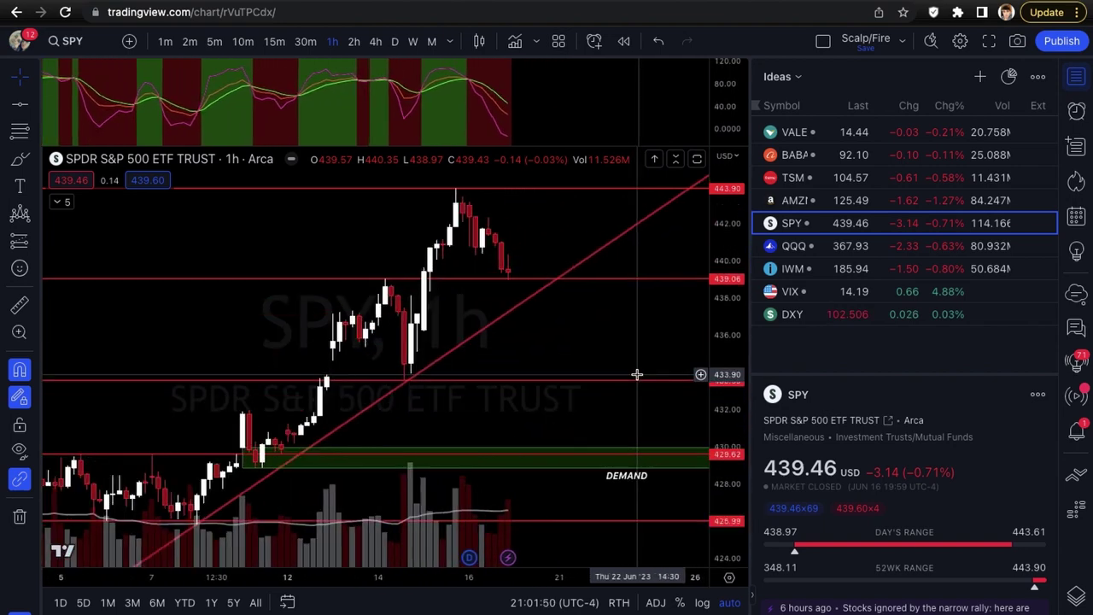
pyautogui.scroll(1, 636, 373)
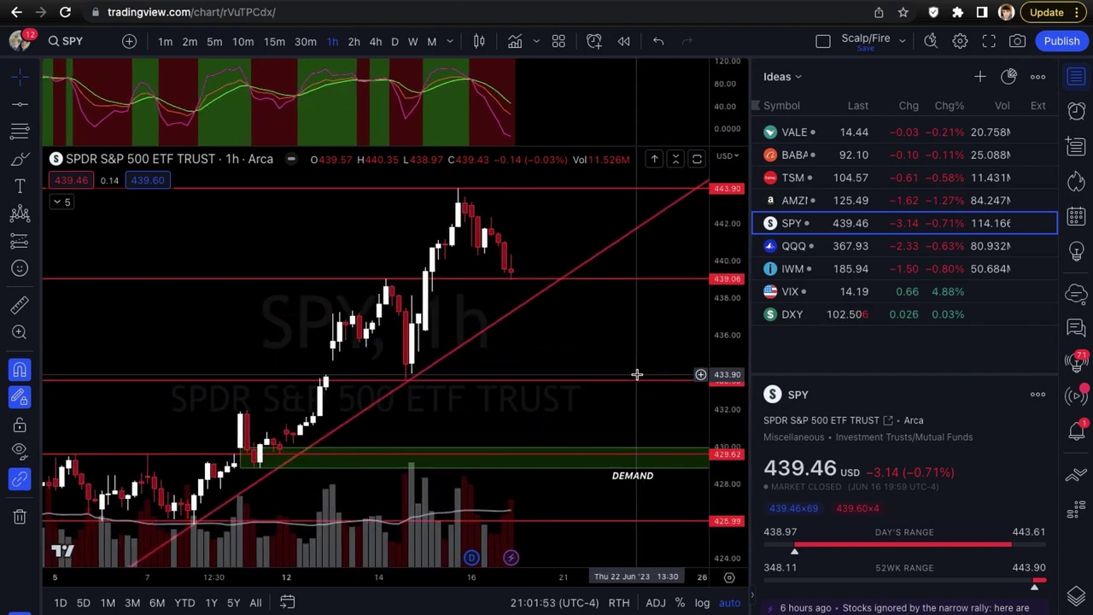
pyautogui.click(395, 41)
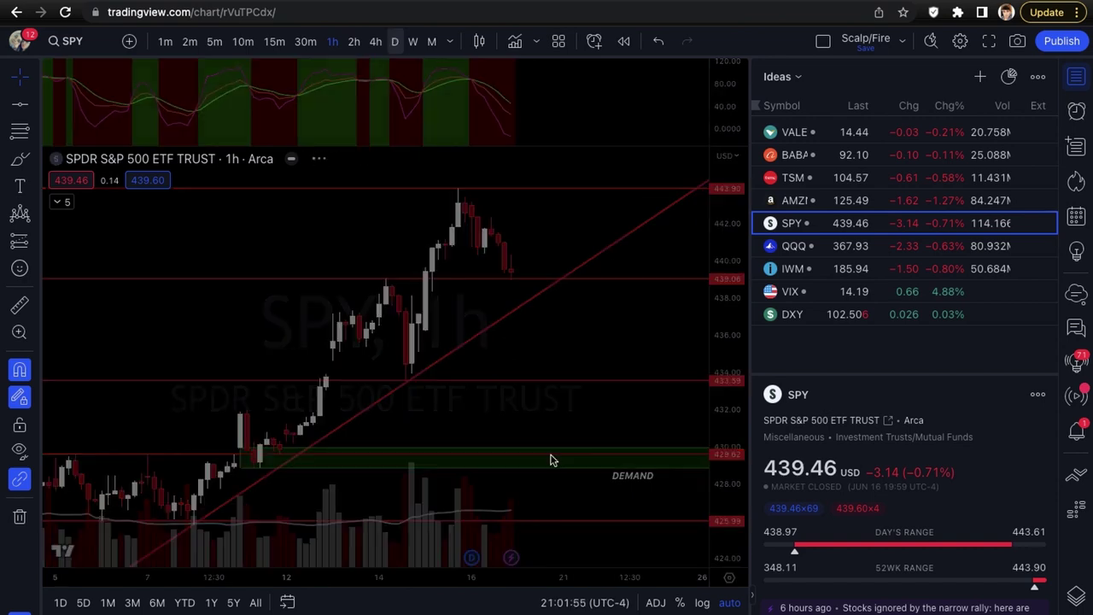
pyautogui.scroll(-6, 549, 441)
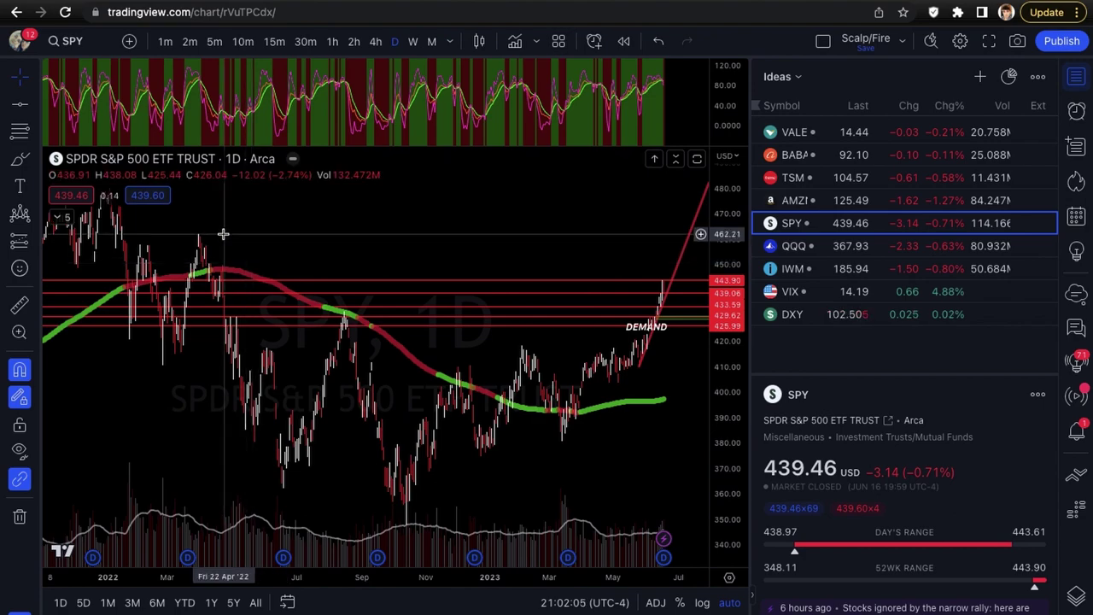
pyautogui.scroll(4, 377, 319)
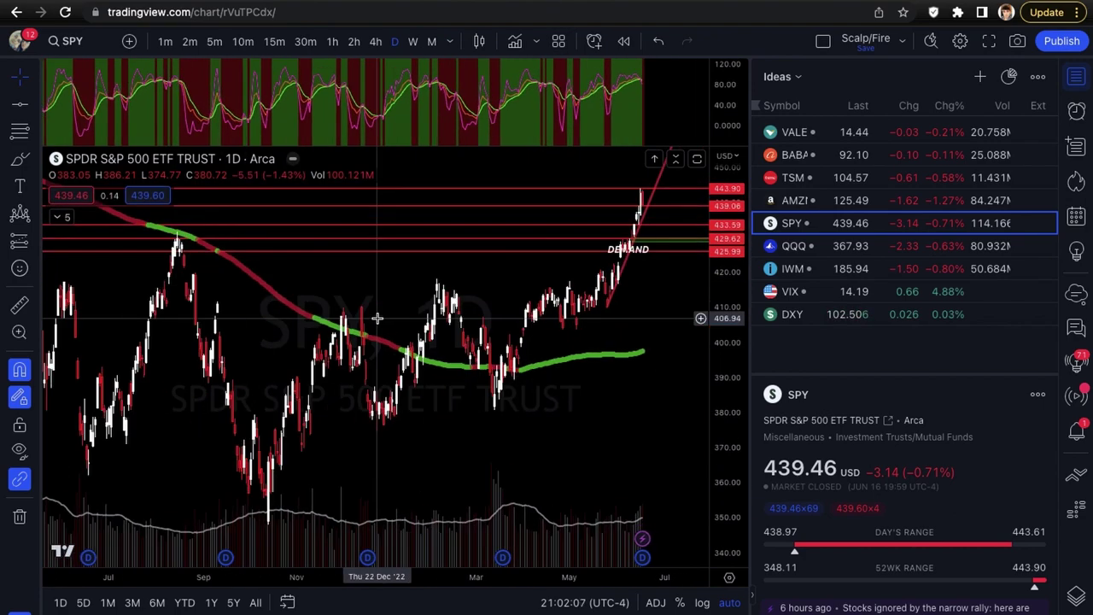
pyautogui.scroll(3, 377, 319)
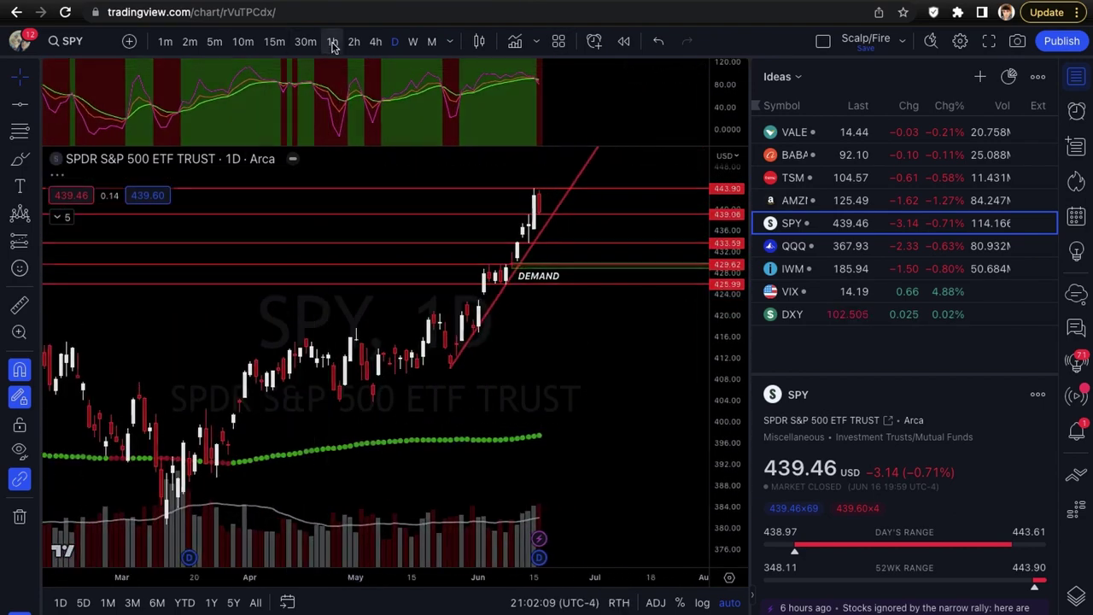
pyautogui.click(332, 41)
pyautogui.scroll(-3, 530, 374)
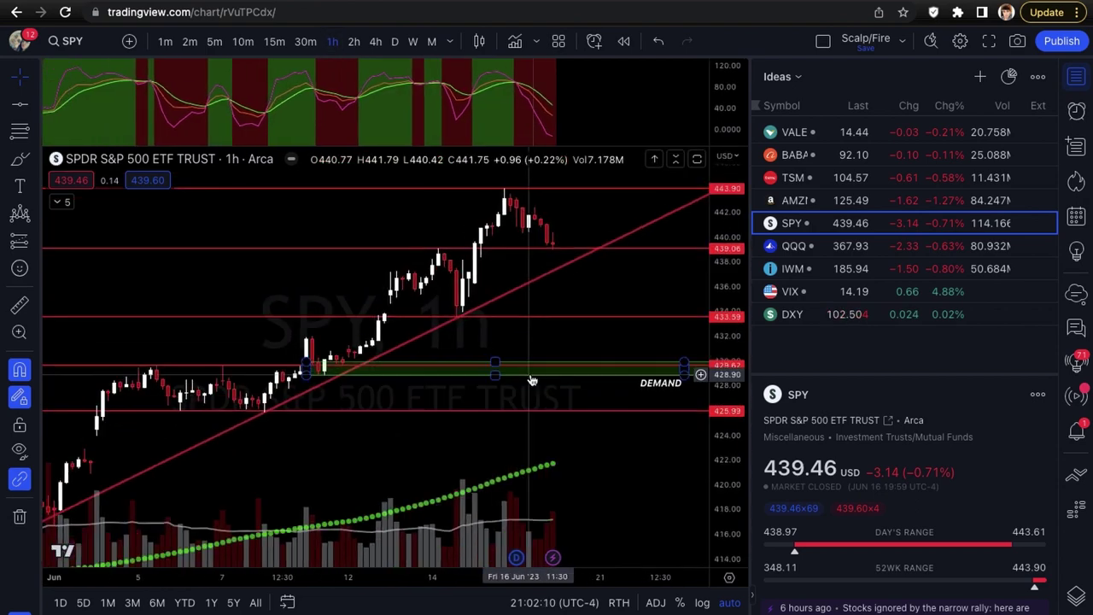
pyautogui.scroll(-1, 530, 374)
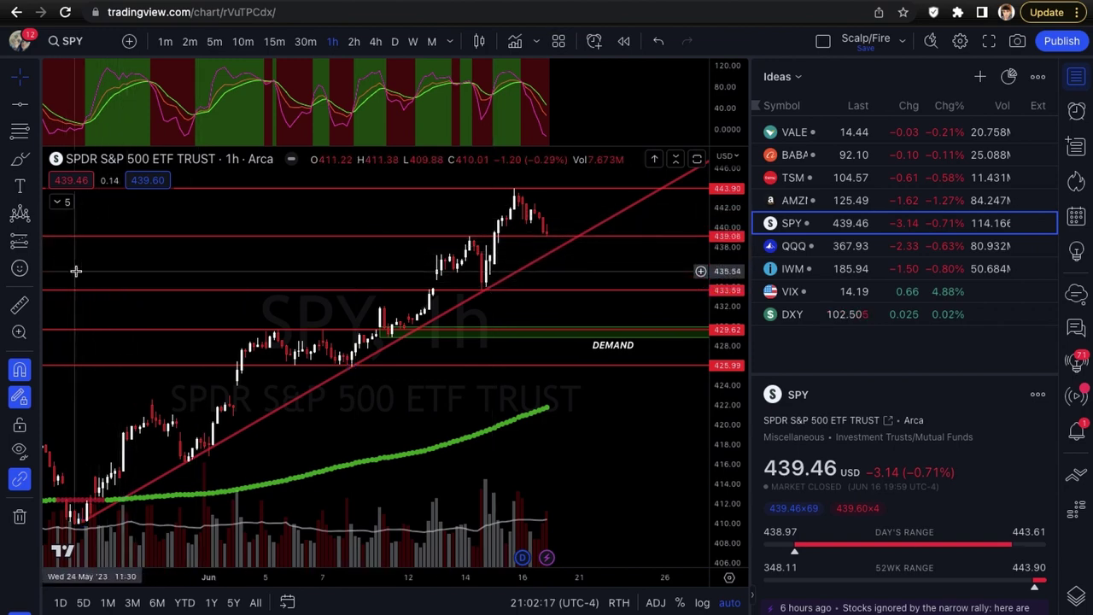
pyautogui.scroll(3, 212, 370)
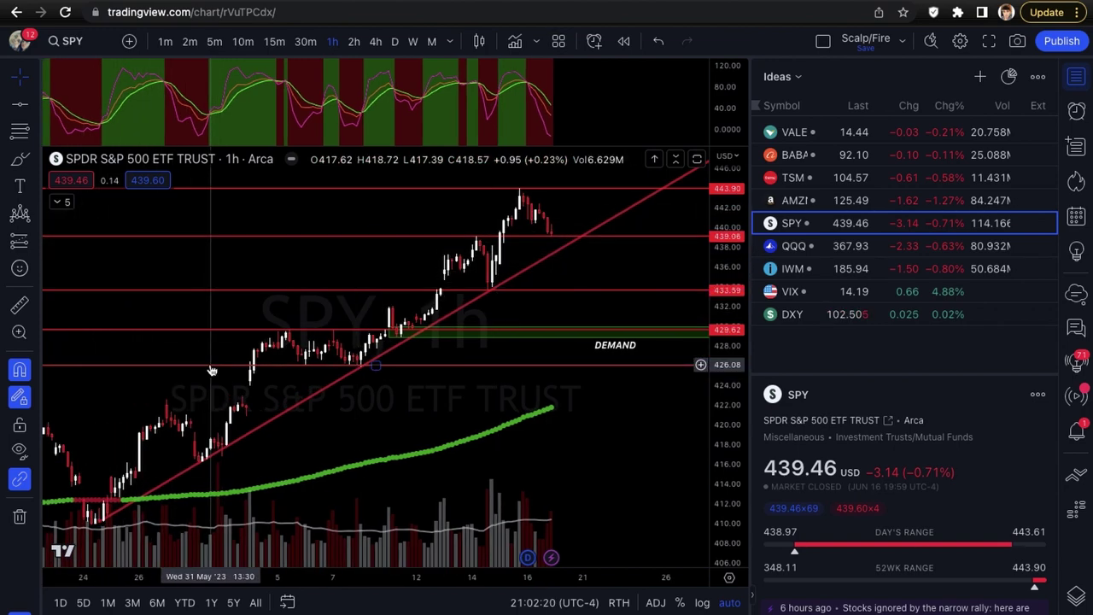
pyautogui.scroll(1, 404, 363)
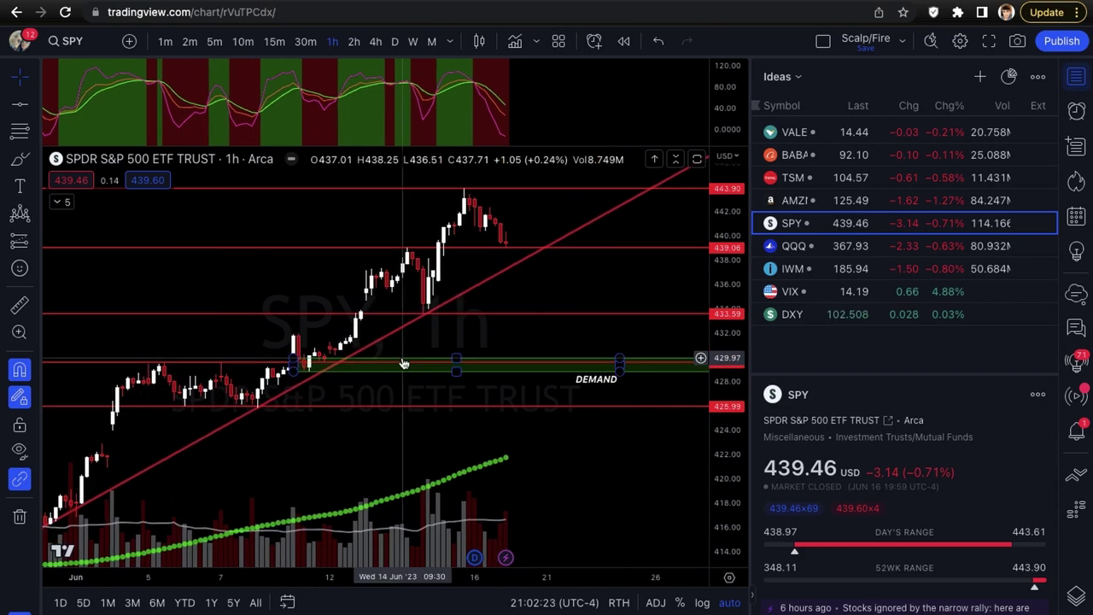
pyautogui.scroll(-3, 404, 364)
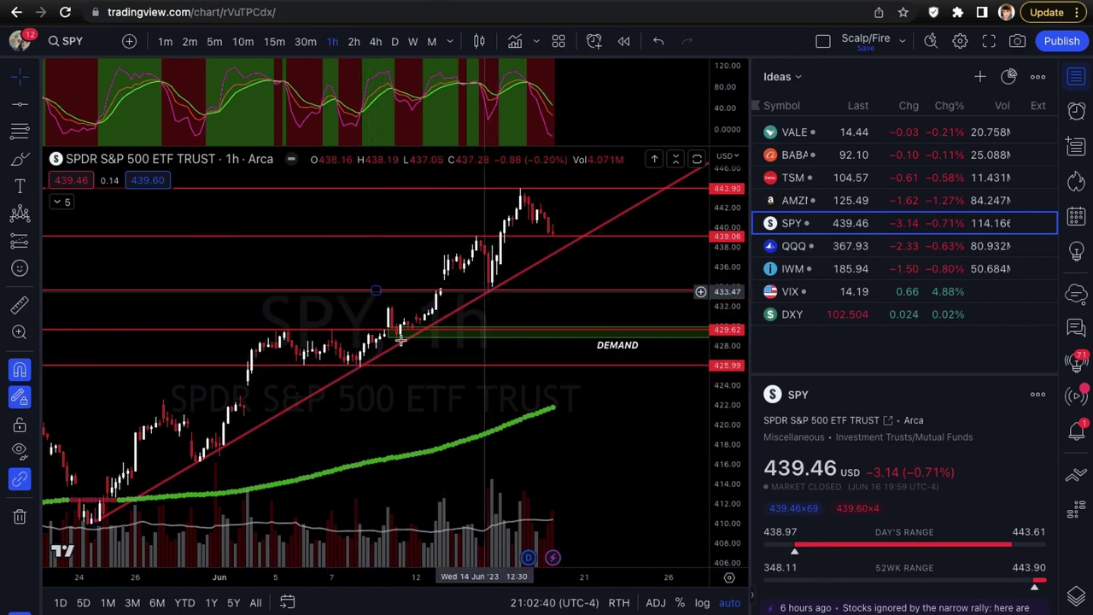
pyautogui.scroll(5, 244, 293)
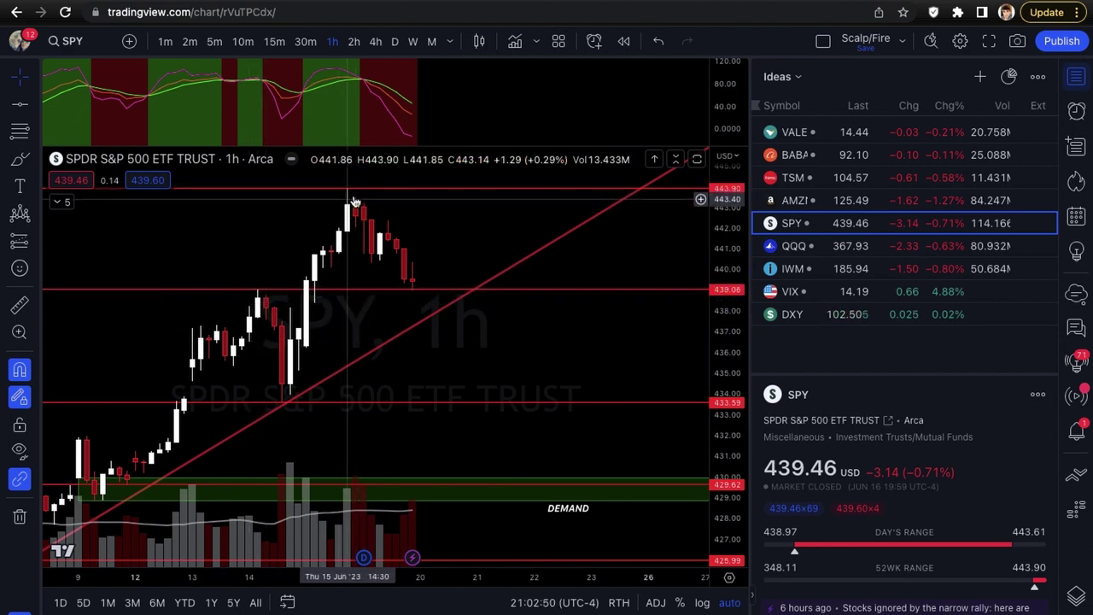
pyautogui.scroll(-2, 401, 256)
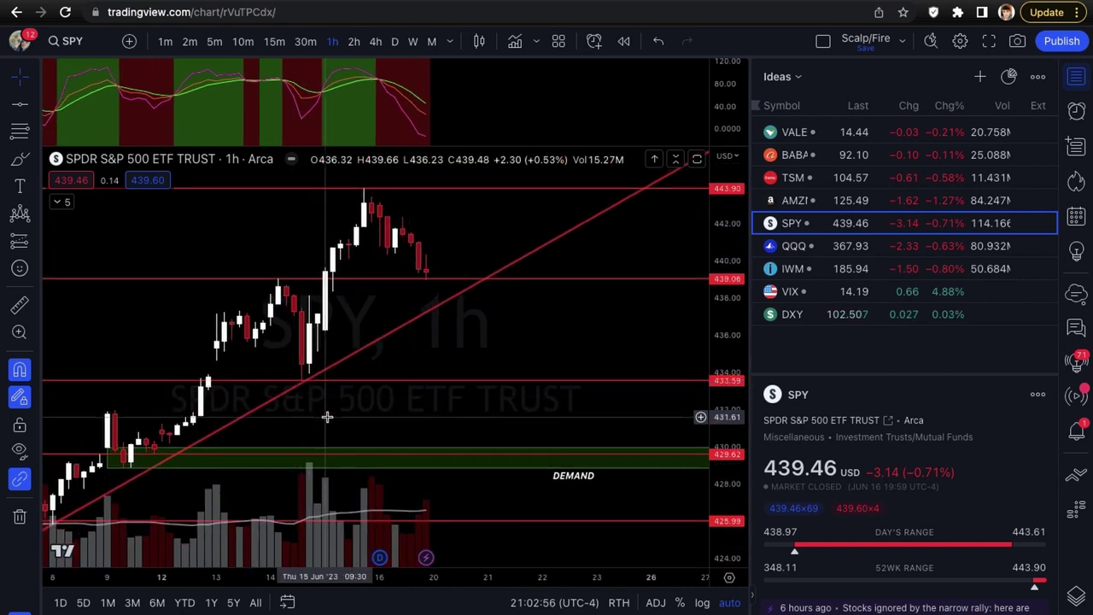
pyautogui.scroll(1, 393, 401)
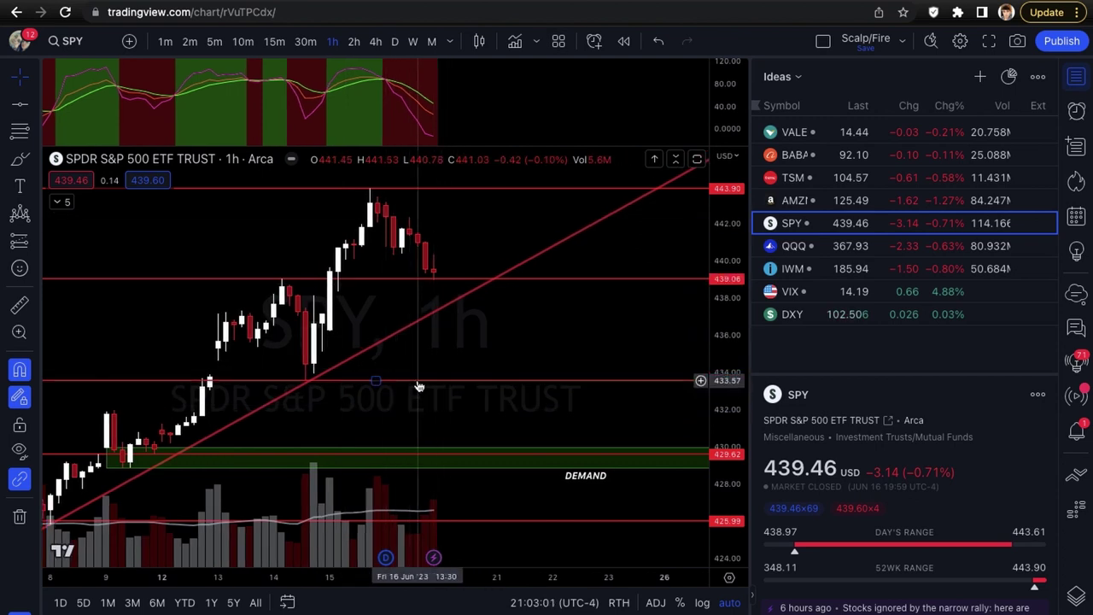
# Restyle the SPY 433.59 and 439.06 level lines in lime
pyautogui.rightClick(419, 382)
pyautogui.moveTo(535, 303)
pyautogui.click(651, 389)
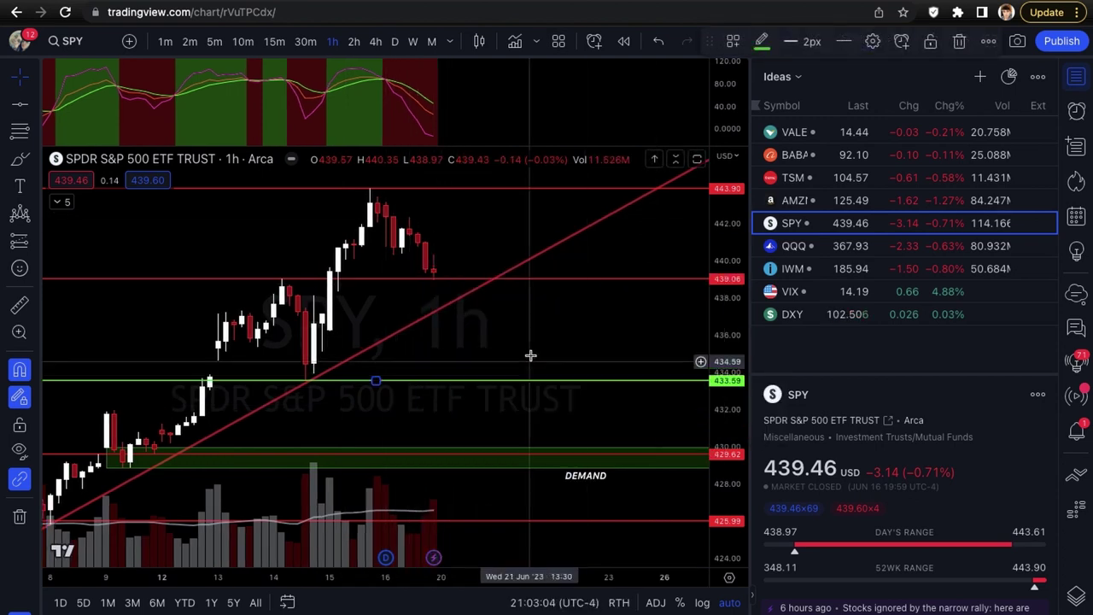
pyautogui.rightClick(393, 278)
pyautogui.moveTo(512, 302)
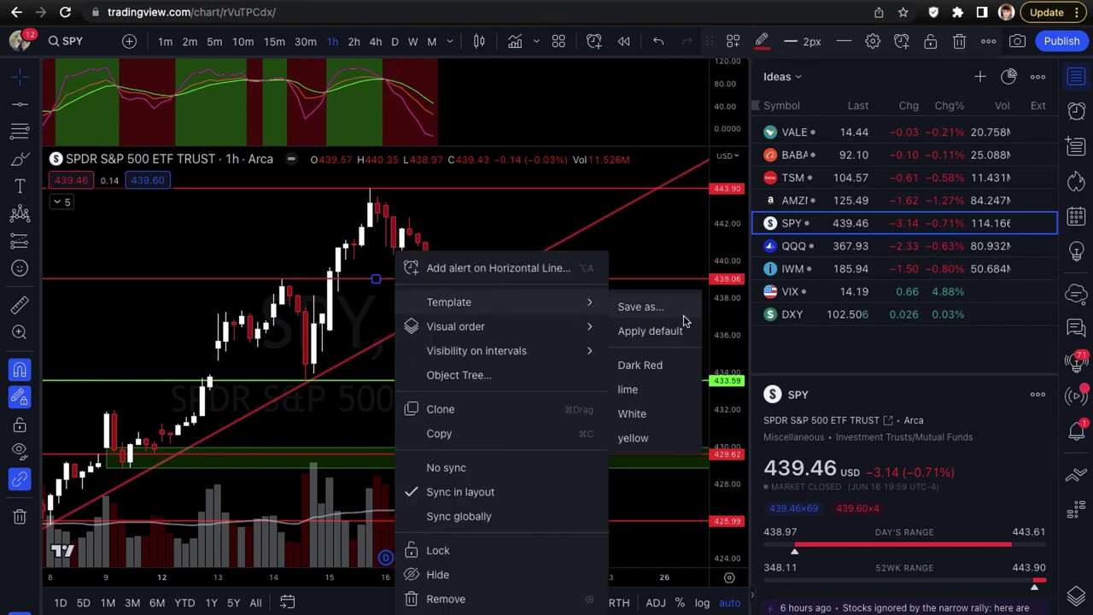
pyautogui.click(643, 393)
pyautogui.click(526, 298)
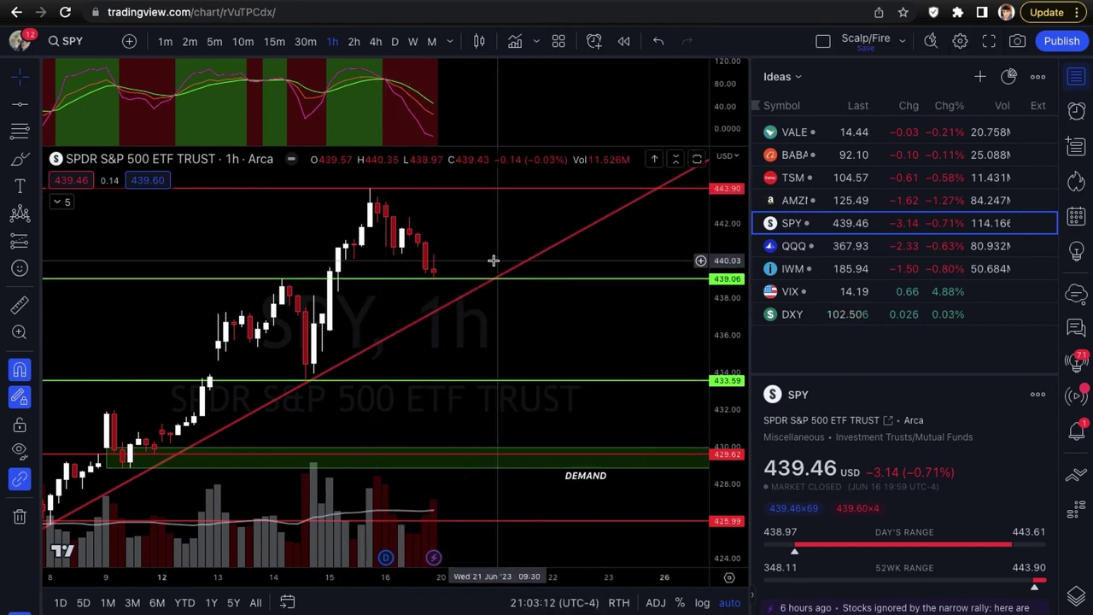
pyautogui.scroll(-1, 683, 301)
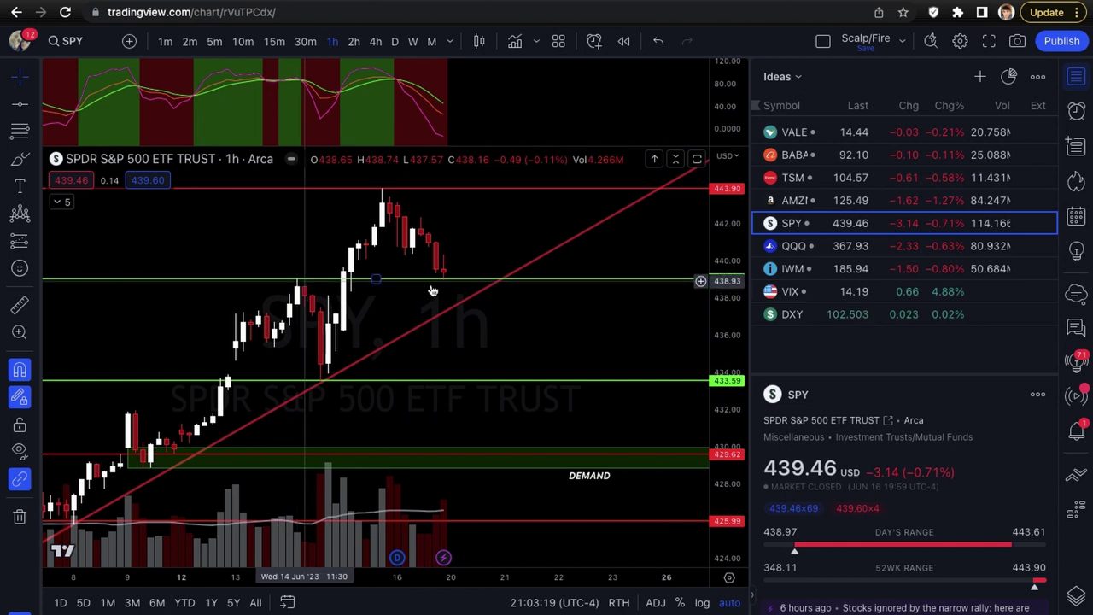
# Sketch a short freehand stroke rising up-right from the latest candle, then zoom out
pyautogui.hotkey('alt', 'shift', 'r')
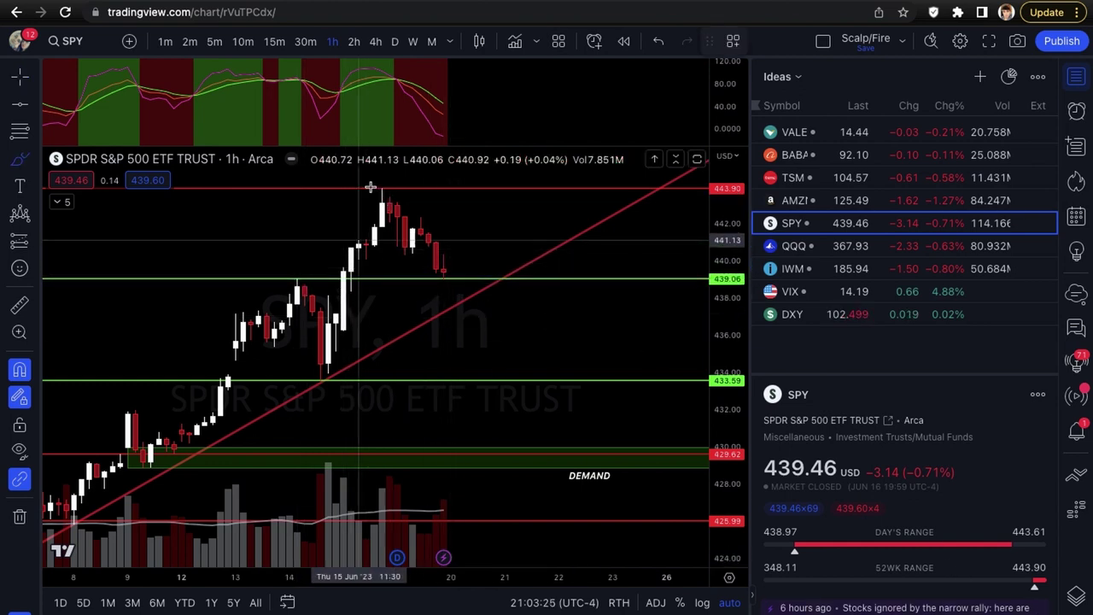
pyautogui.moveTo(451, 272); pyautogui.dragTo(468, 245)
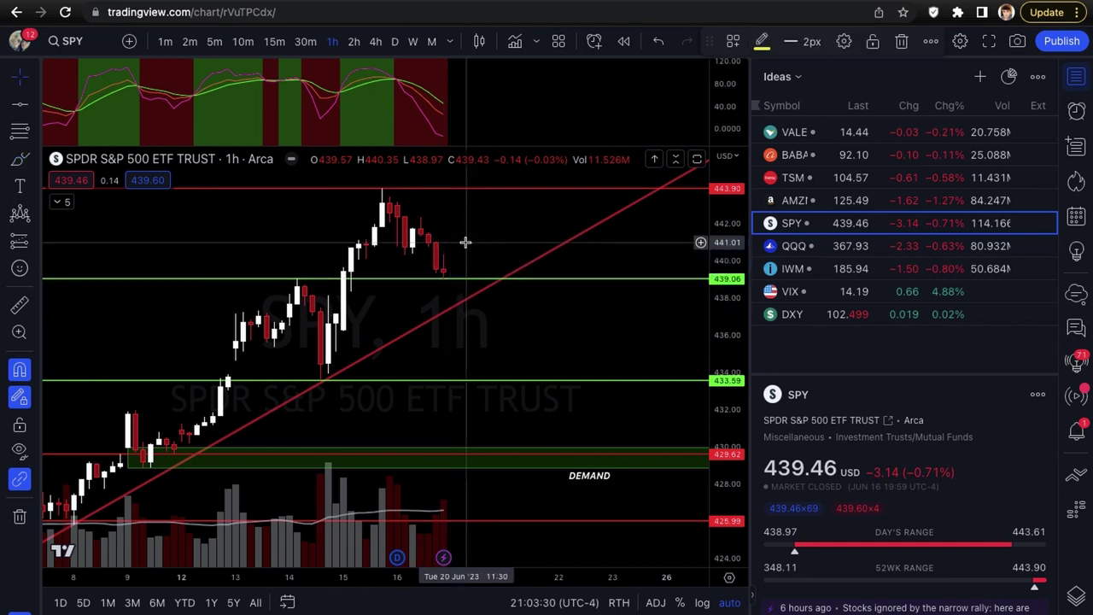
pyautogui.click(465, 243)
pyautogui.moveTo(465, 278); pyautogui.dragTo(464, 273)
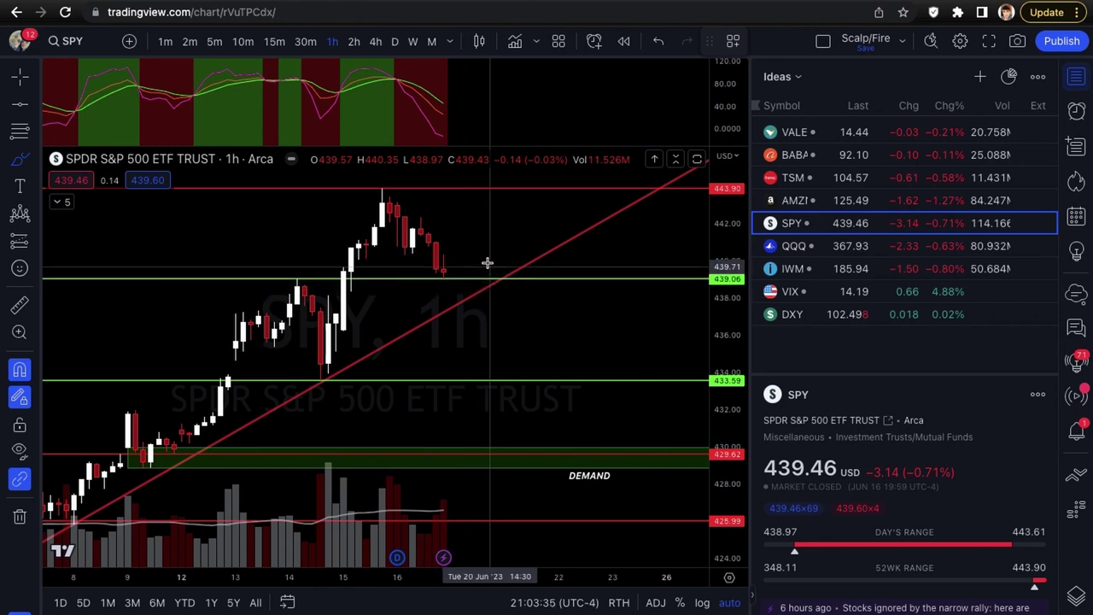
pyautogui.scroll(-1, 487, 263)
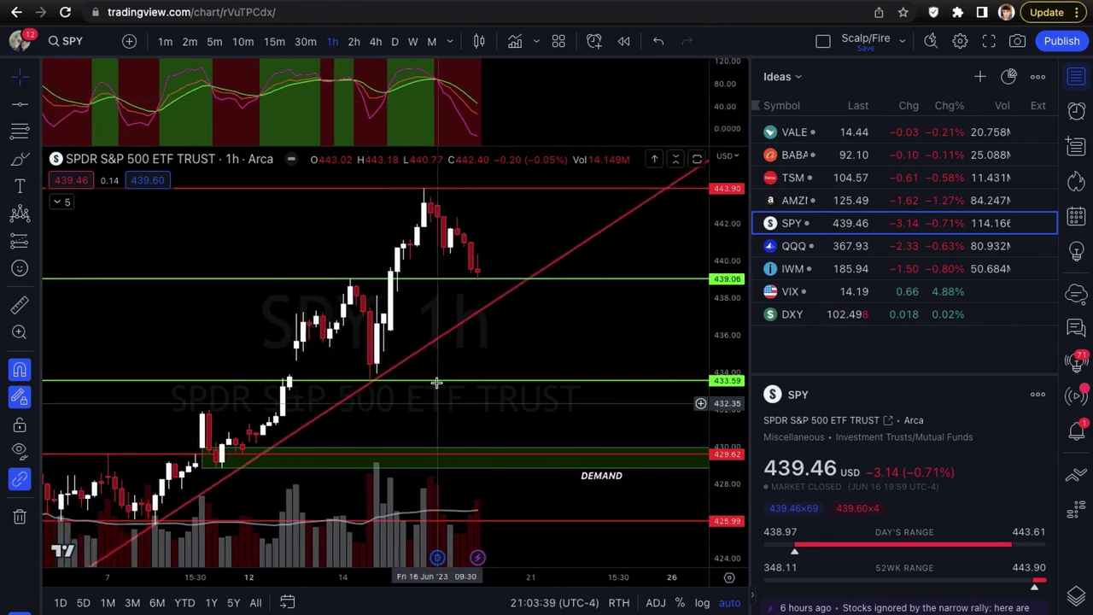
pyautogui.scroll(-1, 436, 383)
# Add a crossing alert named 'breakdown' on the red SPY trend line
pyautogui.rightClick(442, 345)
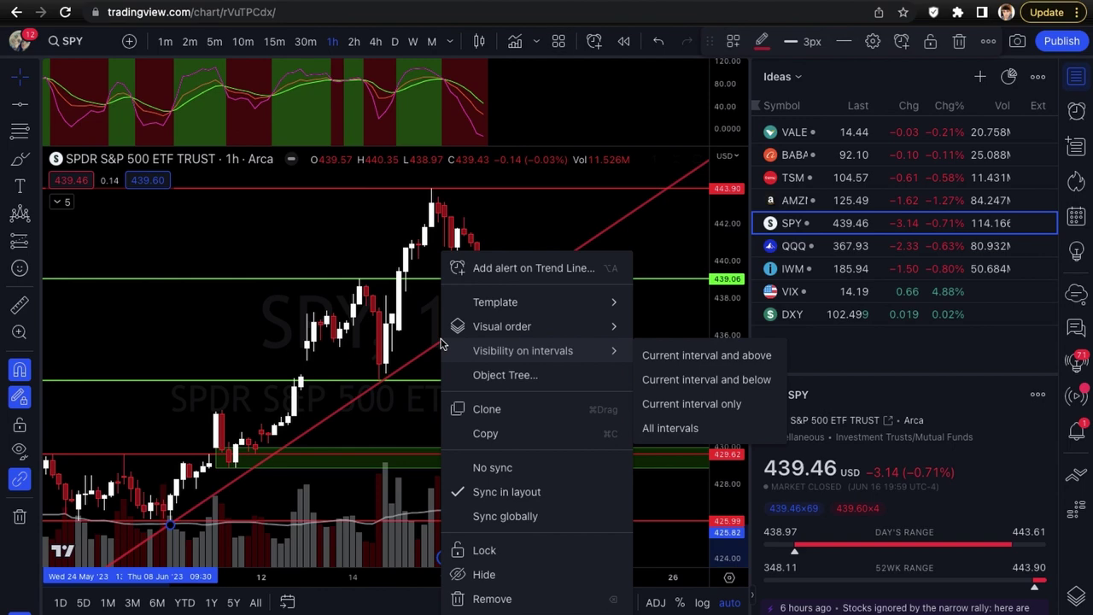
pyautogui.click(515, 268)
pyautogui.click(581, 417)
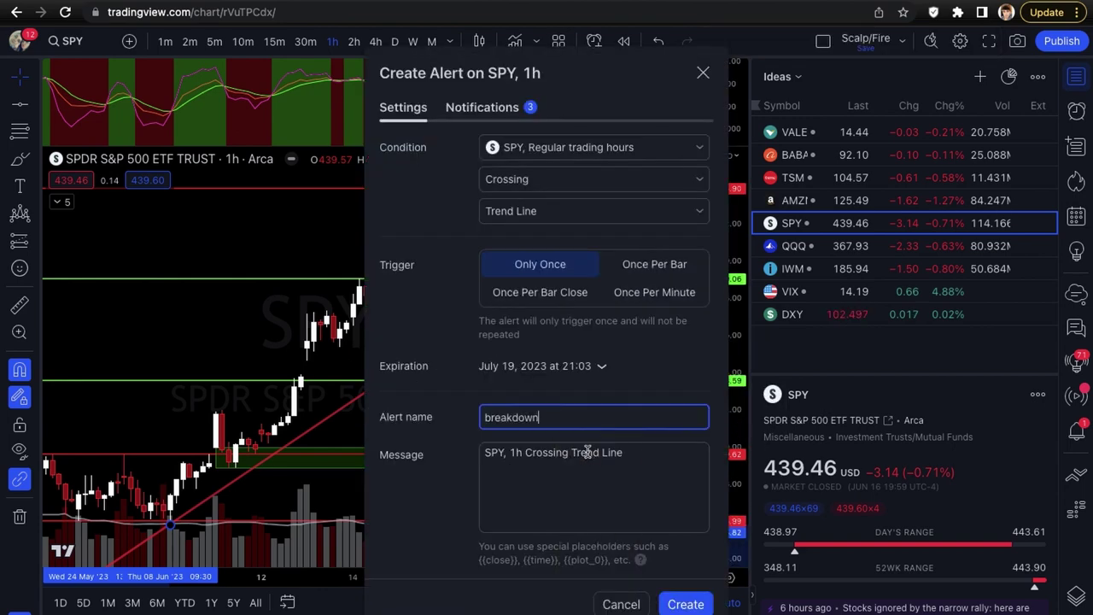
pyautogui.click(685, 604)
pyautogui.scroll(-2, 537, 475)
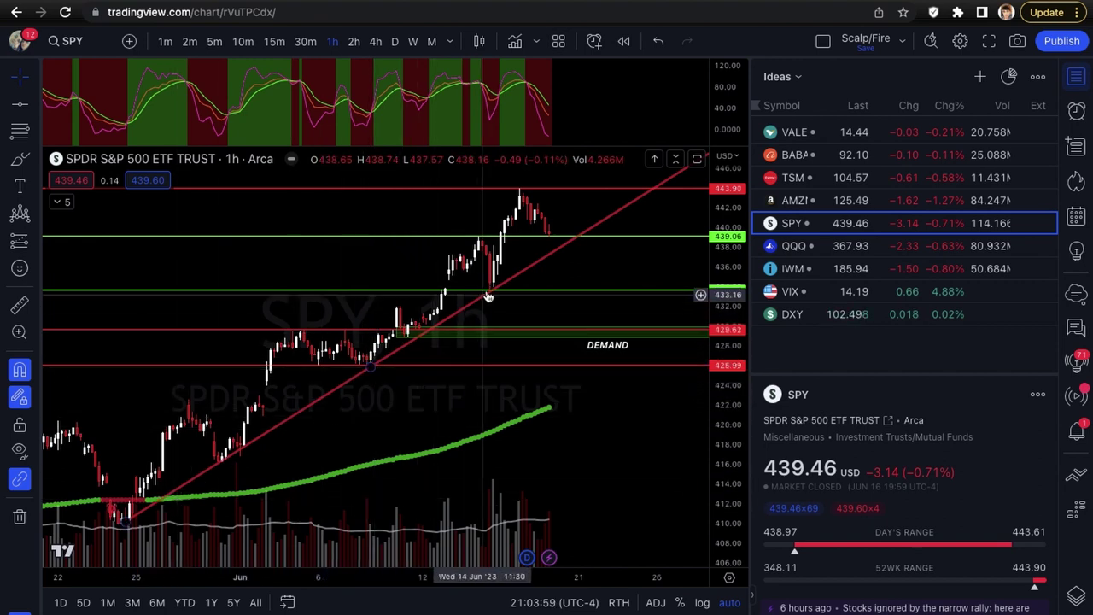
pyautogui.scroll(3, 395, 419)
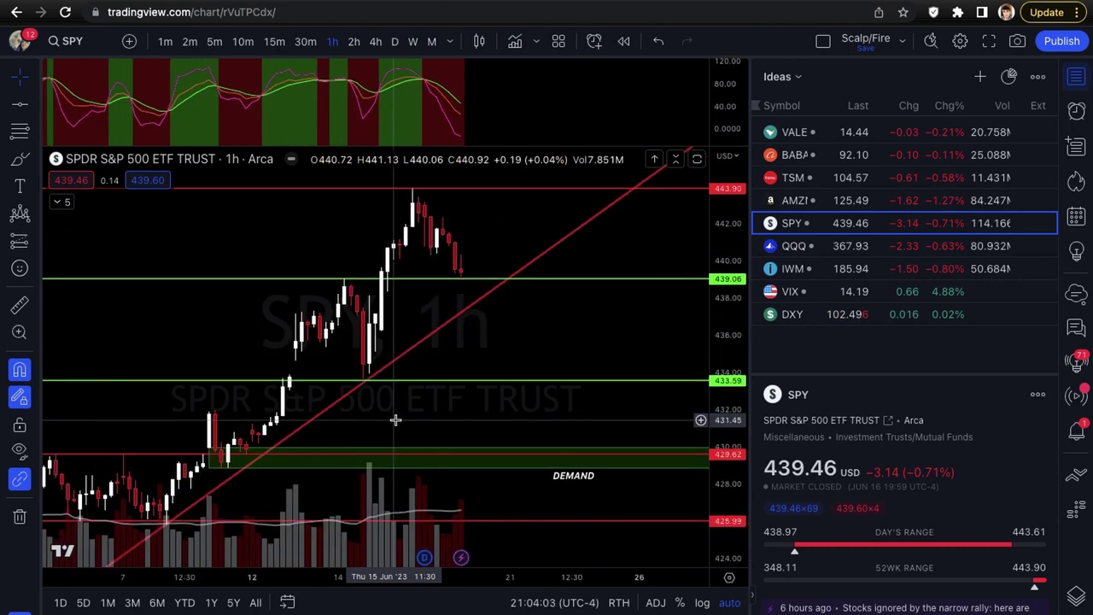
pyautogui.scroll(3, 456, 432)
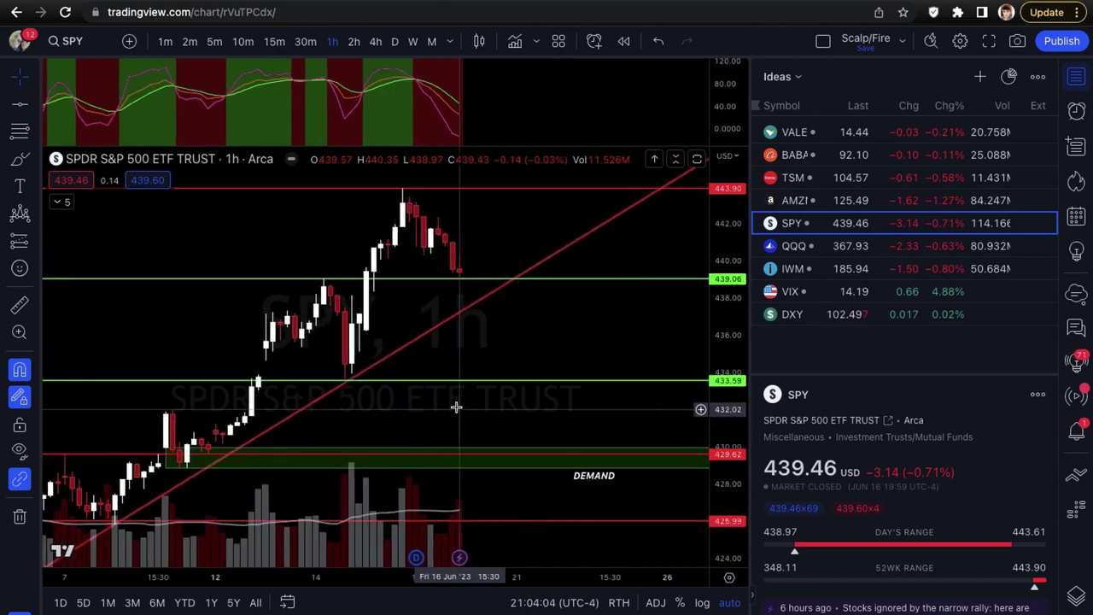
pyautogui.scroll(2, 485, 319)
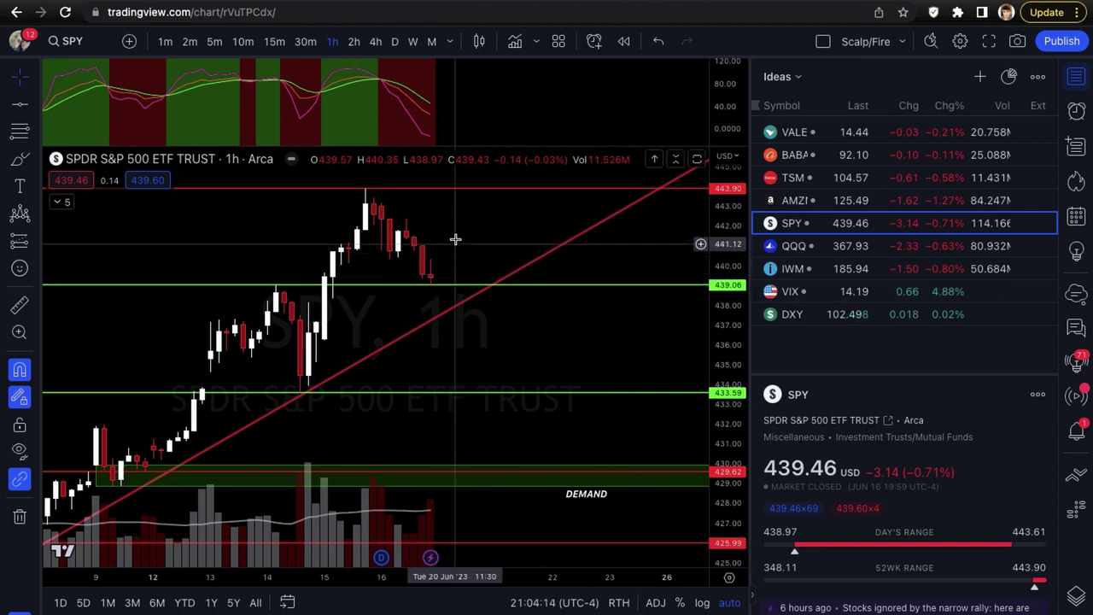
pyautogui.scroll(-1, 454, 230)
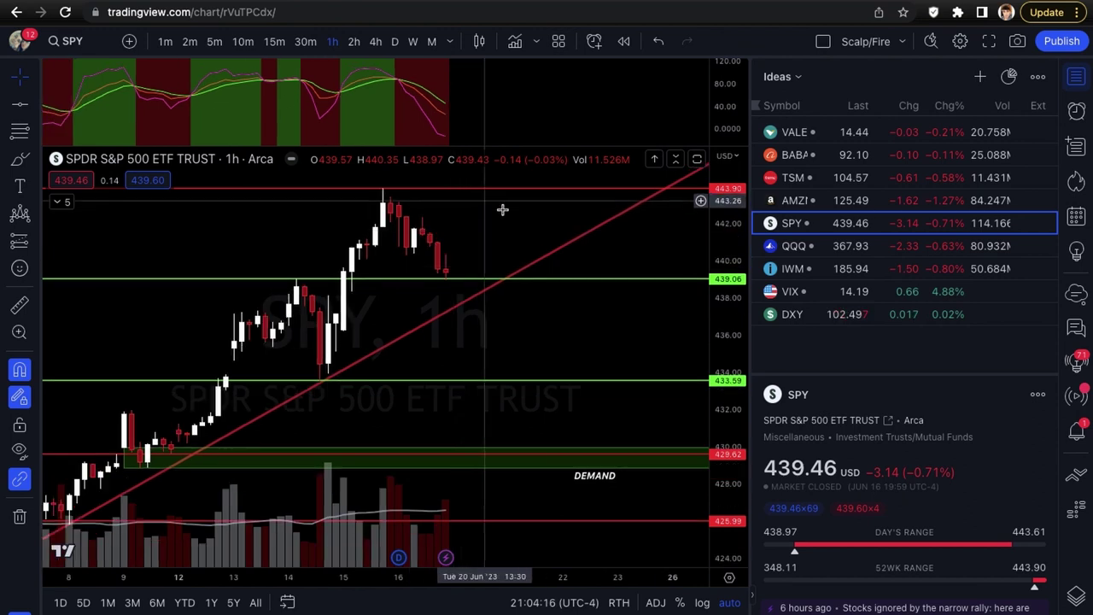
pyautogui.hscroll(-2, 561, 320)
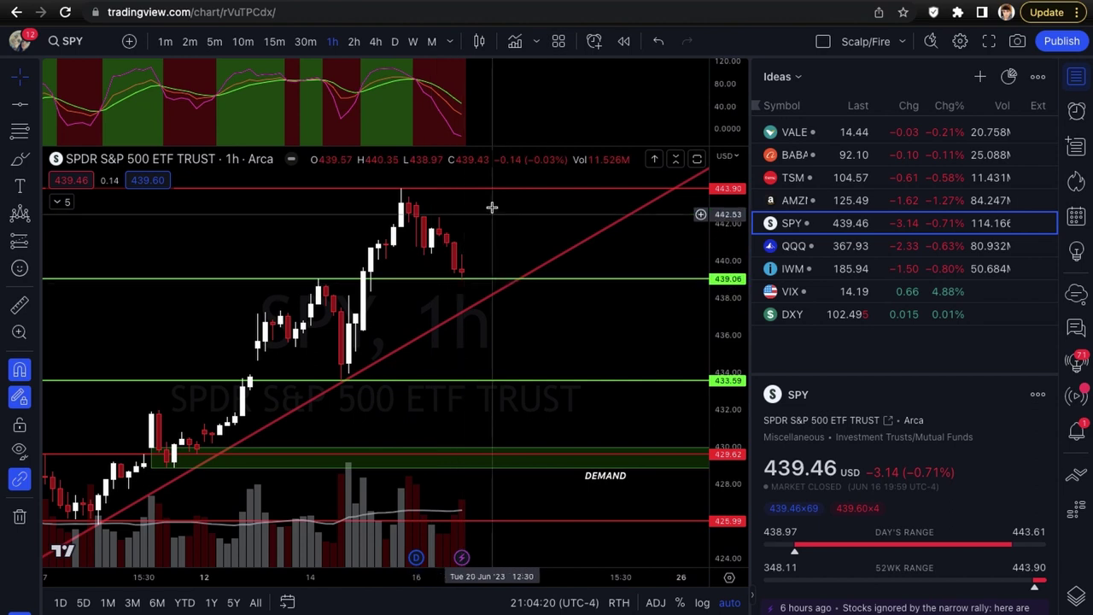
pyautogui.scroll(1, 666, 281)
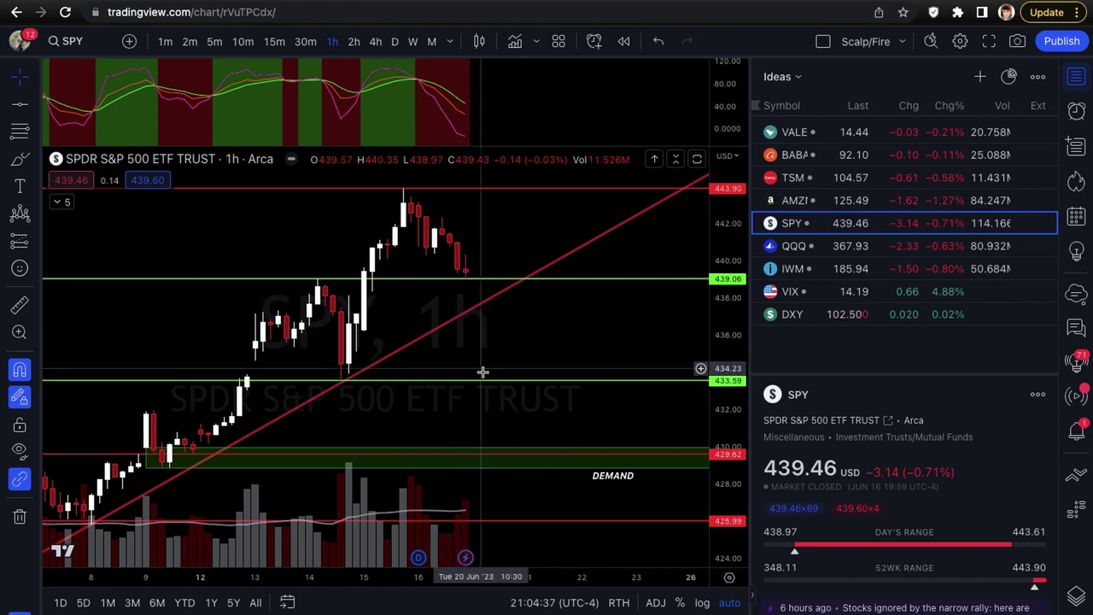
pyautogui.scroll(-1, 491, 374)
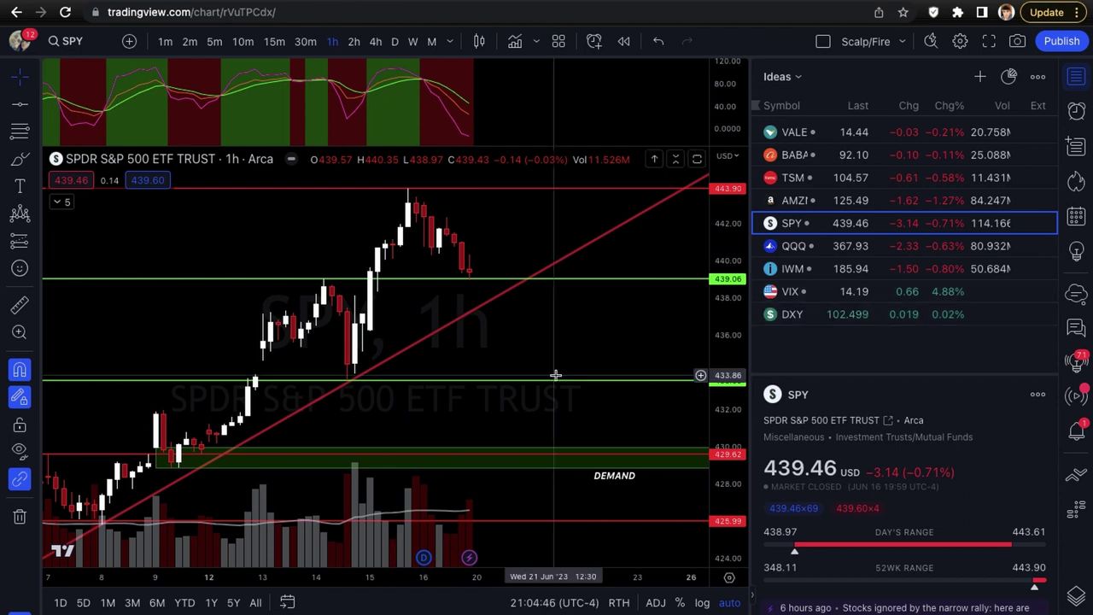
pyautogui.scroll(-1, 555, 375)
pyautogui.scroll(-1, 555, 376)
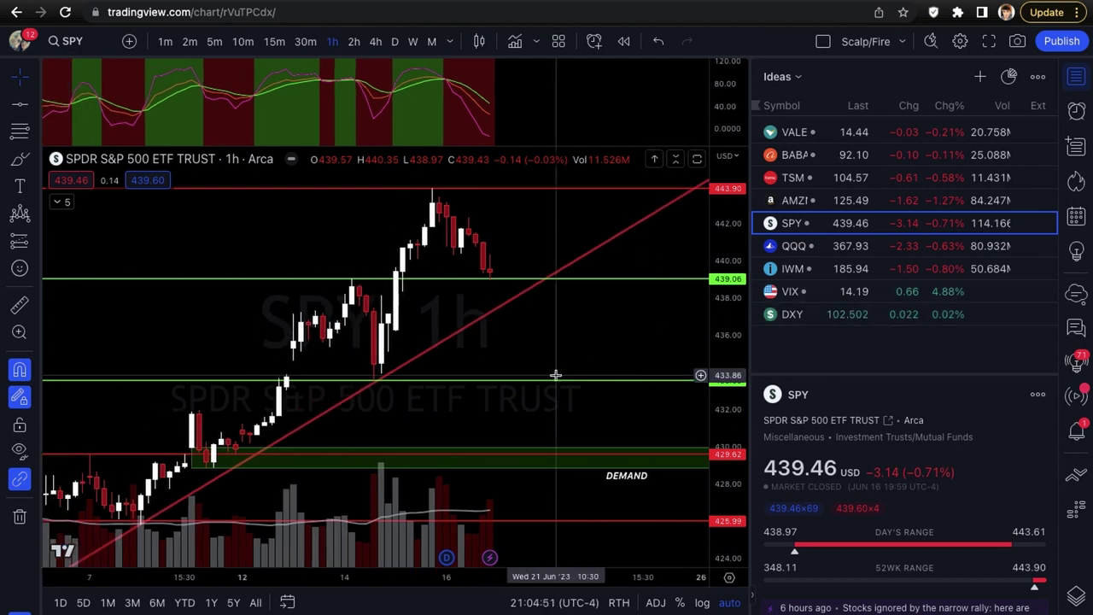
pyautogui.scroll(1, 555, 375)
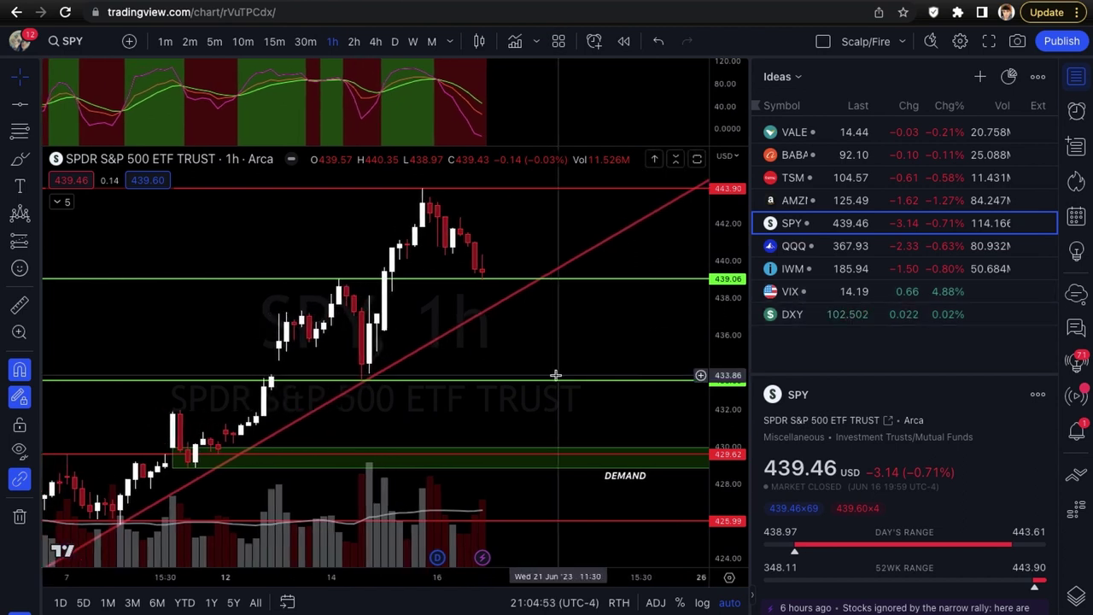
pyautogui.scroll(-2, 555, 375)
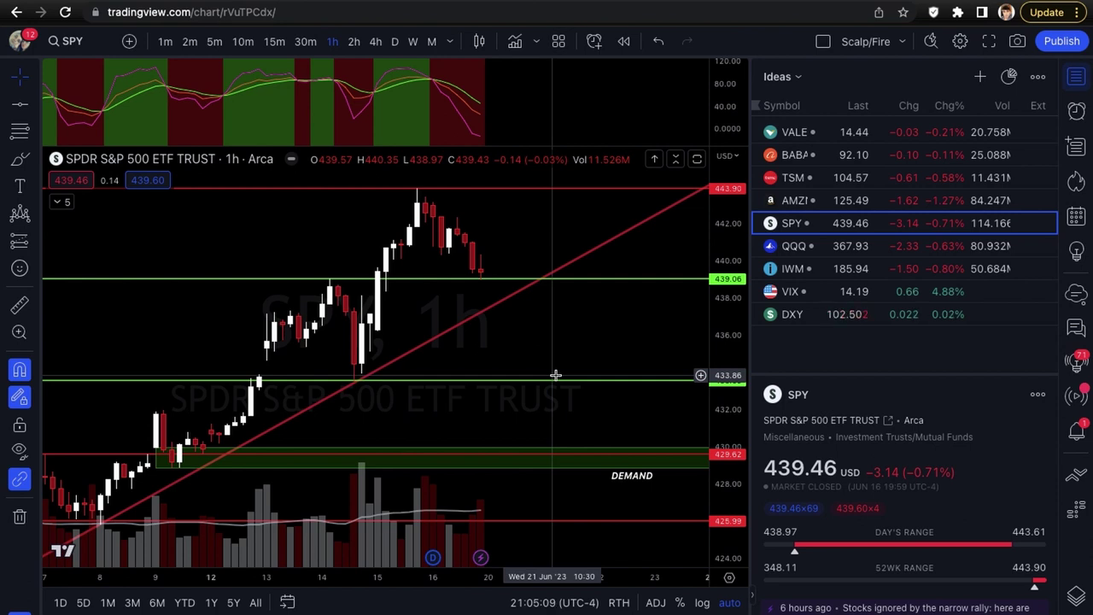
# Nudge the green SPY support line from 433.86 down to 433.59
pyautogui.moveTo(555, 375); pyautogui.dragTo(556, 378)
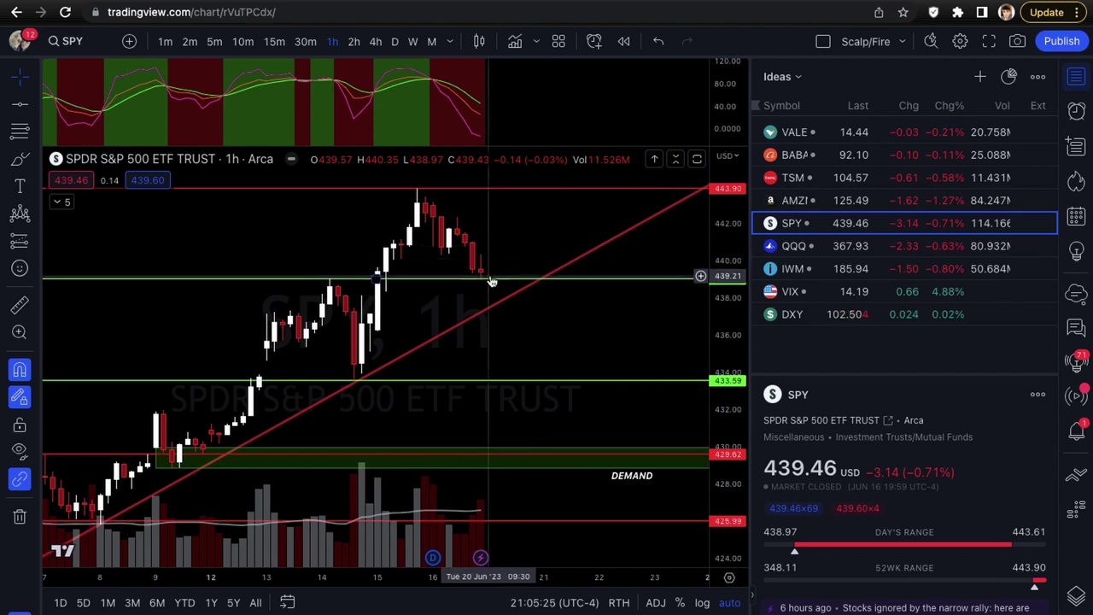
pyautogui.scroll(-1, 342, 270)
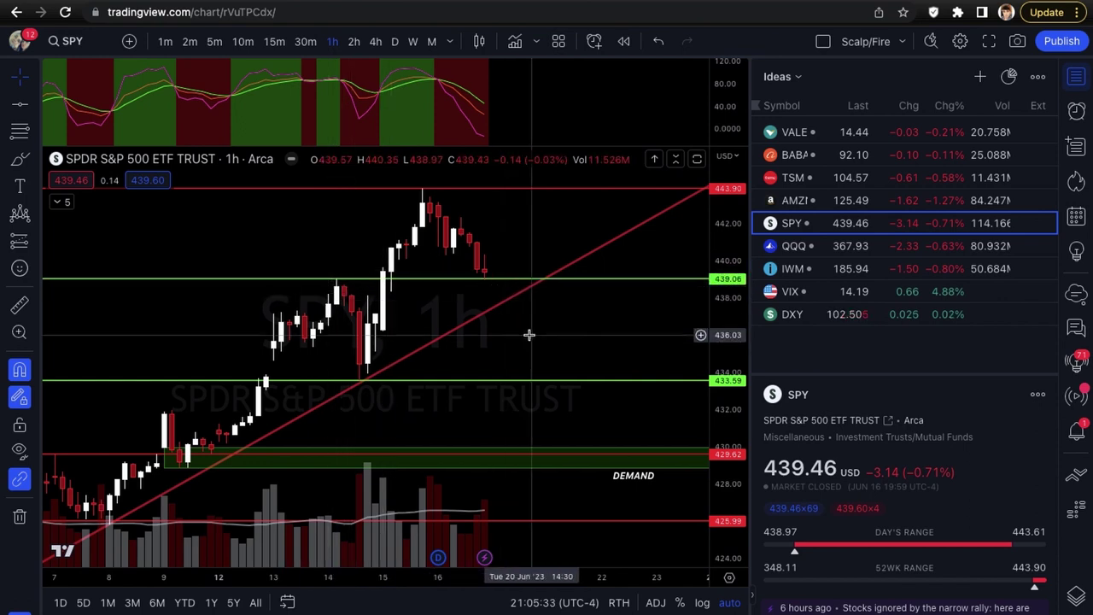
pyautogui.scroll(2, 530, 335)
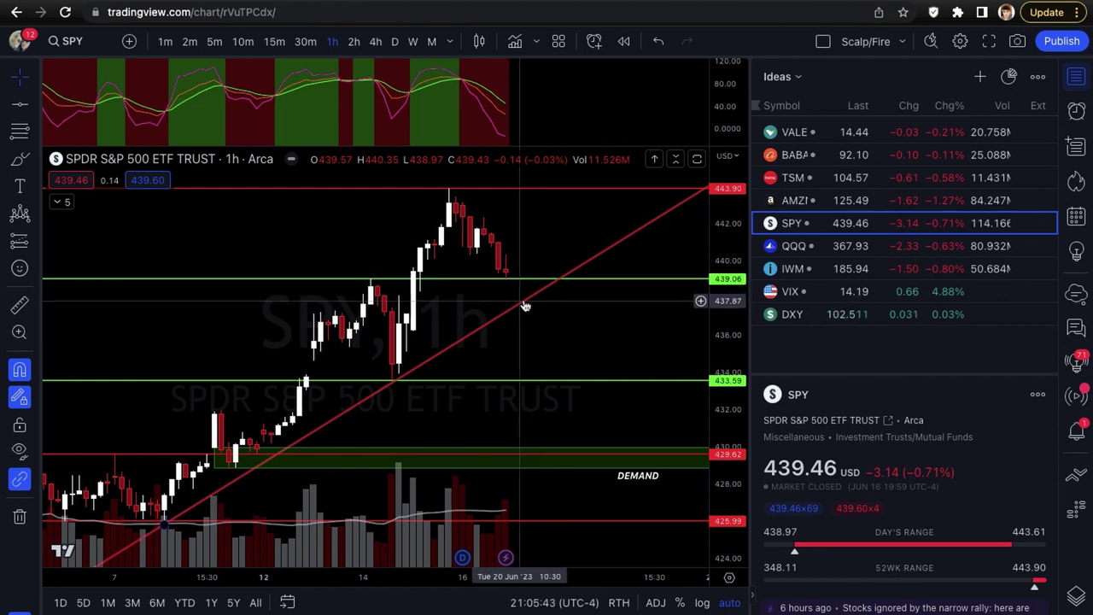
pyautogui.scroll(-2, 524, 326)
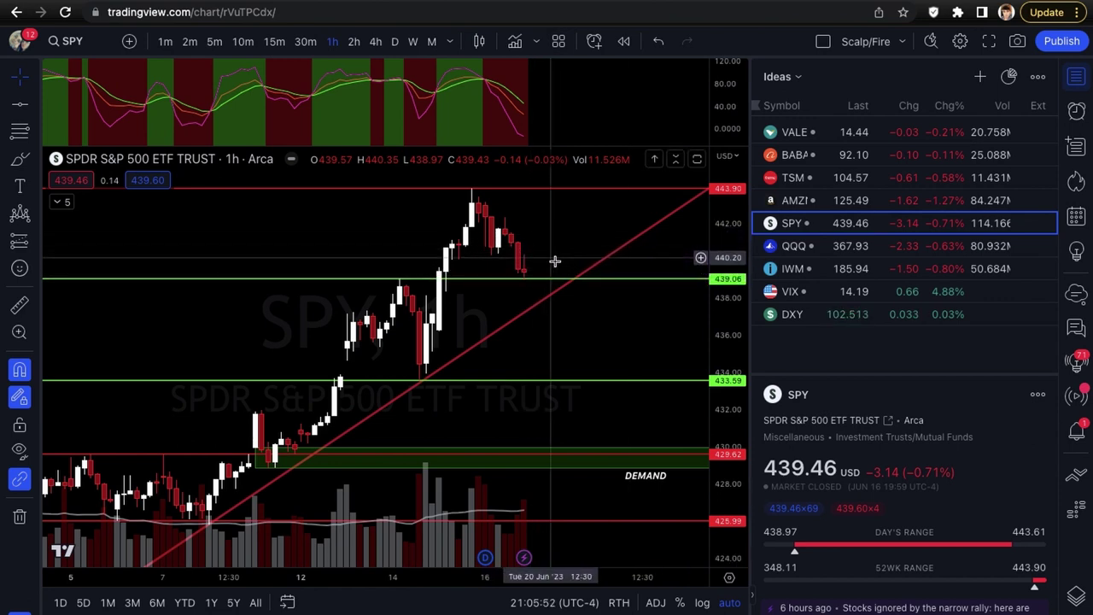
pyautogui.scroll(3, 555, 261)
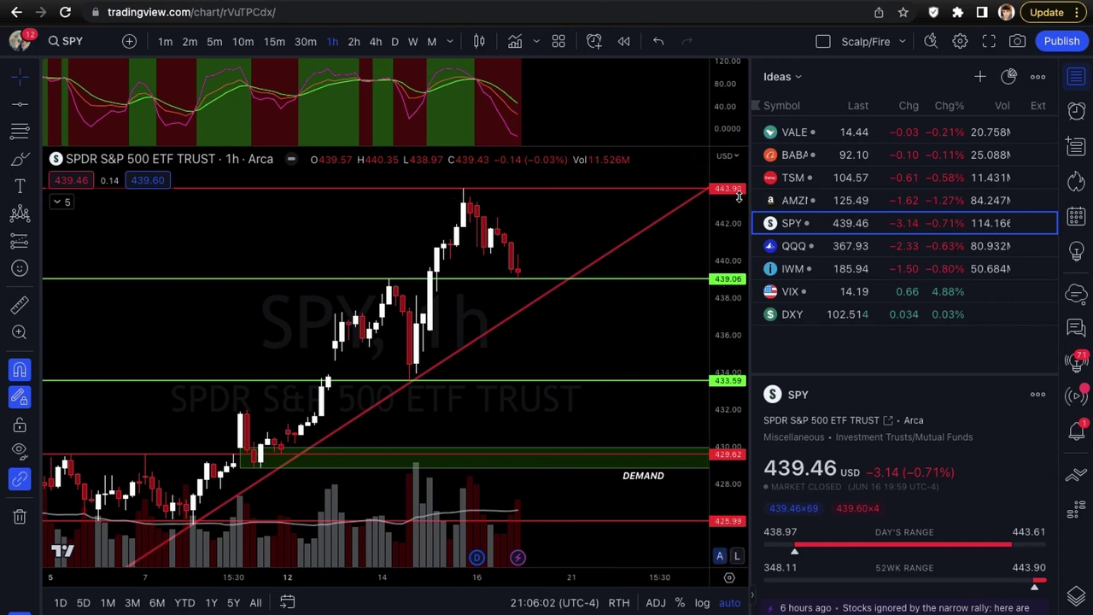
# Switch to QQQ and draw a trend line from the early June low to the June 14 low
pyautogui.press('Down')
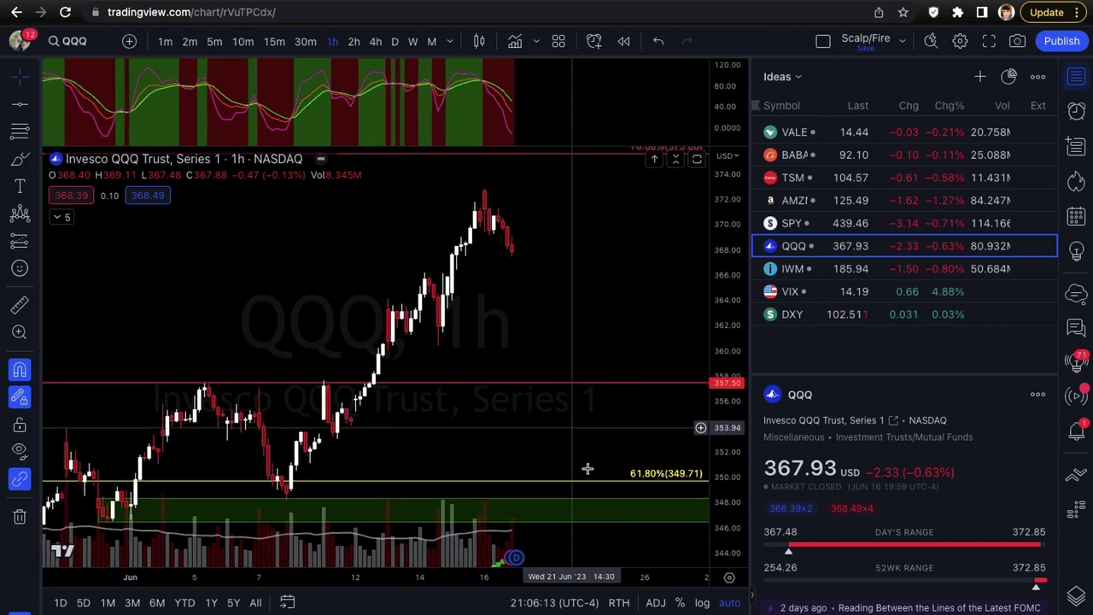
pyautogui.hotkey('alt', 't')
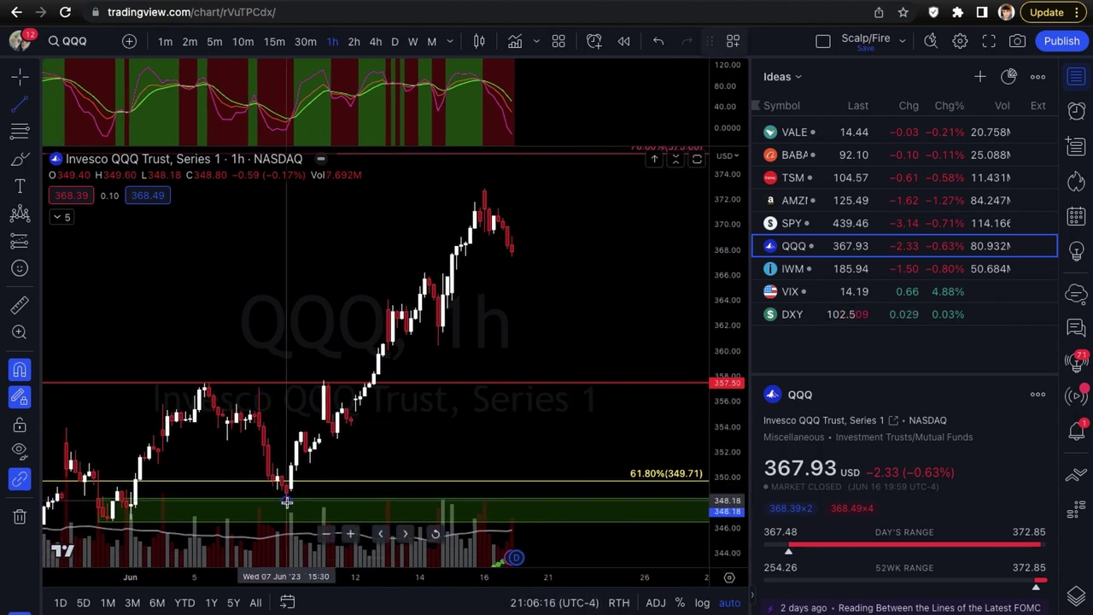
pyautogui.click(287, 502)
pyautogui.click(437, 358)
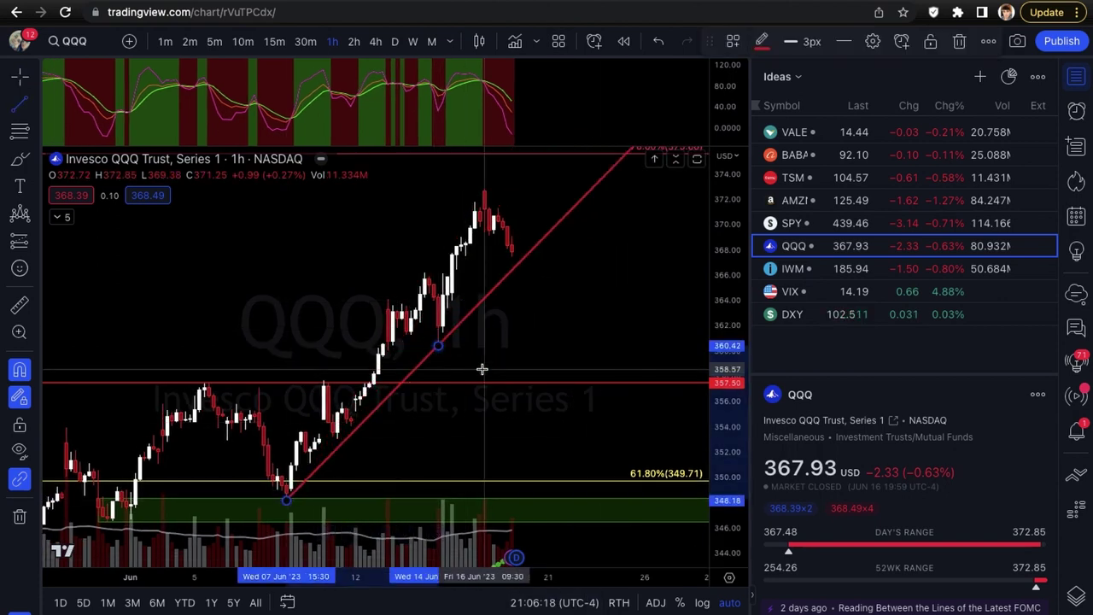
pyautogui.hscroll(5, 481, 368)
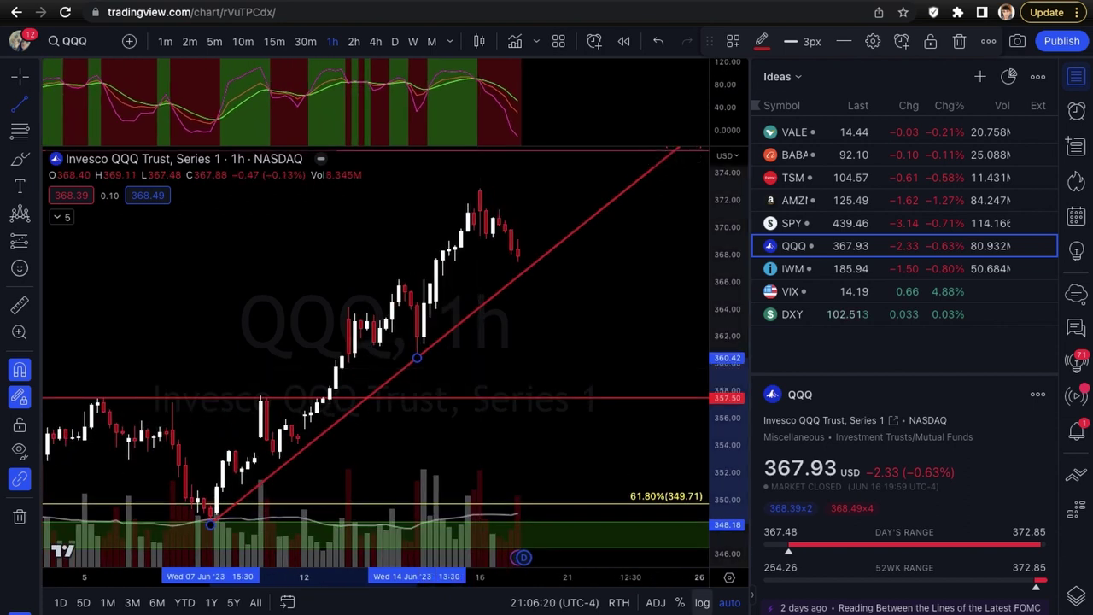
pyautogui.click(459, 317)
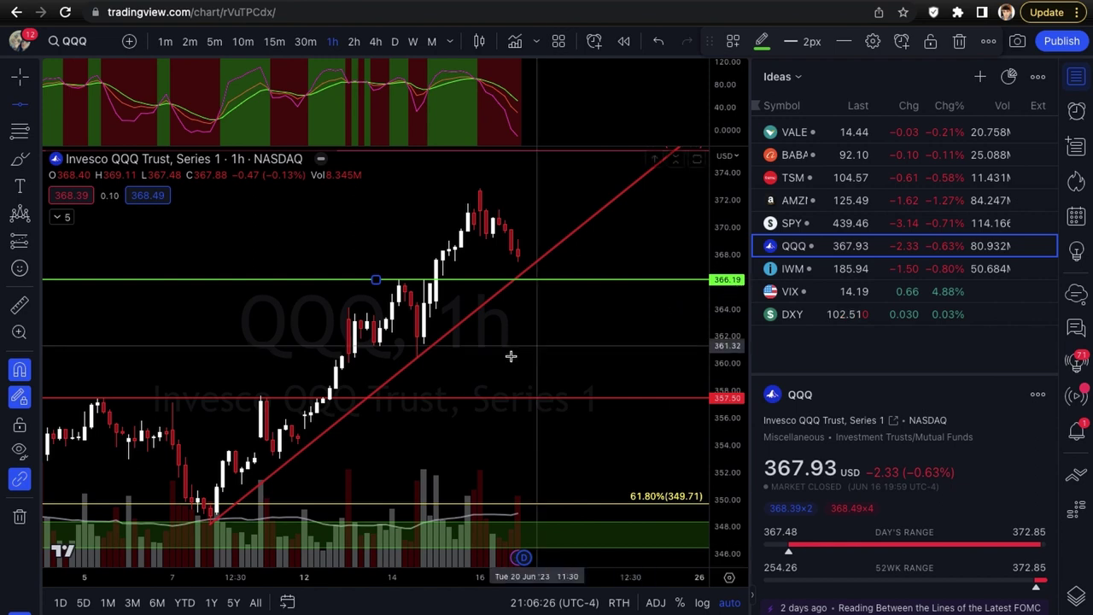
# Add horizontal levels at 360.42 and 372.85, making the 372.85 line dark red
pyautogui.click(423, 357)
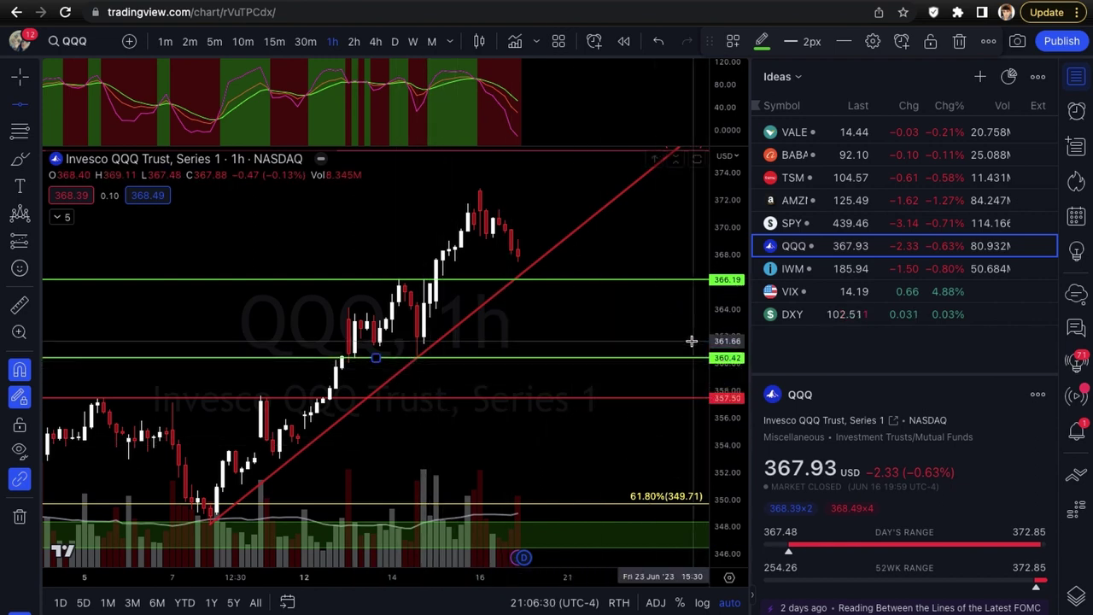
pyautogui.click(458, 188)
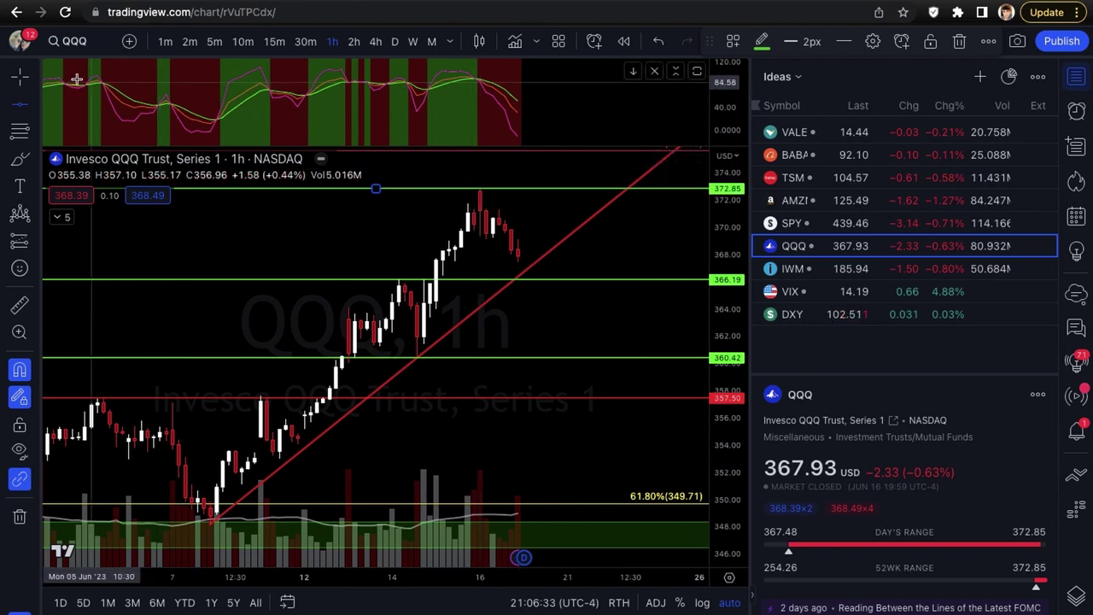
pyautogui.rightClick(518, 189)
pyautogui.moveTo(628, 245)
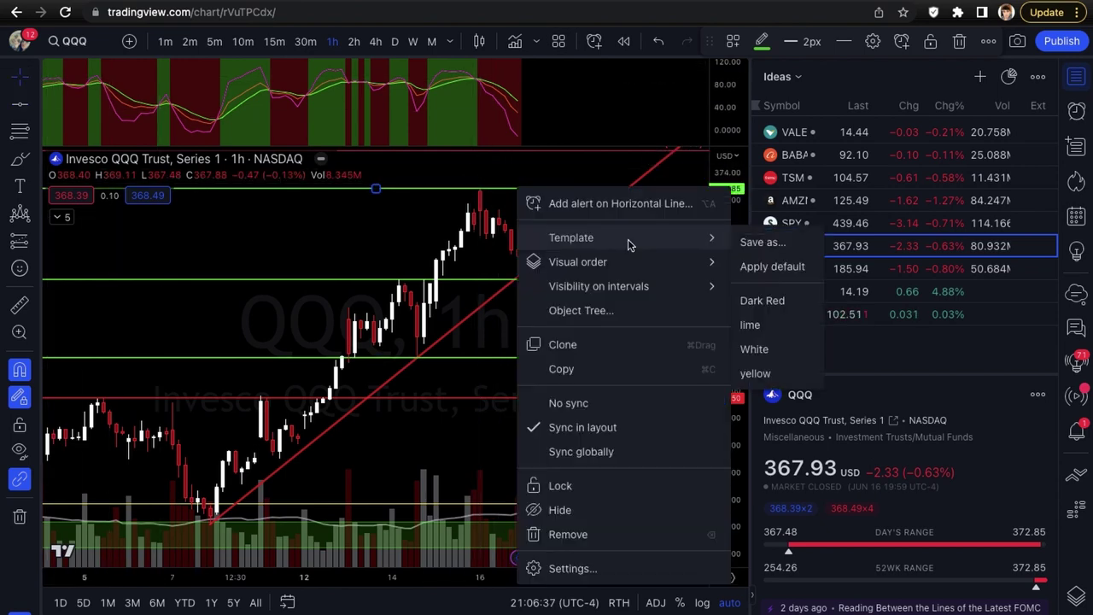
pyautogui.click(758, 300)
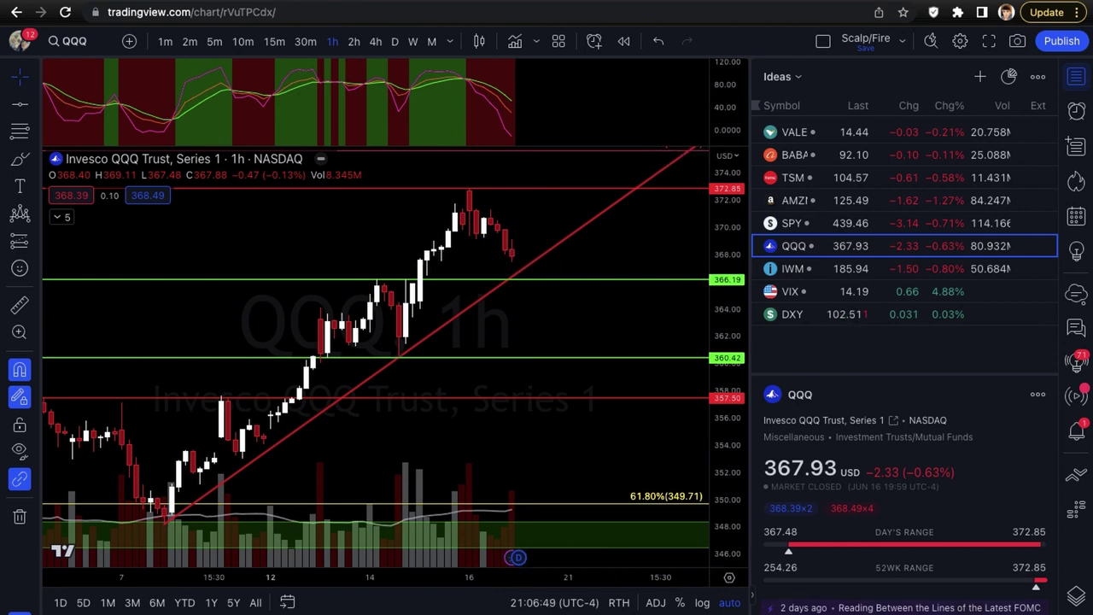
# Draw a yellow curved arrow up-right from the last QQQ candle
pyautogui.click(526, 260)
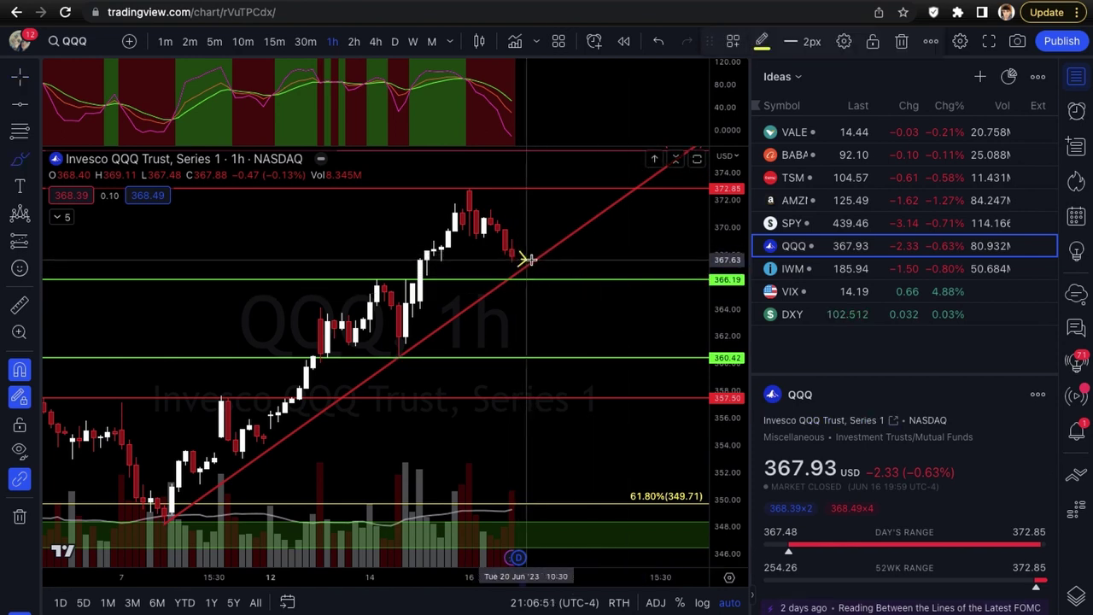
pyautogui.moveTo(526, 259); pyautogui.dragTo(539, 237)
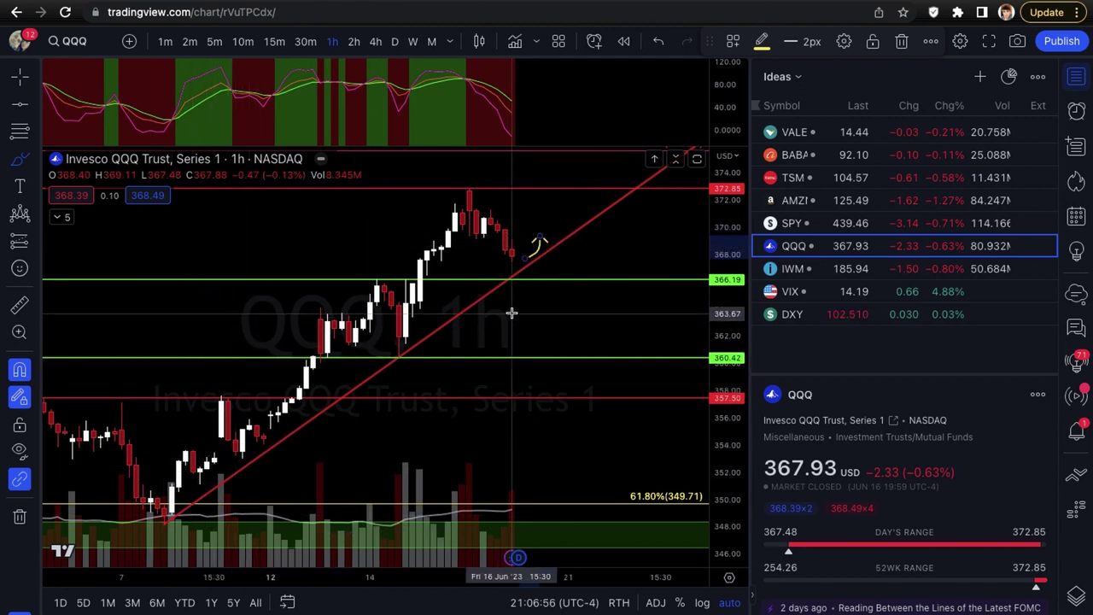
pyautogui.press('Escape')
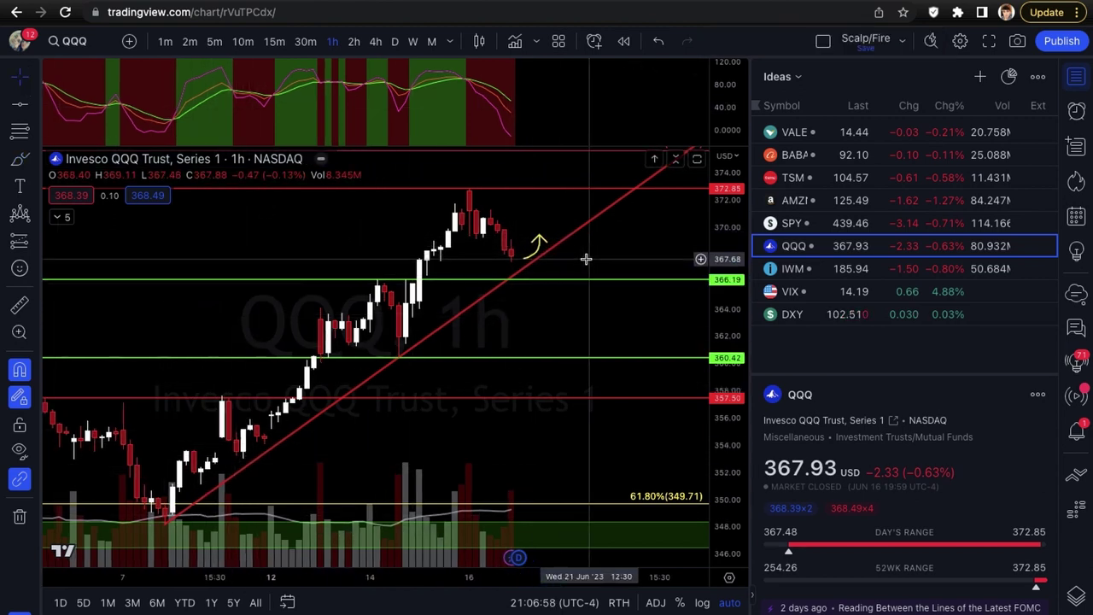
pyautogui.scroll(-4, 585, 259)
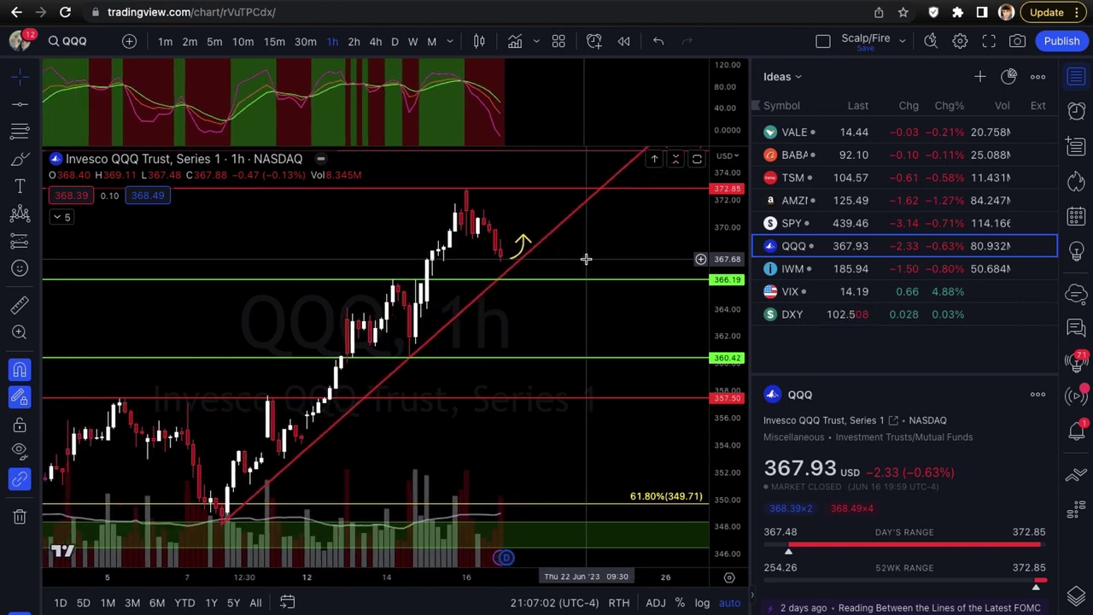
pyautogui.scroll(-3, 586, 259)
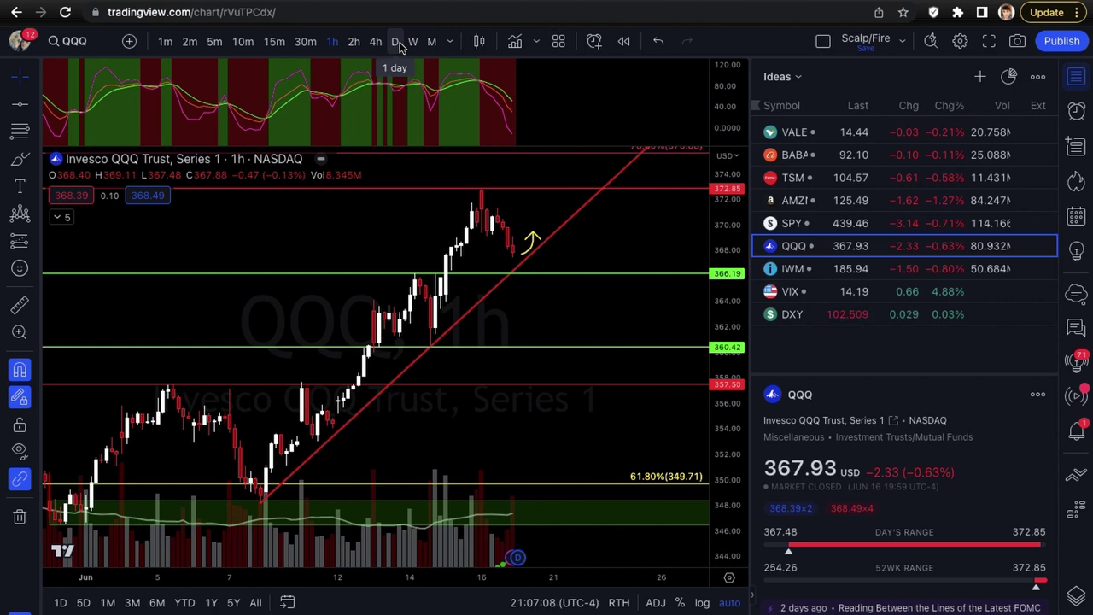
# Review the trend line, then delete the yellow arrow drawing
pyautogui.scroll(3, 526, 335)
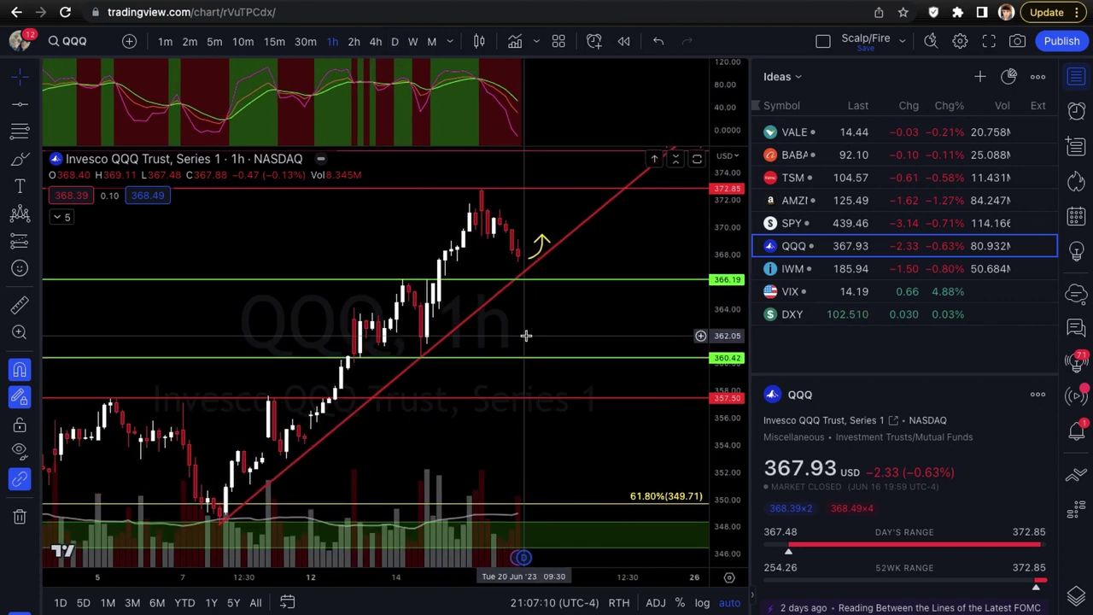
pyautogui.scroll(2, 526, 335)
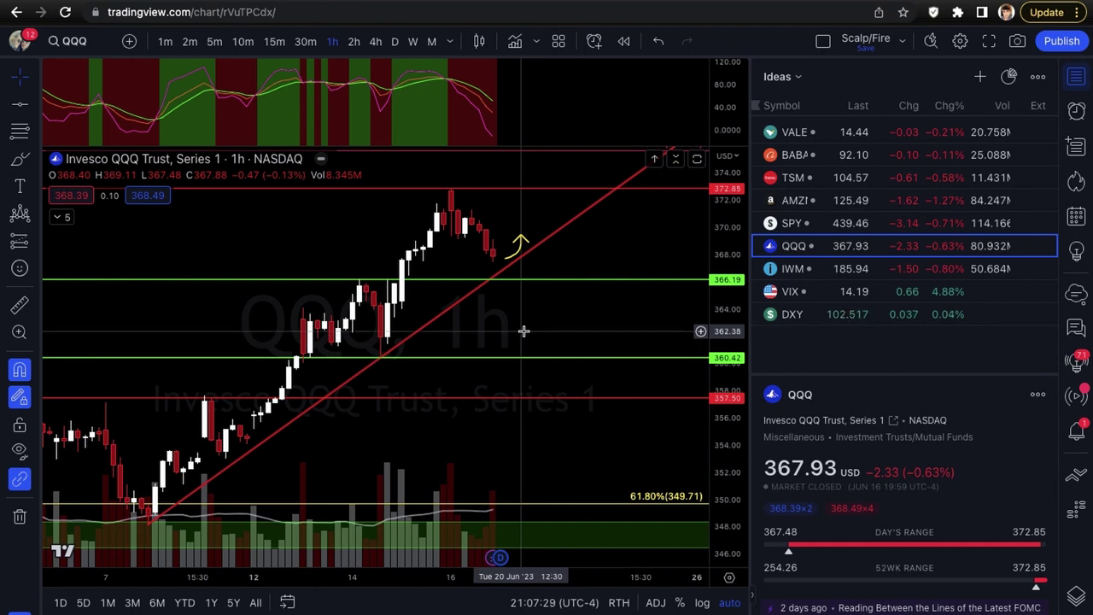
pyautogui.scroll(-1, 524, 331)
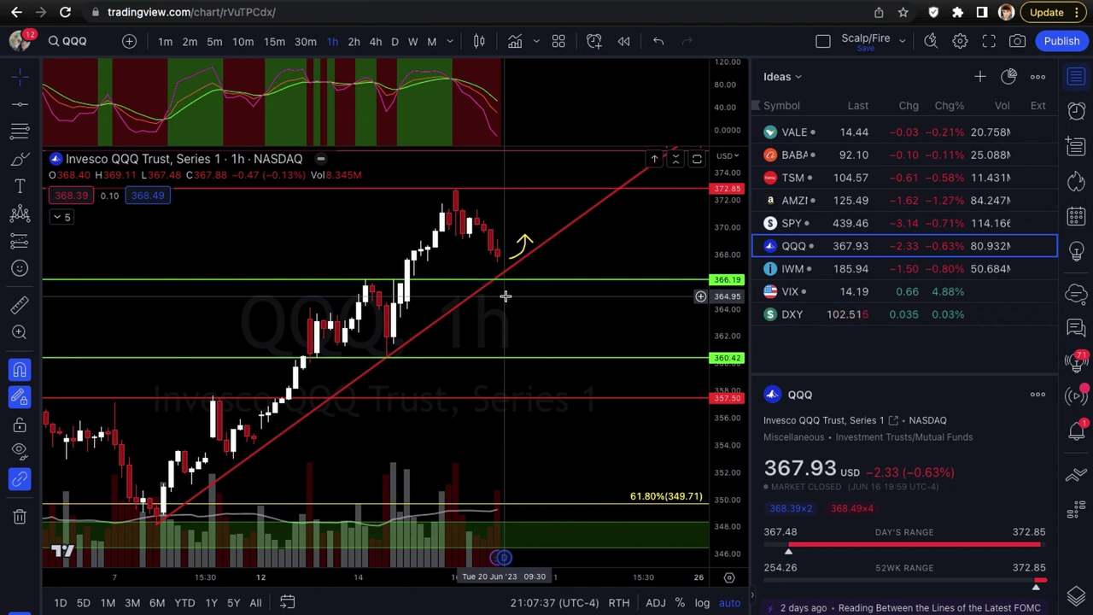
pyautogui.scroll(1, 506, 296)
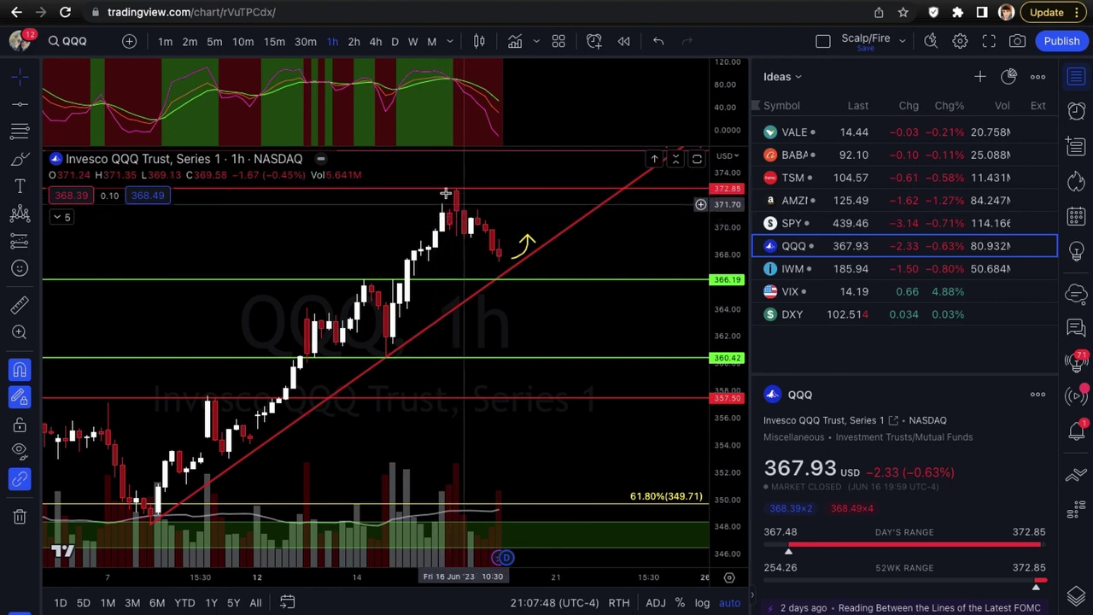
pyautogui.hscroll(2, 543, 249)
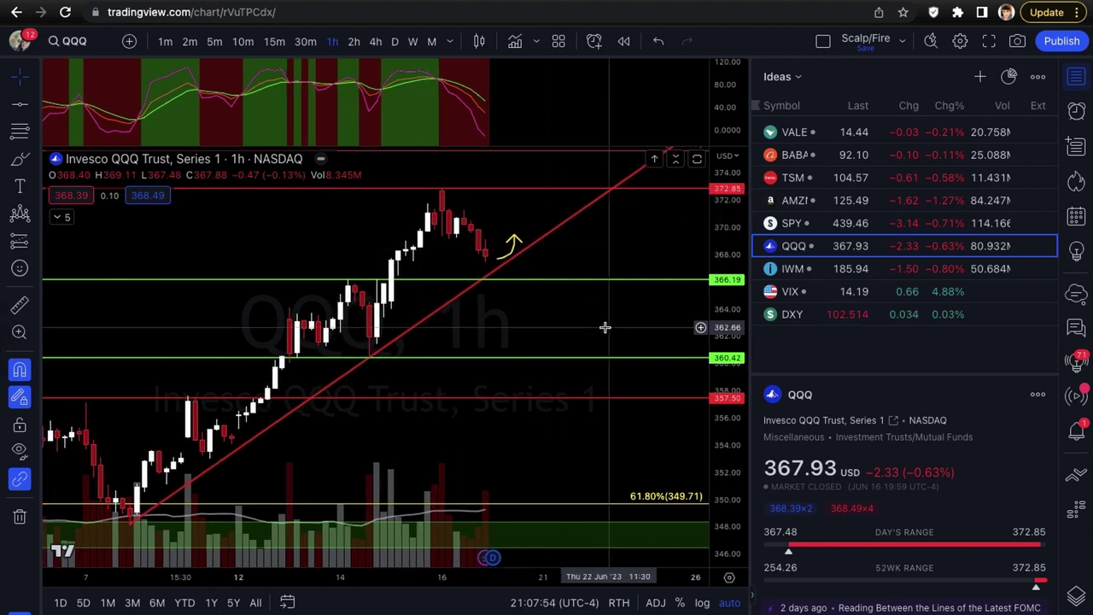
pyautogui.scroll(-2, 605, 311)
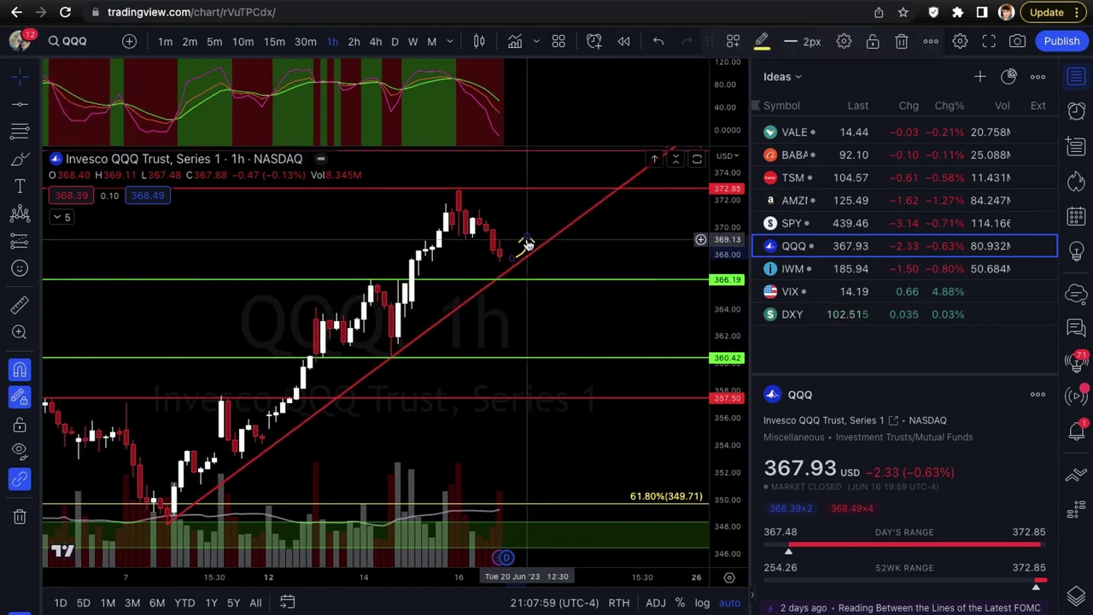
pyautogui.press('Delete')
pyautogui.scroll(-3, 537, 287)
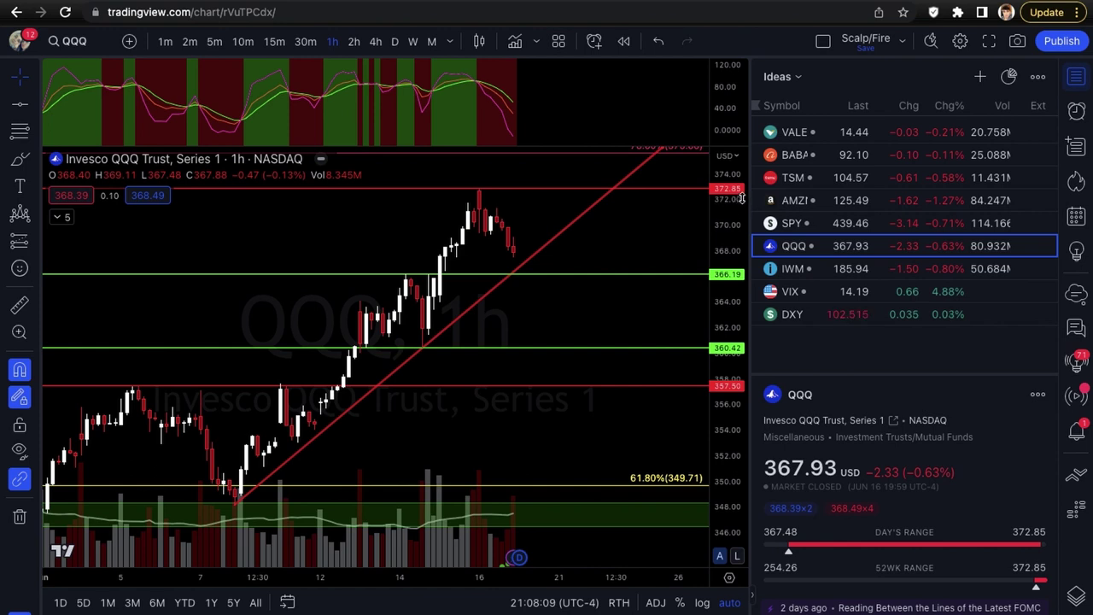
pyautogui.scroll(3, 461, 193)
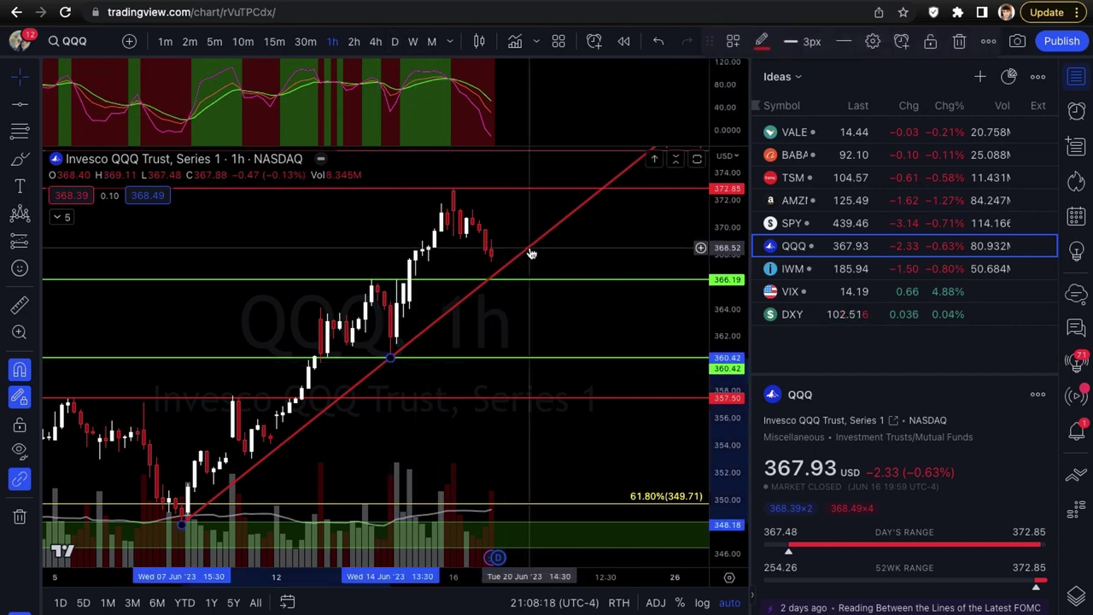
# Switch QQQ to daily candles and add a horizontal level at 334.42
pyautogui.click(395, 41)
pyautogui.scroll(6, 263, 402)
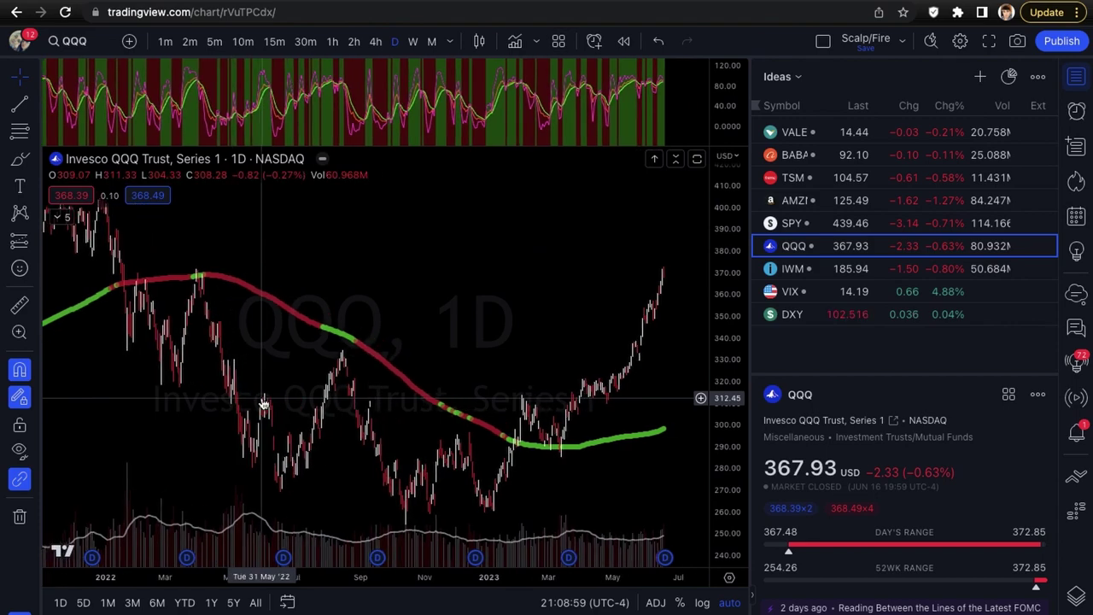
pyautogui.scroll(-3, 262, 398)
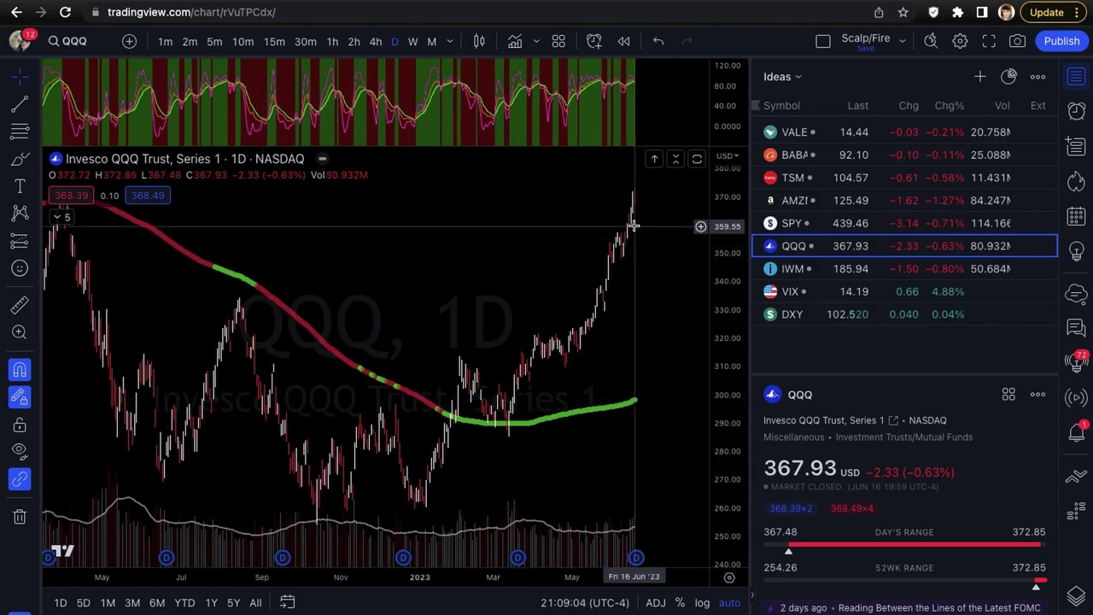
pyautogui.scroll(-2, 634, 216)
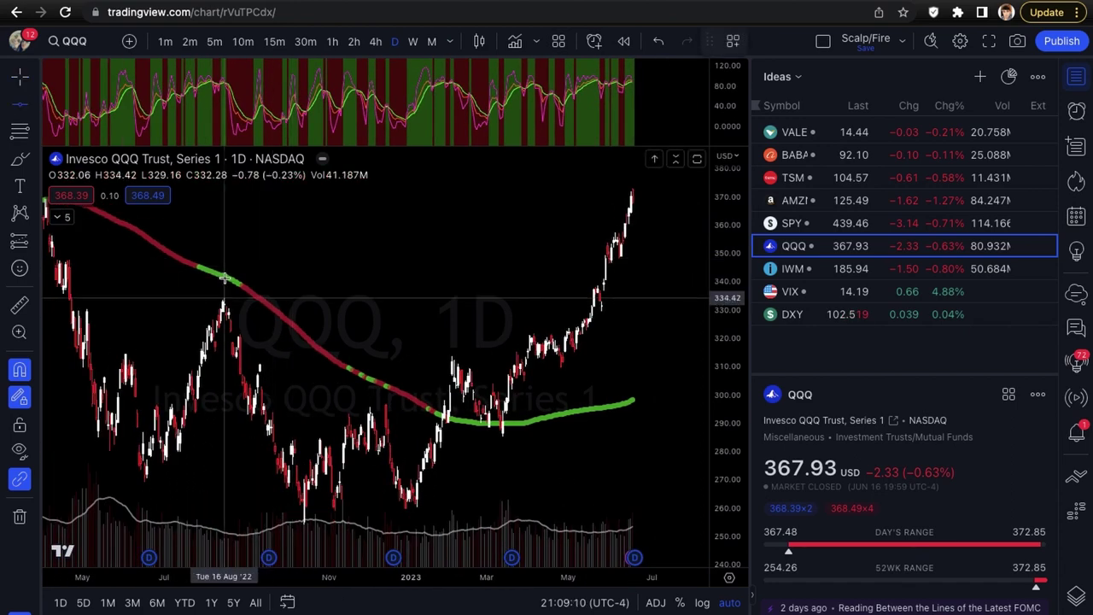
pyautogui.hotkey('alt', 'h')
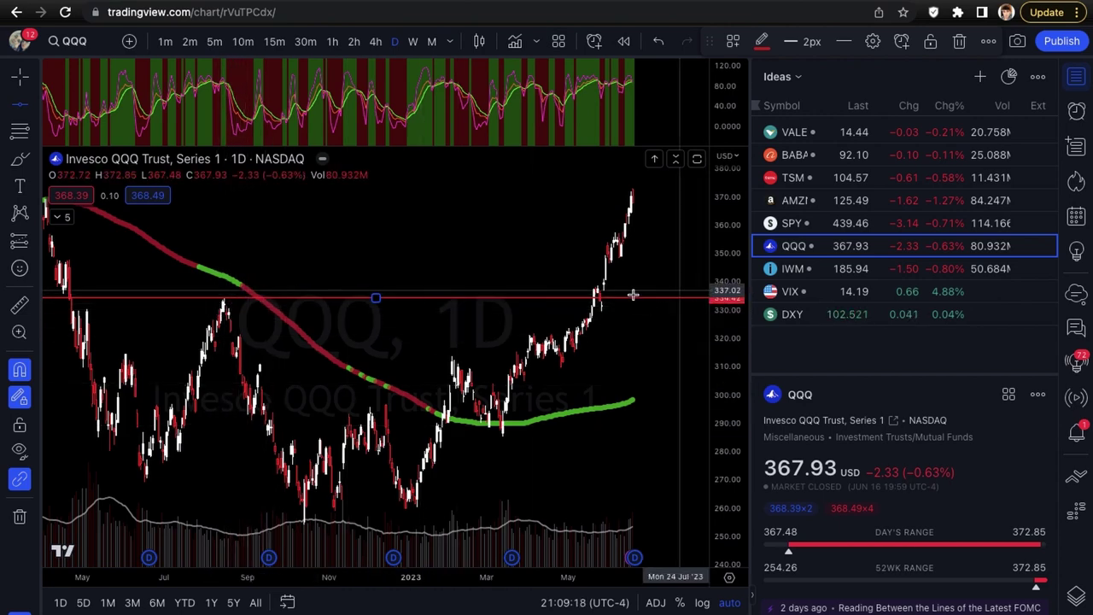
pyautogui.scroll(10, 655, 299)
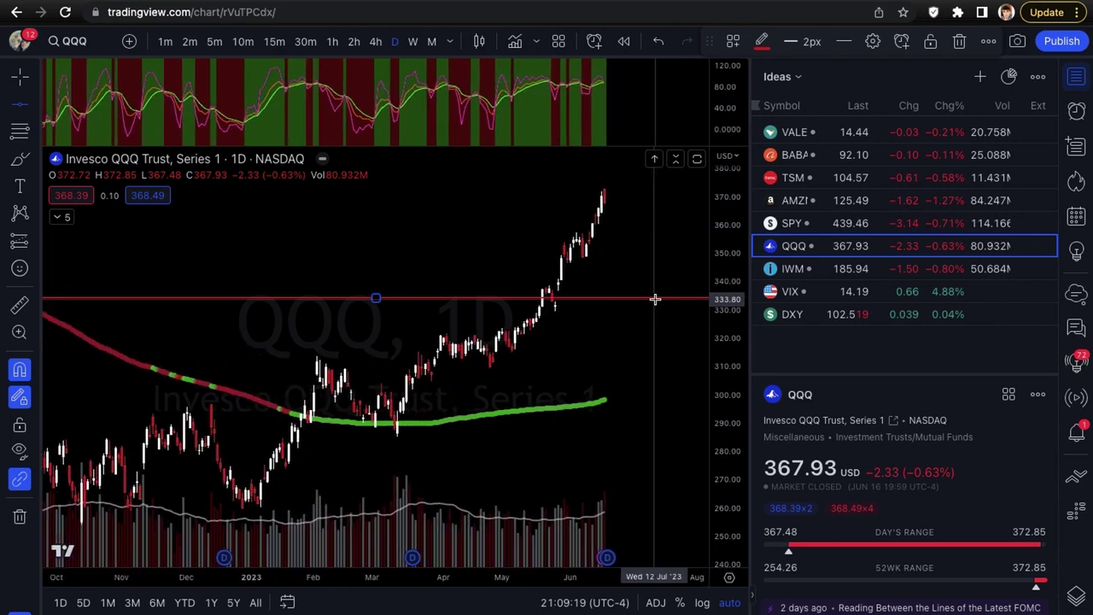
pyautogui.scroll(6, 654, 299)
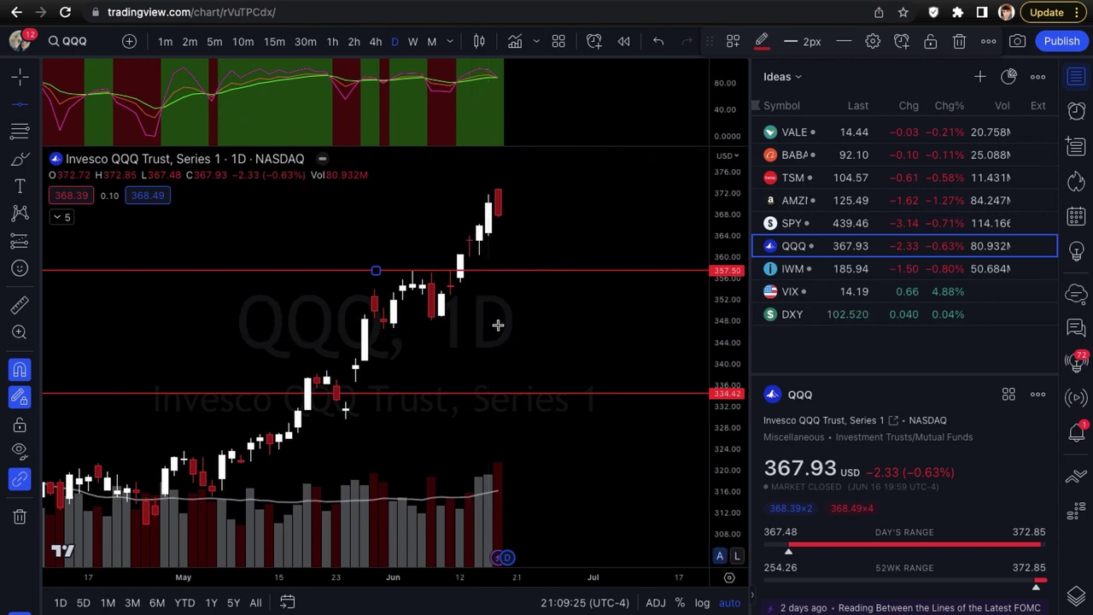
pyautogui.click(589, 368)
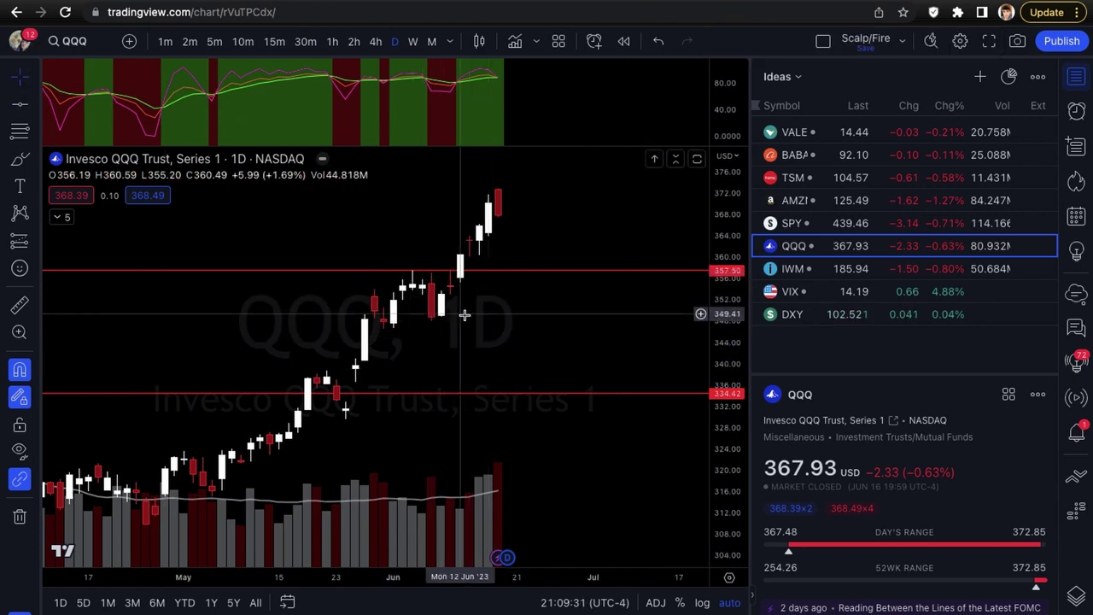
pyautogui.scroll(1, 545, 492)
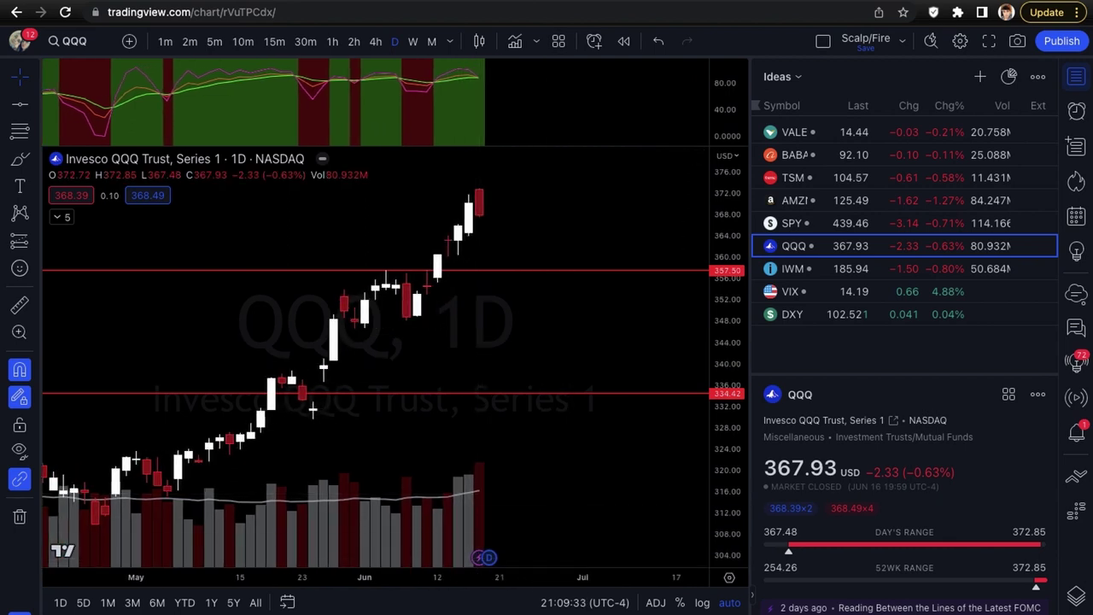
# Draw a green DEMAND zone just above 357.50, stretched to the right edge
pyautogui.hotkey('alt', 'shift', 'r')
pyautogui.click(447, 241)
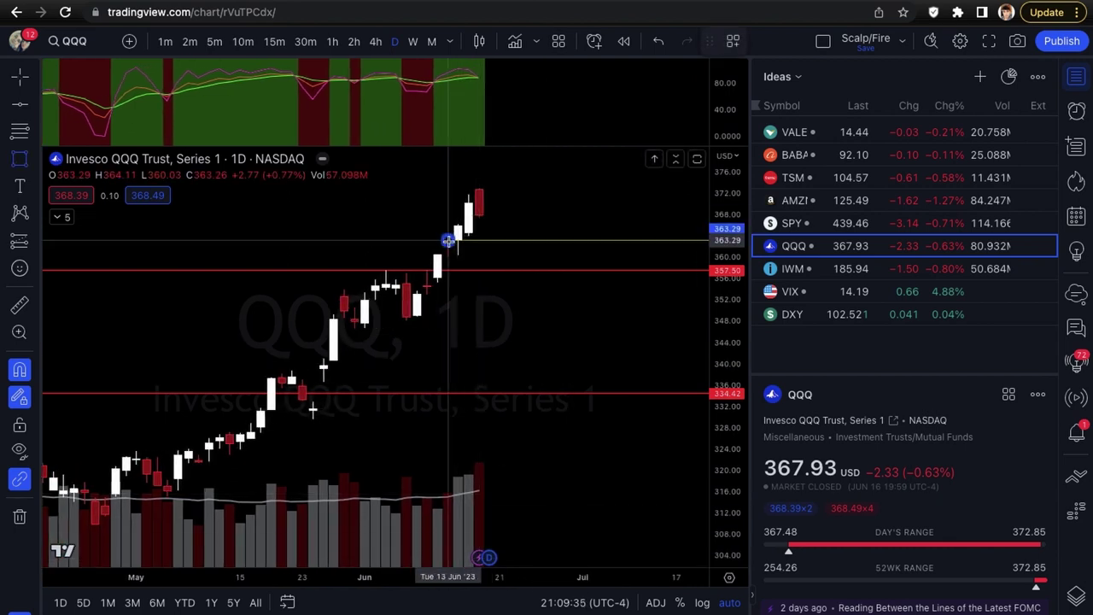
pyautogui.click(457, 257)
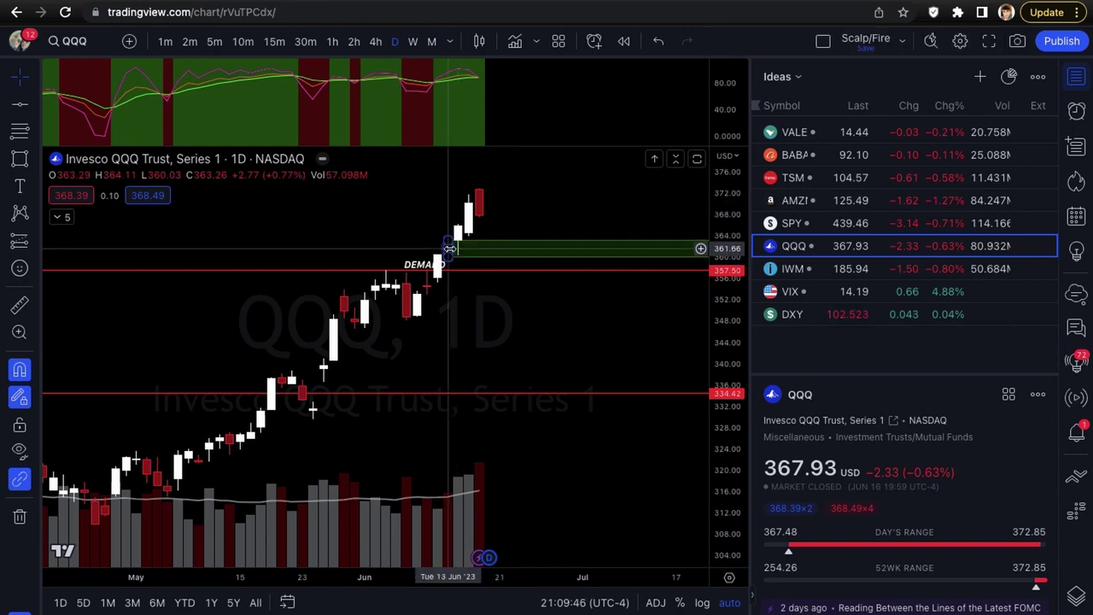
pyautogui.moveTo(456, 249); pyautogui.dragTo(570, 250)
pyautogui.click(560, 327)
pyautogui.scroll(-8, 561, 327)
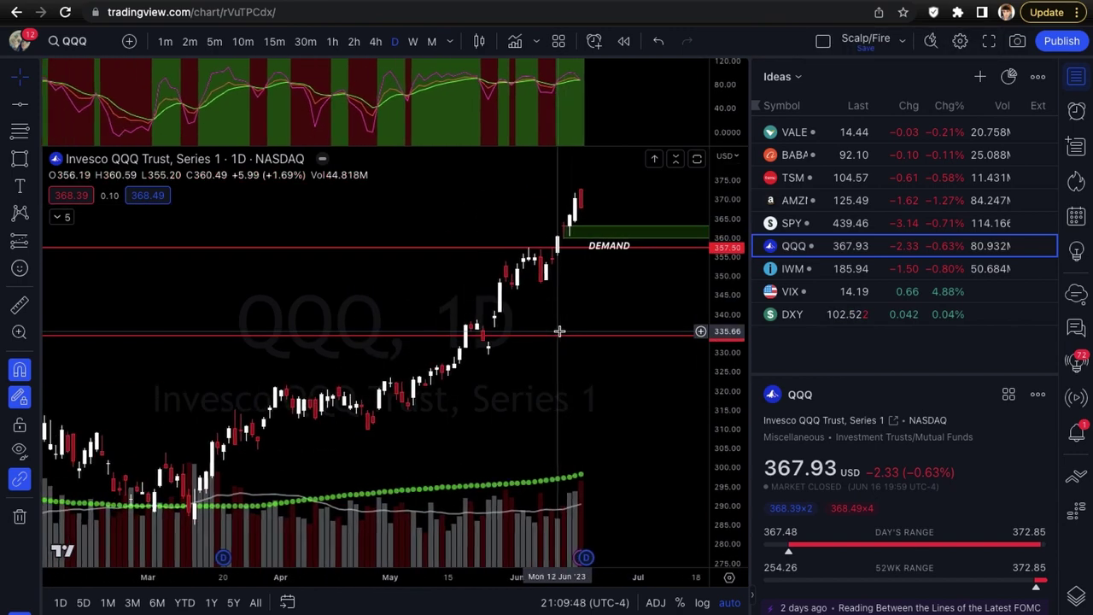
pyautogui.scroll(-1, 551, 261)
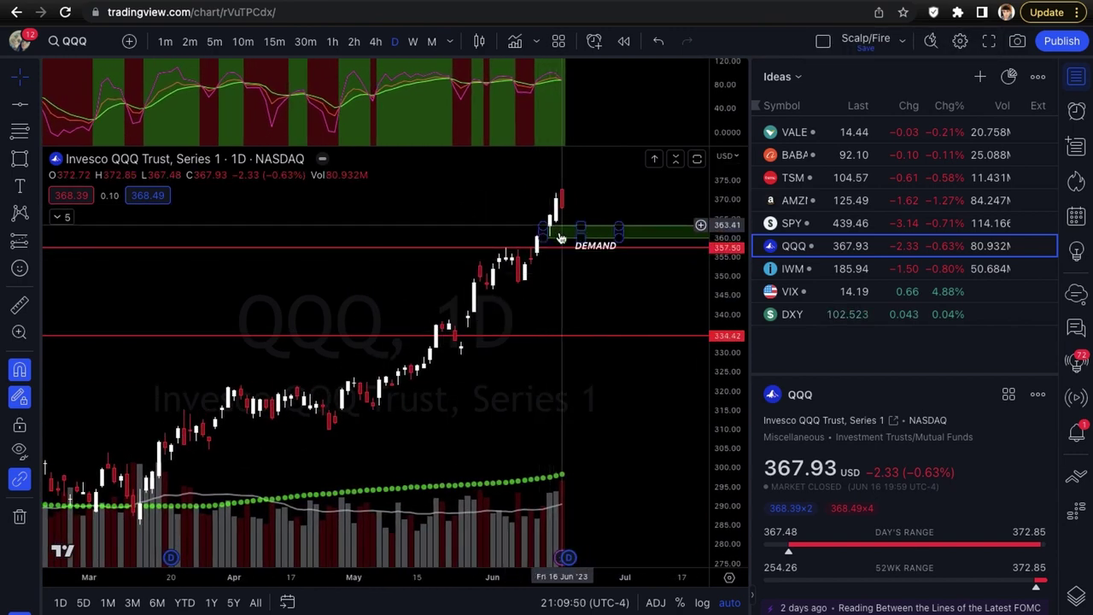
pyautogui.scroll(3, 555, 222)
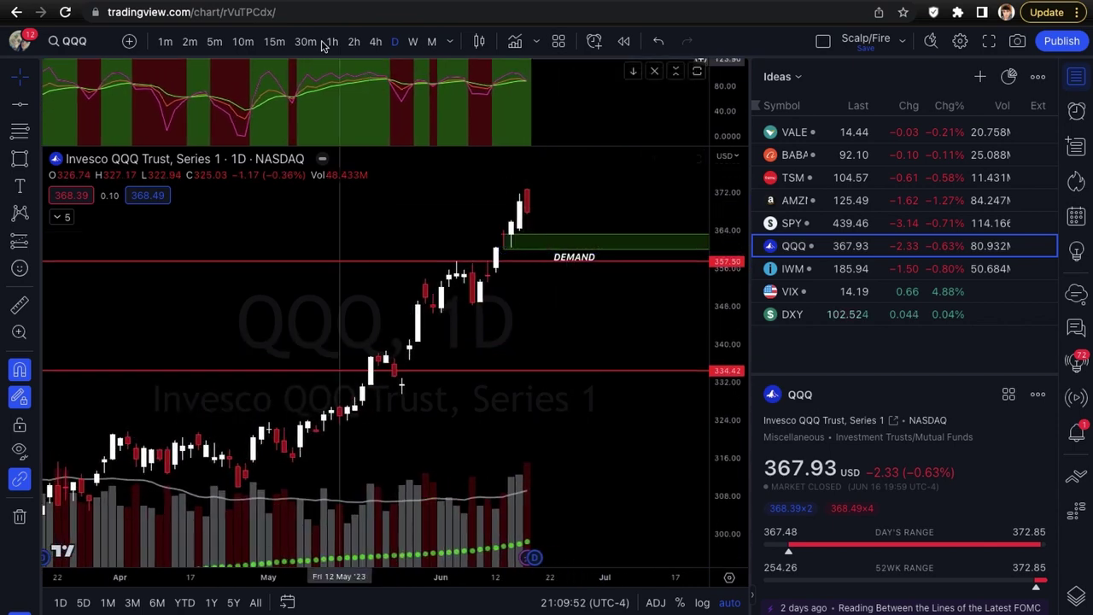
# On hourly QQQ, add 360.42 and 372.85 levels and a Jun 7–Jun 14 trend line
pyautogui.click(333, 41)
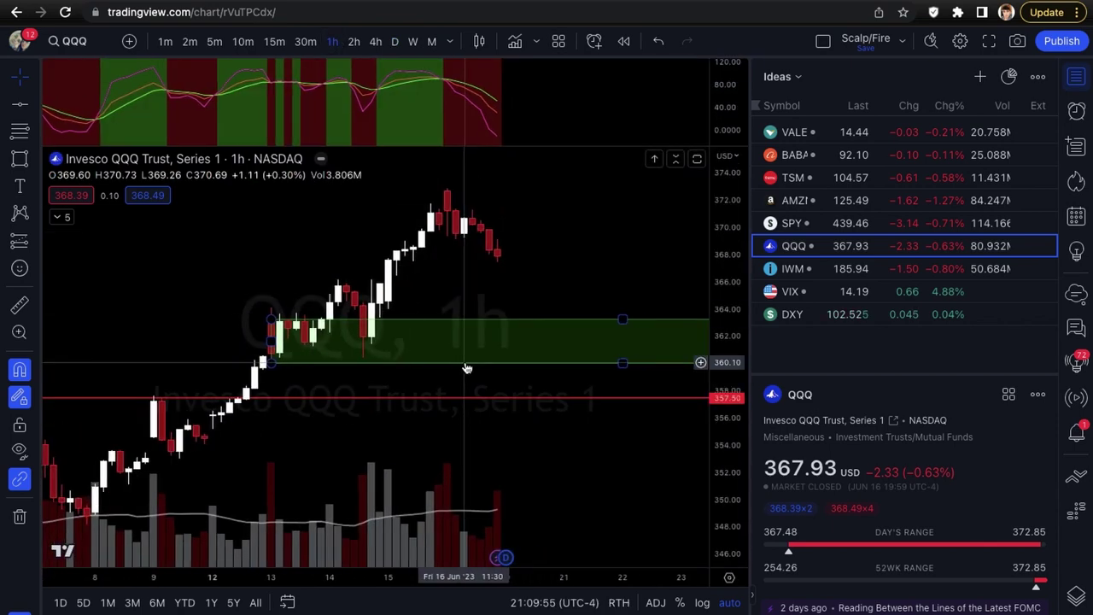
pyautogui.click(359, 358)
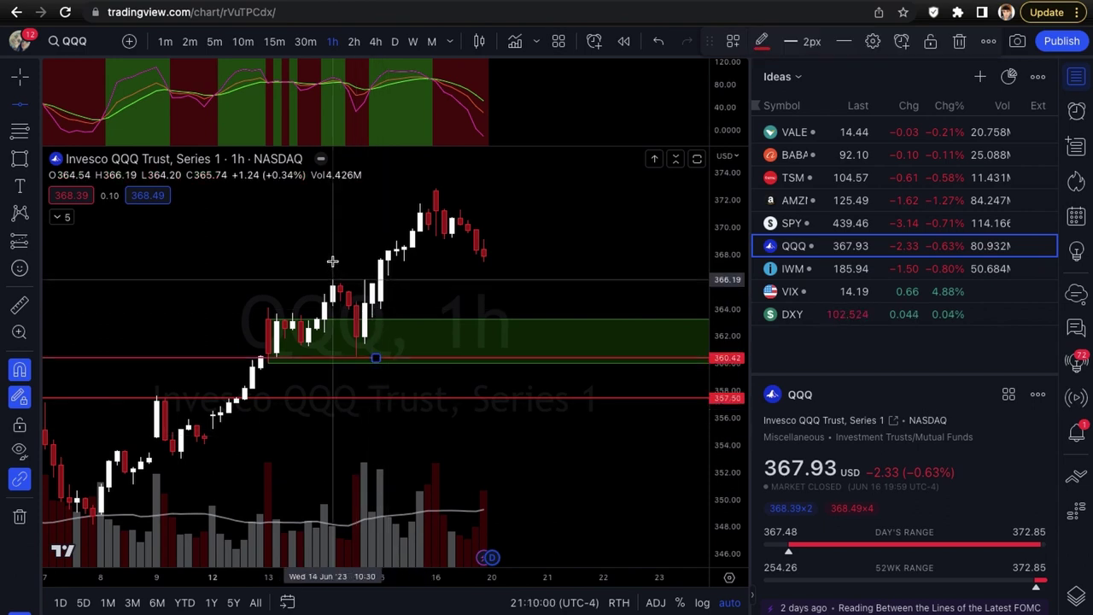
pyautogui.click(436, 174)
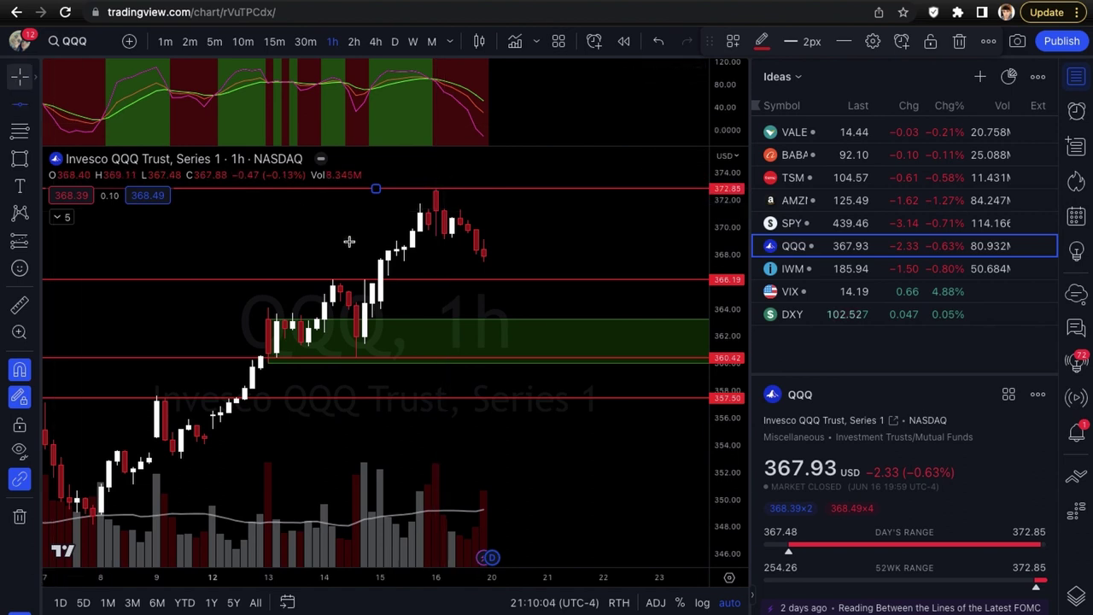
pyautogui.hotkey('alt', 't')
pyautogui.scroll(-2, 572, 256)
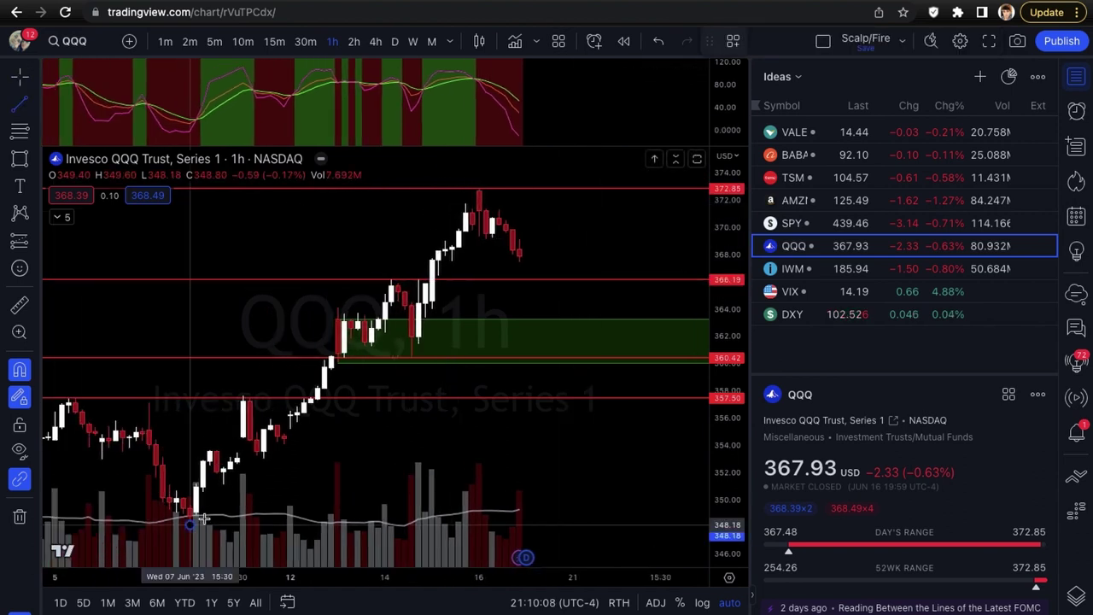
pyautogui.click(189, 523)
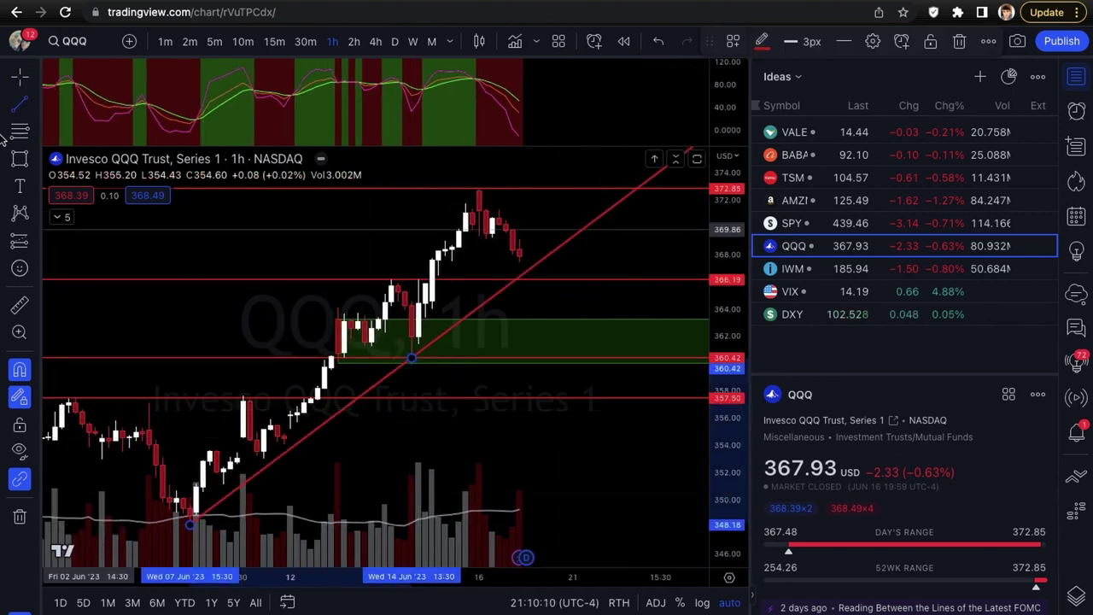
pyautogui.click(412, 367)
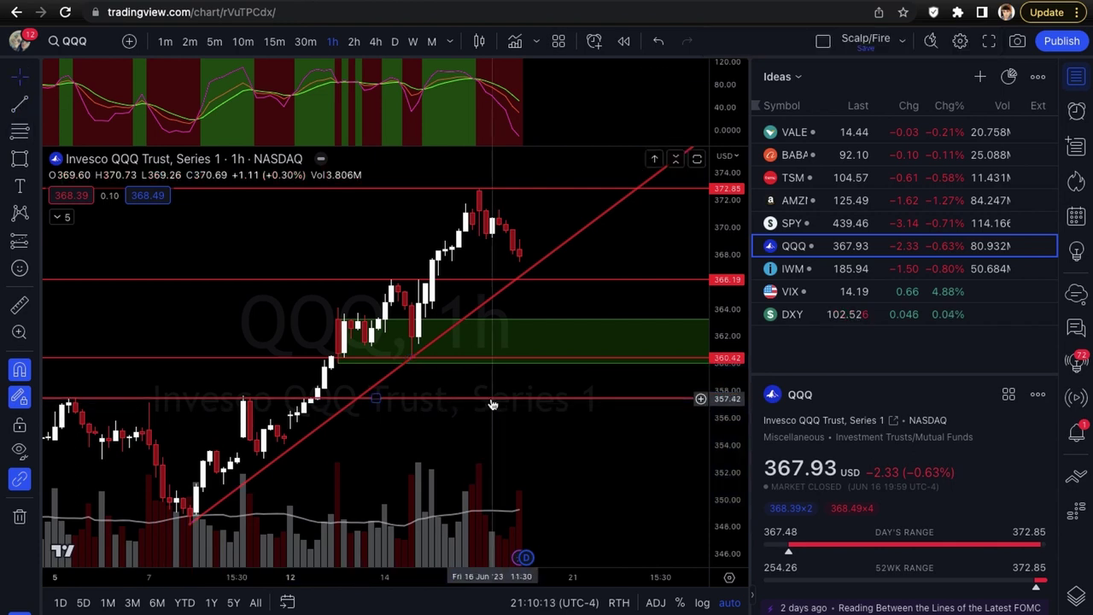
# Make the horizontal line Dark Red and label the 357.50 line '1D resistance'
pyautogui.rightClick(493, 400)
pyautogui.moveTo(579, 304)
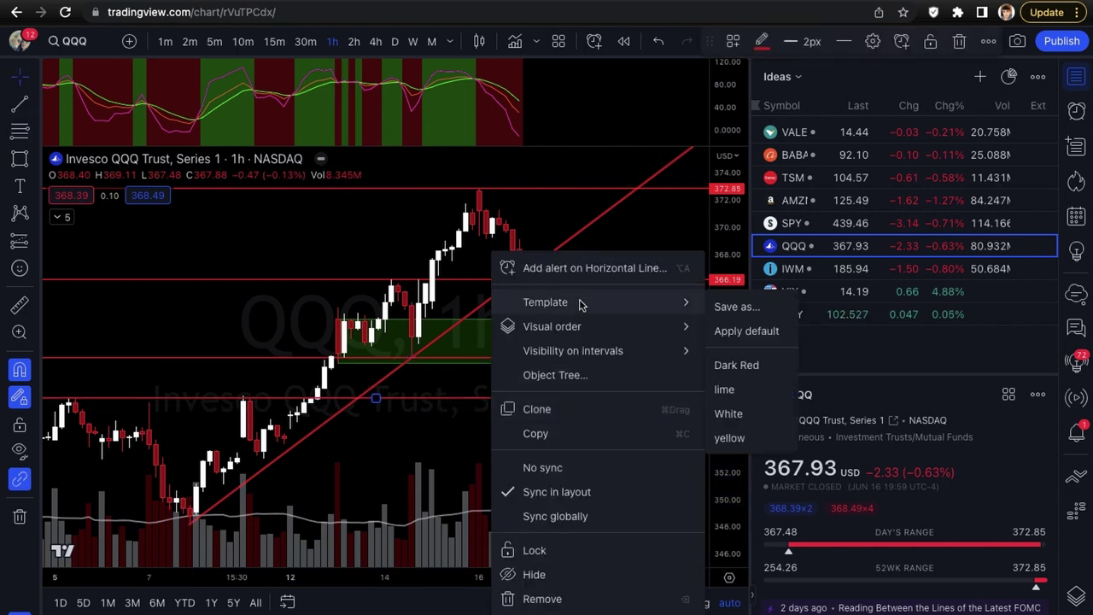
pyautogui.click(722, 368)
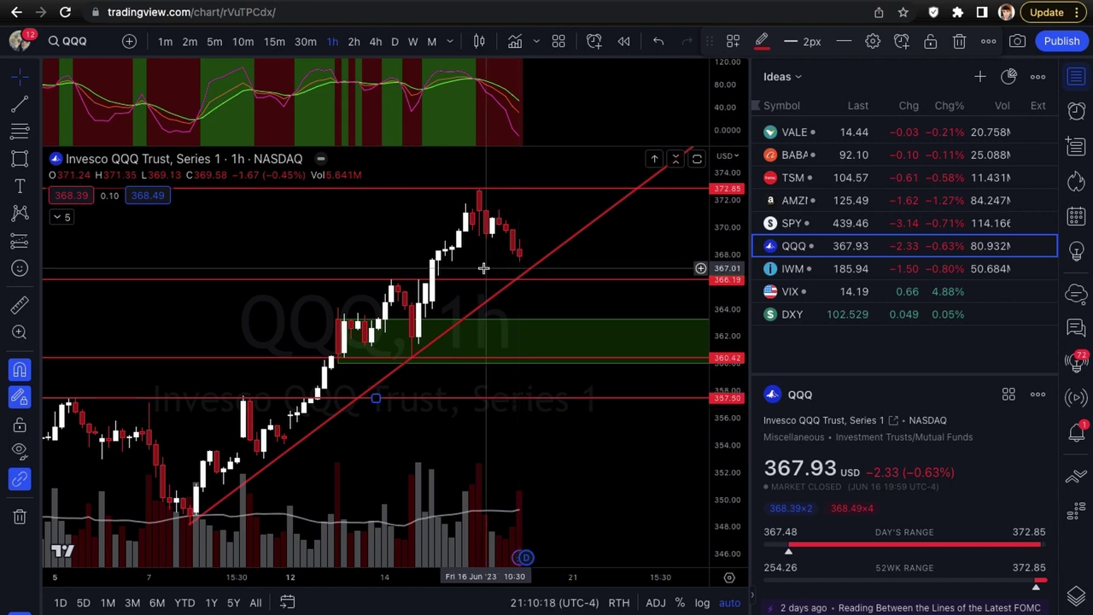
pyautogui.doubleClick(485, 240)
pyautogui.click(479, 282)
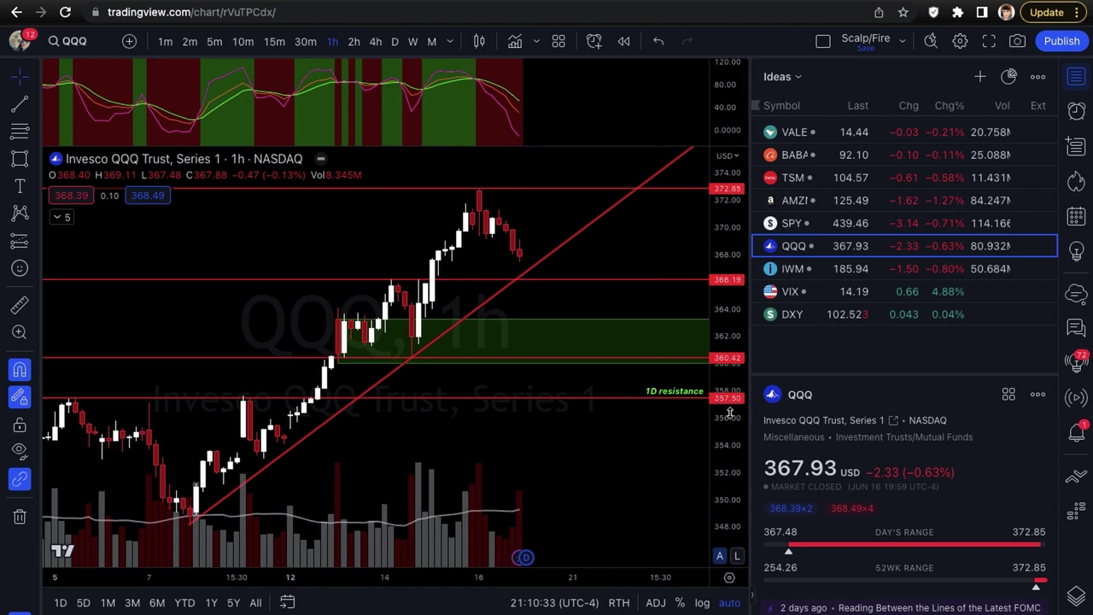
pyautogui.scroll(1, 358, 342)
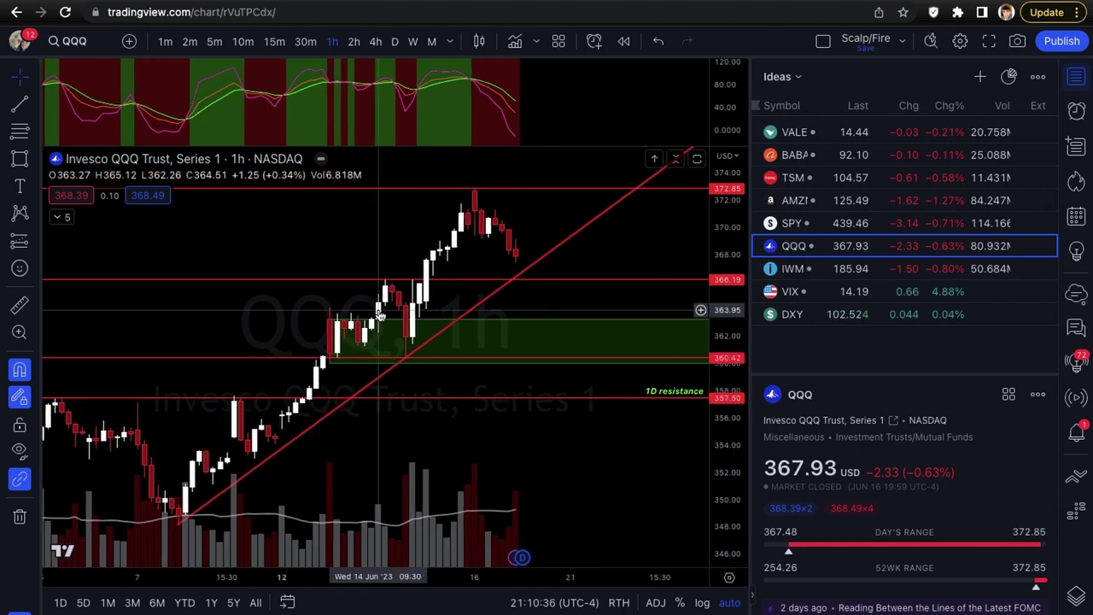
# Check the green zone, then move on to the IWM chart
pyautogui.click(538, 321)
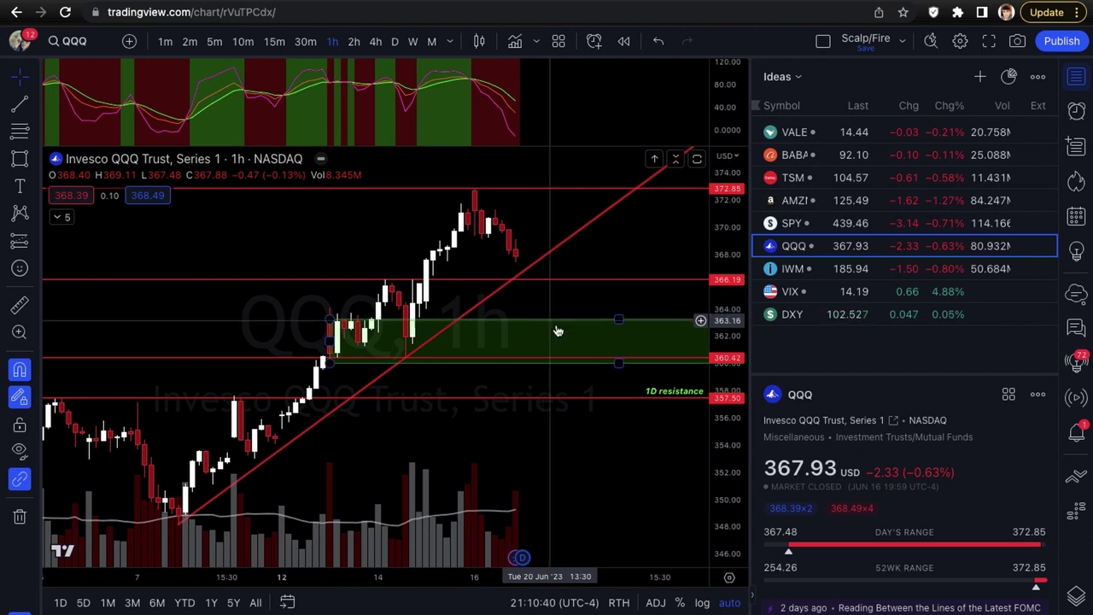
pyautogui.scroll(2, 558, 324)
pyautogui.scroll(-1, 562, 383)
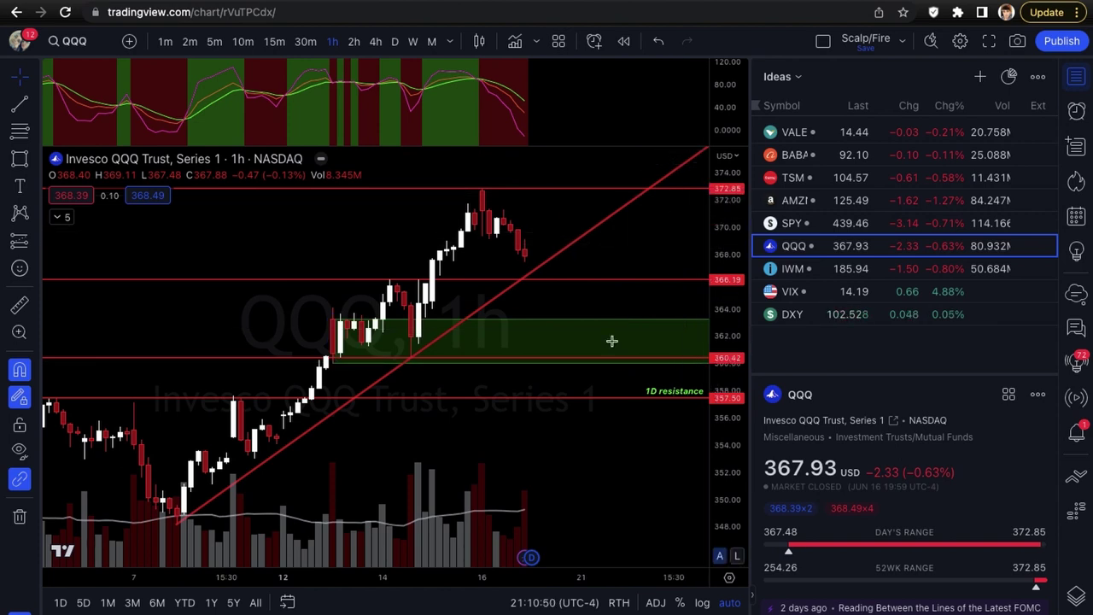
pyautogui.scroll(-1, 615, 329)
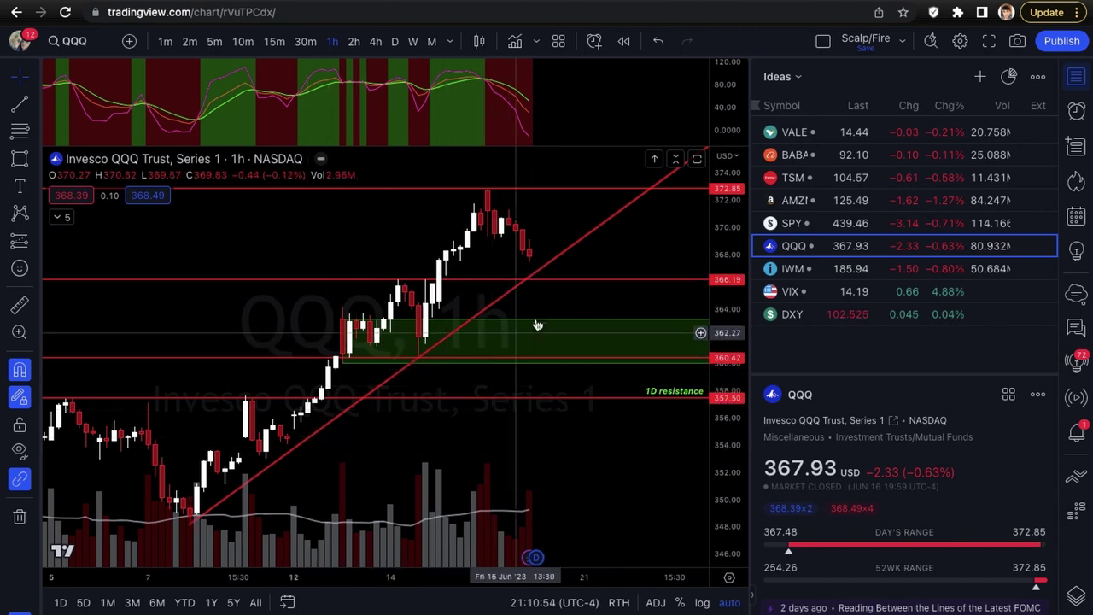
pyautogui.press('space')
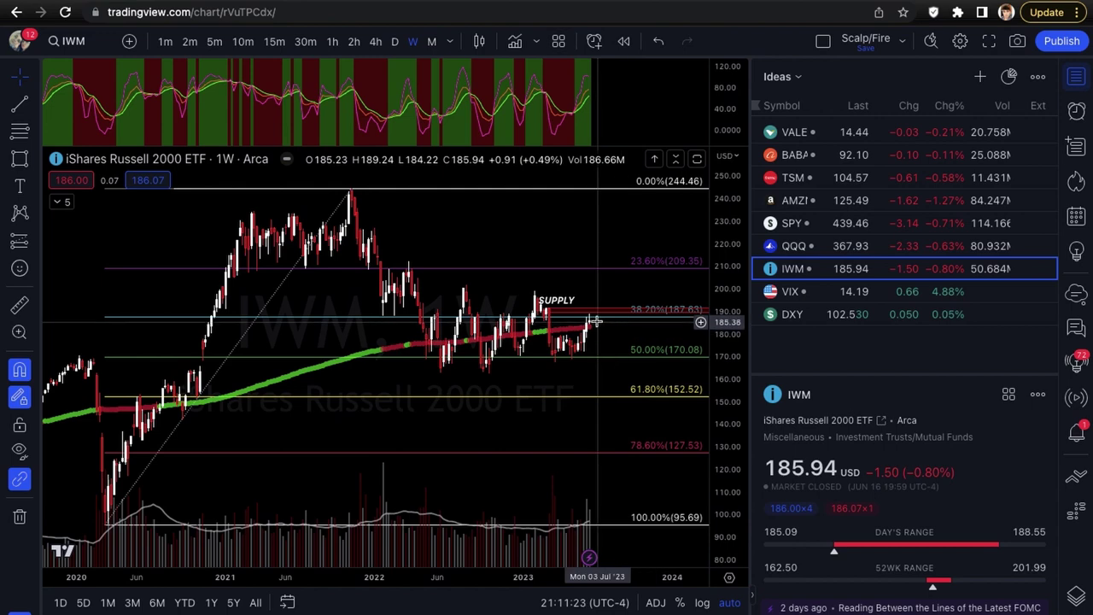
# View IWM on daily candles, then switch it to 1-hour candles
pyautogui.click(395, 42)
pyautogui.scroll(5, 551, 314)
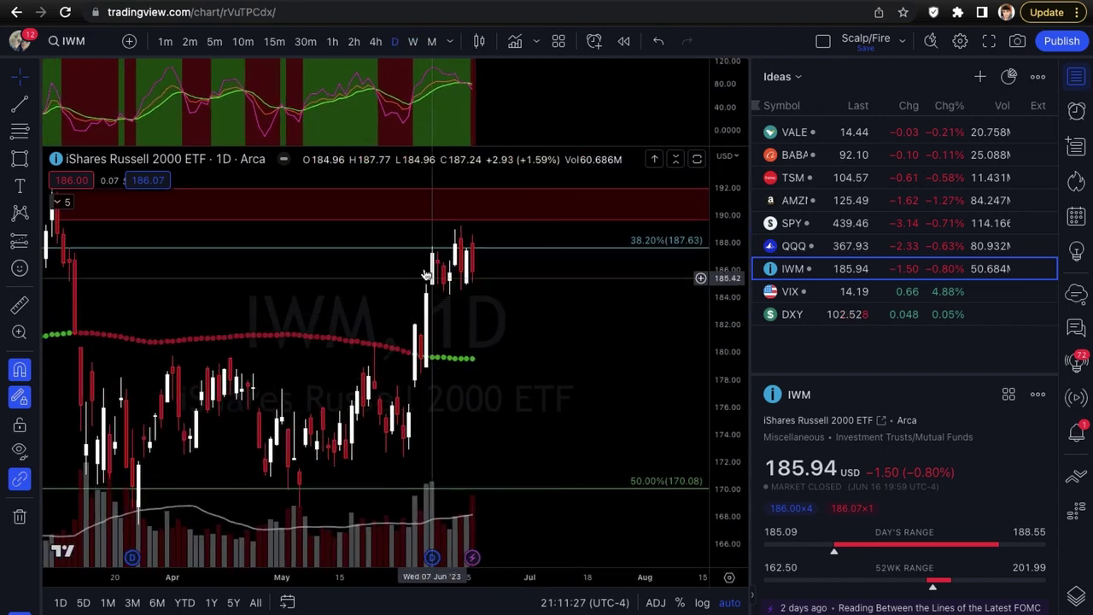
pyautogui.hscroll(-5, 529, 290)
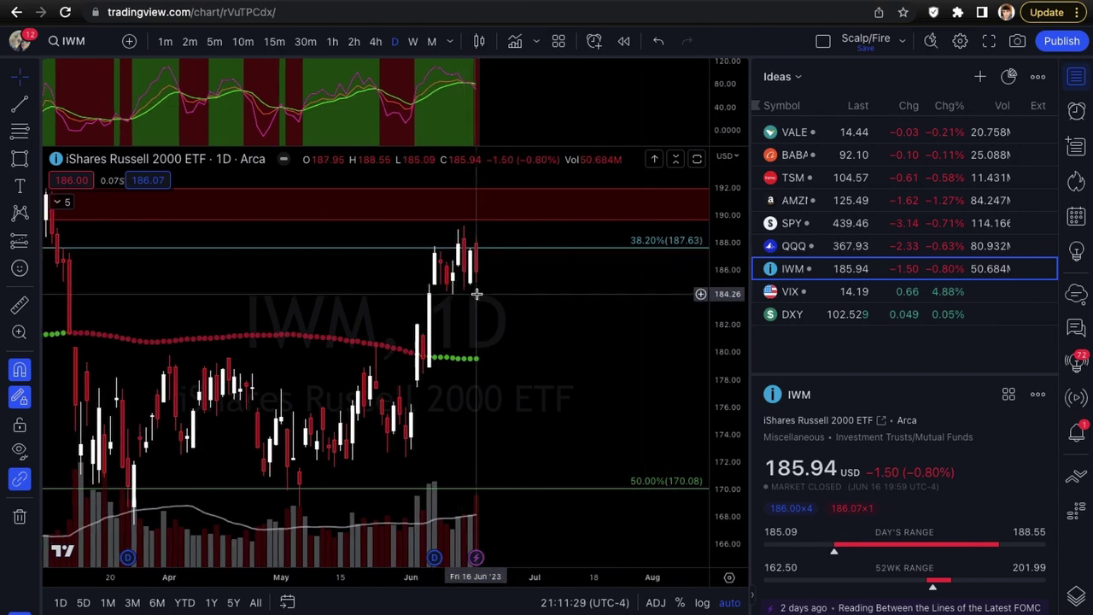
pyautogui.scroll(2, 534, 294)
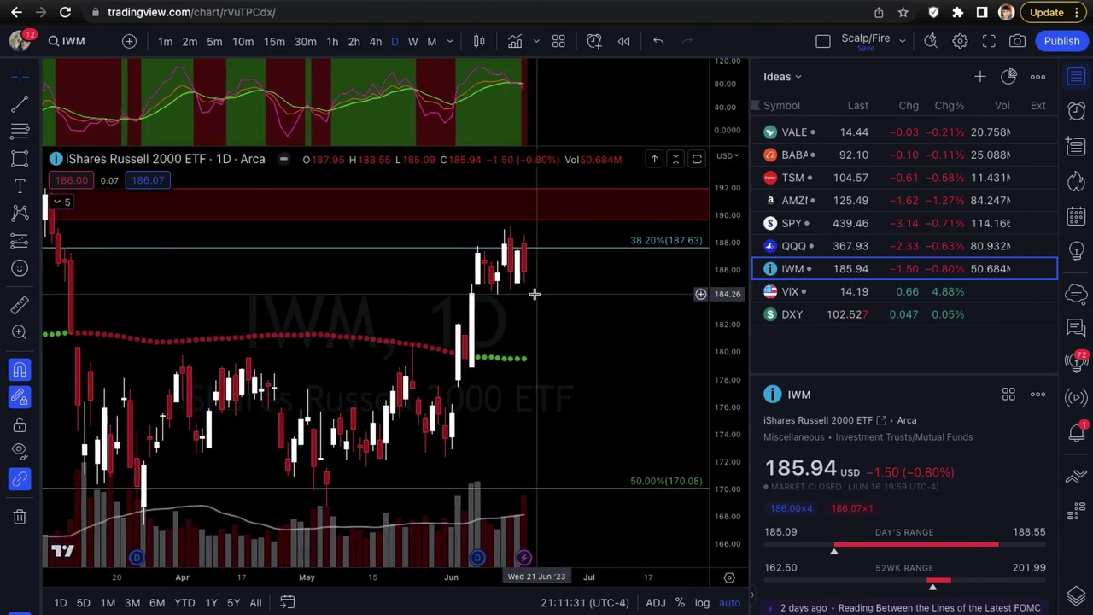
pyautogui.click(332, 41)
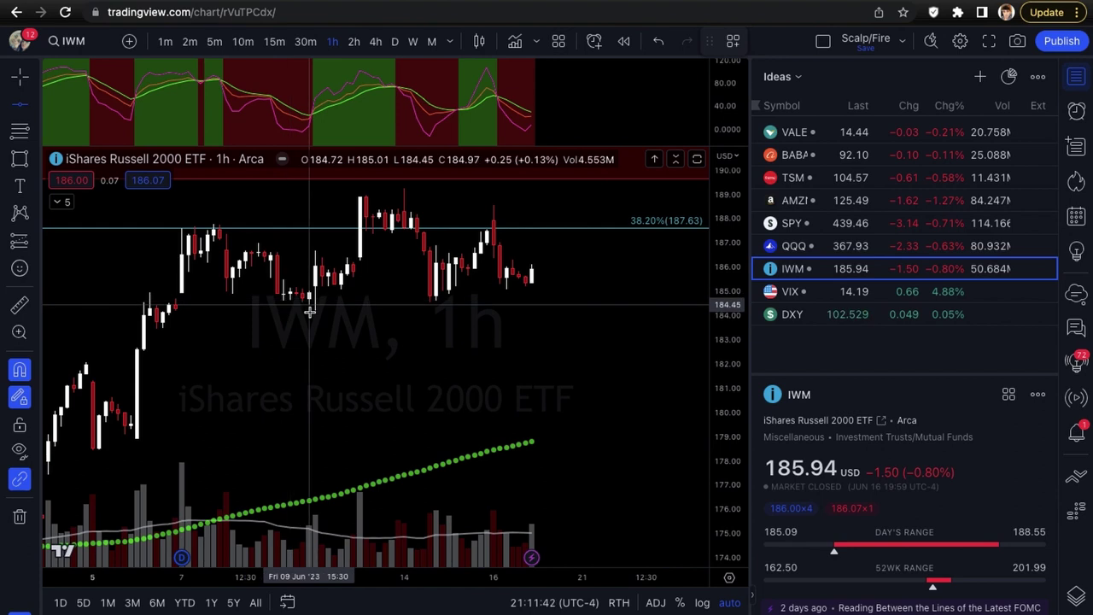
# Place a horizontal line at 184.45 and bring up its options menu
pyautogui.hotkey('alt', 'h')
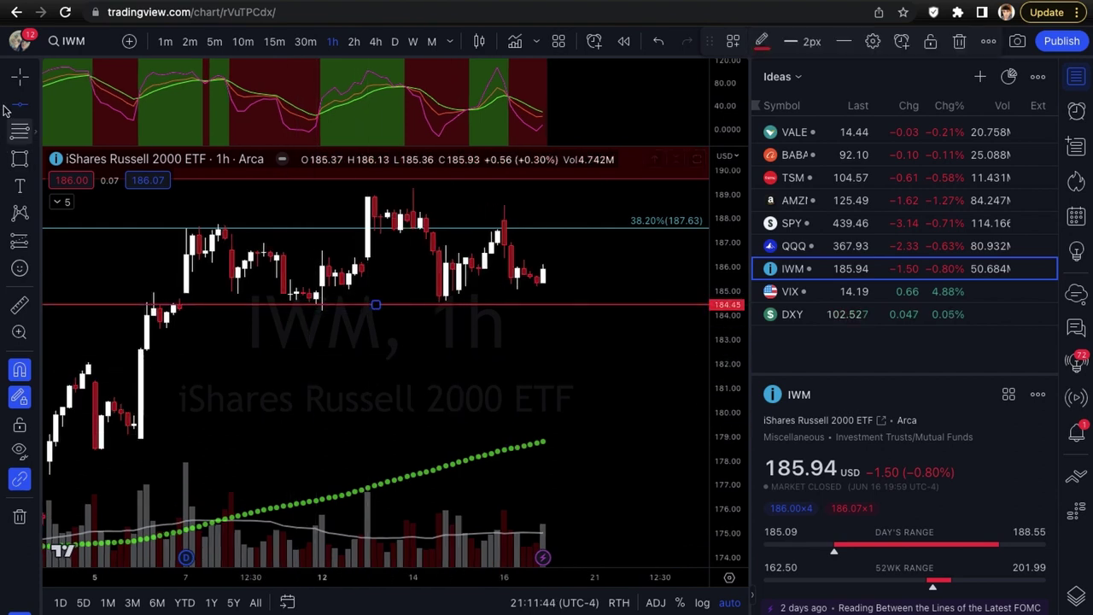
pyautogui.click(335, 356)
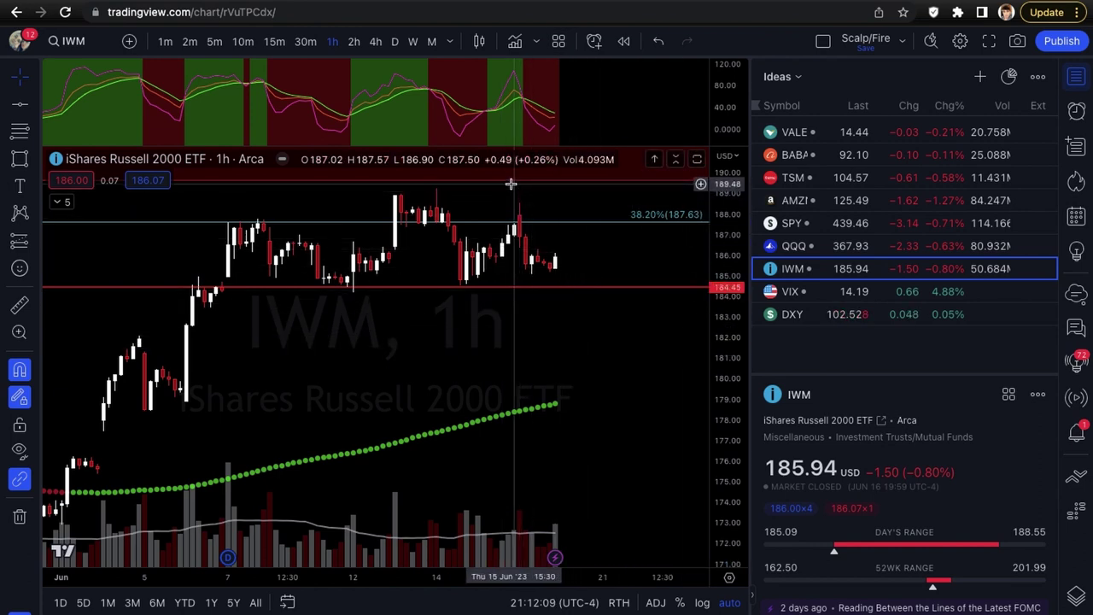
pyautogui.scroll(-2, 529, 213)
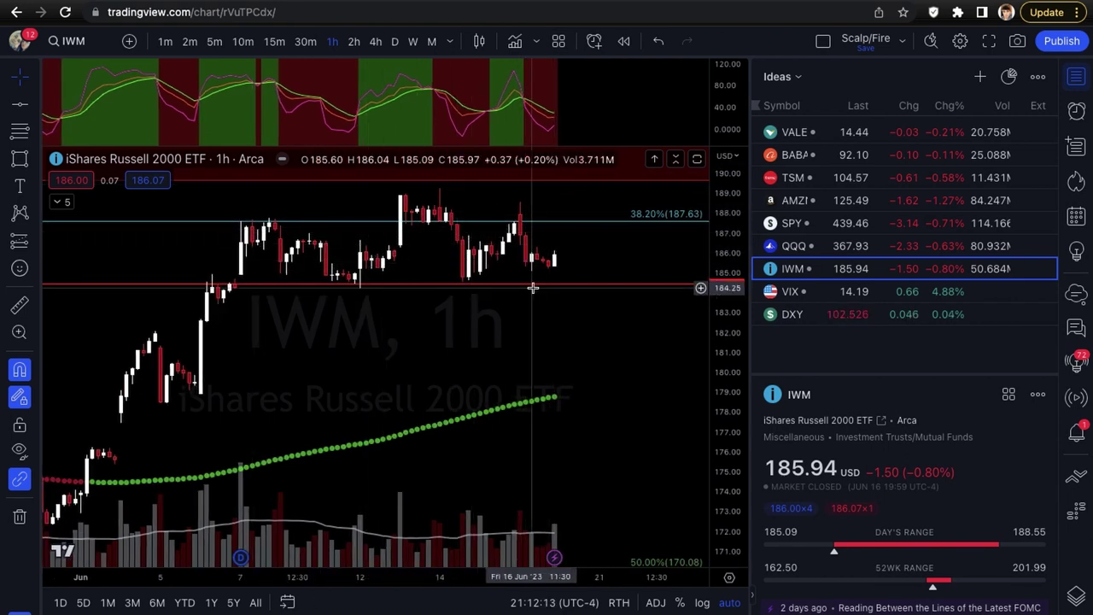
pyautogui.scroll(-2, 532, 282)
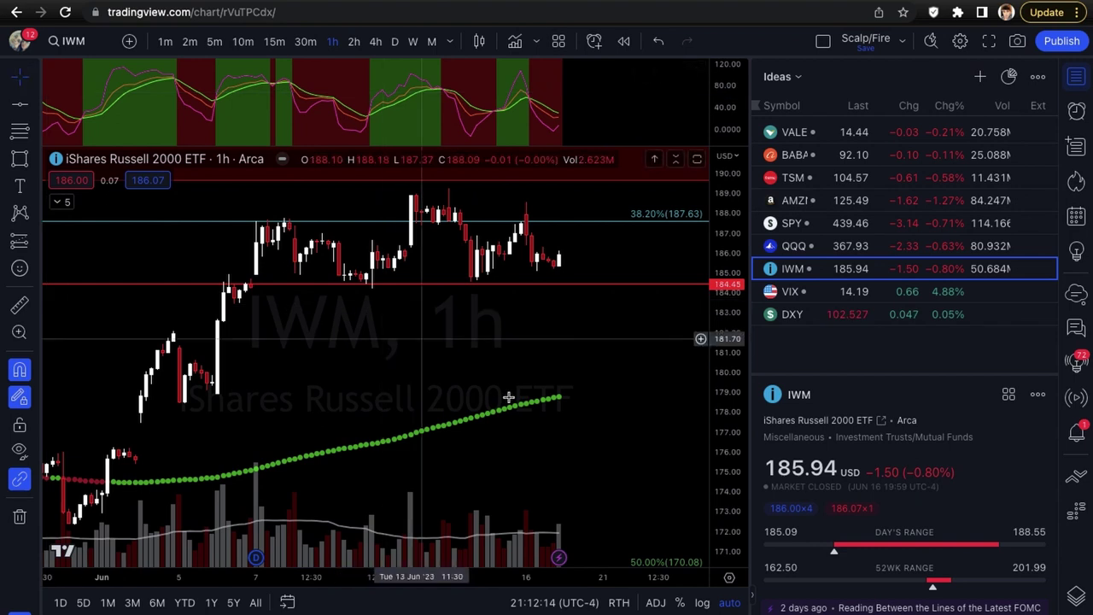
pyautogui.scroll(-2, 508, 397)
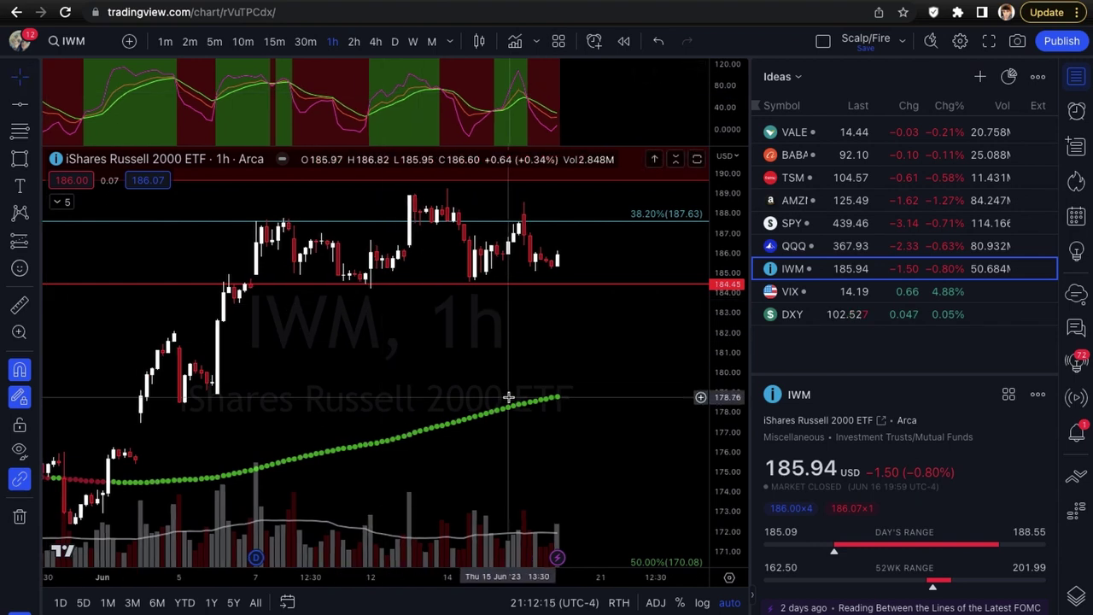
pyautogui.rightClick(595, 285)
# Create a crossing alert named 'breakdown' on IWM's 184.45 horizontal line
pyautogui.click(670, 269)
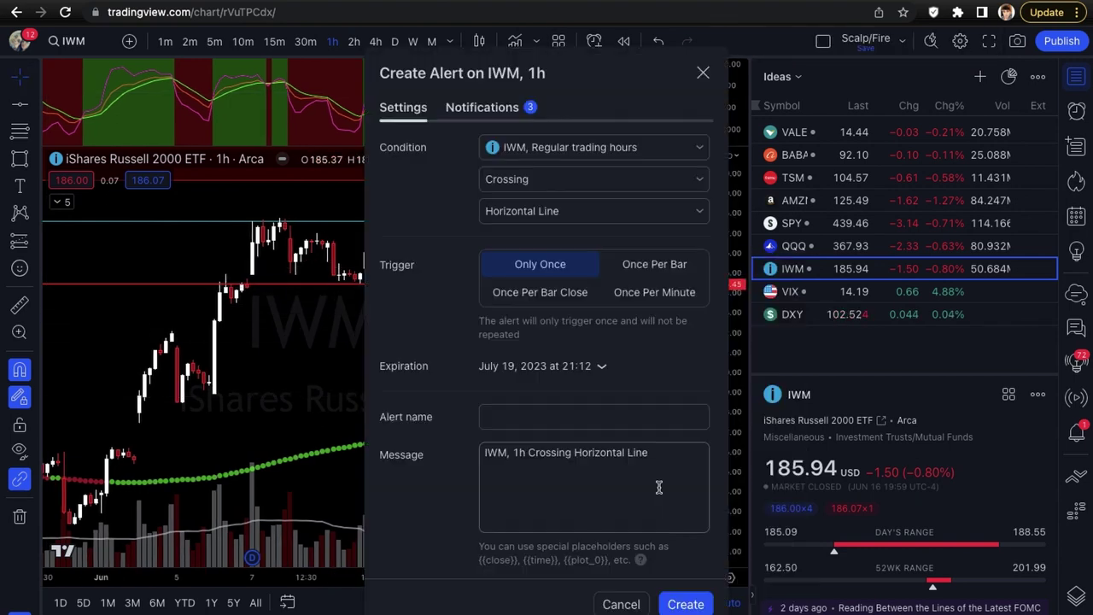
pyautogui.click(542, 415)
pyautogui.write('breakdown')
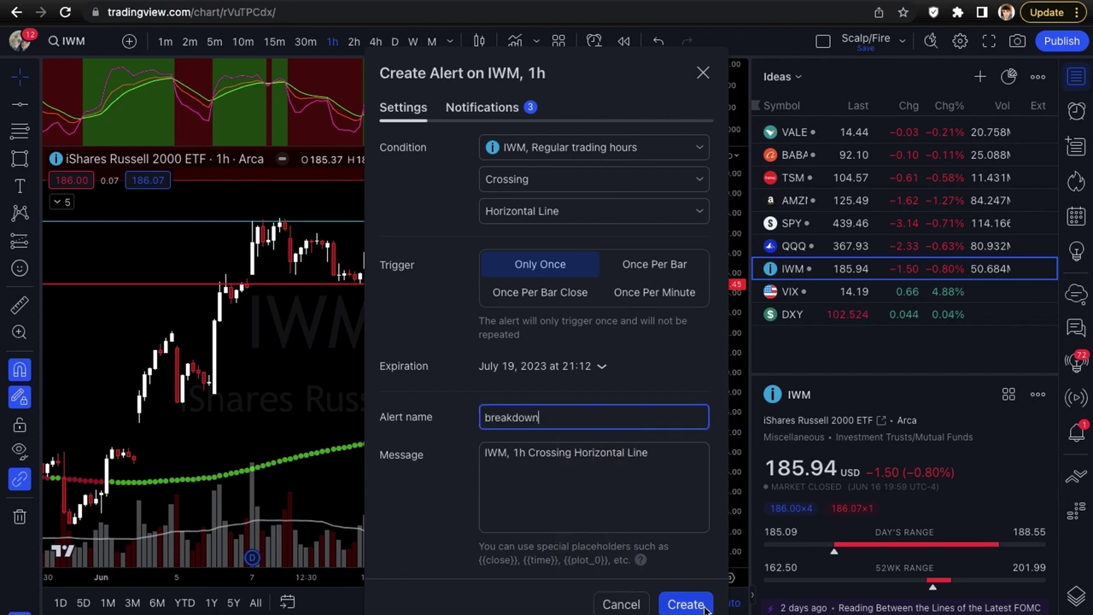
pyautogui.click(686, 605)
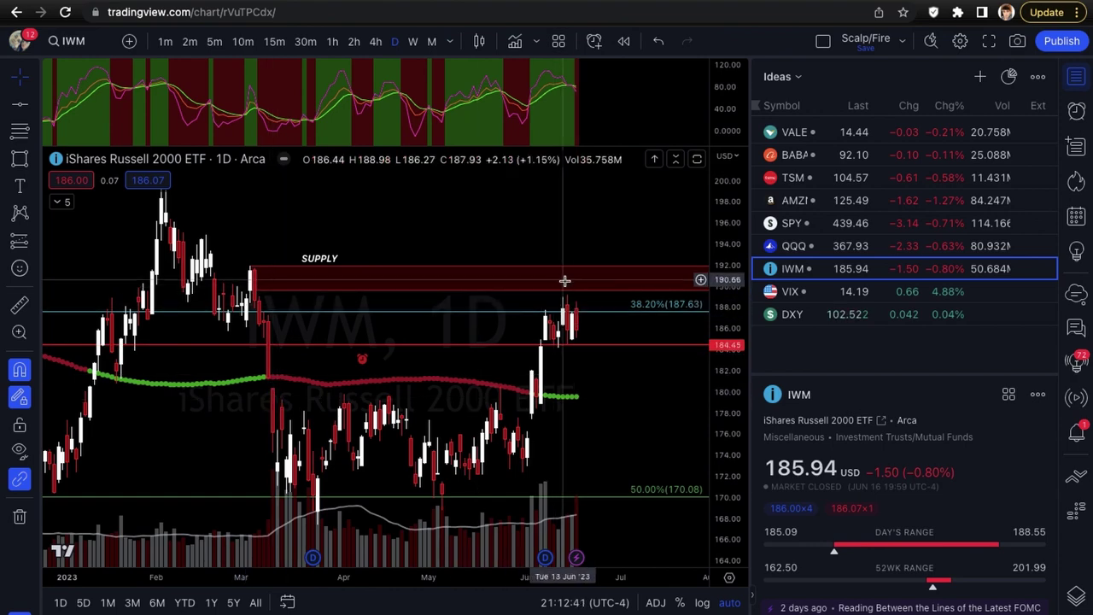
# Scroll the IWM daily chart to inspect the SUPPLY zone and the 184.45 alert line
pyautogui.scroll(-1, 268, 345)
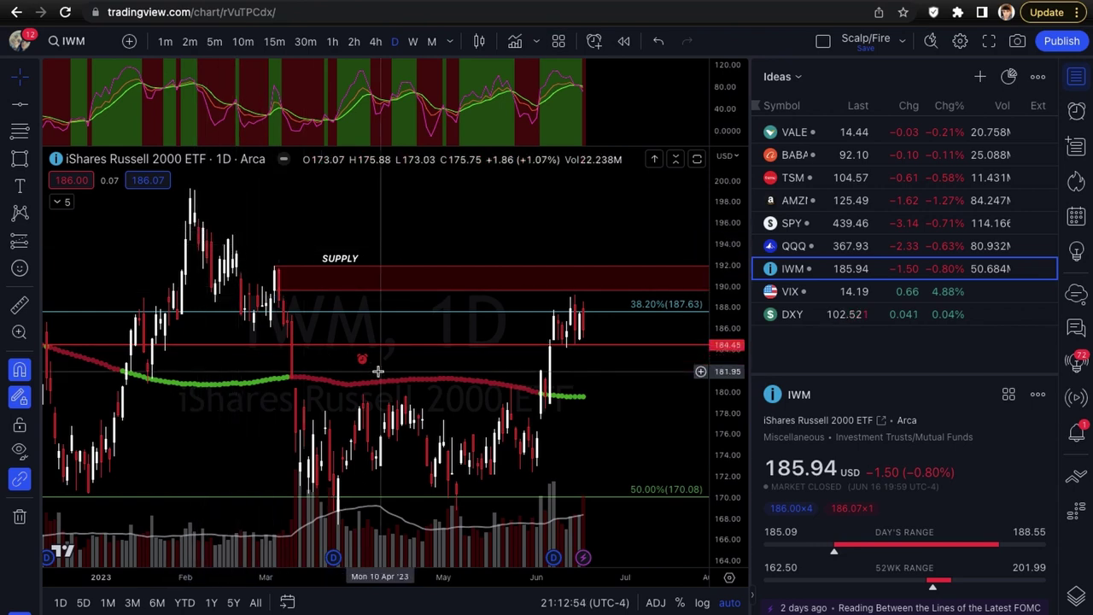
pyautogui.scroll(2, 377, 371)
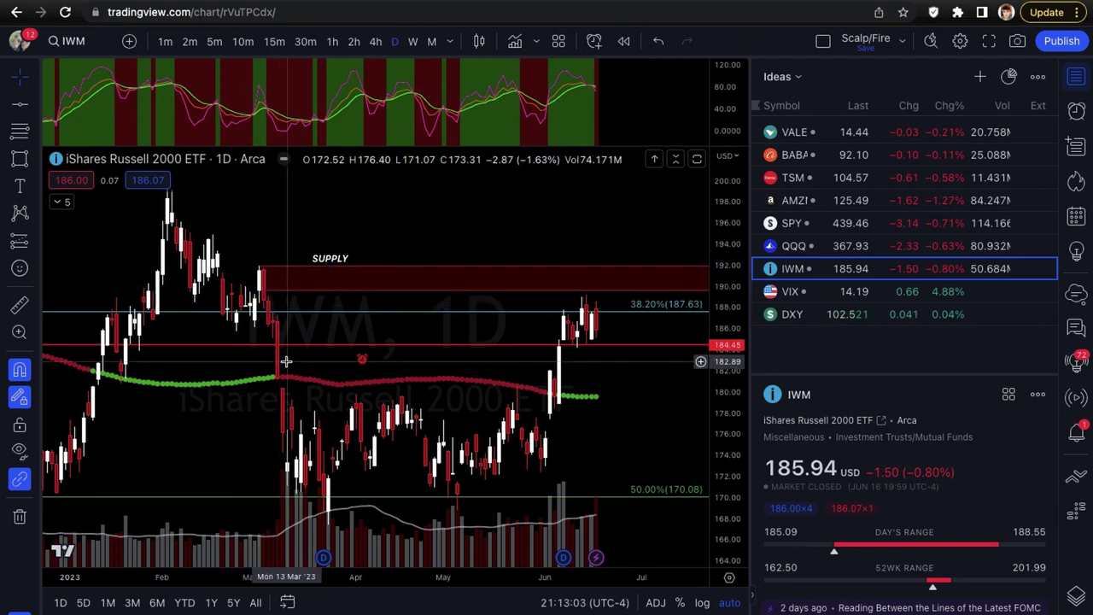
pyautogui.scroll(1, 286, 359)
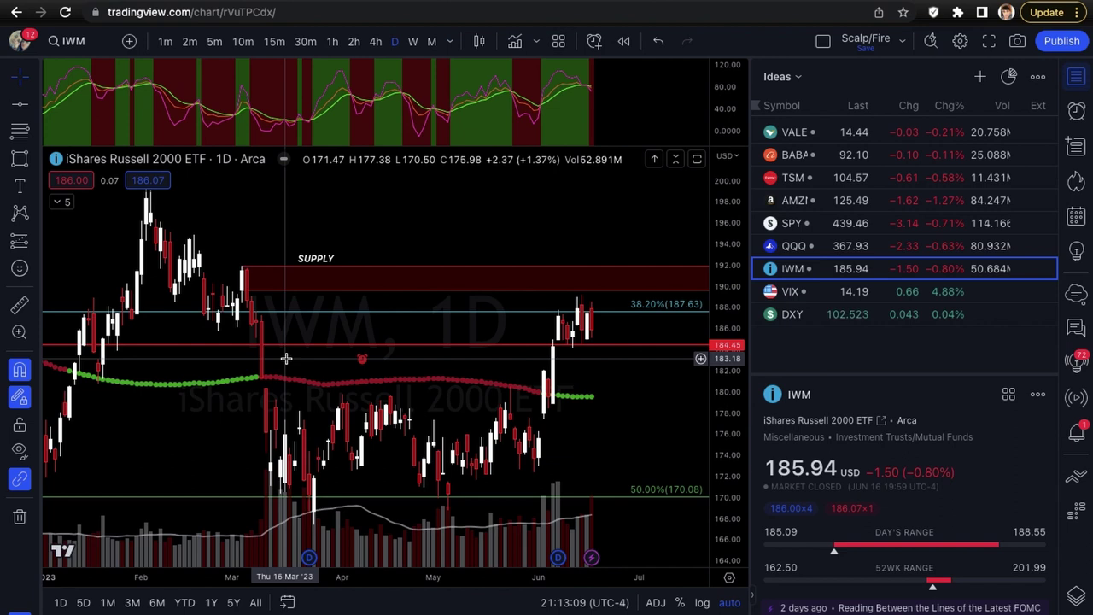
pyautogui.scroll(1, 598, 324)
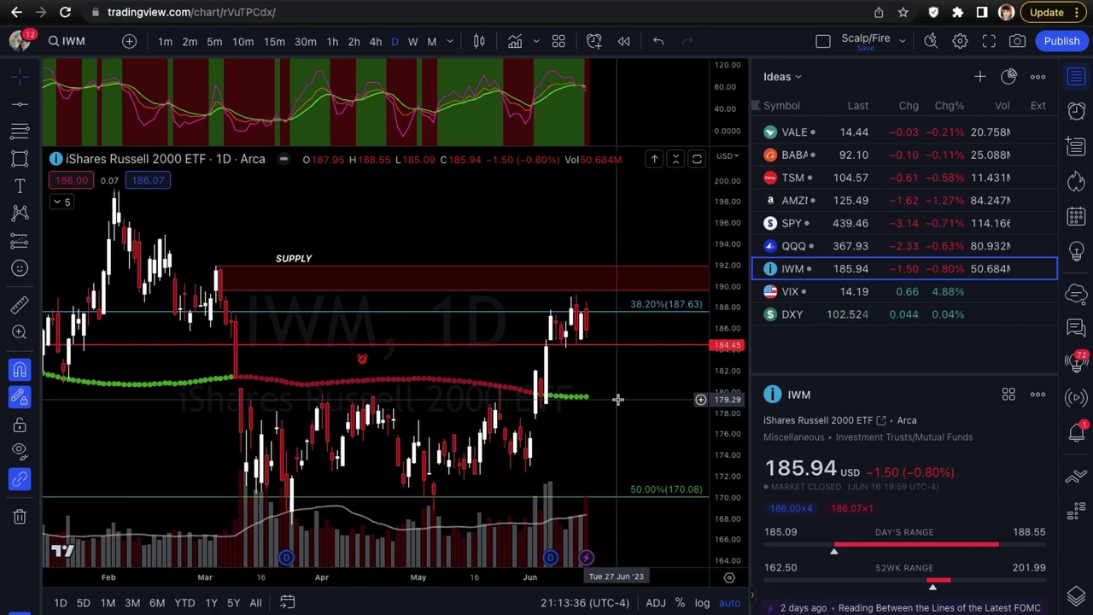
pyautogui.scroll(2, 617, 398)
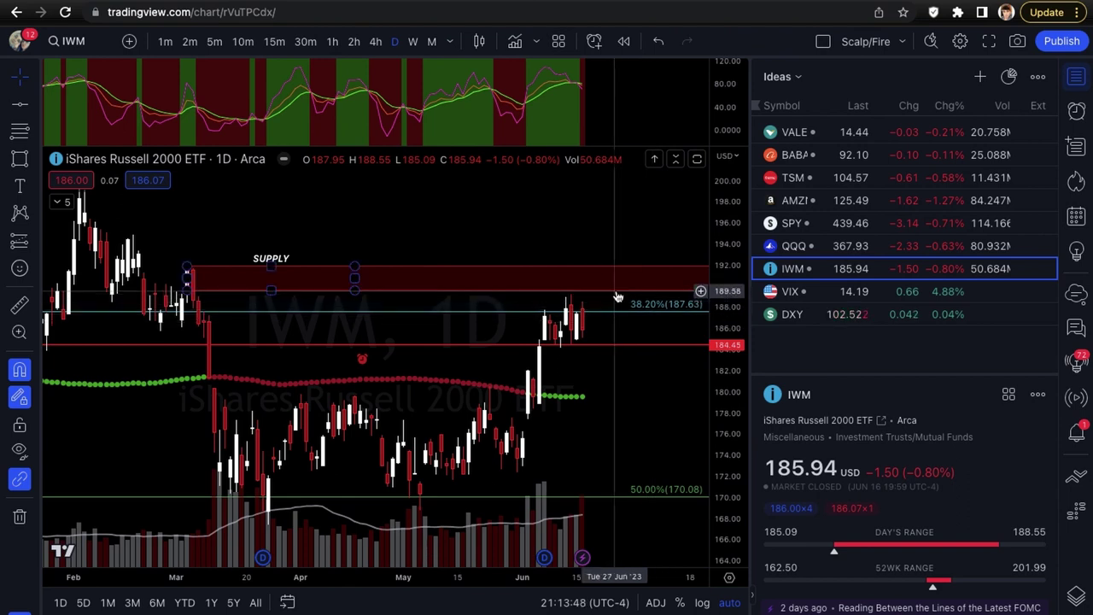
pyautogui.scroll(-1, 629, 378)
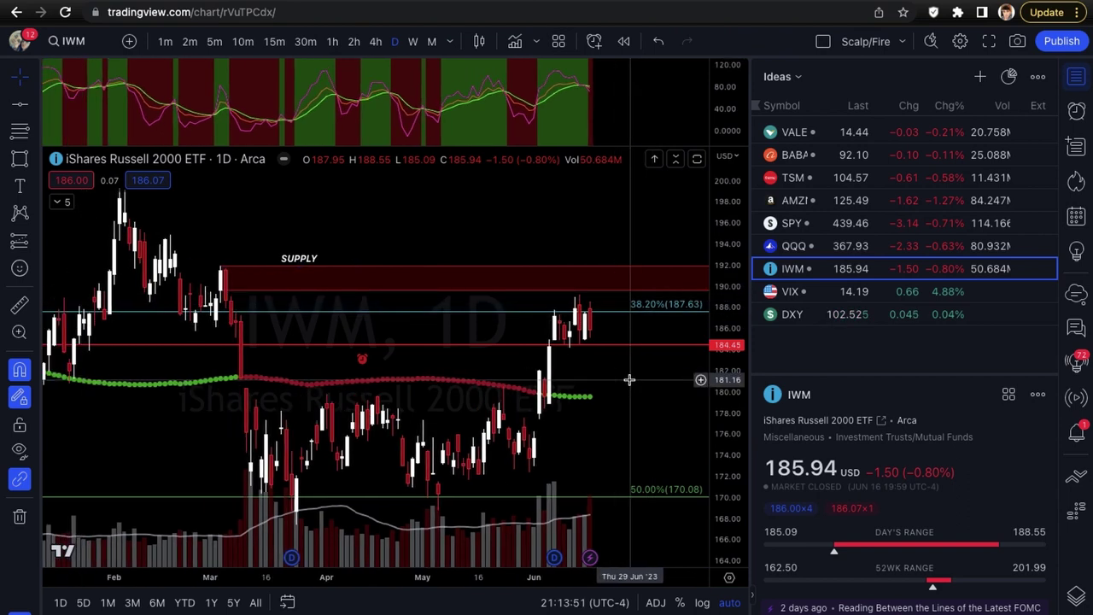
pyautogui.scroll(1, 628, 374)
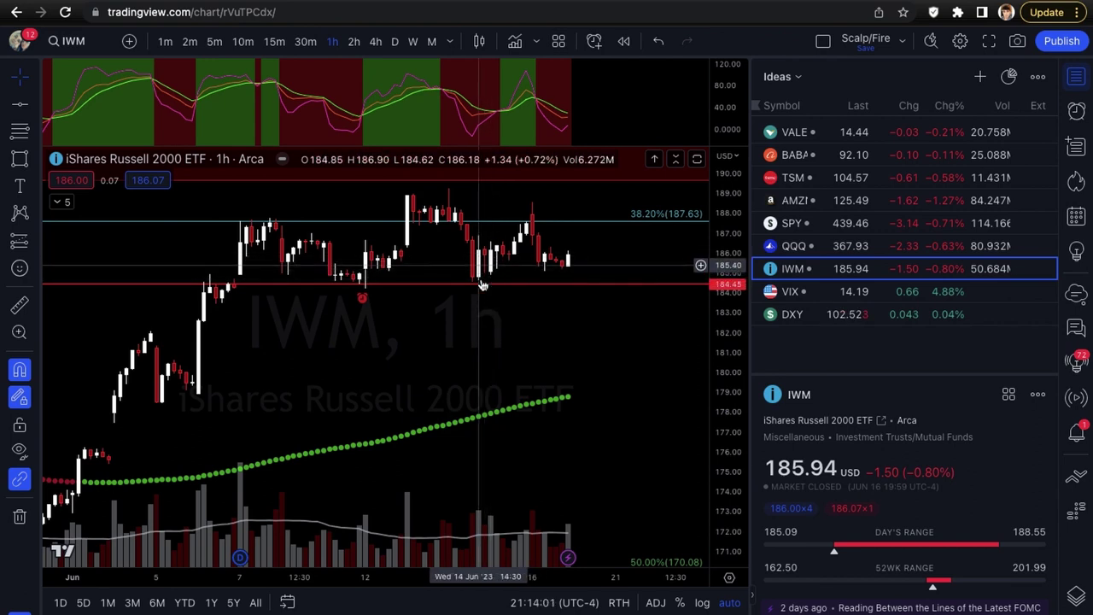
# Switch from IWM to the VIX daily chart with its red 13.50, 14.10 and 14.73 levels
pyautogui.scroll(-2, 598, 282)
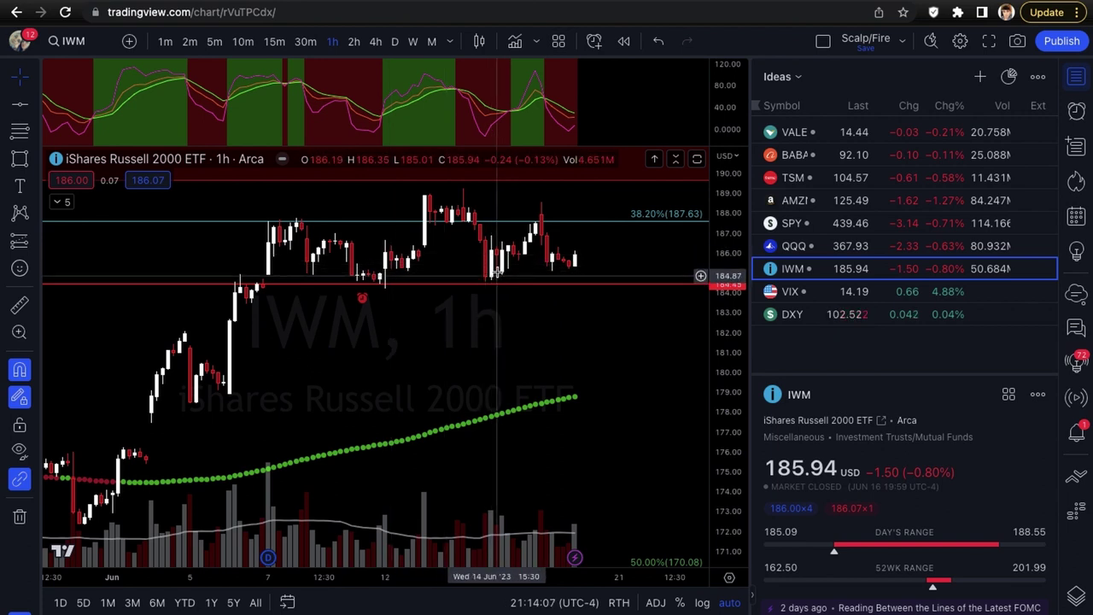
pyautogui.scroll(-1, 498, 282)
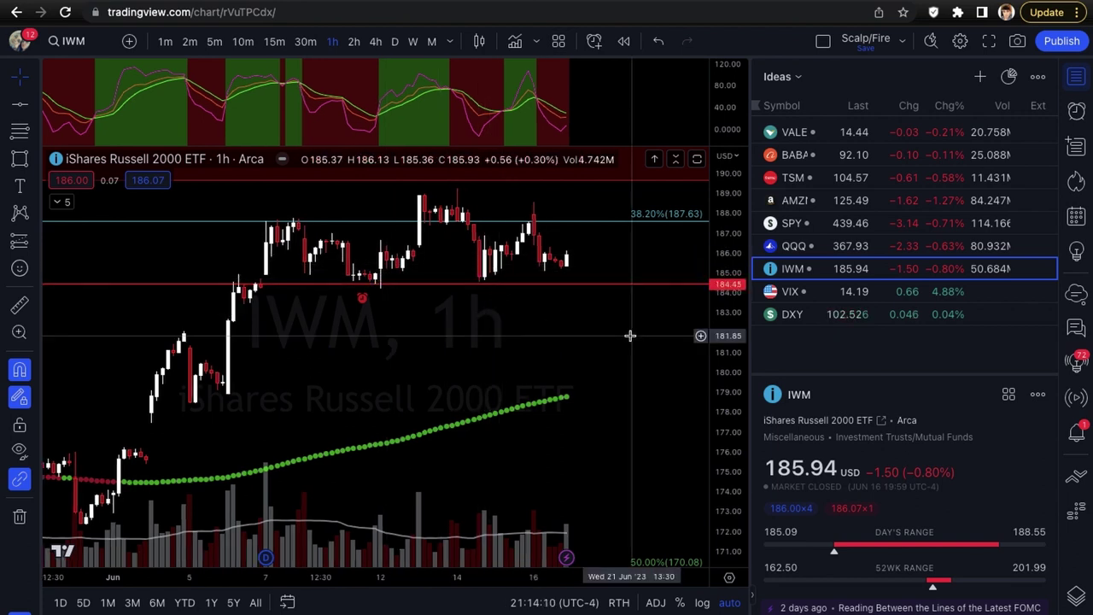
pyautogui.scroll(2, 630, 334)
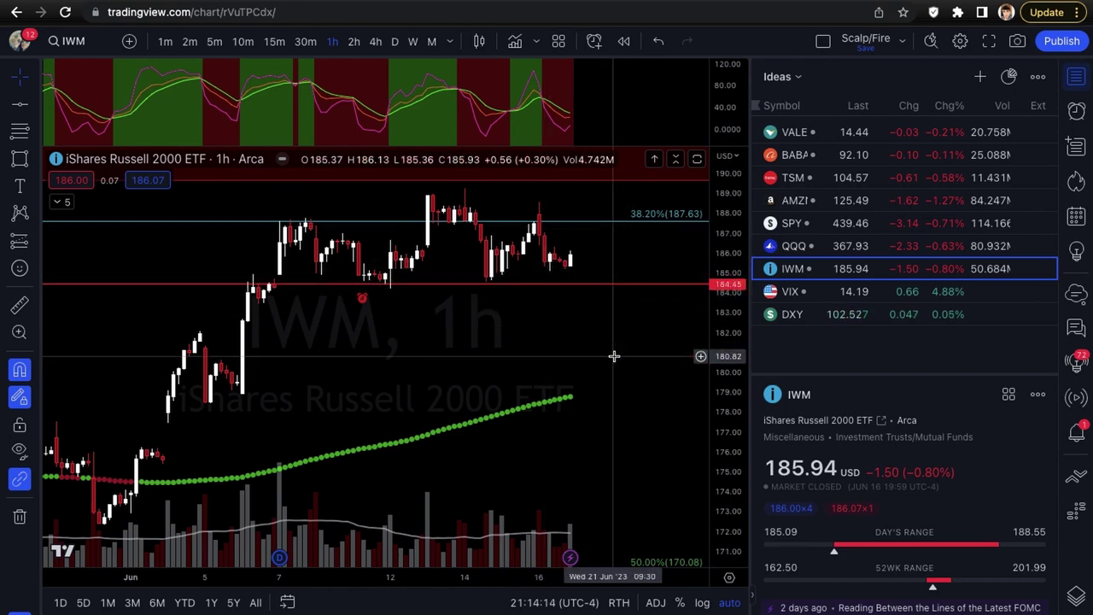
pyautogui.press('space')
pyautogui.scroll(3, 623, 346)
pyautogui.scroll(1, 624, 345)
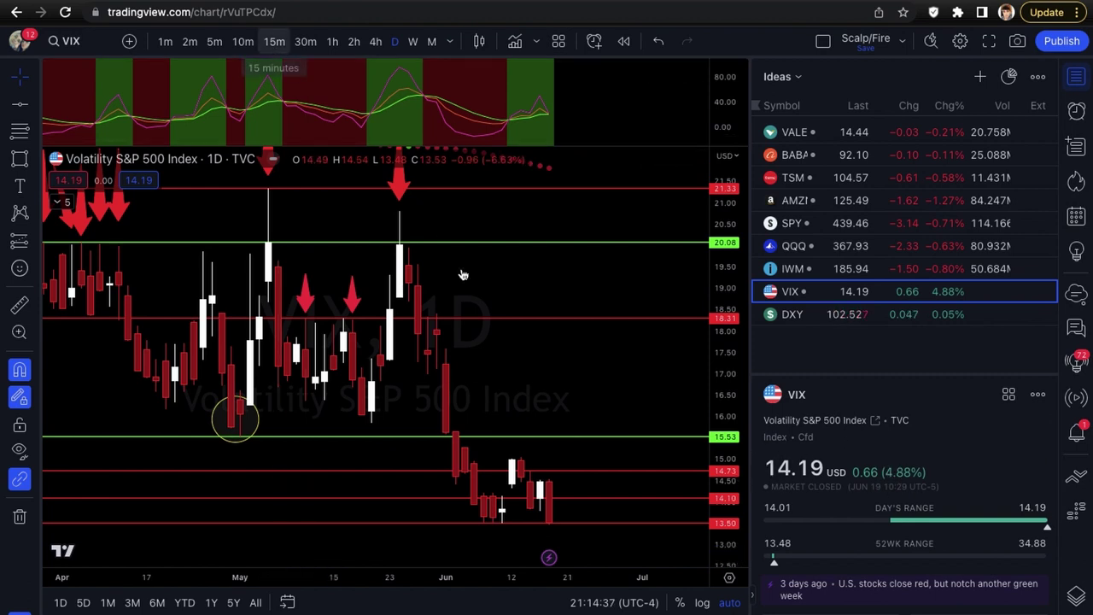
pyautogui.scroll(2, 649, 478)
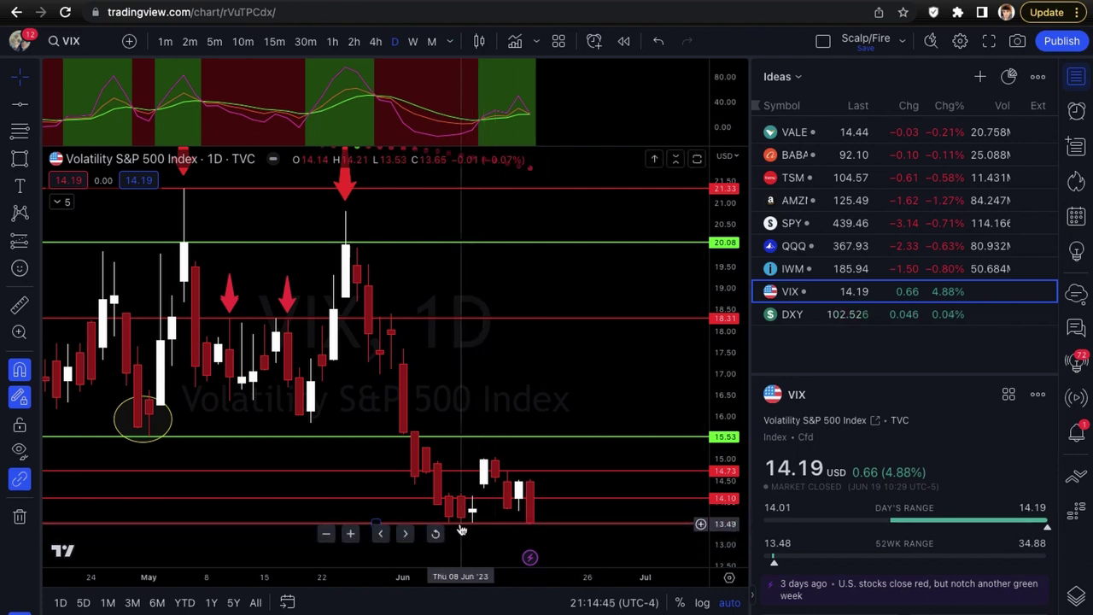
pyautogui.scroll(1, 502, 527)
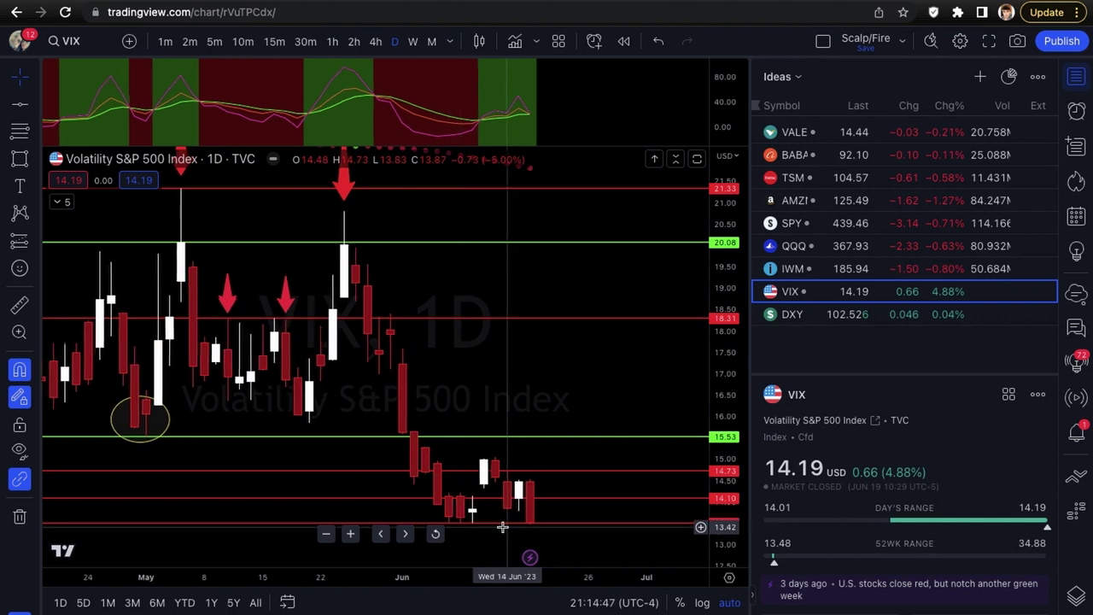
pyautogui.scroll(1, 502, 528)
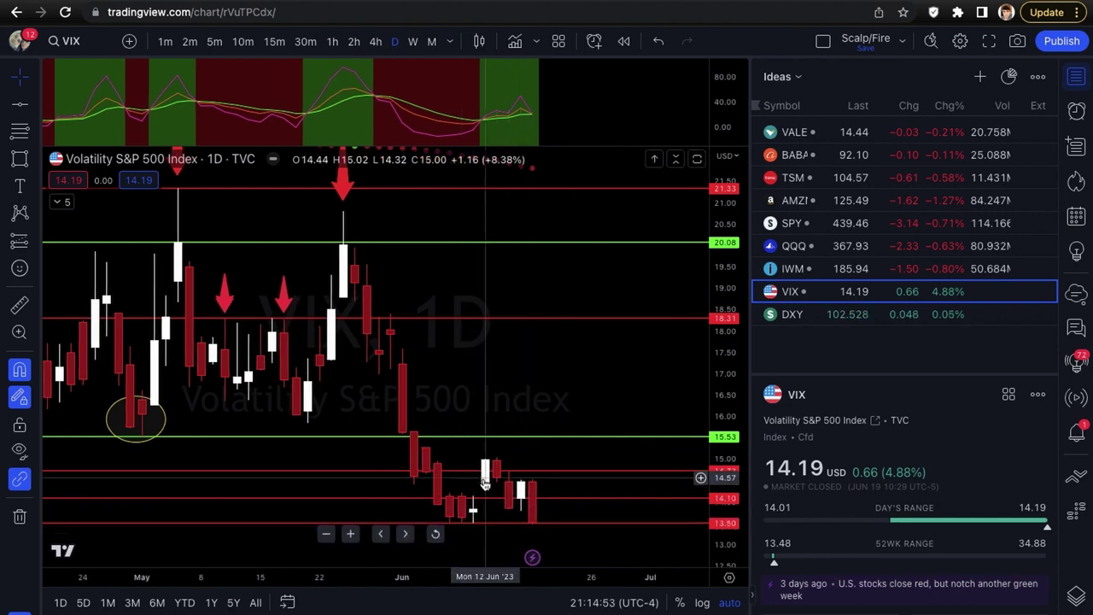
pyautogui.scroll(1, 566, 479)
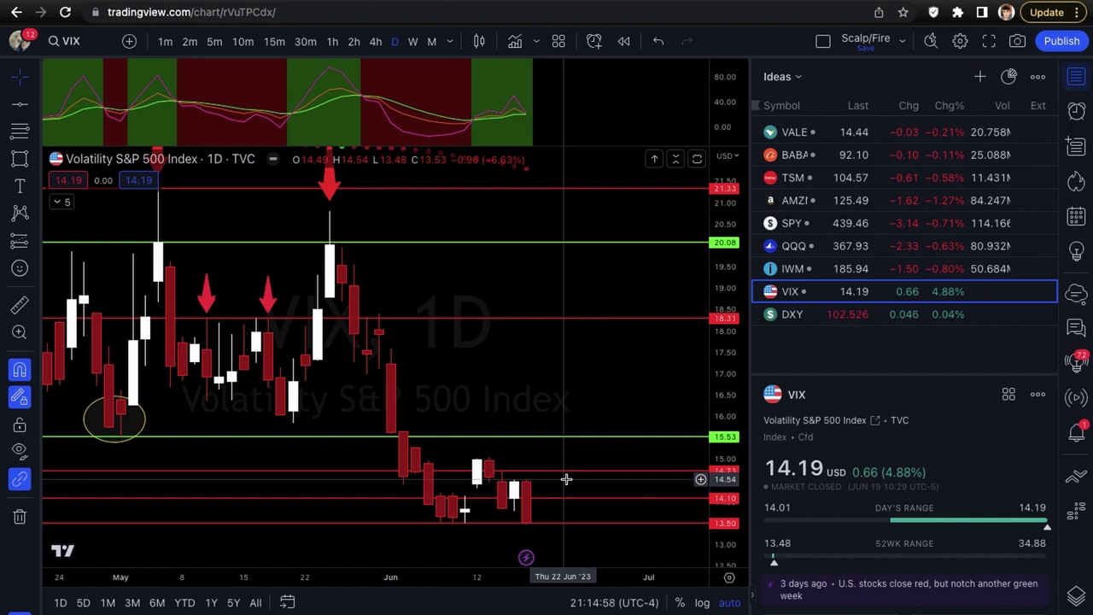
pyautogui.scroll(1, 565, 479)
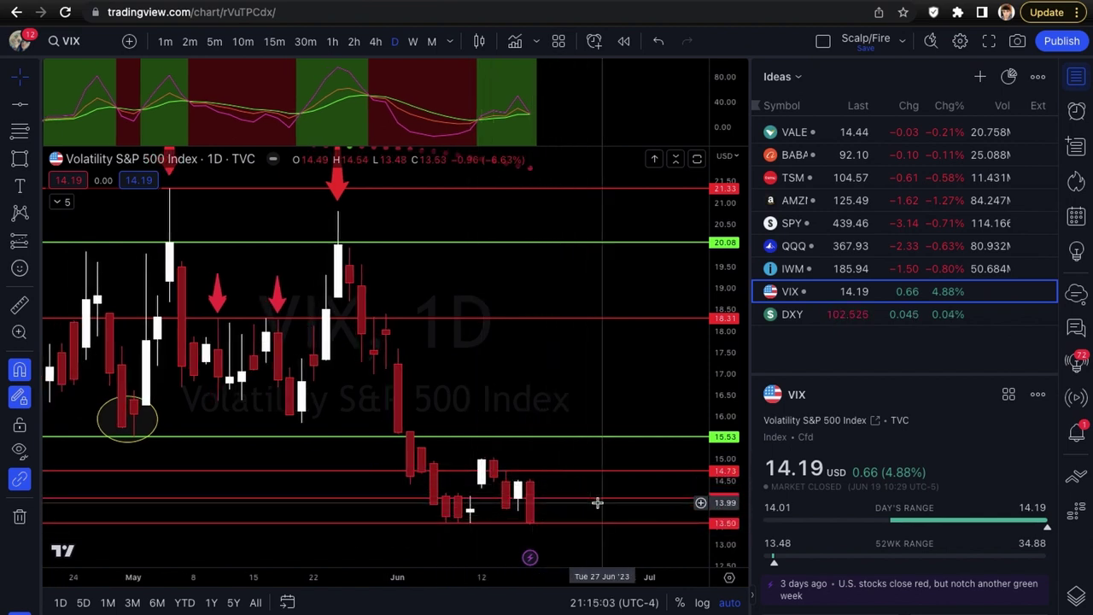
pyautogui.scroll(3, 597, 503)
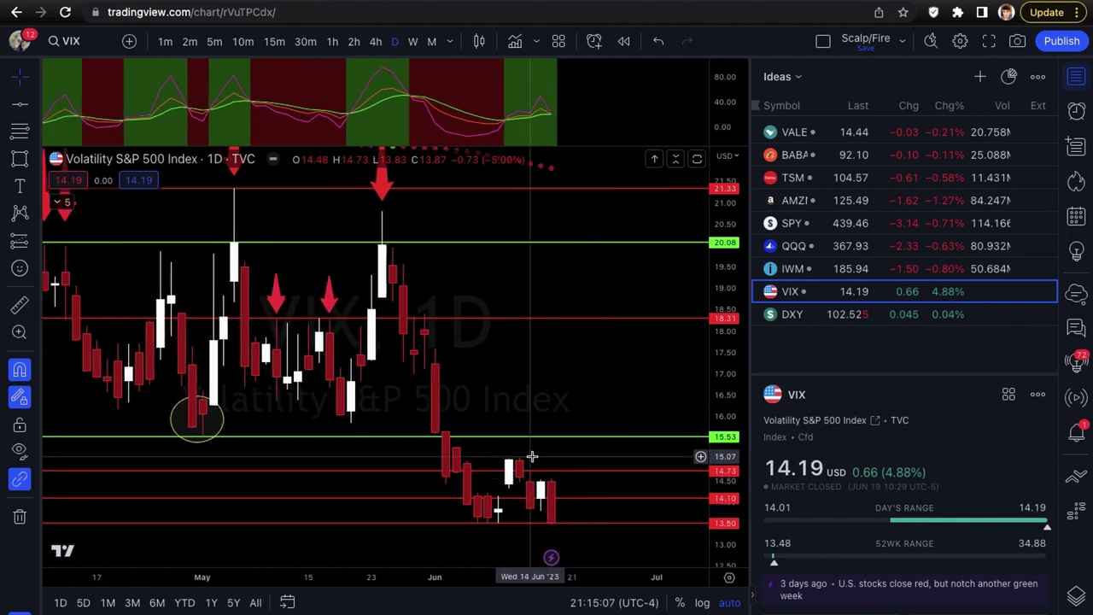
pyautogui.scroll(1, 532, 459)
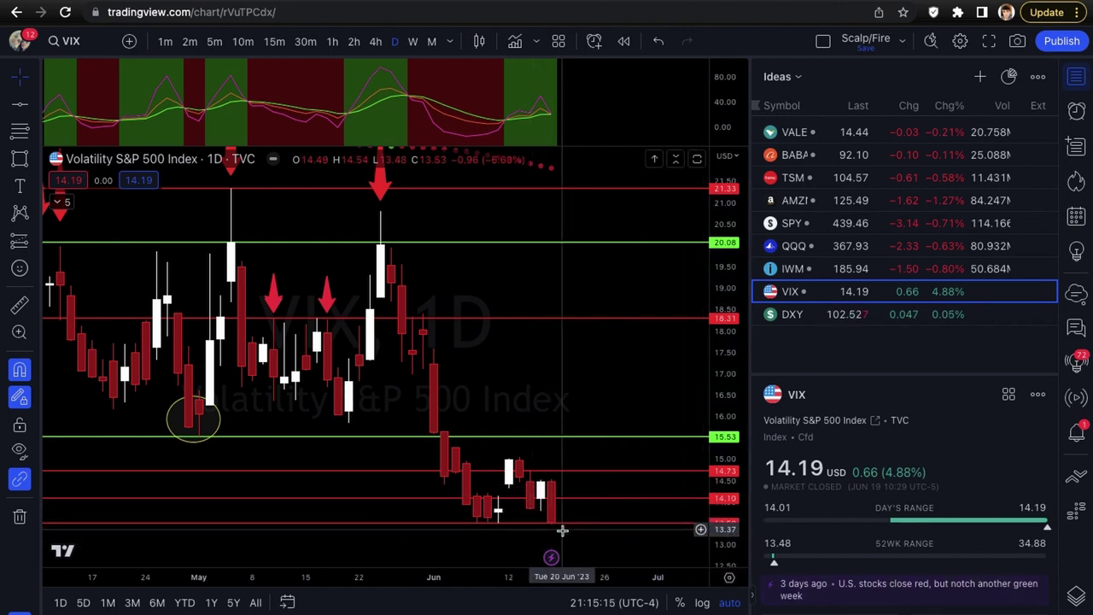
pyautogui.scroll(-5, 579, 548)
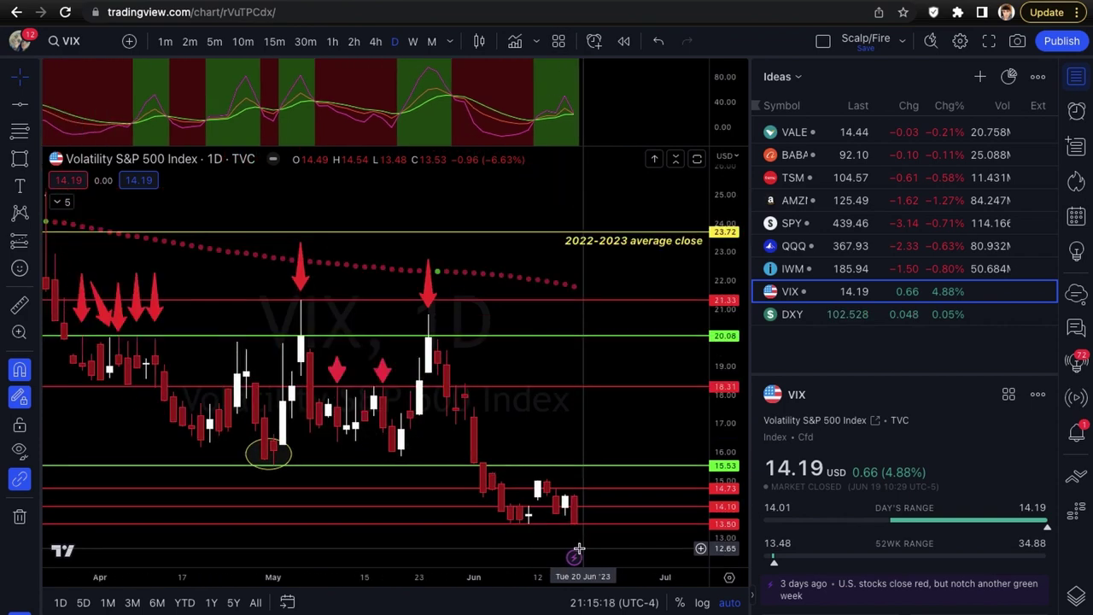
pyautogui.scroll(4, 579, 547)
pyautogui.scroll(3, 579, 547)
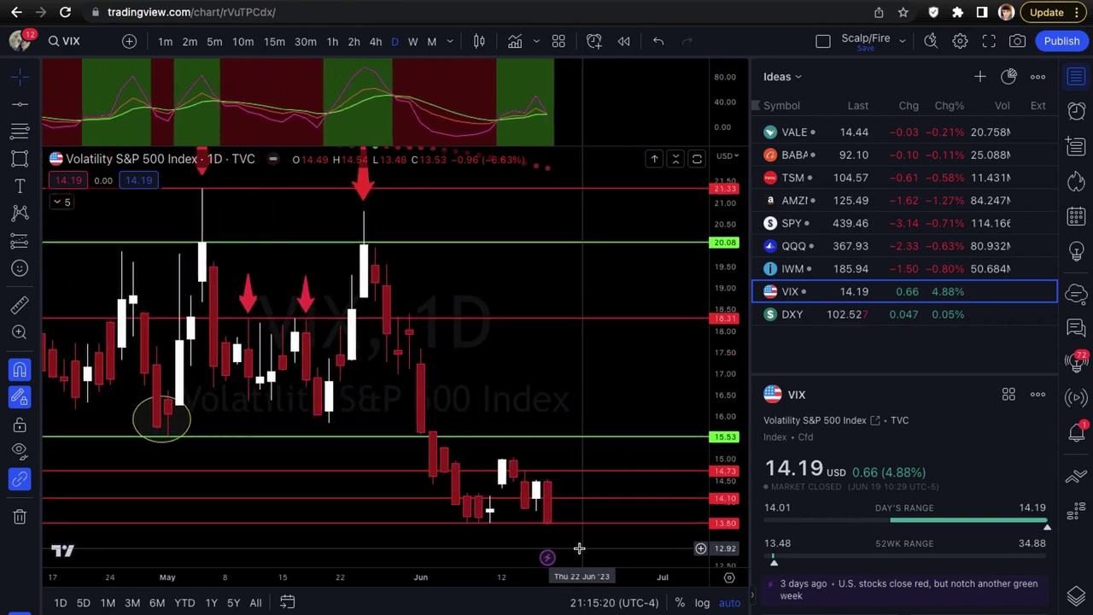
pyautogui.scroll(1, 597, 480)
pyautogui.scroll(1, 596, 481)
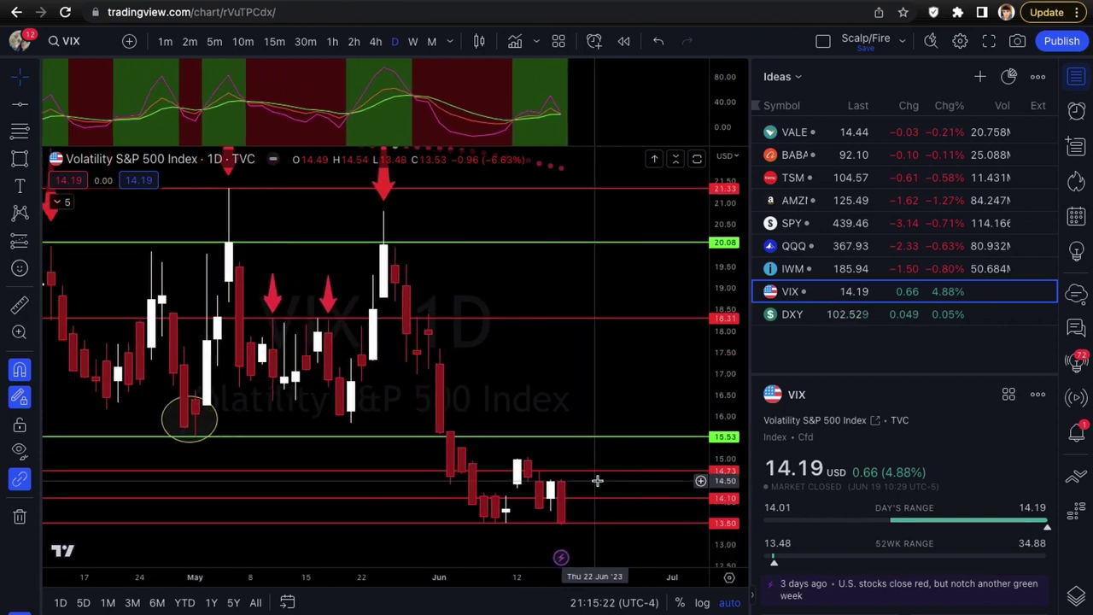
pyautogui.scroll(-1, 649, 491)
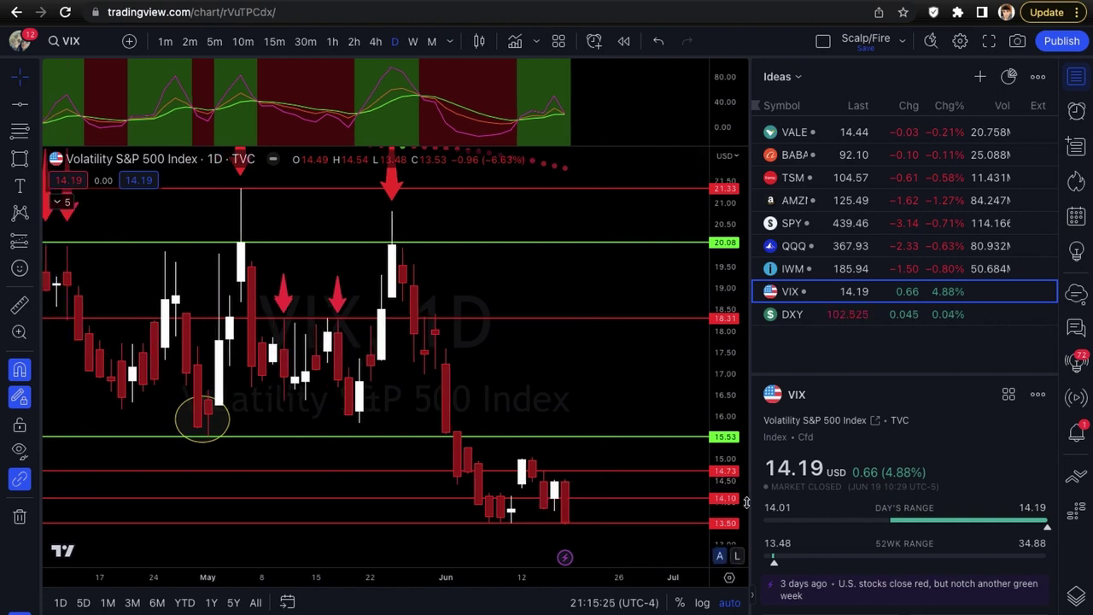
pyautogui.scroll(1, 603, 526)
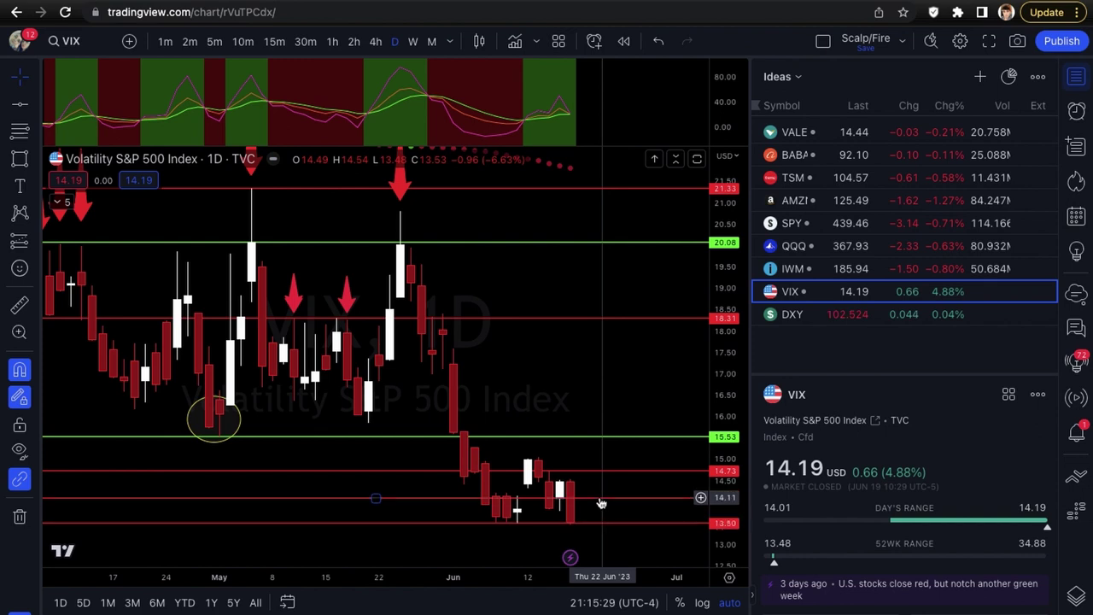
pyautogui.scroll(1, 601, 504)
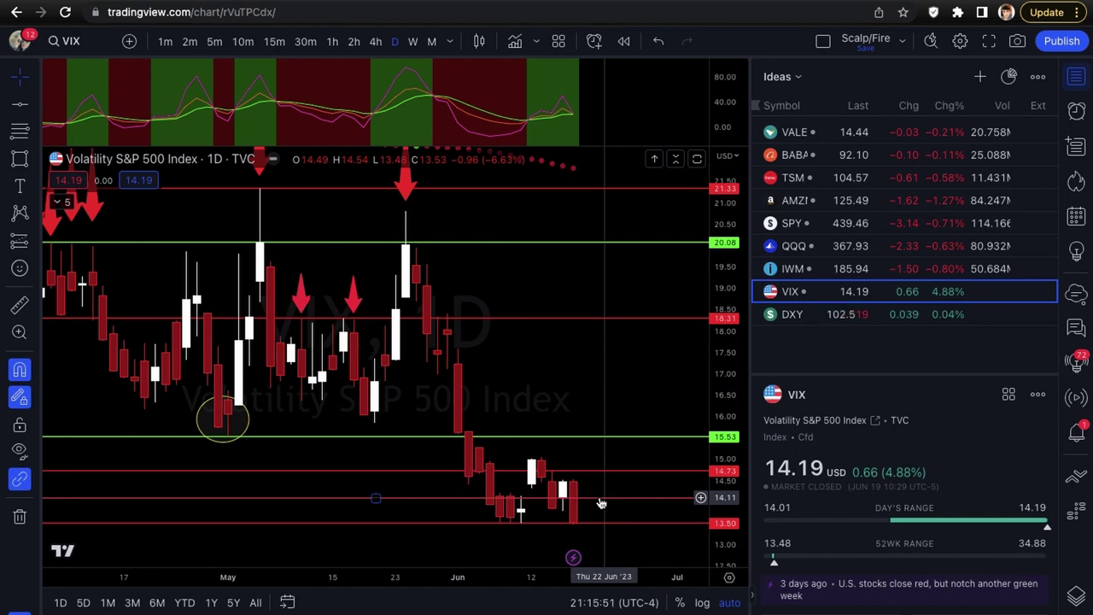
pyautogui.scroll(1, 601, 504)
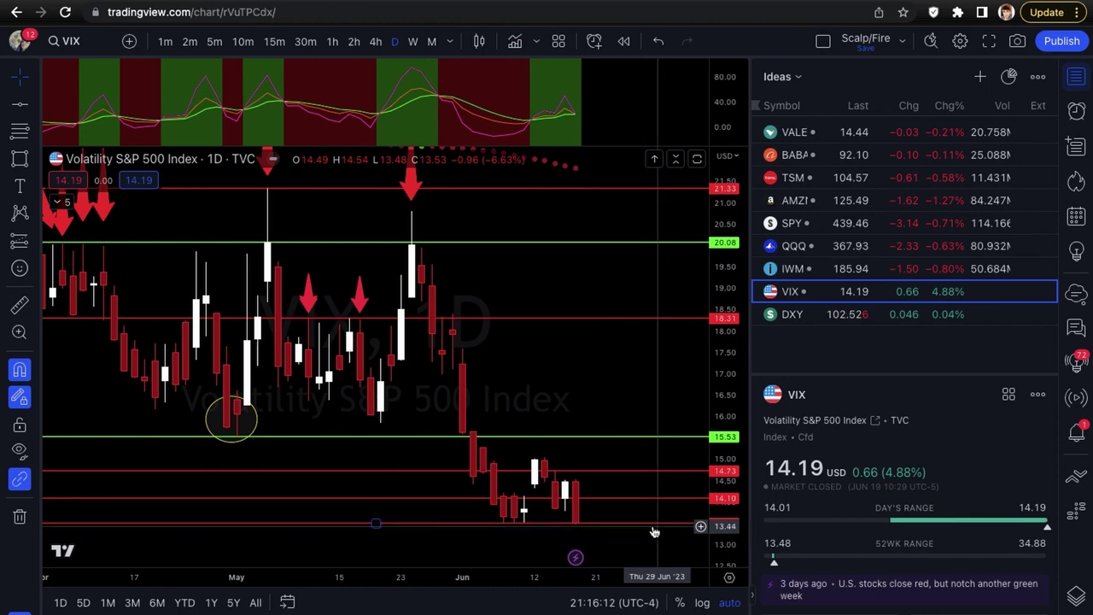
pyautogui.scroll(-5, 653, 532)
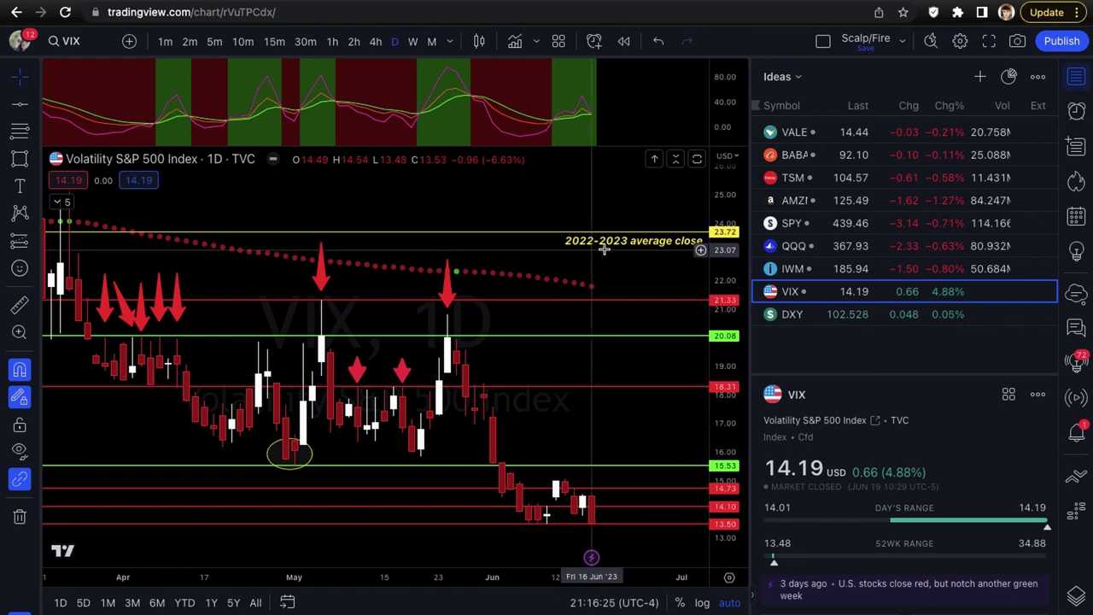
pyautogui.moveTo(598, 233); pyautogui.dragTo(581, 230)
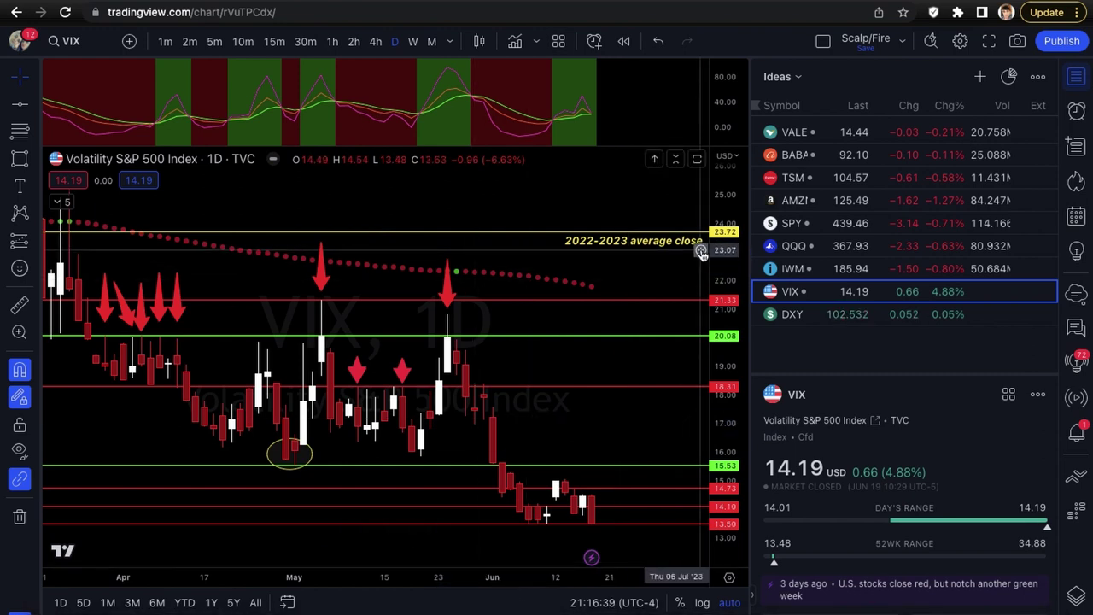
pyautogui.scroll(3, 659, 347)
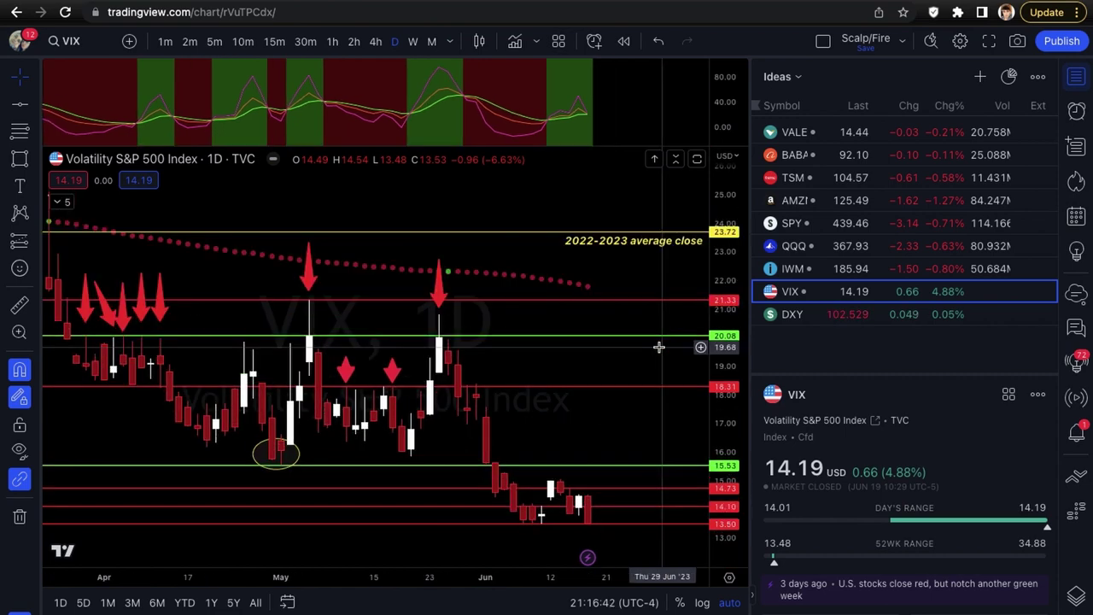
pyautogui.scroll(-1, 658, 346)
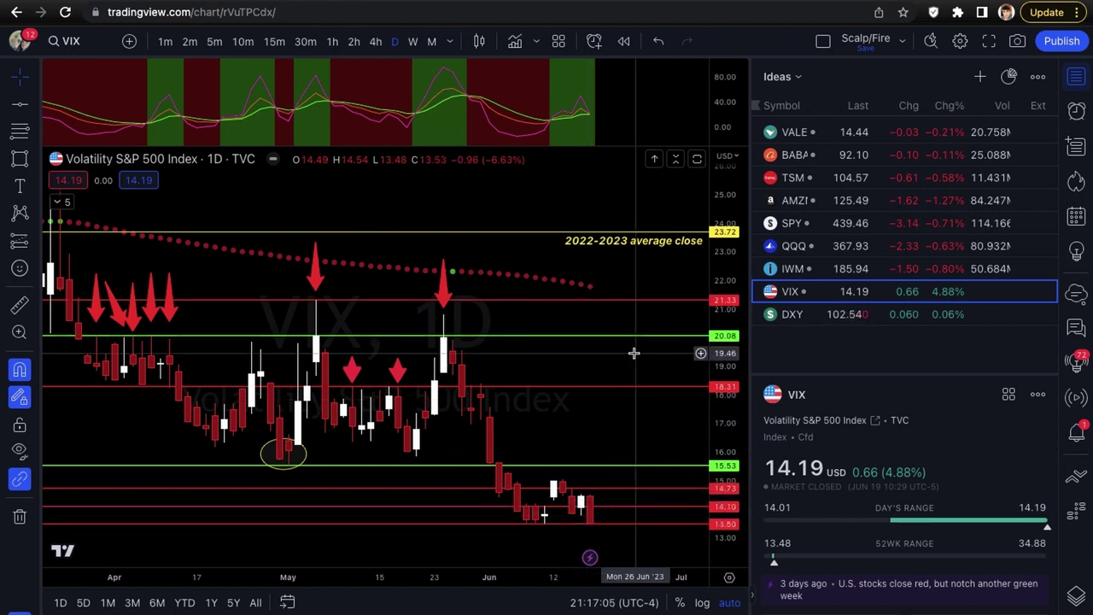
pyautogui.scroll(5, 634, 352)
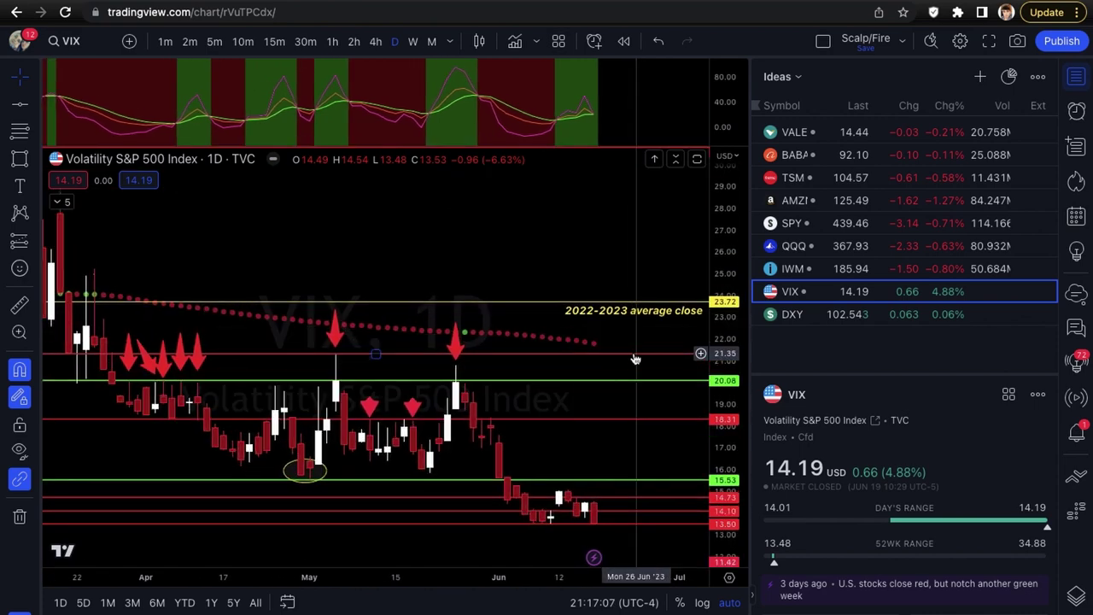
pyautogui.scroll(-4, 633, 352)
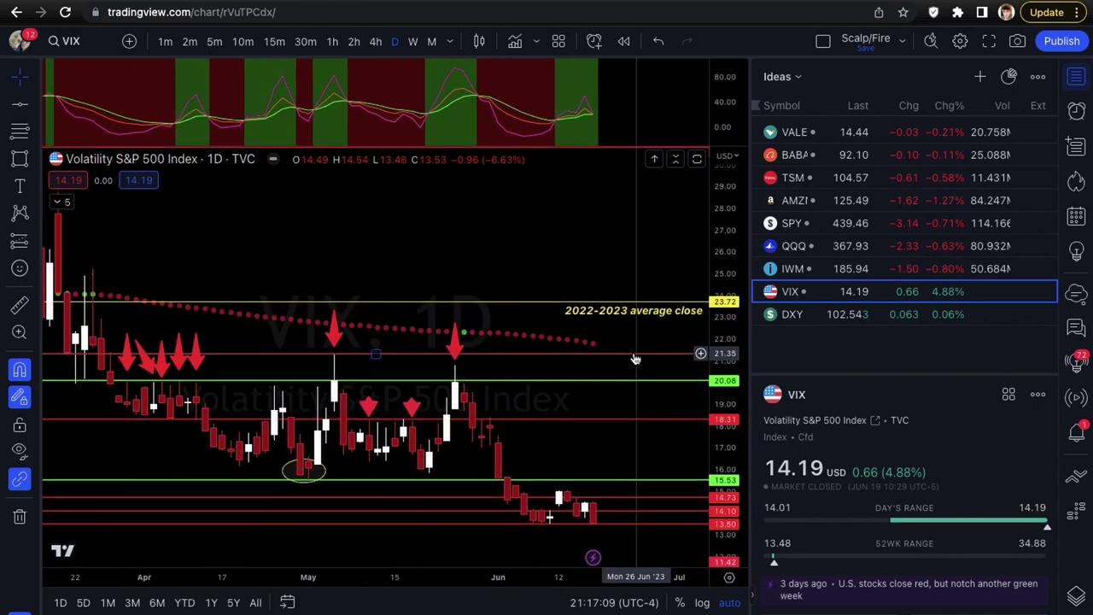
pyautogui.scroll(3, 633, 353)
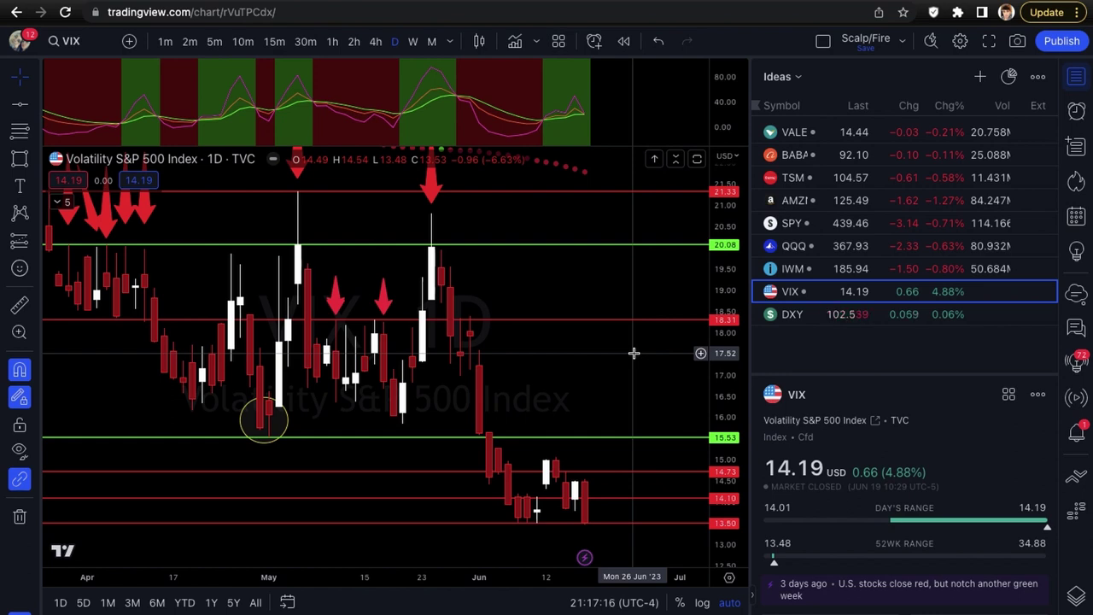
pyautogui.scroll(-3, 634, 353)
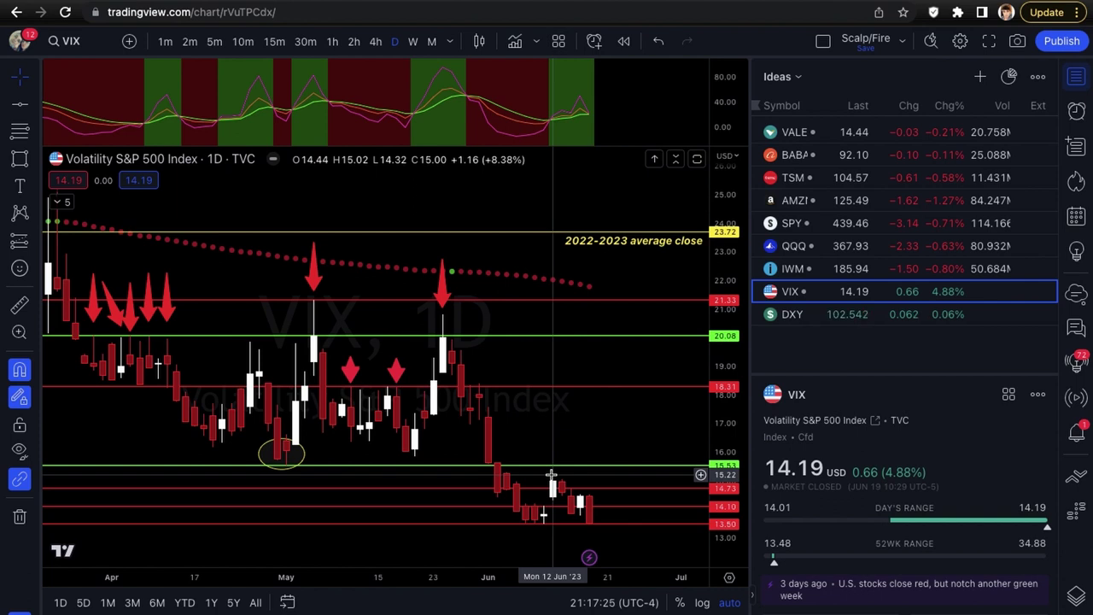
pyautogui.scroll(2, 556, 438)
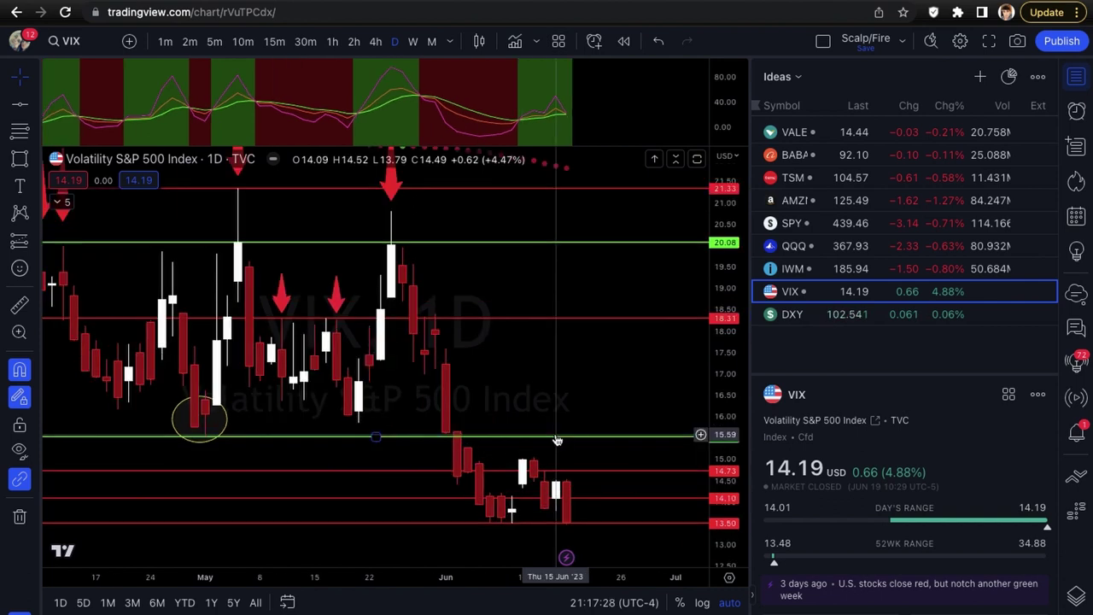
pyautogui.scroll(1, 634, 458)
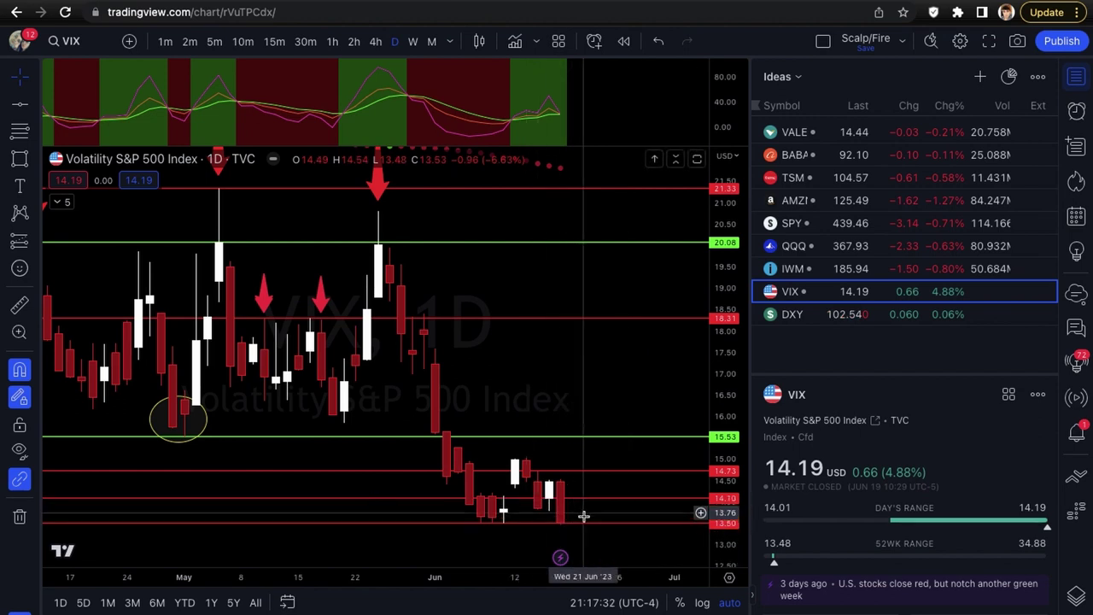
# Move the green VIX horizontal level line to 20.08
pyautogui.click(611, 470)
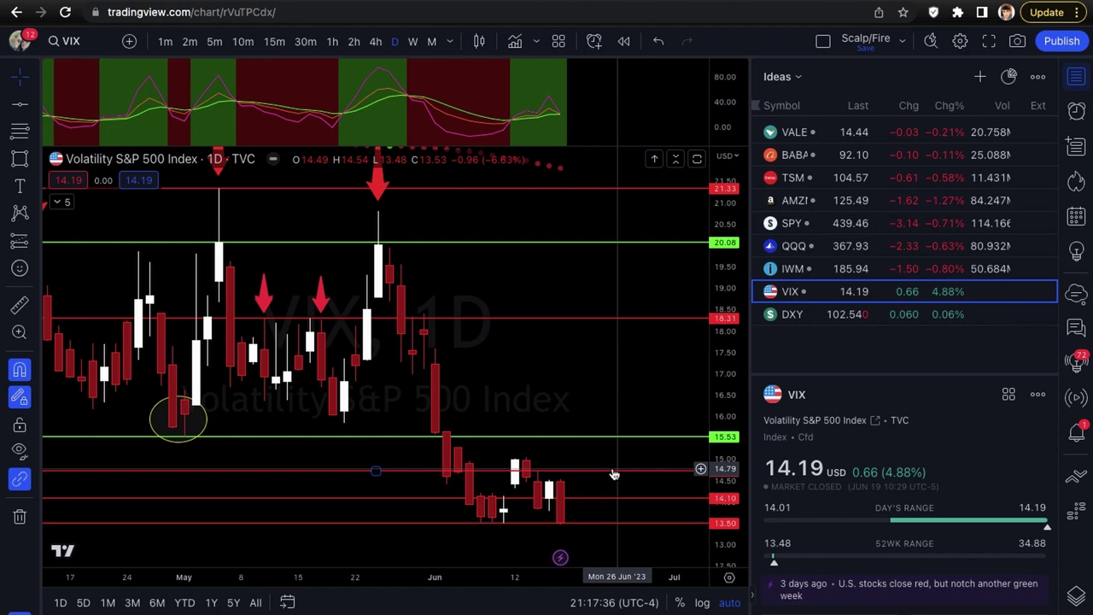
pyautogui.click(602, 510)
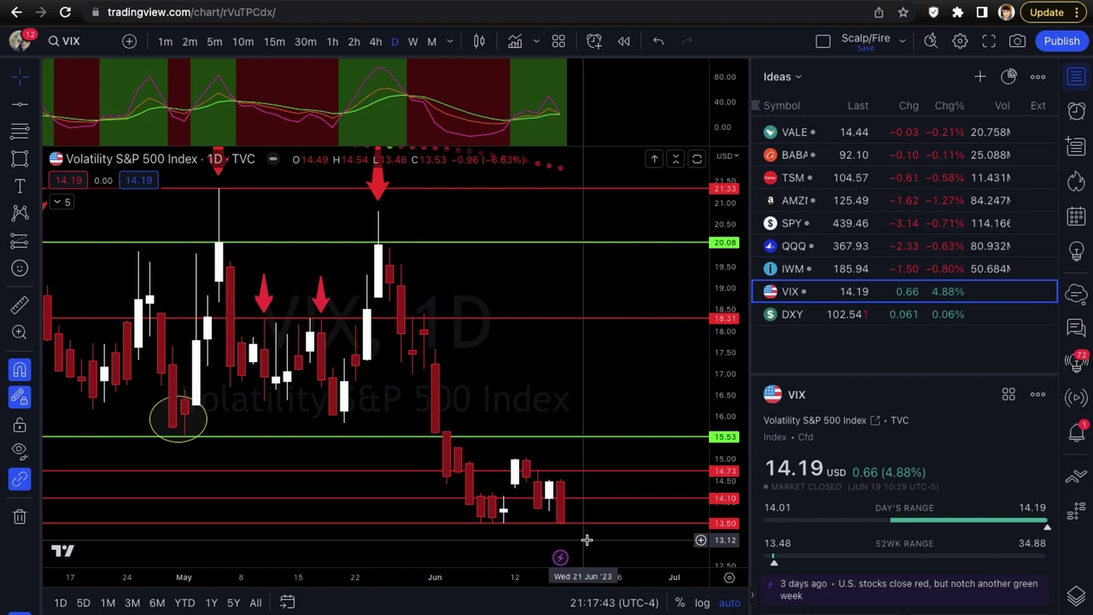
pyautogui.scroll(-1, 586, 539)
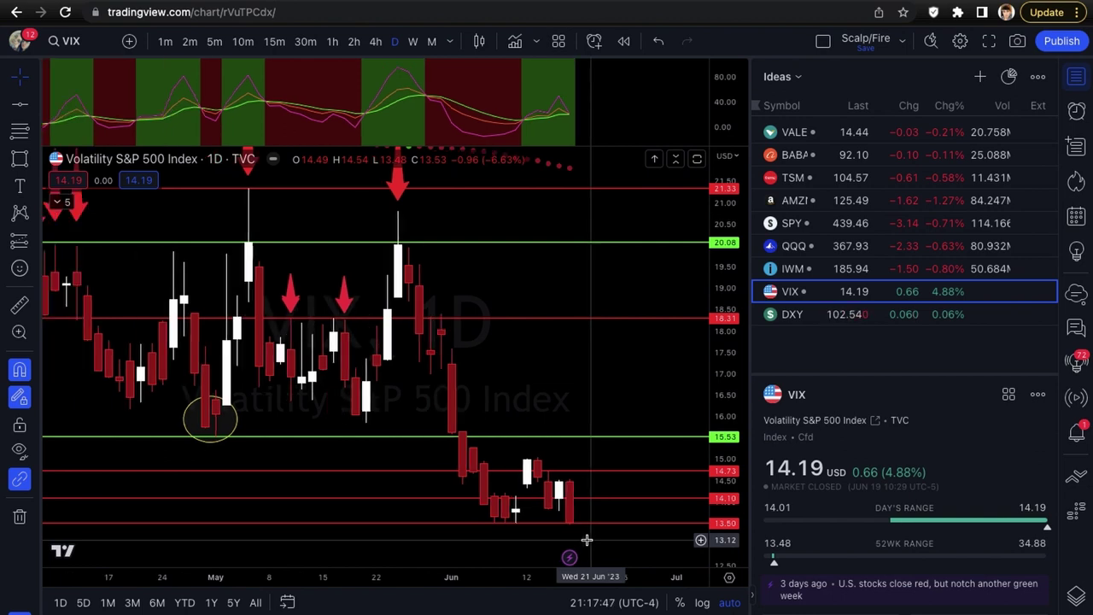
pyautogui.scroll(-1, 587, 539)
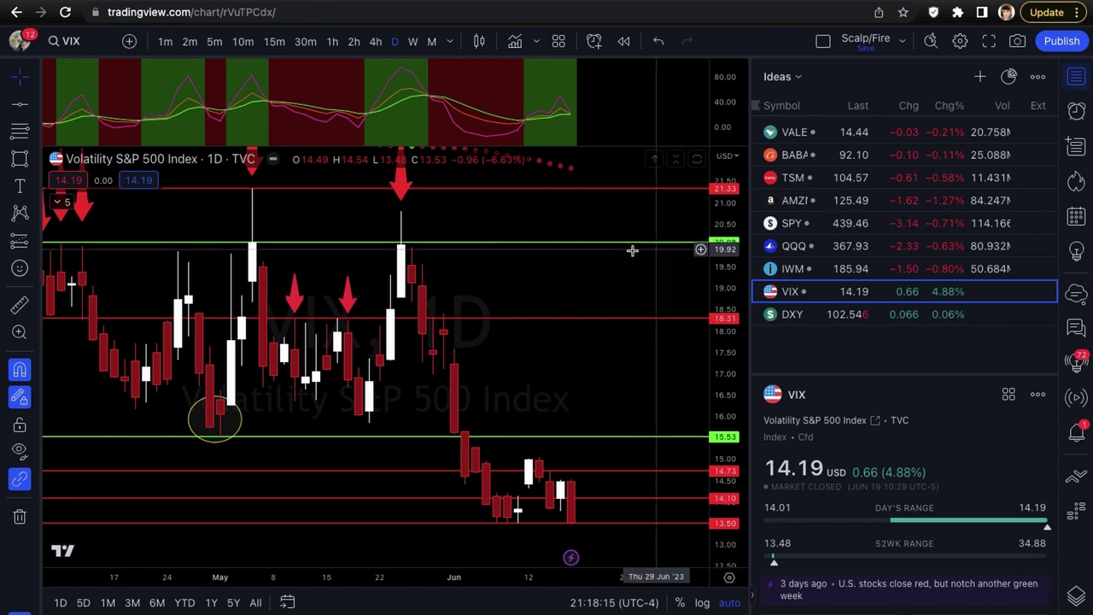
pyautogui.moveTo(609, 239); pyautogui.dragTo(585, 244)
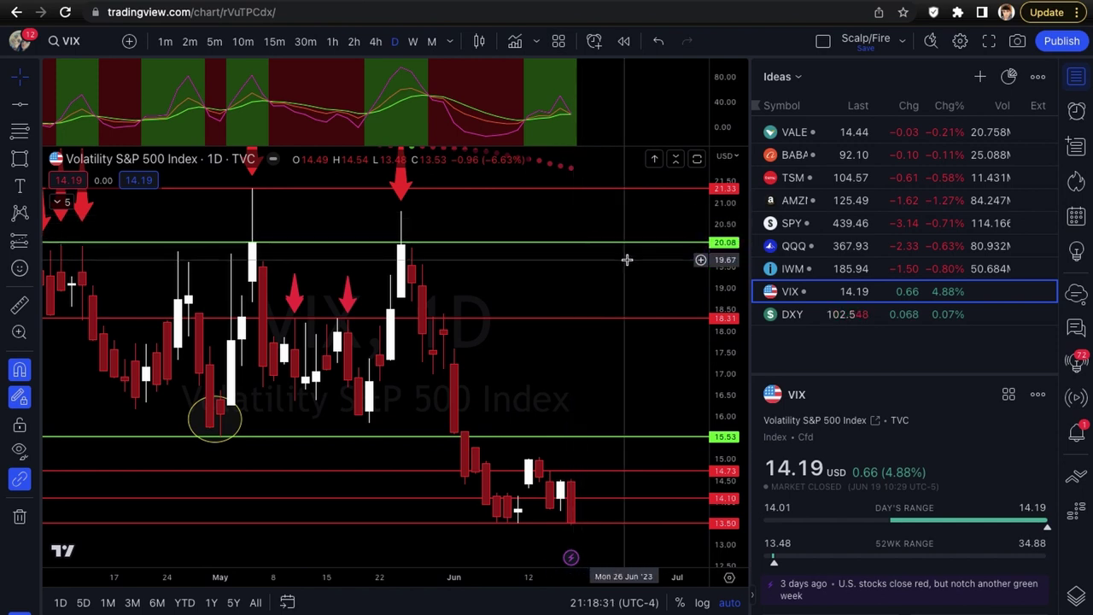
pyautogui.moveTo(635, 243); pyautogui.dragTo(617, 220)
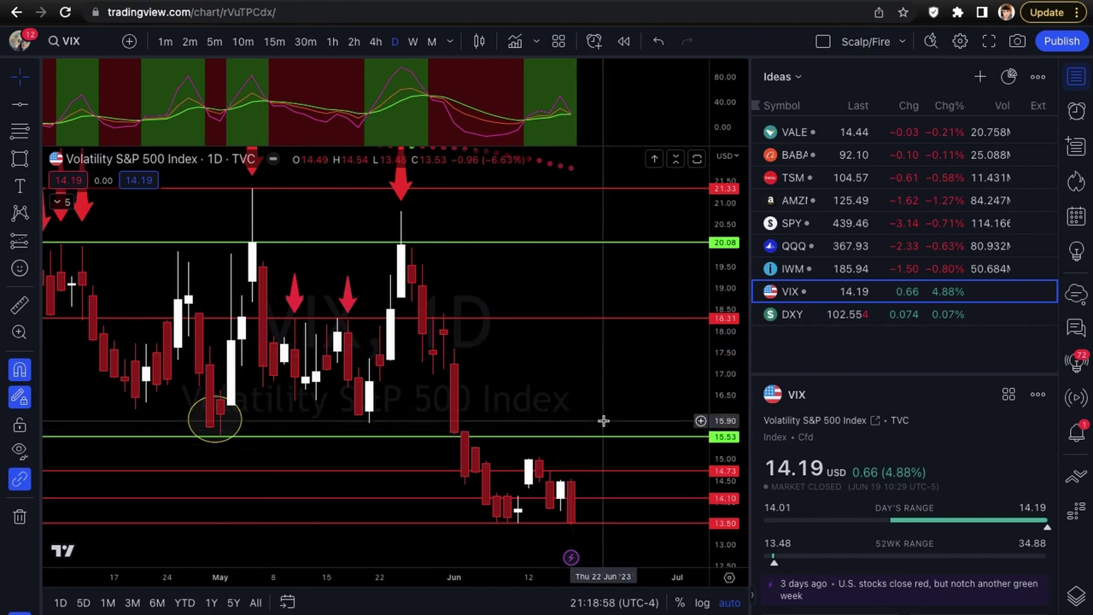
# Advance the watchlist to the U.S. Dollar Index (DXY) daily chart
pyautogui.scroll(-1, 622, 378)
pyautogui.scroll(2, 623, 378)
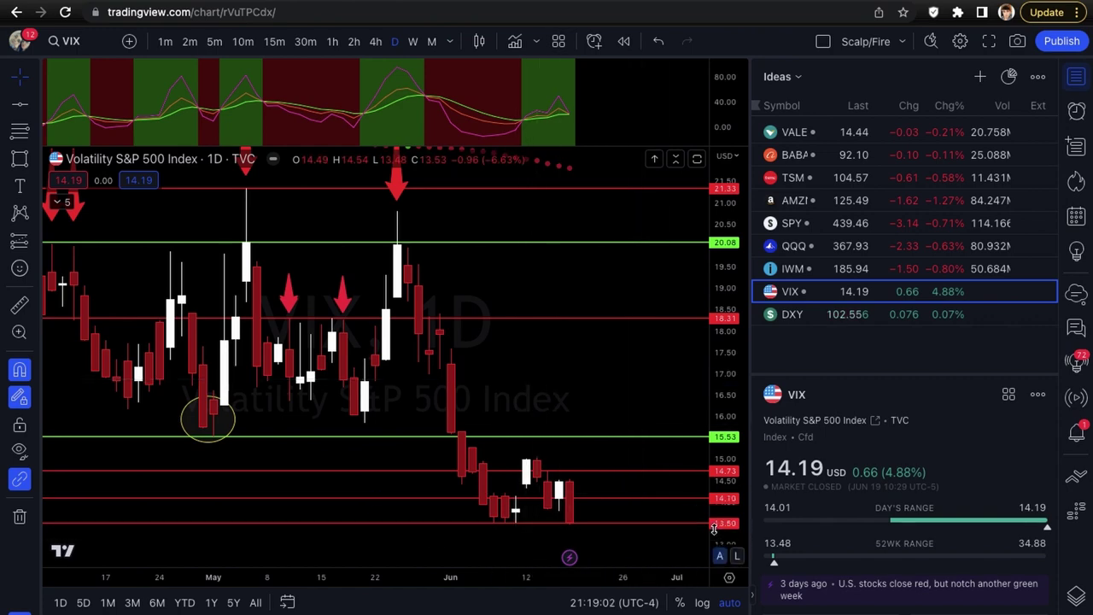
pyautogui.press('Down')
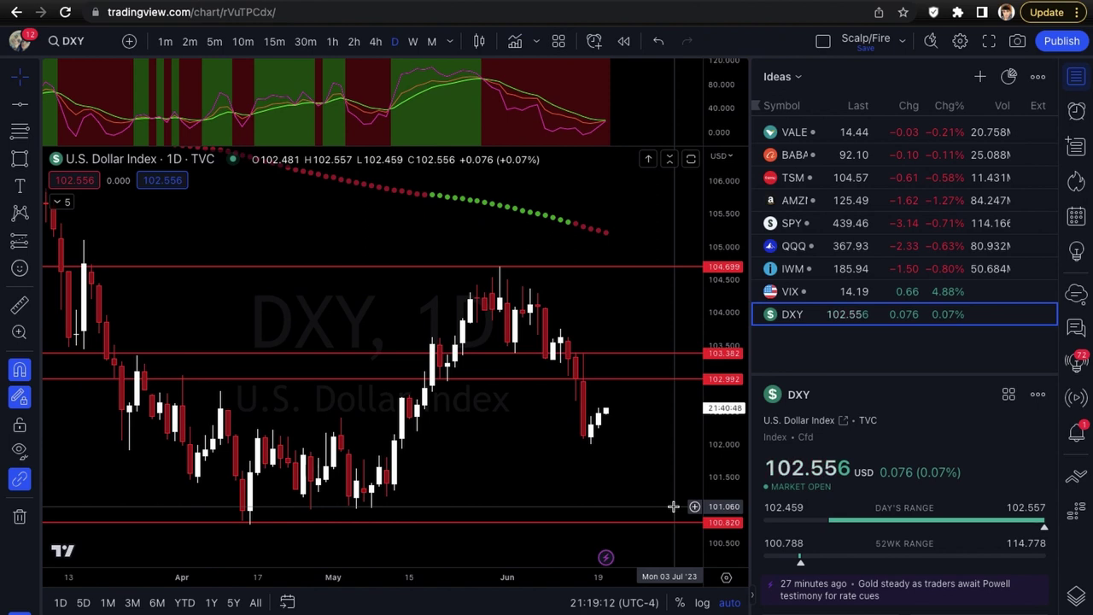
pyautogui.scroll(2, 673, 507)
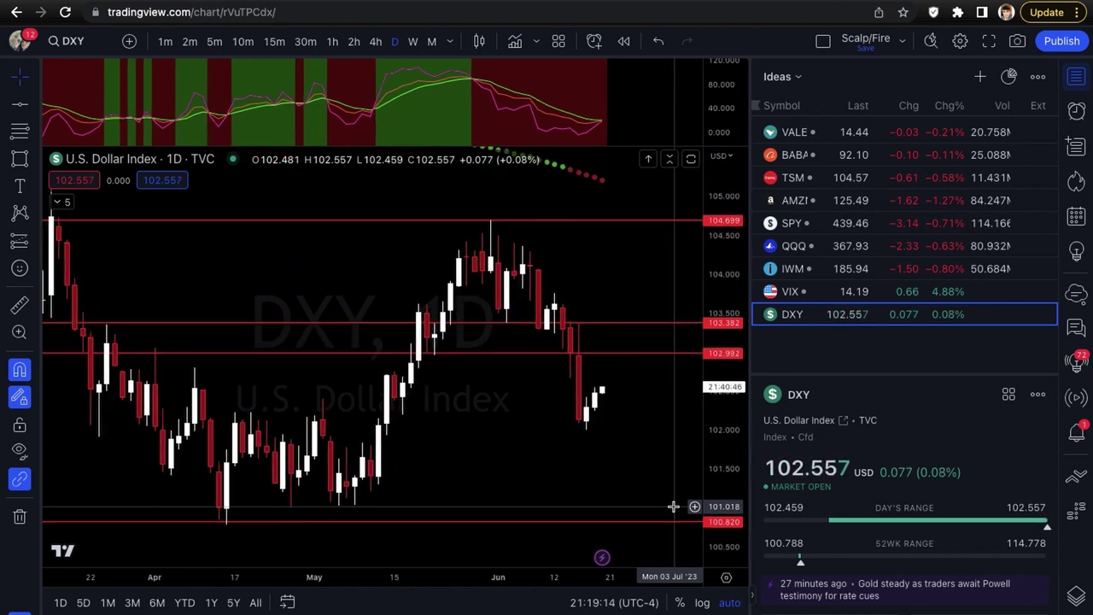
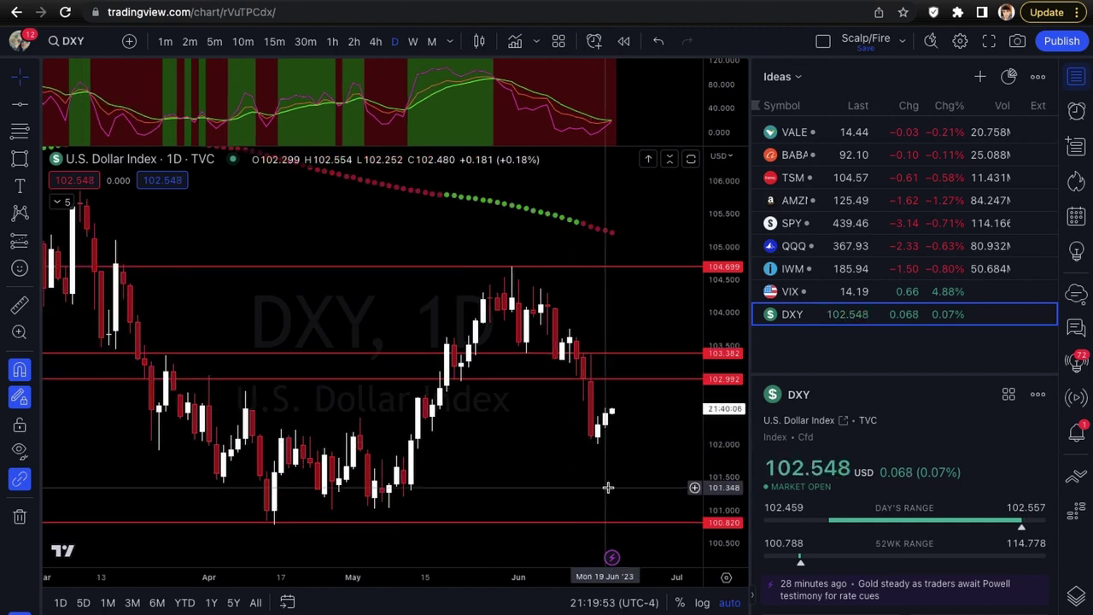
# Place a horizontal support line at 101.027 on the DXY daily chart and deselect it
pyautogui.scroll(-2, 607, 488)
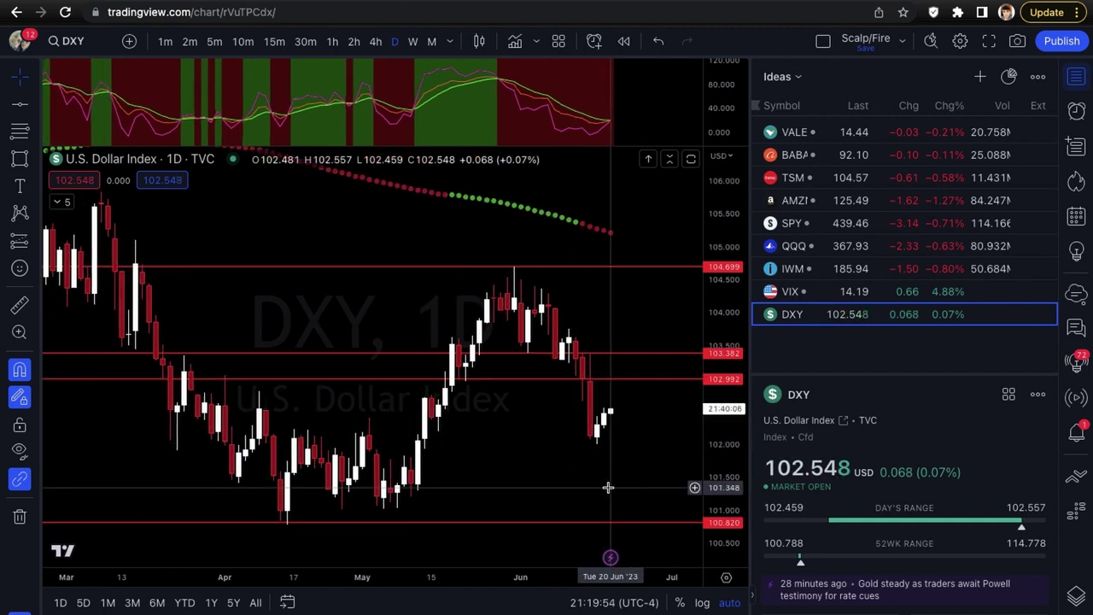
pyautogui.click(570, 353)
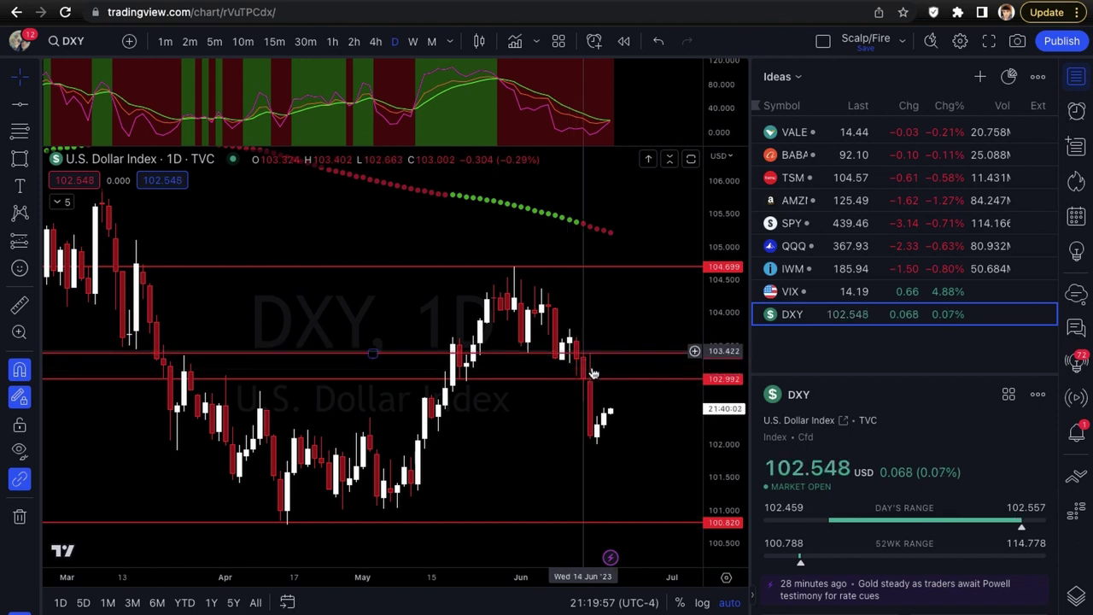
pyautogui.hscroll(-1, 636, 424)
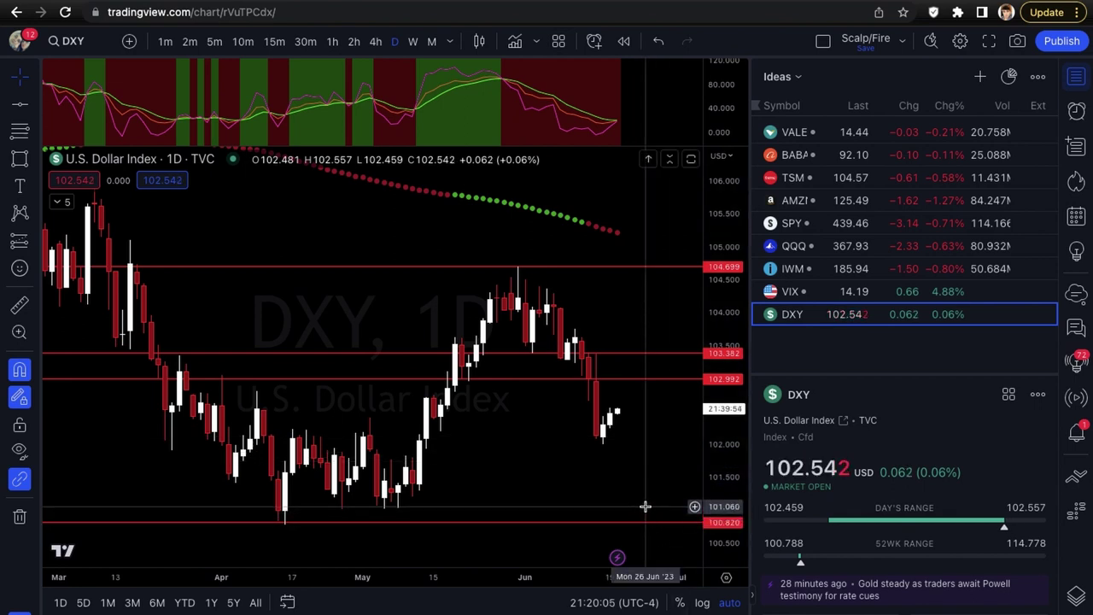
pyautogui.click(373, 509)
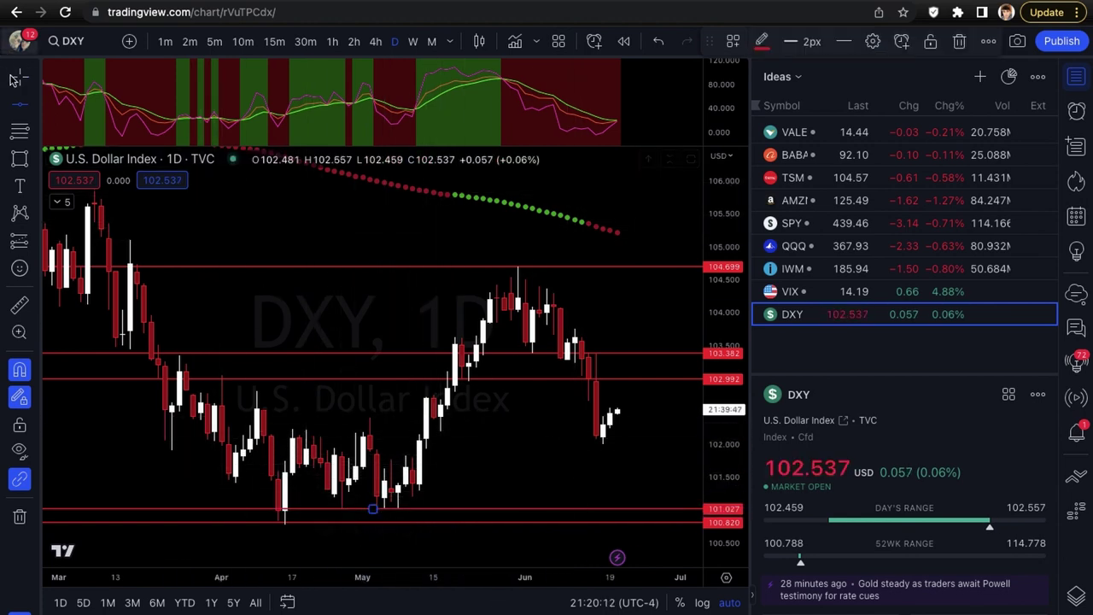
pyautogui.click(542, 462)
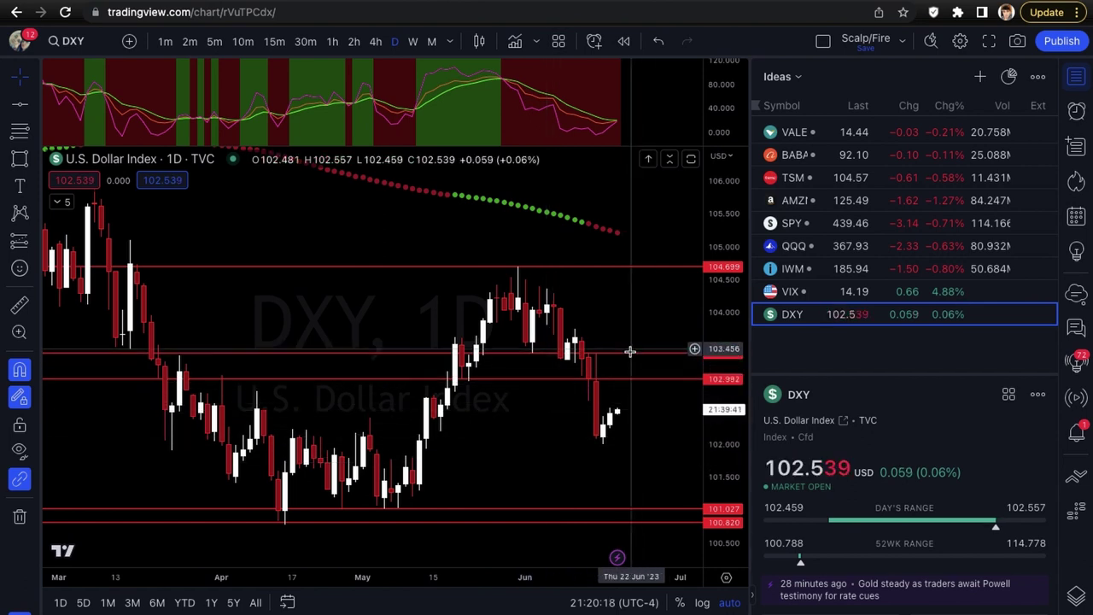
# Switch the DXY chart to the weekly (1W) timeframe
pyautogui.scroll(2, 639, 441)
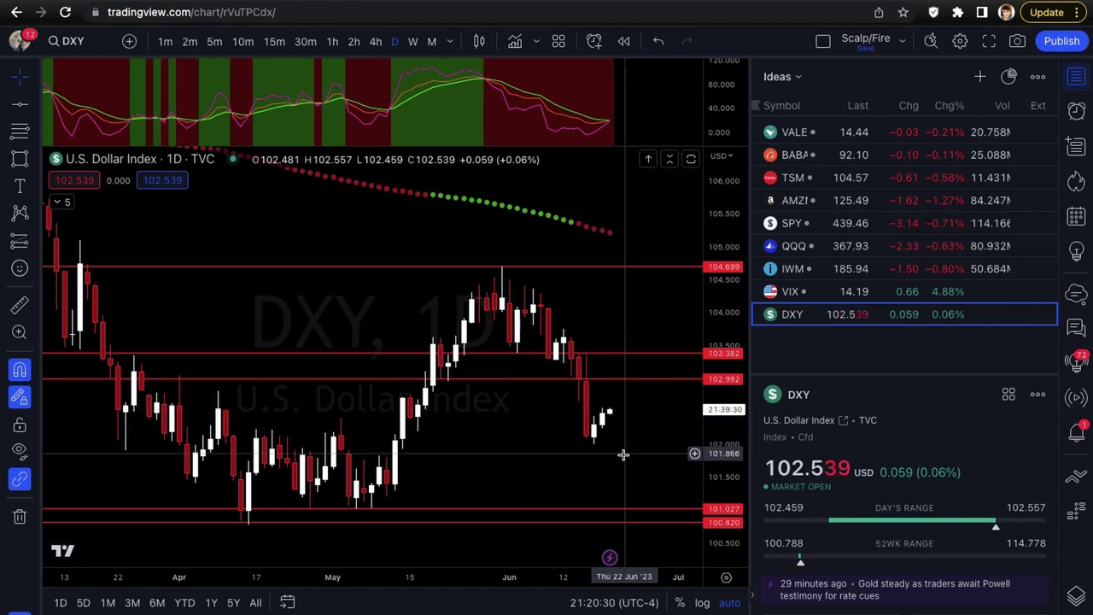
pyautogui.scroll(1, 625, 470)
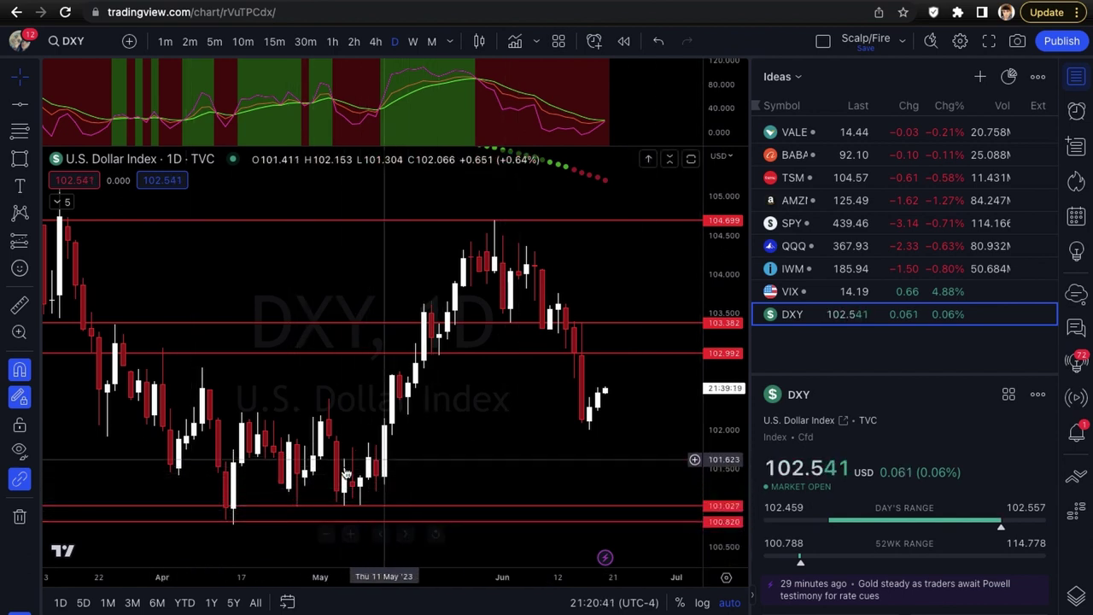
pyautogui.click(412, 41)
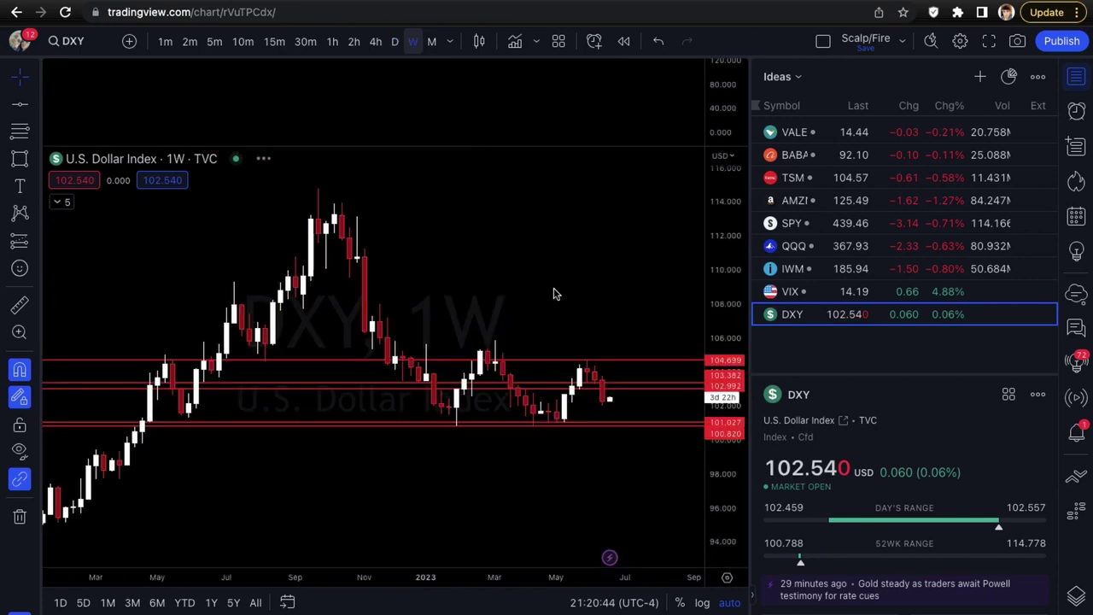
# Drag the 103.38 line down to the Mar 2020 high near 102.99, then switch back to 1D
pyautogui.scroll(-5, 554, 294)
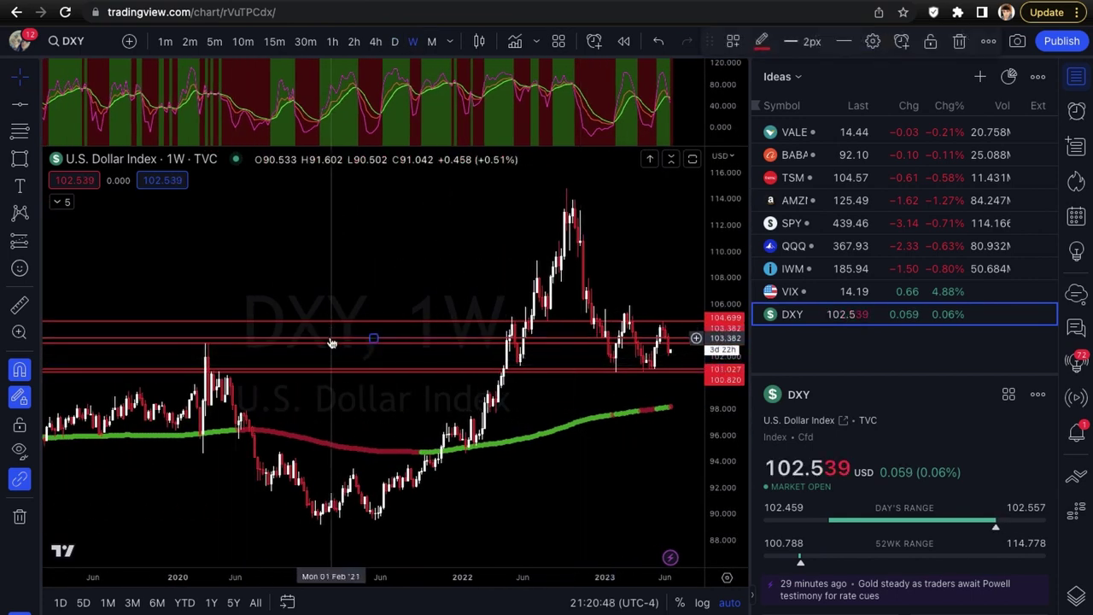
pyautogui.moveTo(331, 342)
pyautogui.mouseDown()
pyautogui.moveTo(209, 363)
pyautogui.moveTo(217, 376)
pyautogui.mouseUp()
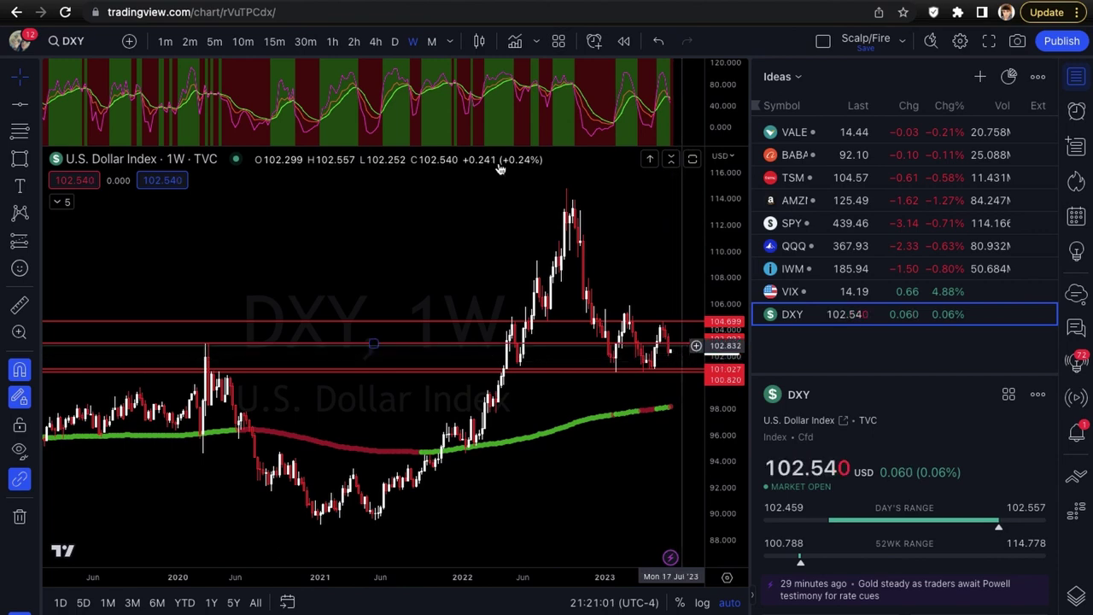
pyautogui.write('1D')
pyautogui.press('Return')
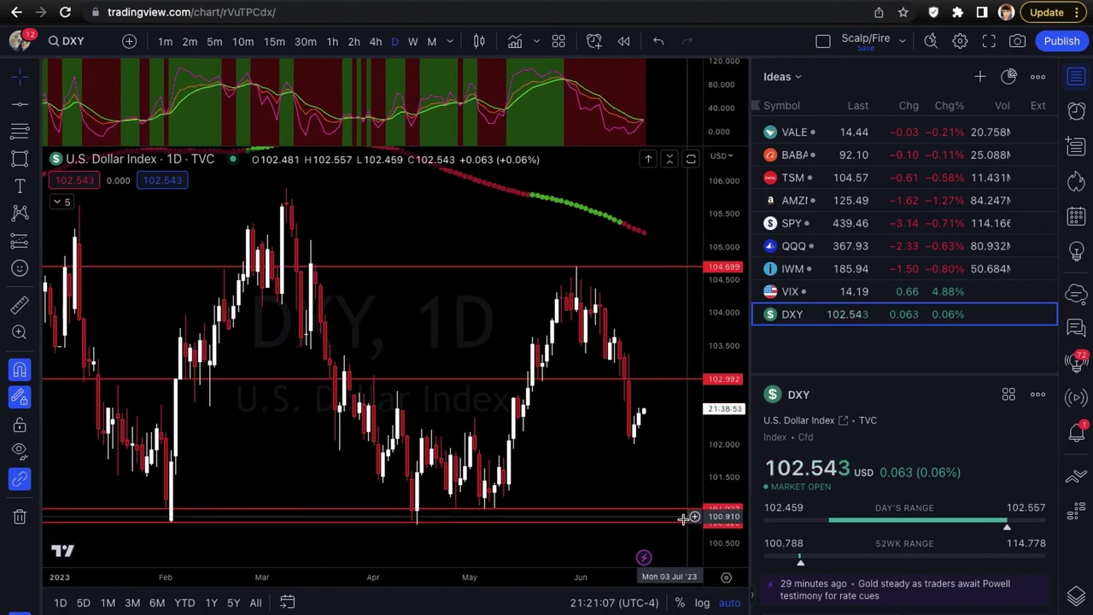
pyautogui.hscroll(3, 683, 518)
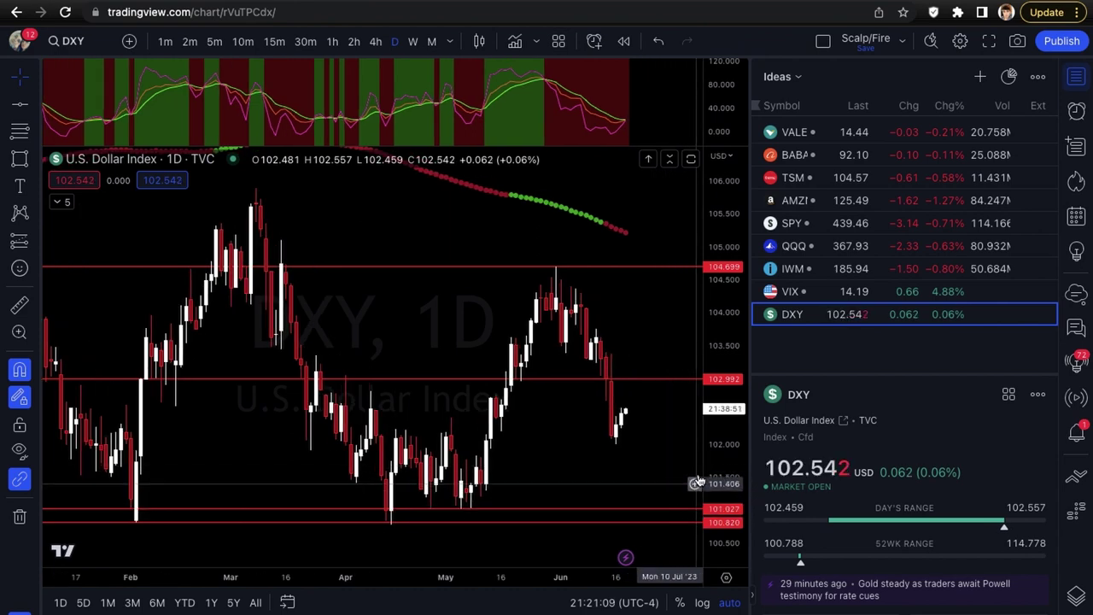
pyautogui.scroll(-5, 634, 464)
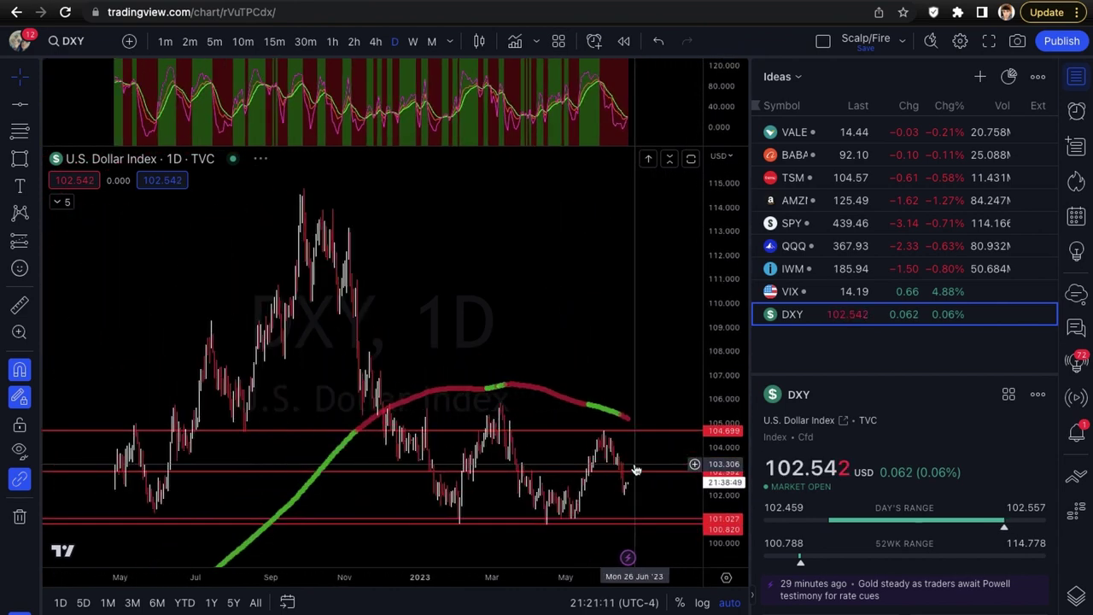
pyautogui.scroll(5, 635, 465)
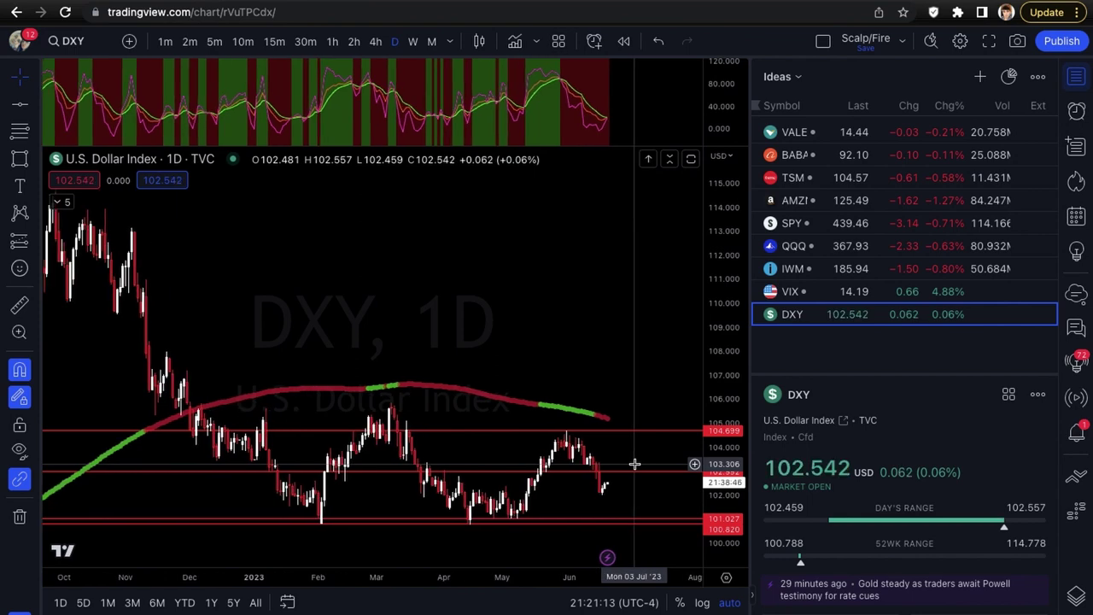
pyautogui.scroll(4, 634, 464)
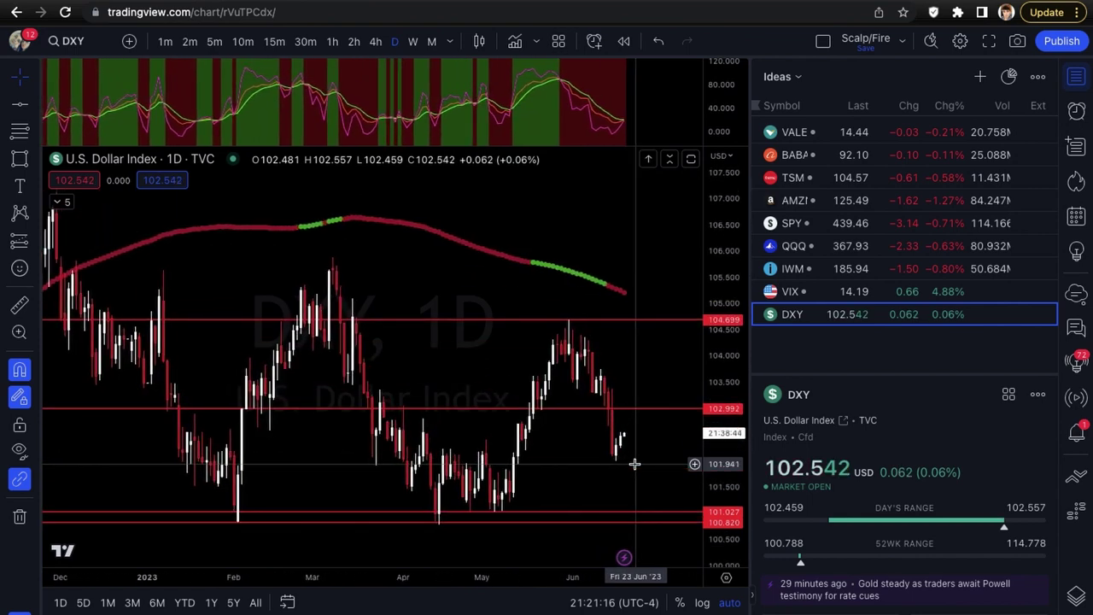
pyautogui.scroll(-4, 634, 463)
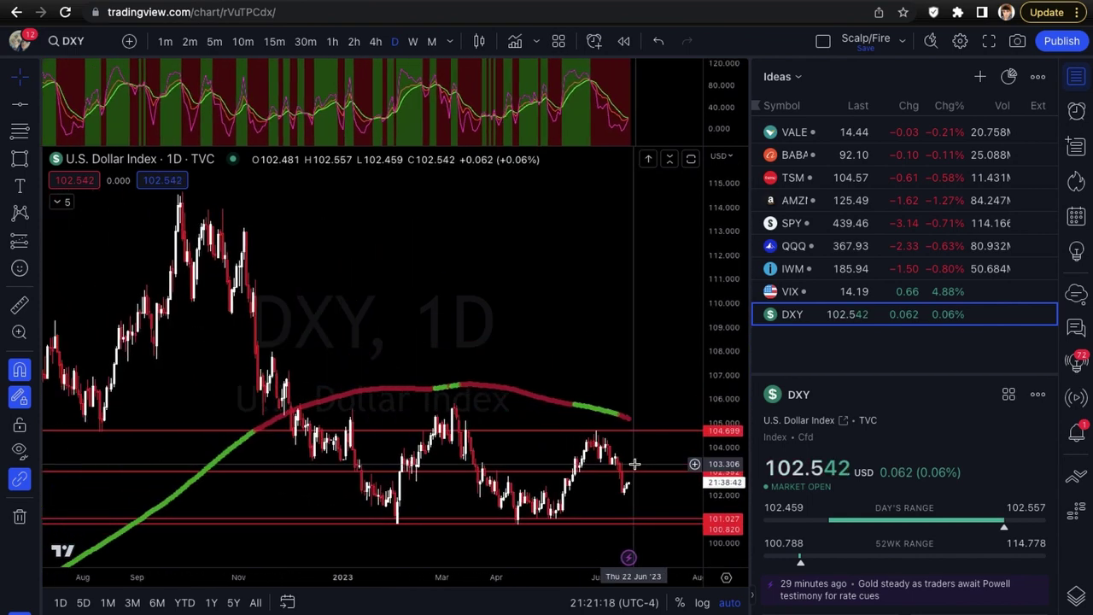
pyautogui.scroll(-1, 634, 463)
pyautogui.hotkey('alt', 't')
pyautogui.click(270, 228)
pyautogui.click(468, 403)
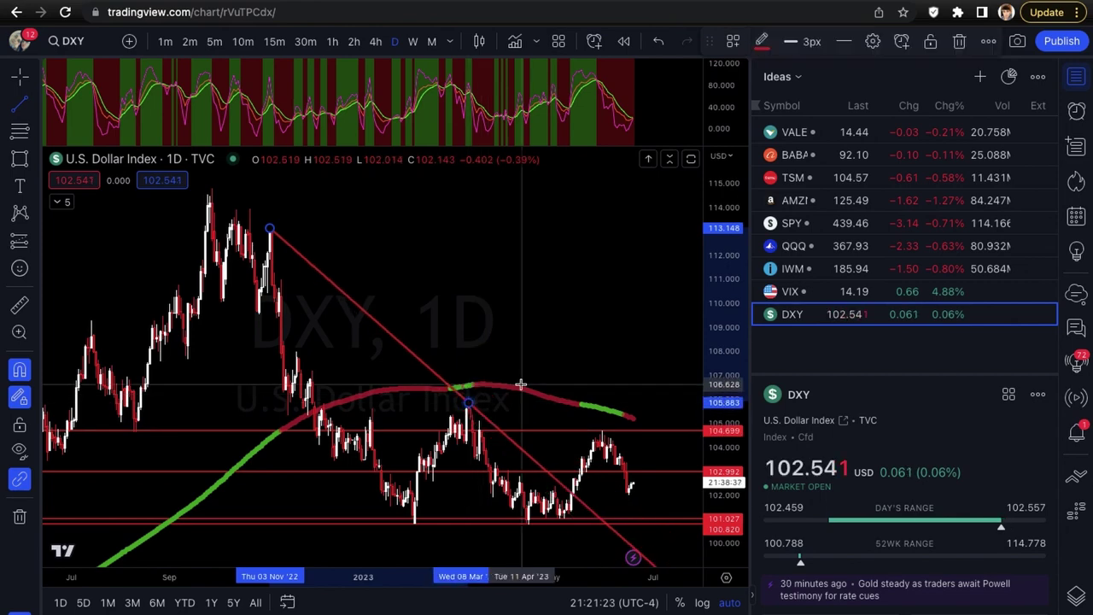
pyautogui.hscroll(3, 521, 385)
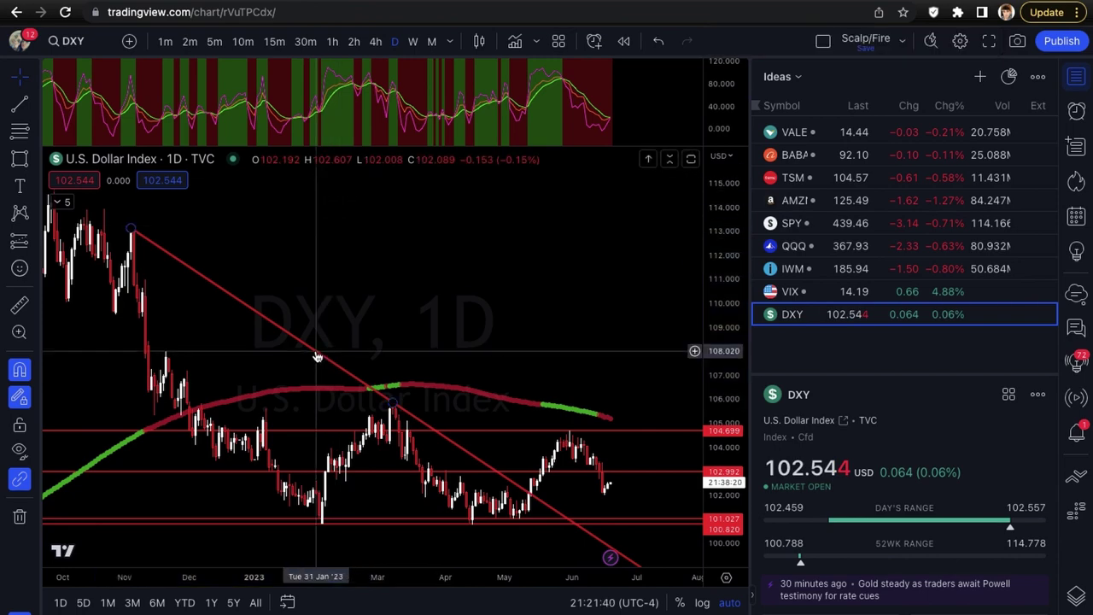
pyautogui.press('Delete')
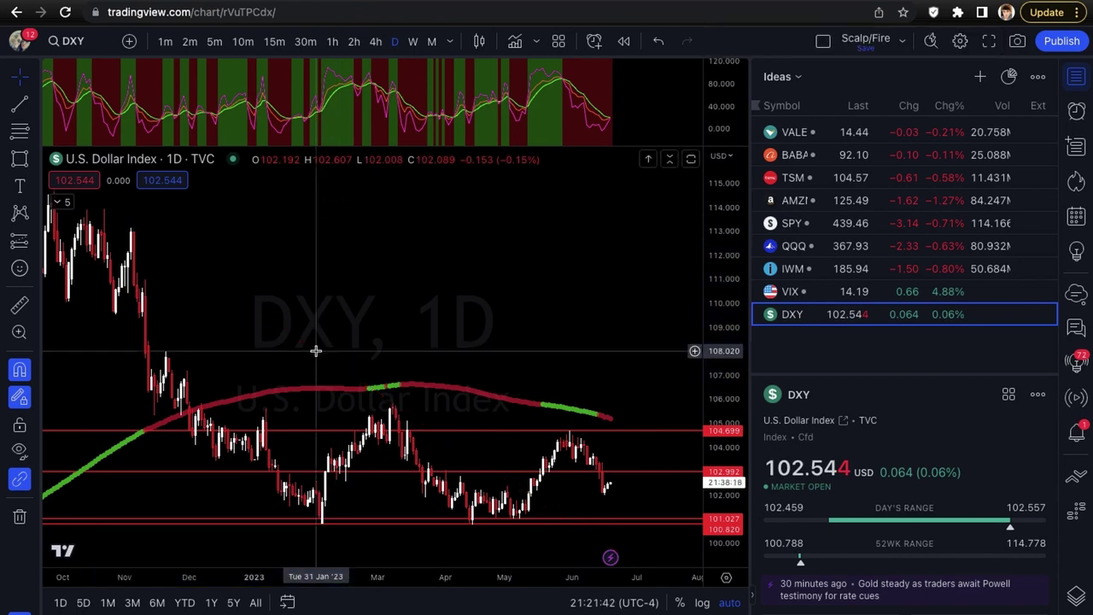
# Place a horizontal line at 102.006 on the June low under the latest daily candles
pyautogui.scroll(5, 450, 312)
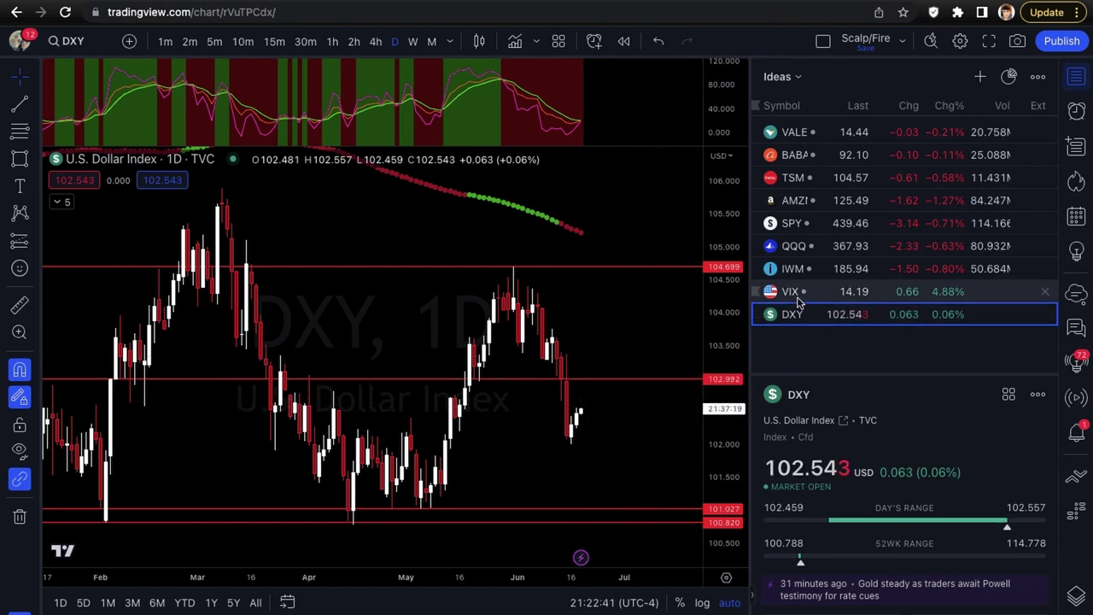
pyautogui.click(572, 454)
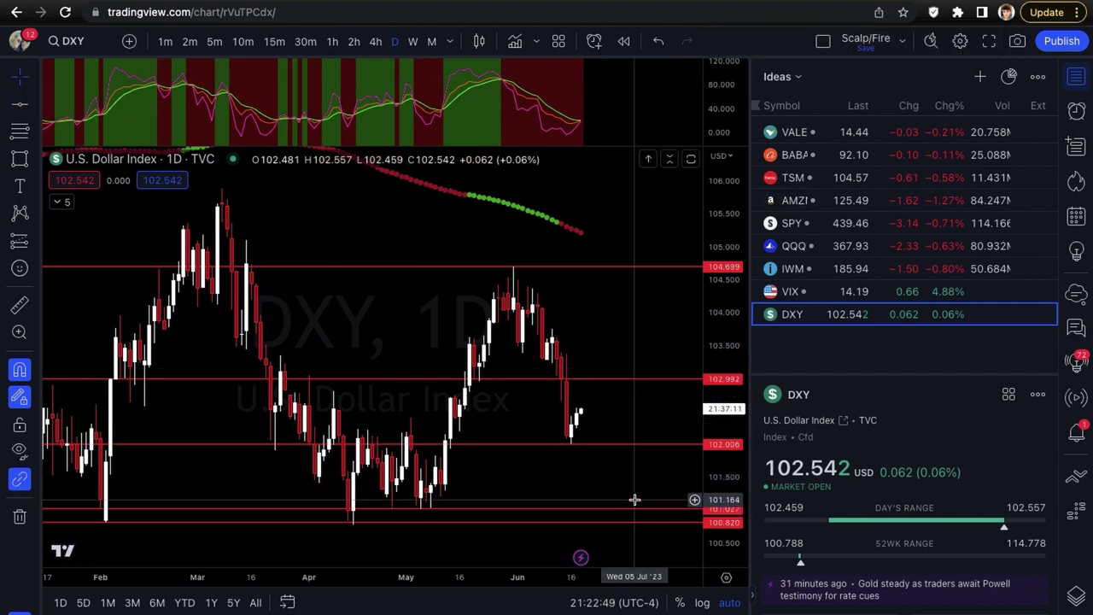
pyautogui.scroll(3, 630, 484)
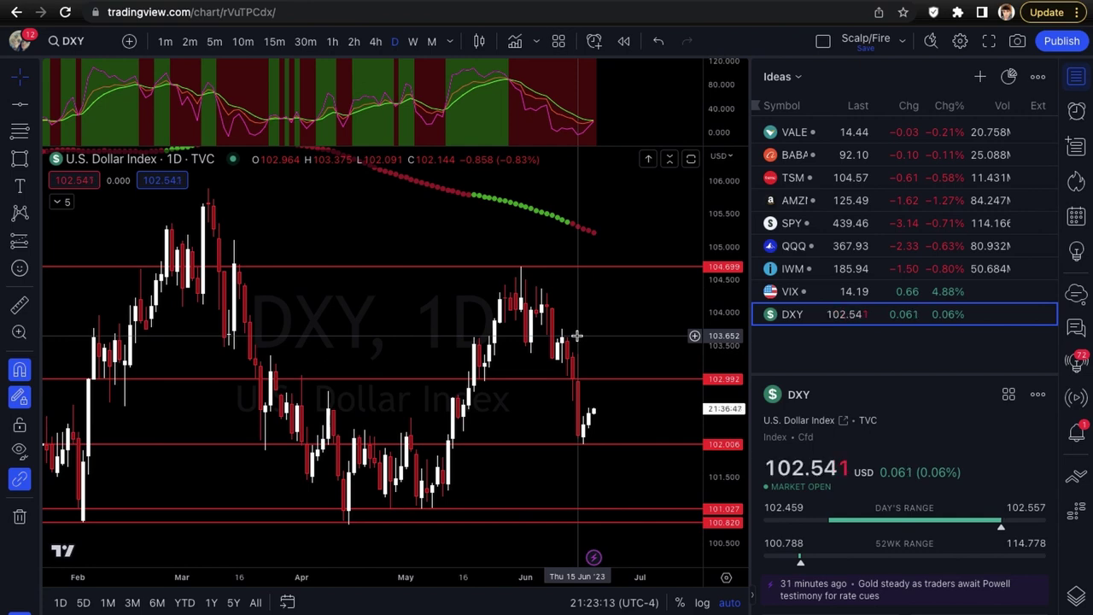
pyautogui.click(849, 223)
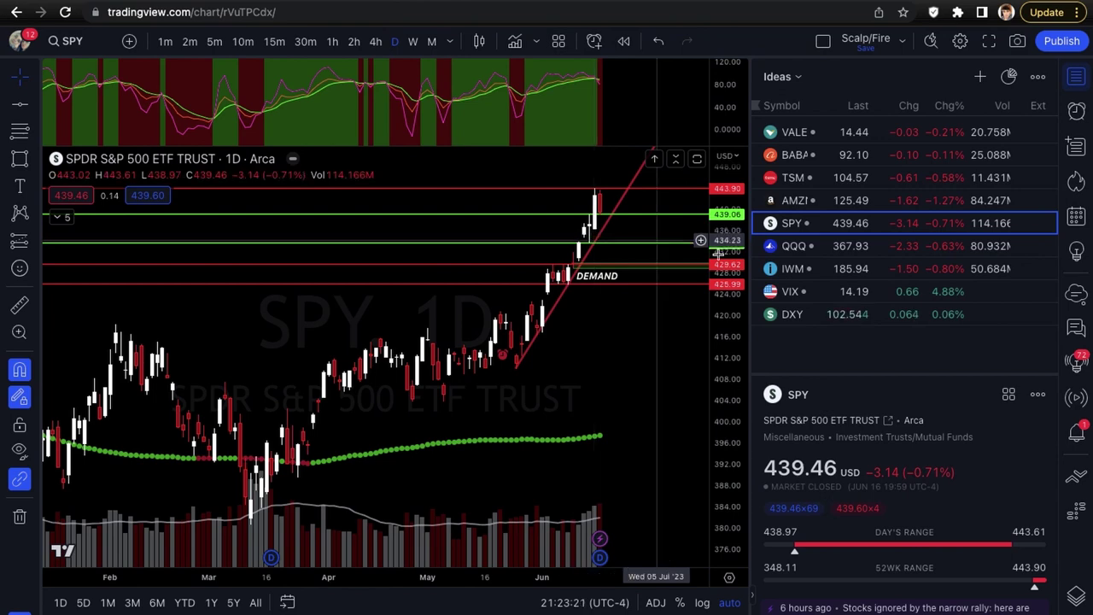
pyautogui.click(810, 318)
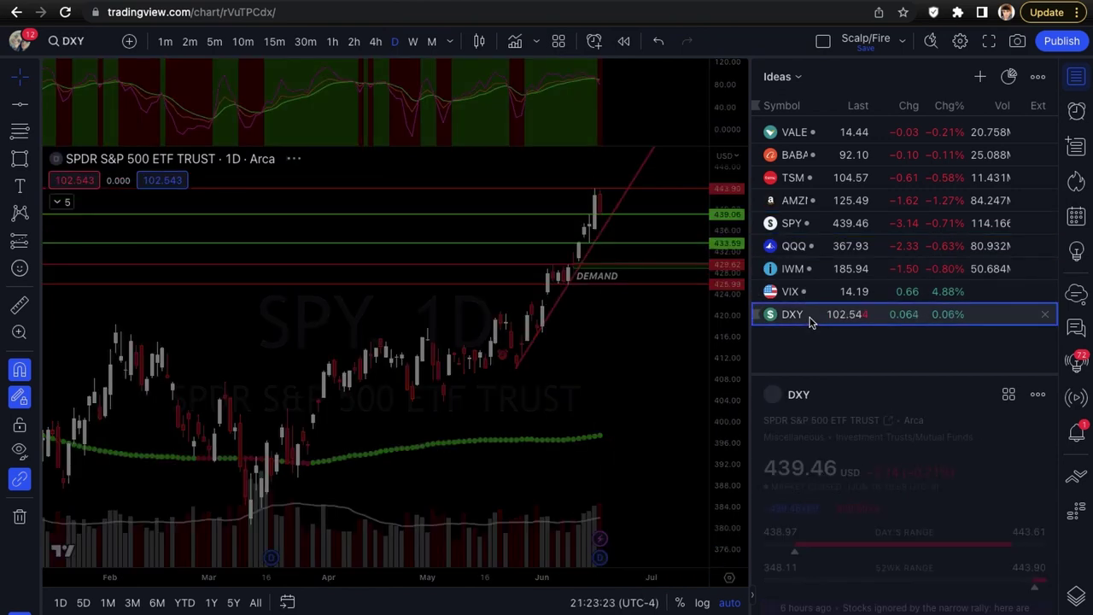
pyautogui.scroll(3, 641, 472)
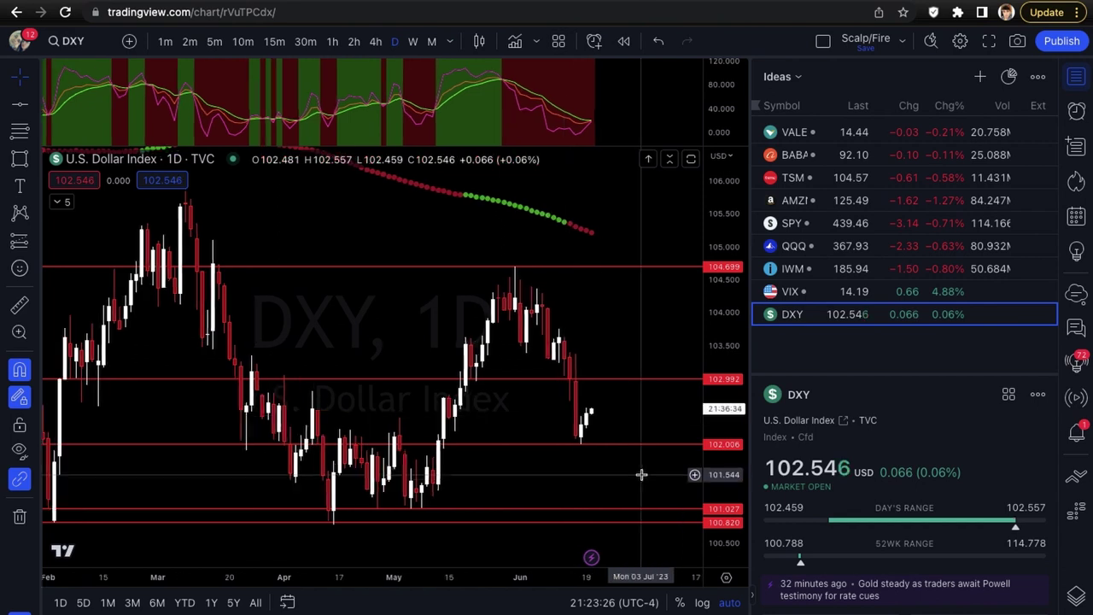